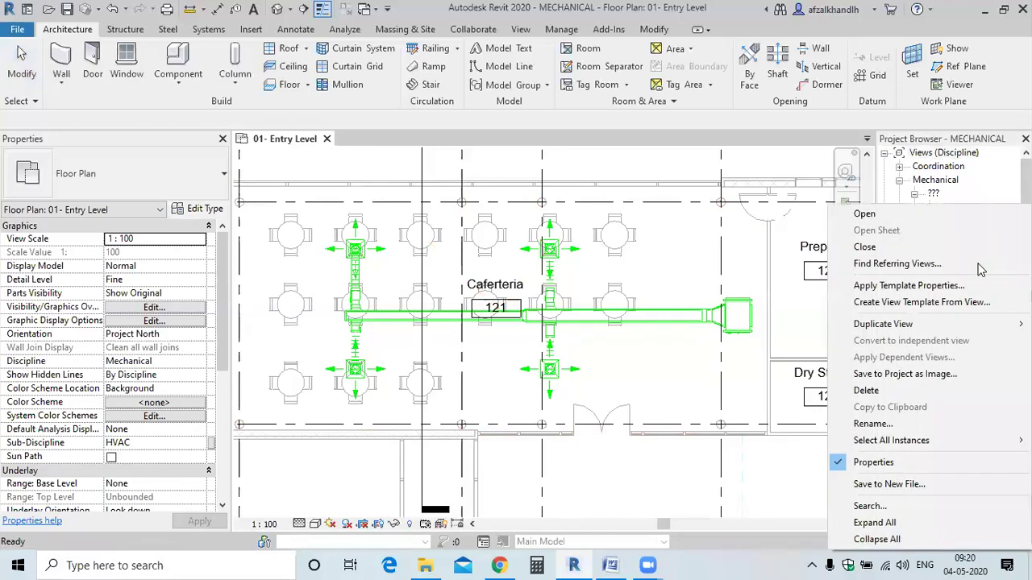
# Duplicate the 01- Entry Level HVAC floor plan with detailing.
pyautogui.moveTo(968, 325)
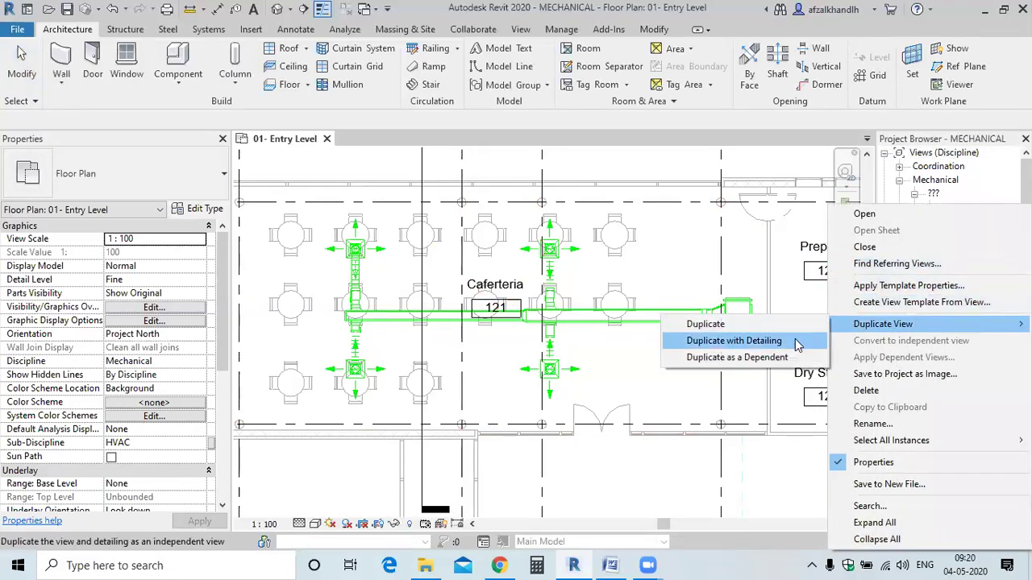
pyautogui.click(734, 340)
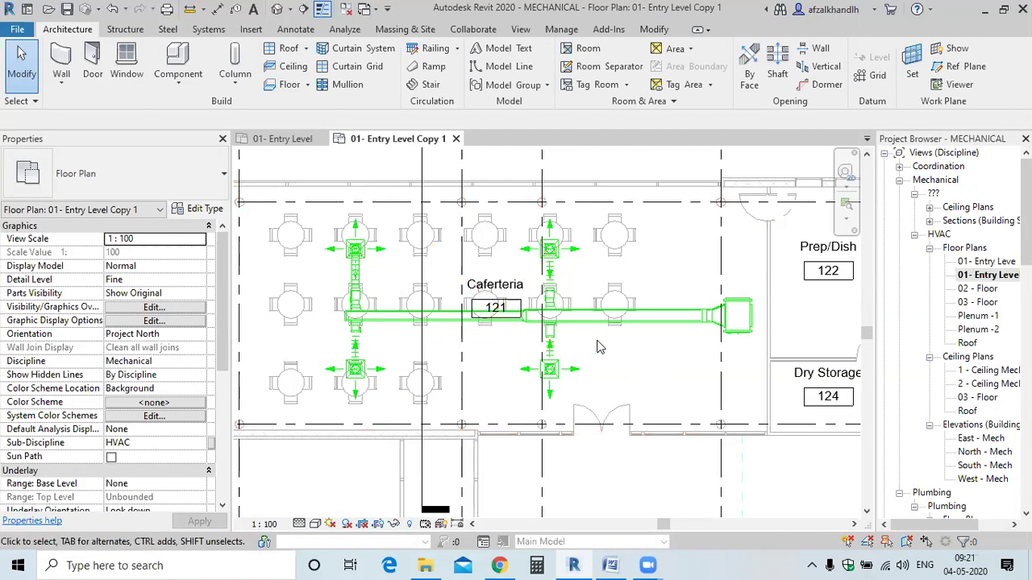
pyautogui.rightClick(963, 262)
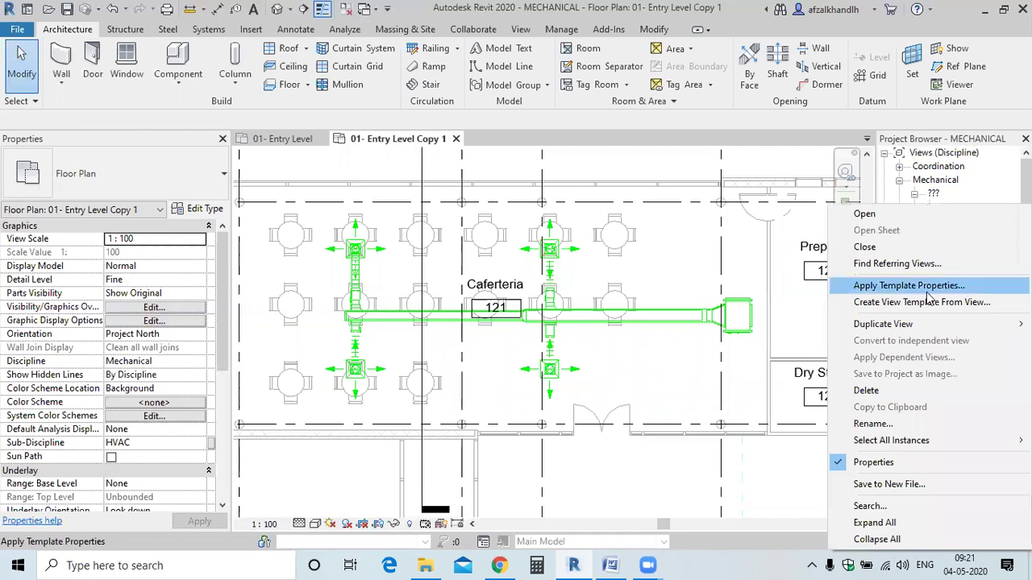
pyautogui.moveTo(882, 323)
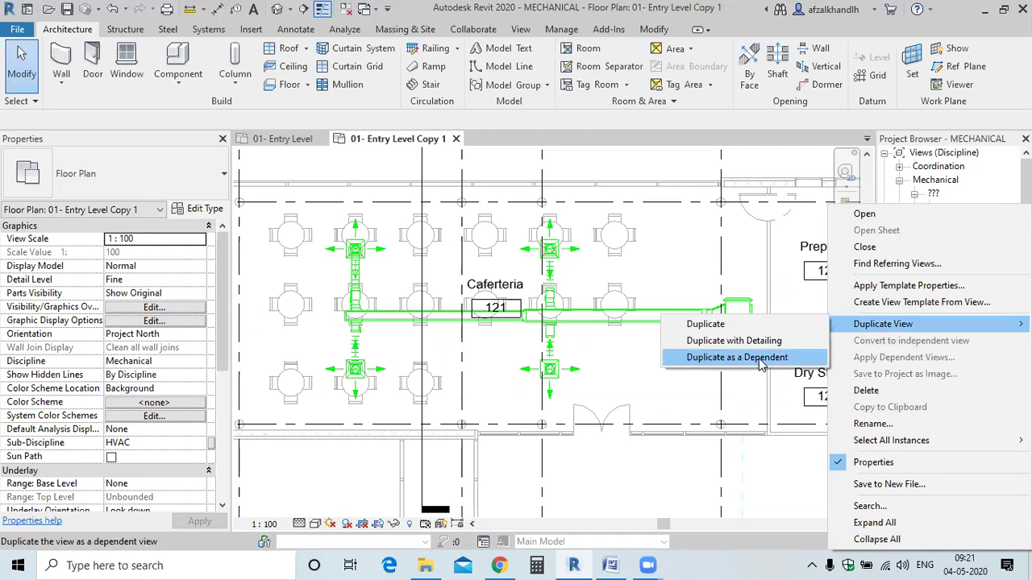
pyautogui.click(760, 360)
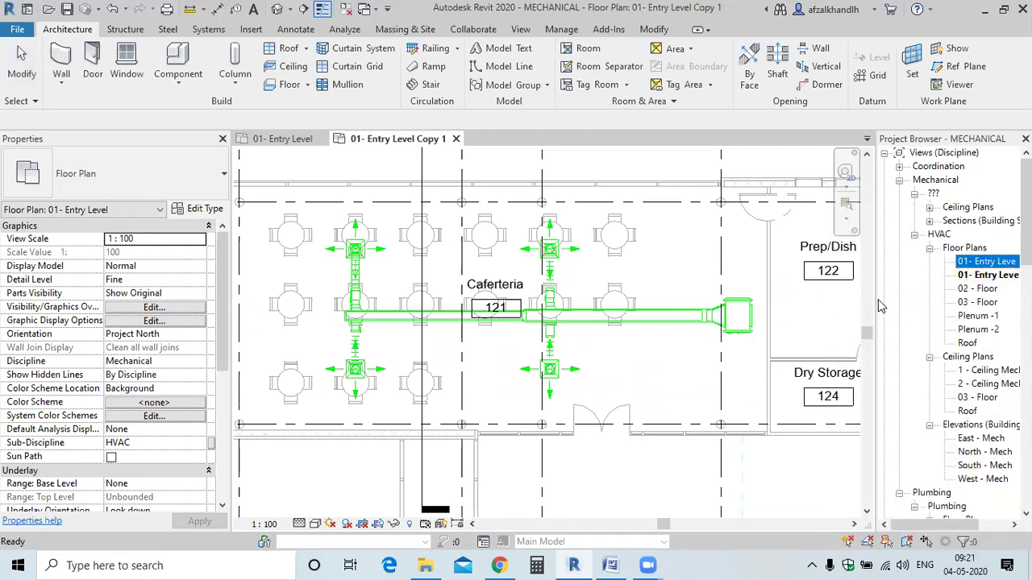
# Rename the duplicated floor plan view as Entry Level Color Duct Layout.
pyautogui.moveTo(873, 299); pyautogui.dragTo(832, 299)
pyautogui.click(940, 276)
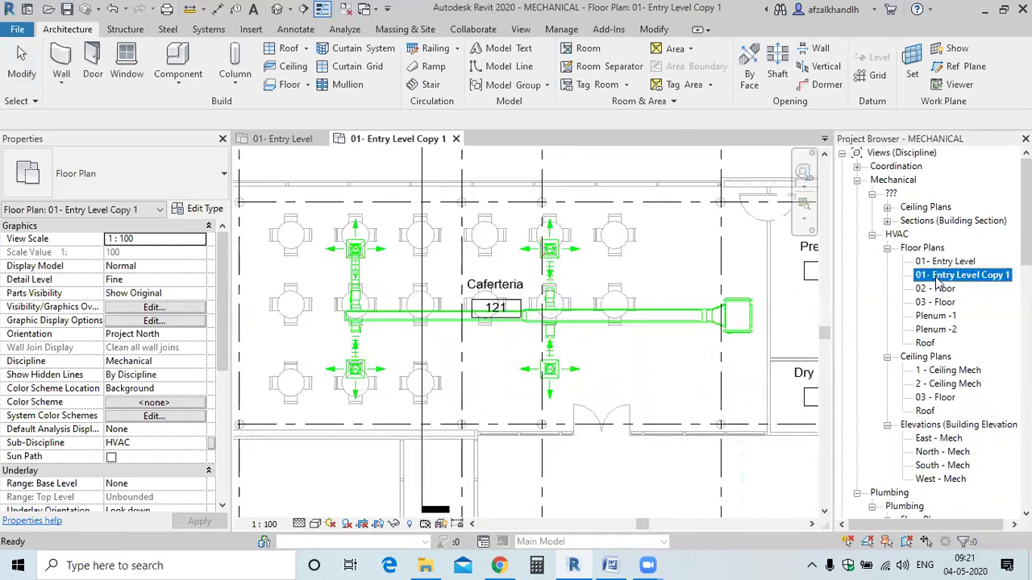
pyautogui.click(938, 276)
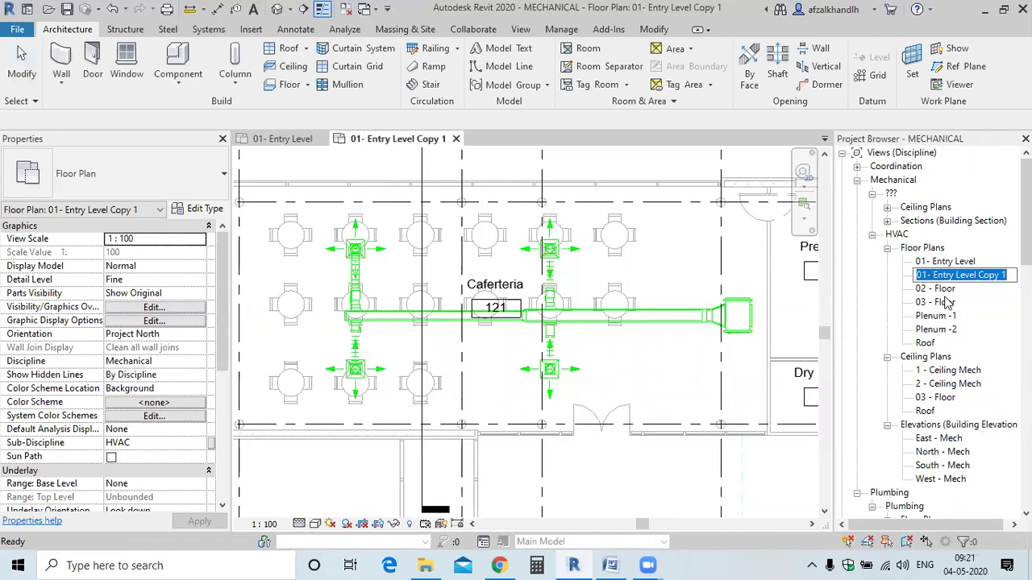
pyautogui.write('EN')
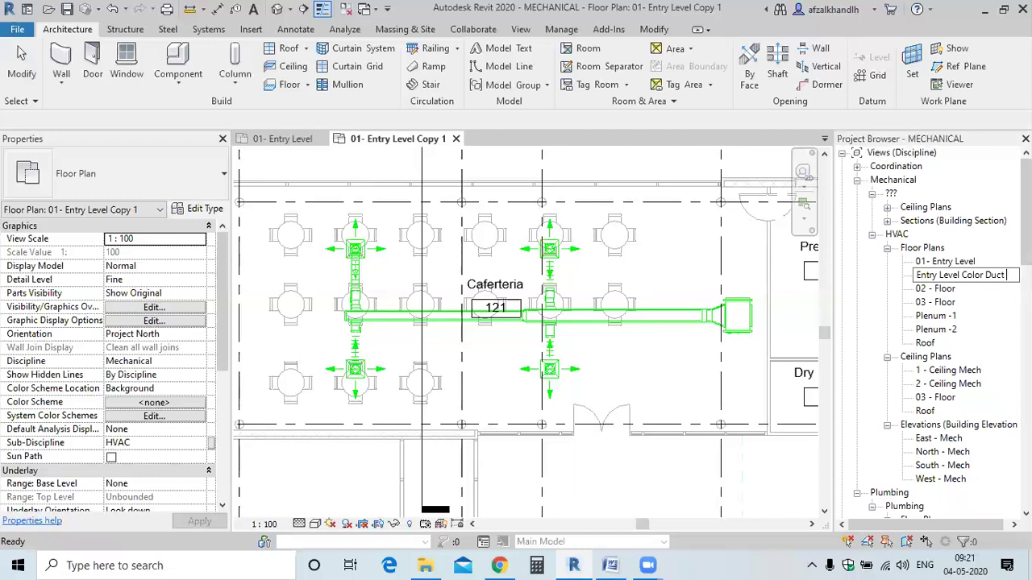
pyautogui.write('yout')
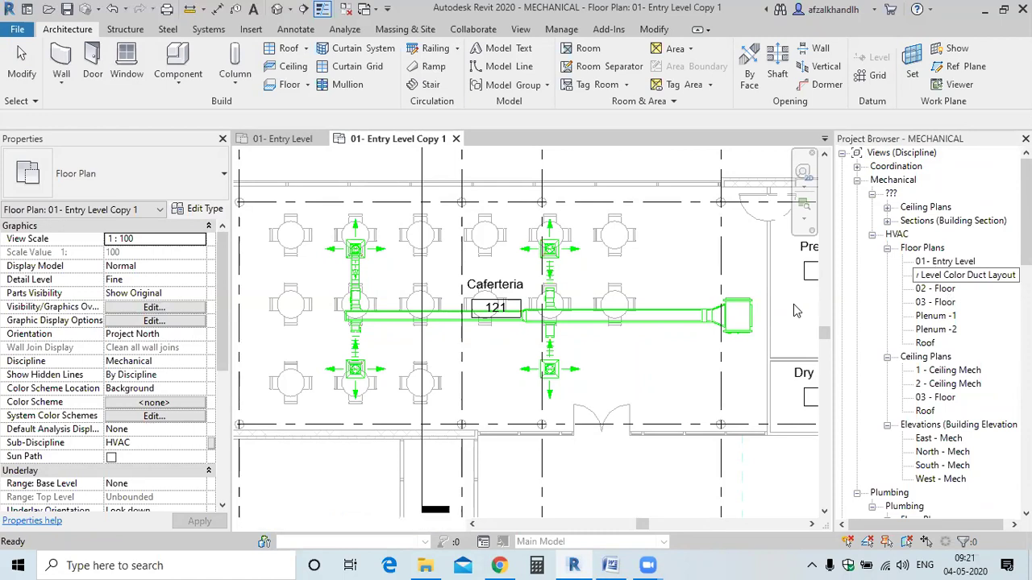
pyautogui.press('Return')
pyautogui.click(958, 307)
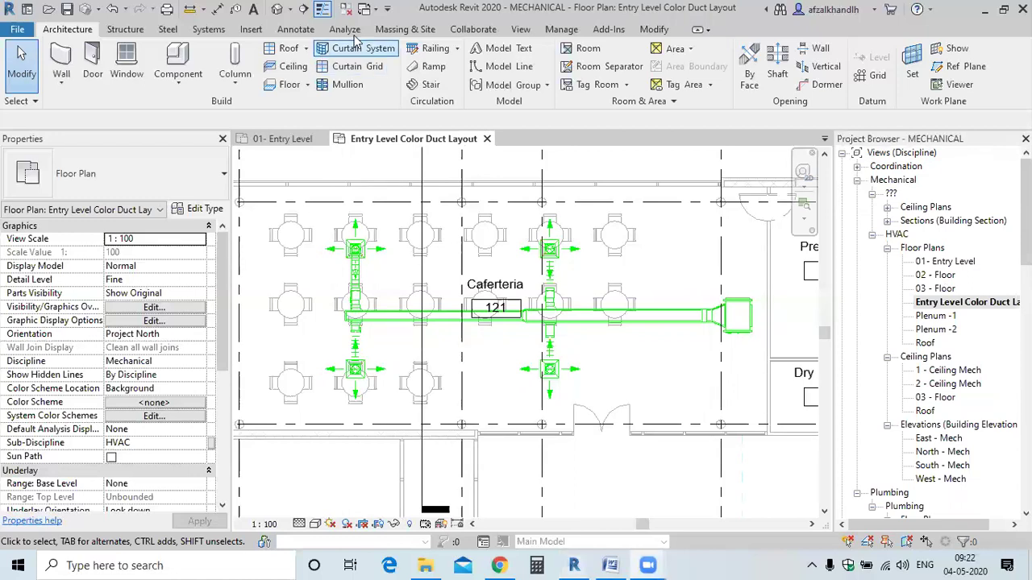
# Place a duct color fill legend near the cafeteria in the plan, using the Duct Color Fill - Velocity scheme.
pyautogui.click(519, 30)
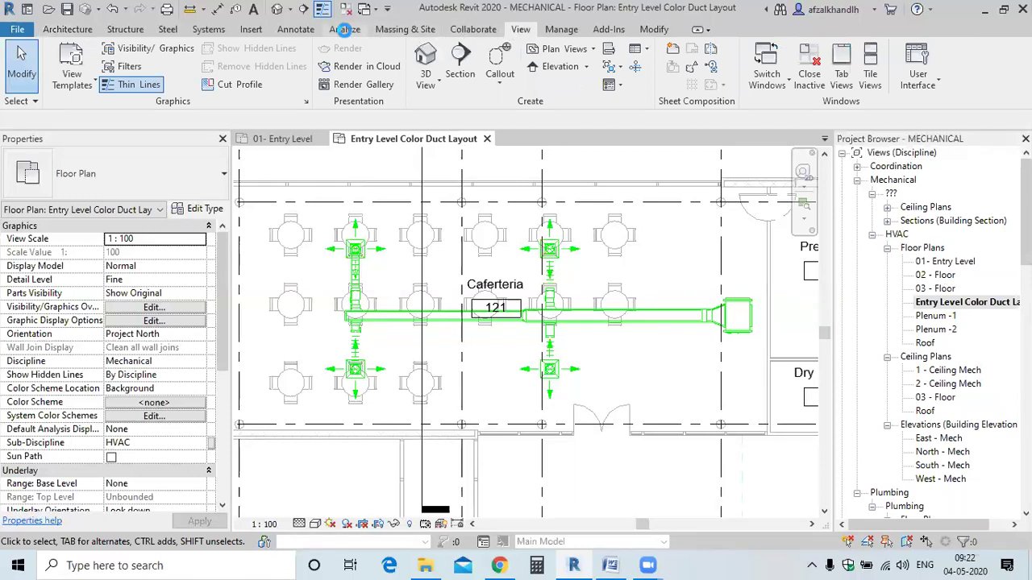
pyautogui.click(344, 30)
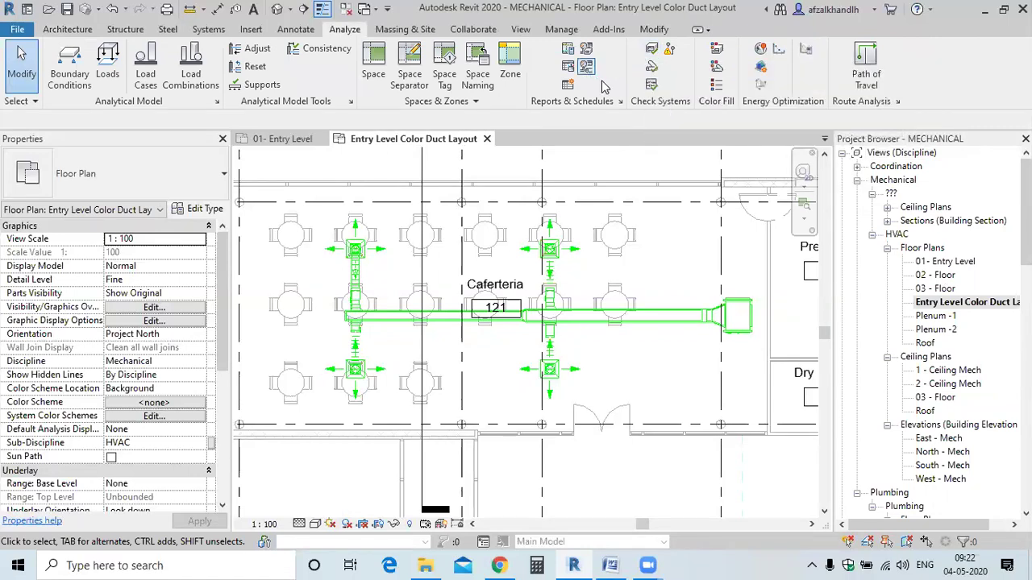
pyautogui.click(715, 52)
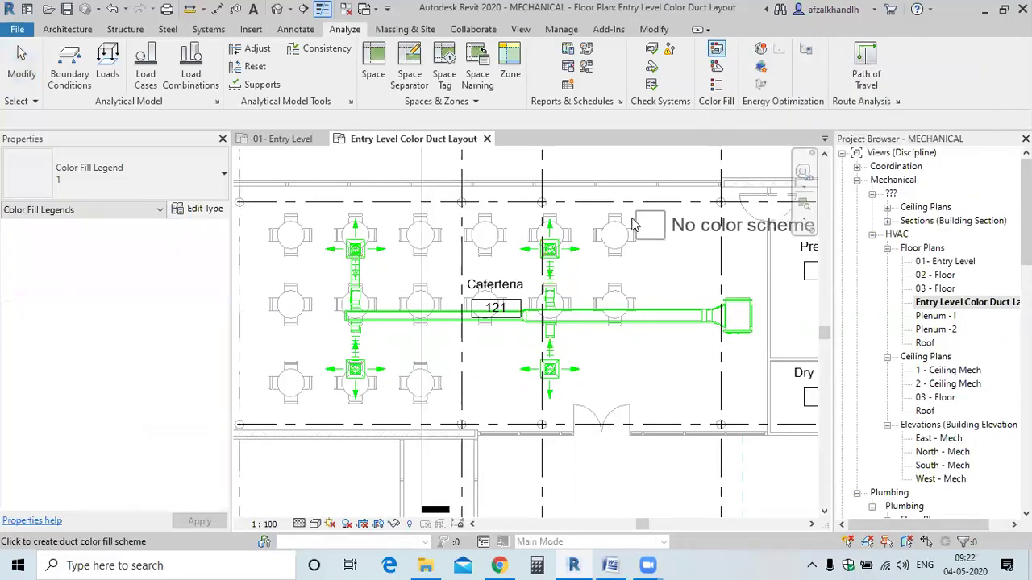
pyautogui.scroll(-2, 635, 252)
pyautogui.scroll(3, 612, 258)
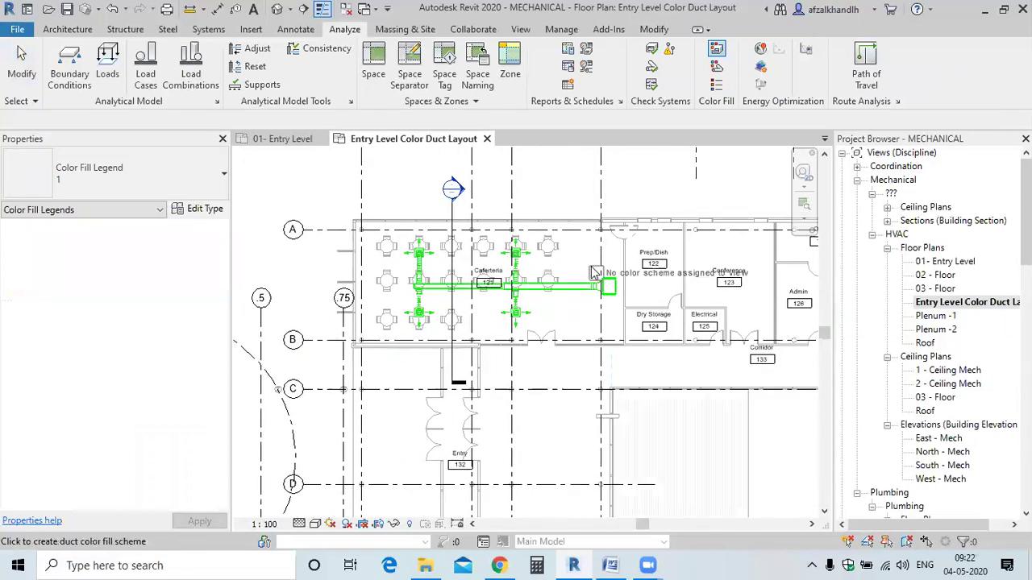
pyautogui.click(578, 229)
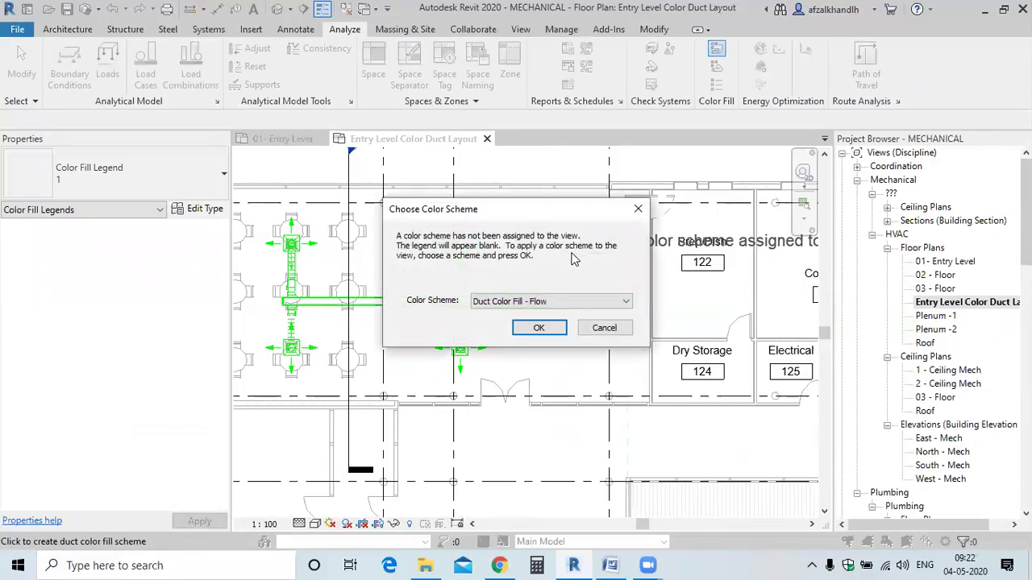
pyautogui.click(499, 301)
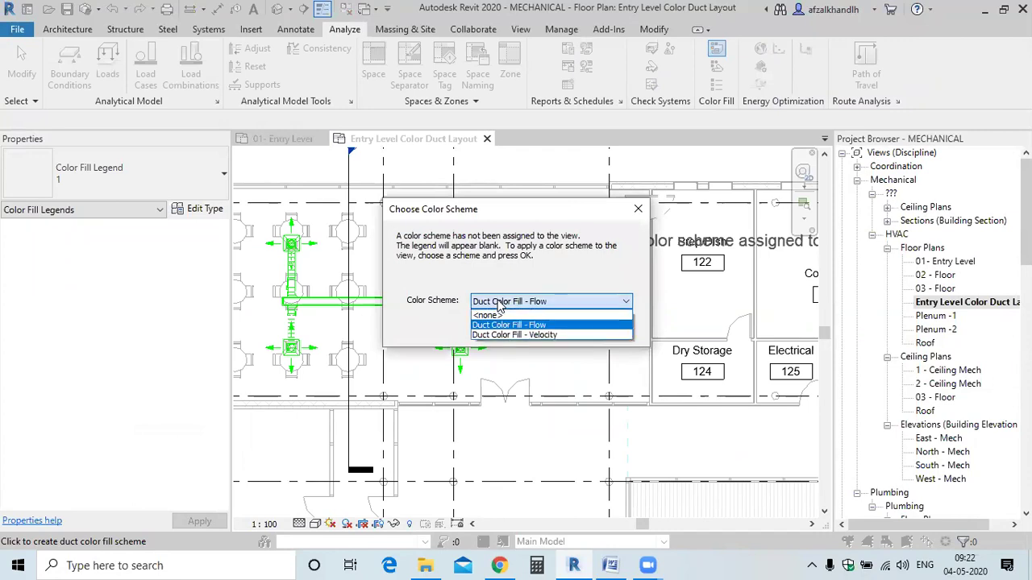
pyautogui.click(528, 335)
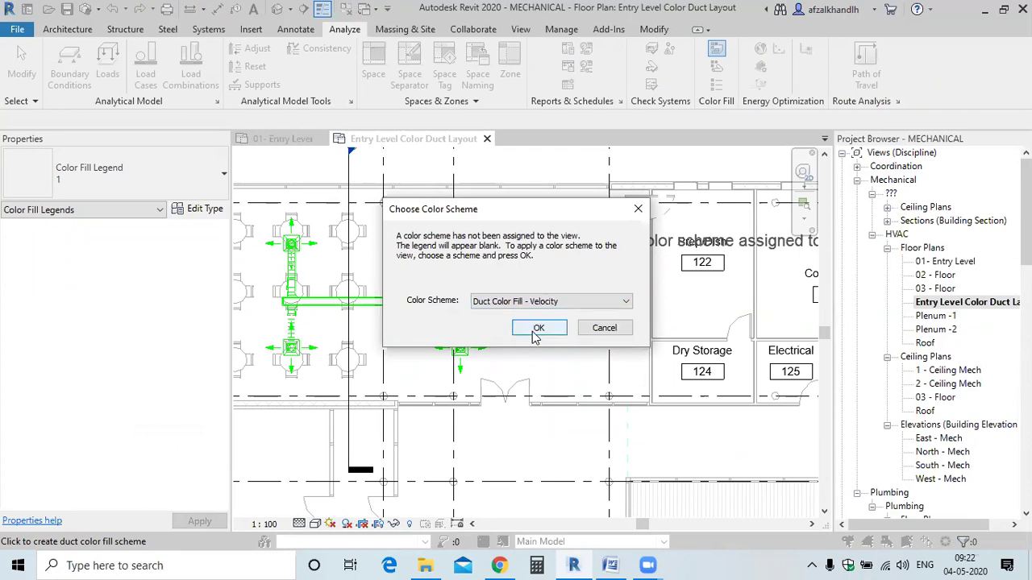
pyautogui.click(535, 332)
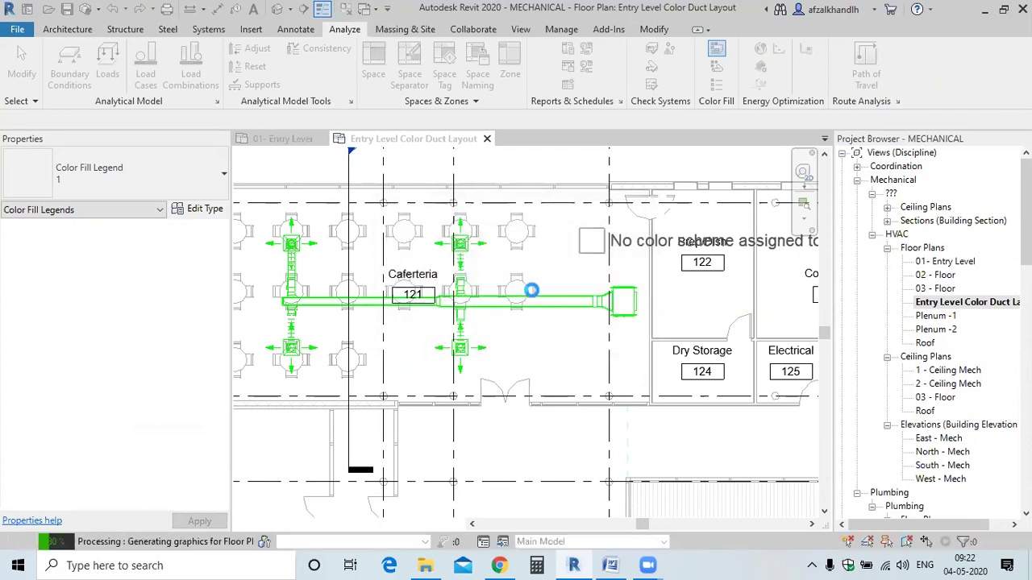
pyautogui.press('Escape')
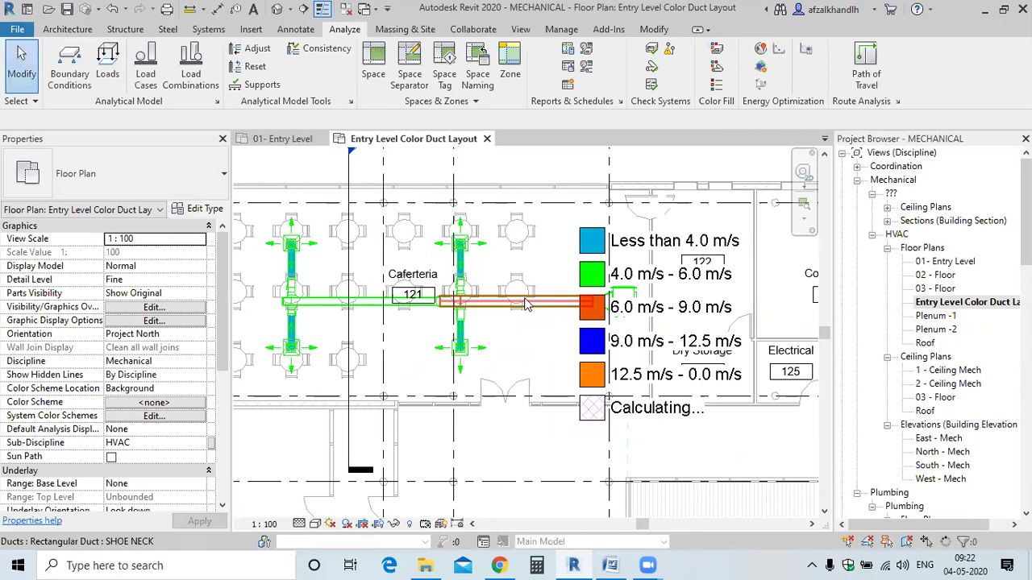
# Move the velocity legend to the empty area outside the building, beside the Stair 130 room.
pyautogui.scroll(-3, 553, 368)
pyautogui.moveTo(376, 365); pyautogui.dragTo(250, 354, button='middle')
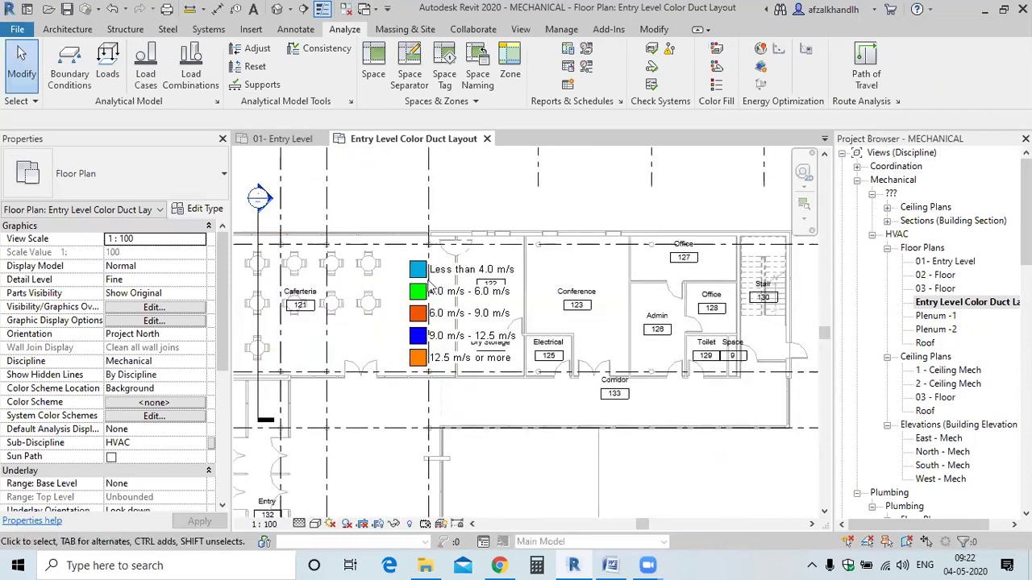
pyautogui.click(420, 265)
pyautogui.moveTo(431, 262); pyautogui.dragTo(627, 156)
pyautogui.scroll(-1, 606, 322)
pyautogui.scroll(-2, 606, 322)
pyautogui.moveTo(586, 280); pyautogui.dragTo(678, 299)
pyautogui.scroll(4, 680, 342)
pyautogui.click(710, 452)
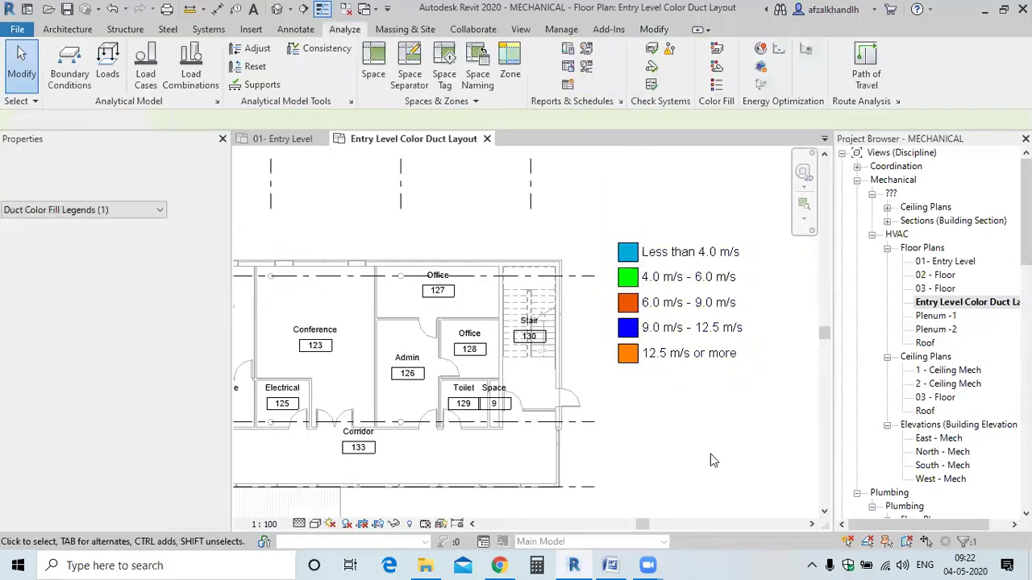
# Examine which cafeteria ducts show the velocity color fill.
pyautogui.scroll(-4, 662, 380)
pyautogui.moveTo(608, 437); pyautogui.dragTo(733, 414, button='middle')
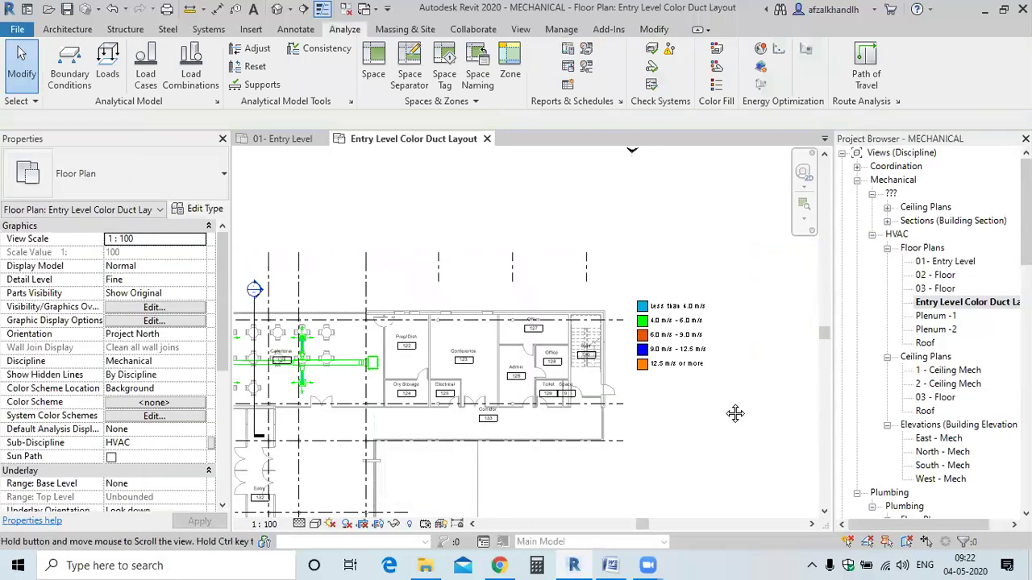
pyautogui.scroll(5, 363, 395)
pyautogui.moveTo(541, 375); pyautogui.dragTo(540, 372, button='middle')
pyautogui.scroll(2, 540, 372)
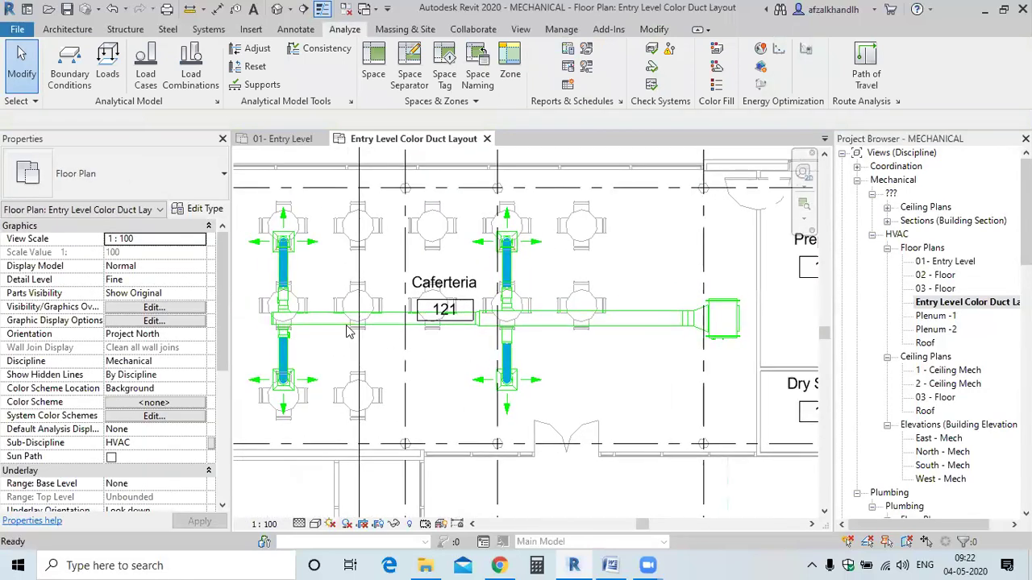
pyautogui.moveTo(397, 365); pyautogui.dragTo(393, 346, button='middle')
pyautogui.scroll(-2, 411, 348)
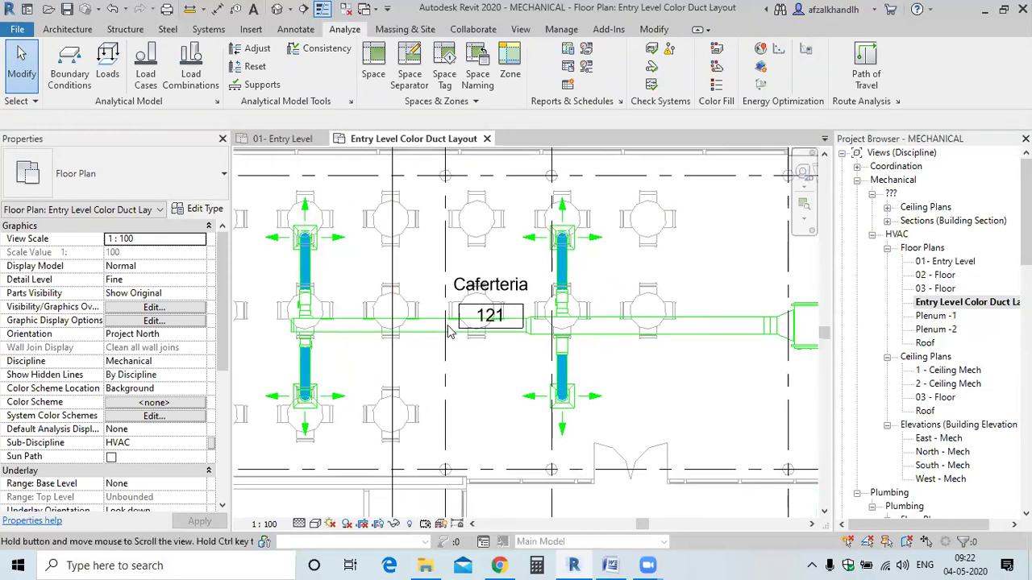
pyautogui.scroll(-1, 284, 240)
# Remove the duct insulation from the cafeteria duct run, limiting the selection to the Duct Fittings and Ducts categories.
pyautogui.moveTo(273, 232); pyautogui.dragTo(707, 415)
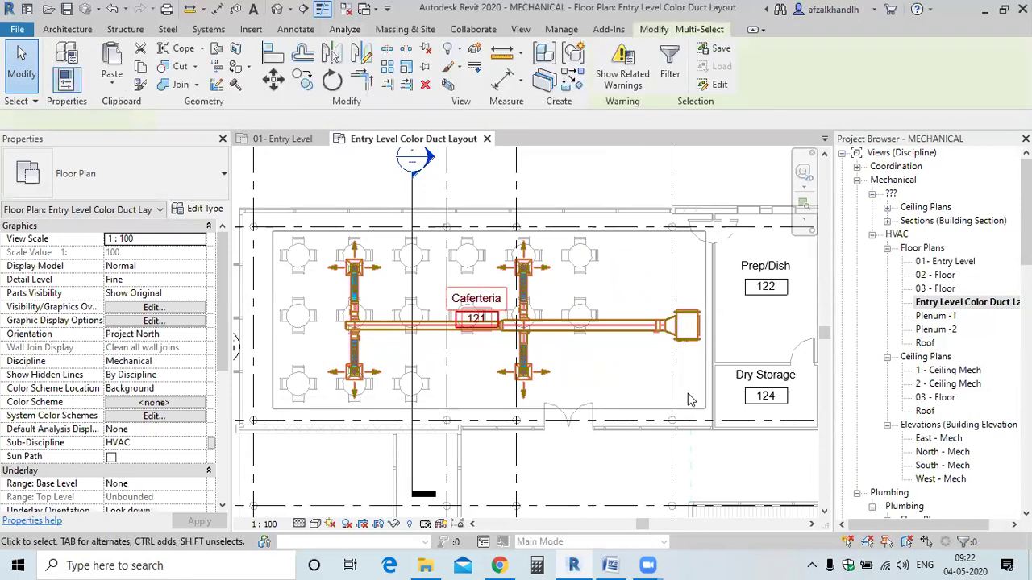
pyautogui.click(670, 65)
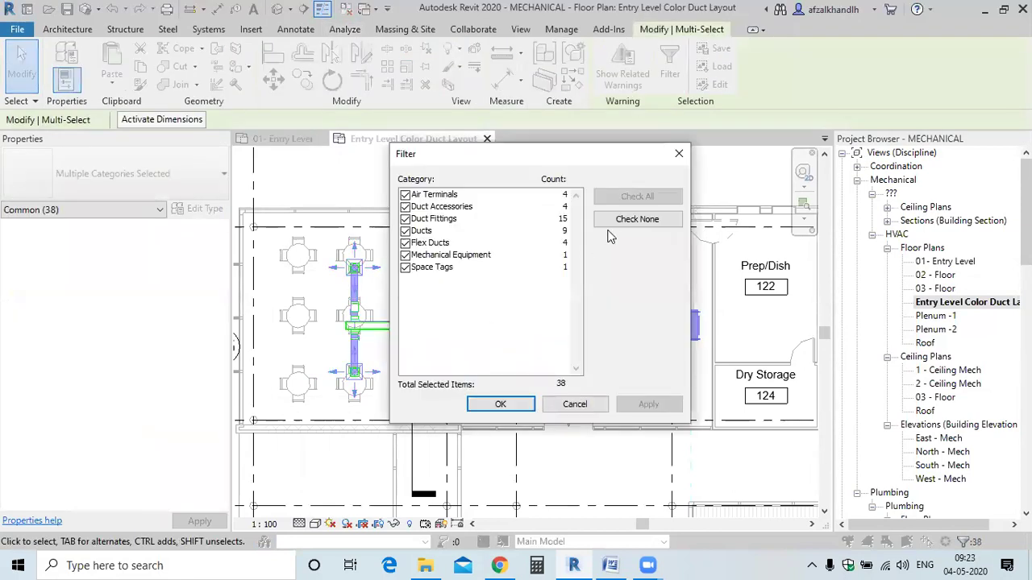
pyautogui.click(632, 220)
pyautogui.click(404, 218)
pyautogui.click(405, 230)
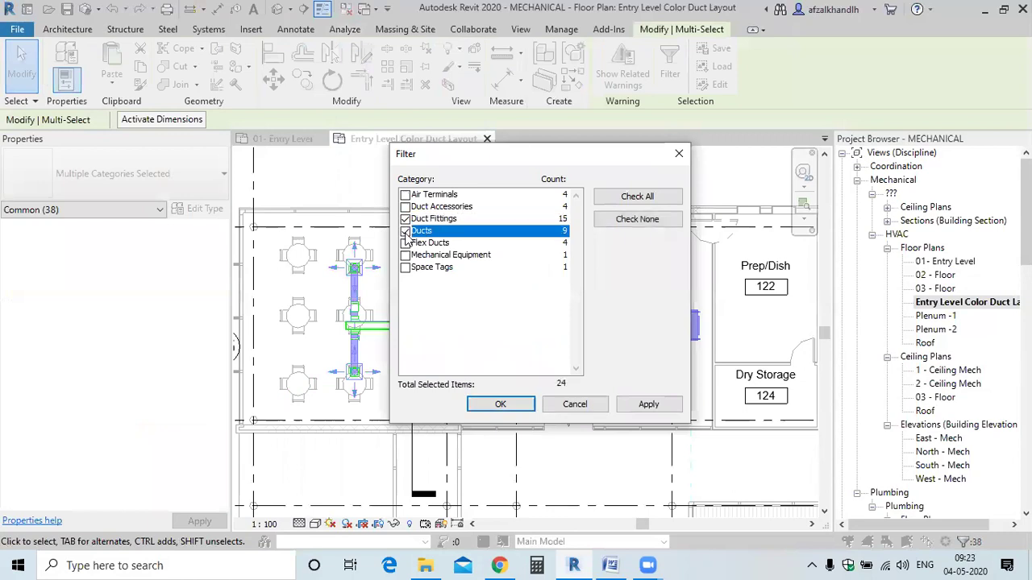
pyautogui.click(495, 405)
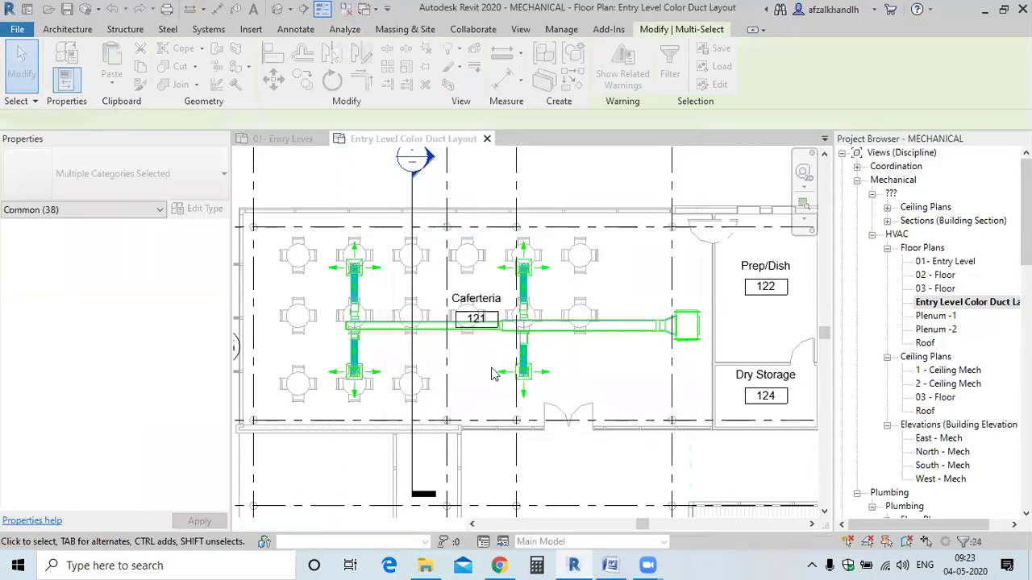
pyautogui.click(746, 103)
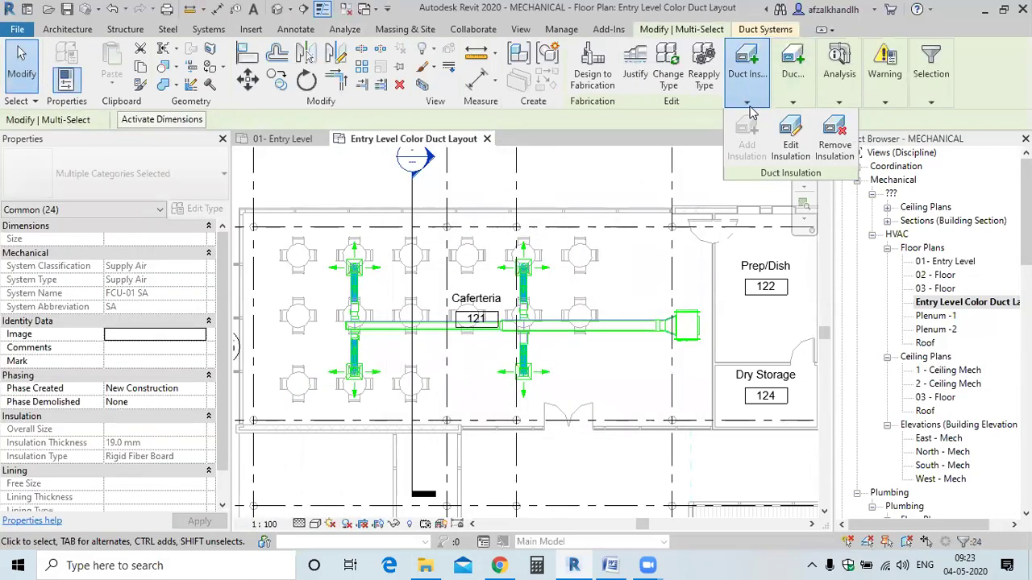
pyautogui.click(825, 145)
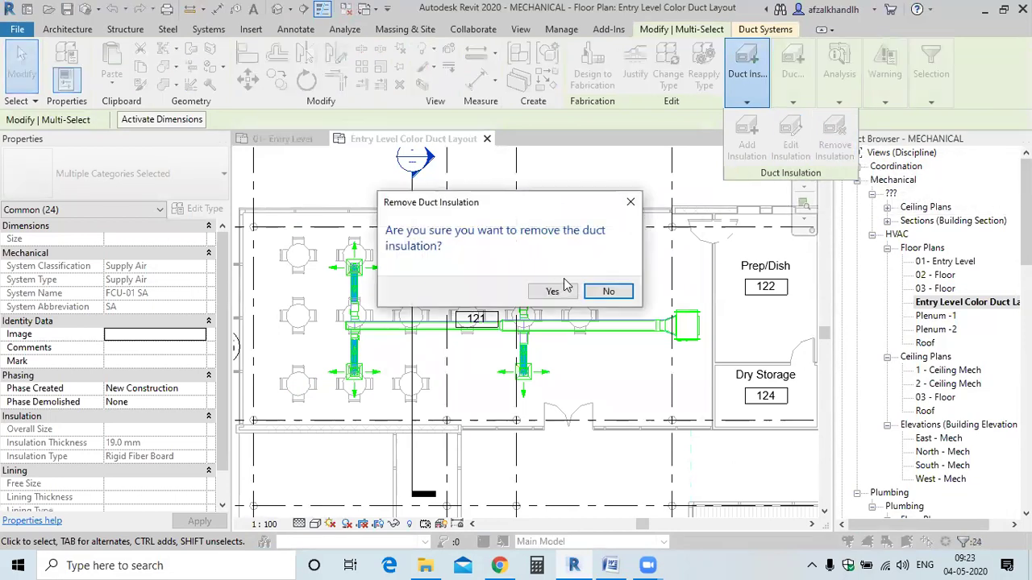
pyautogui.click(554, 292)
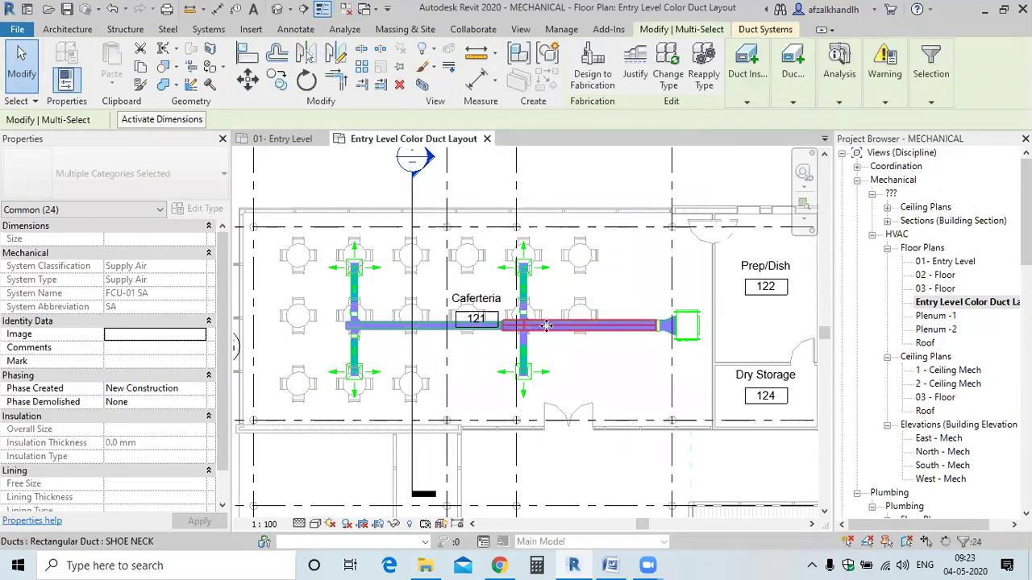
pyautogui.click(576, 372)
# Examine the velocity colors along the cafeteria's main and branch ducts and compare them with the legend.
pyautogui.scroll(3, 579, 369)
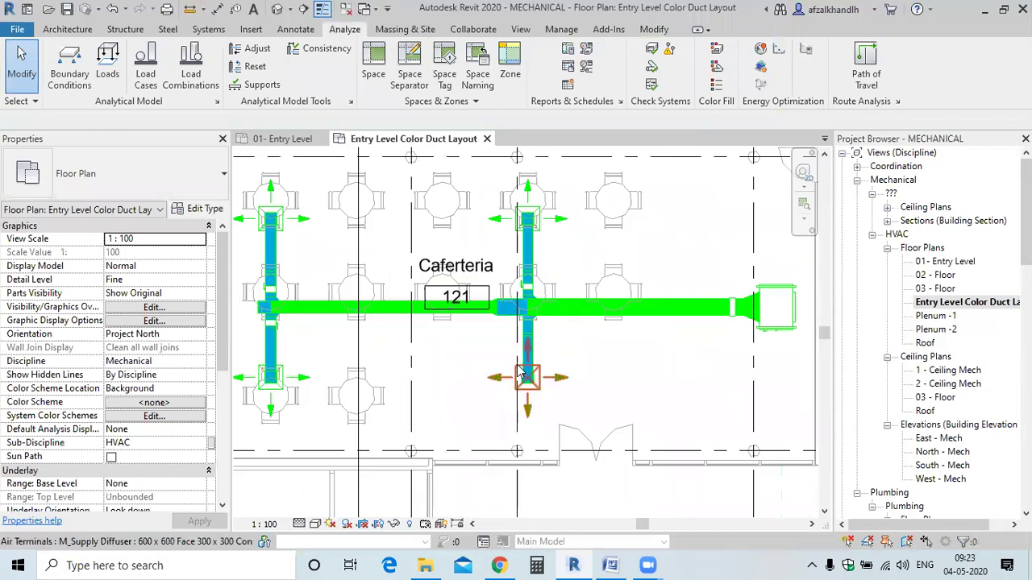
pyautogui.scroll(-2, 613, 332)
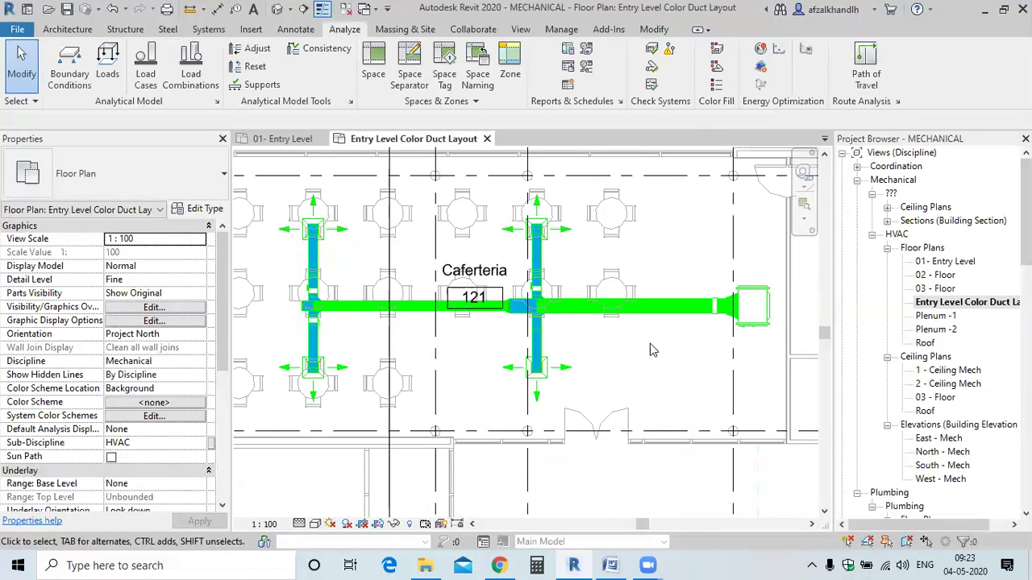
pyautogui.scroll(3, 344, 339)
pyautogui.scroll(-3, 322, 266)
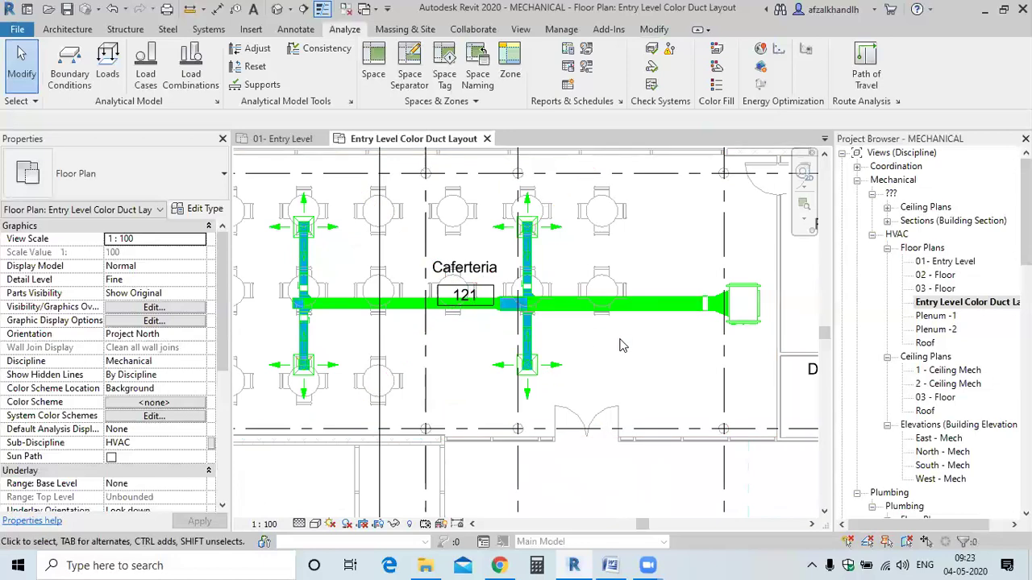
pyautogui.scroll(-3, 613, 345)
pyautogui.scroll(2, 541, 266)
pyautogui.scroll(-3, 610, 272)
pyautogui.moveTo(610, 271); pyautogui.dragTo(435, 330, button='middle')
pyautogui.scroll(-2, 436, 331)
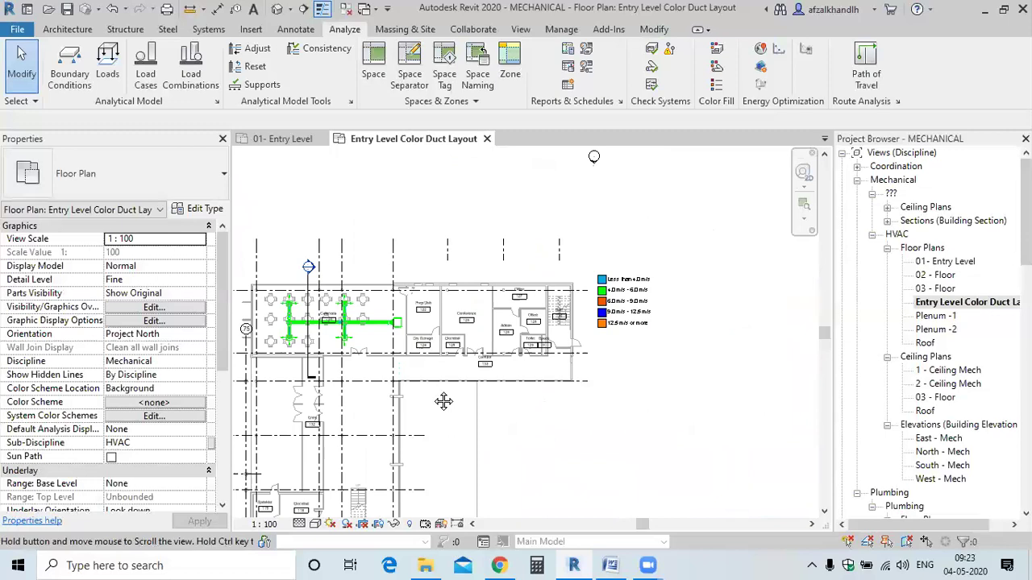
# Examine the velocity legend's ranges and compare them with the colors on the cafeteria's main and branch ducts.
pyautogui.moveTo(427, 387); pyautogui.dragTo(476, 336, button='middle')
pyautogui.scroll(-2, 476, 337)
pyautogui.scroll(2, 498, 354)
pyautogui.moveTo(459, 270); pyautogui.dragTo(472, 296, button='middle')
pyautogui.scroll(5, 746, 250)
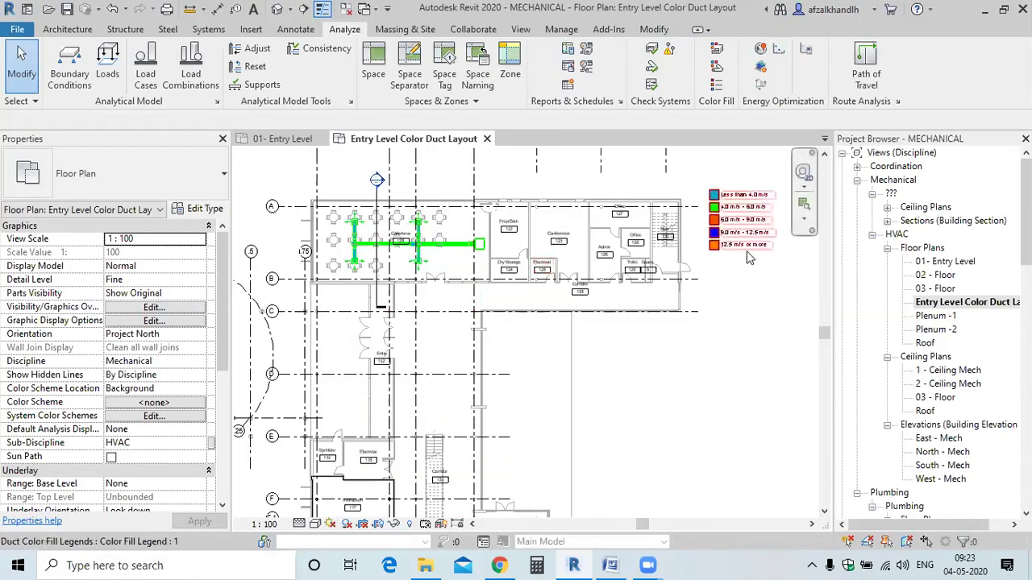
pyautogui.moveTo(714, 390); pyautogui.dragTo(710, 361, button='middle')
pyautogui.moveTo(739, 237); pyautogui.dragTo(702, 380, button='middle')
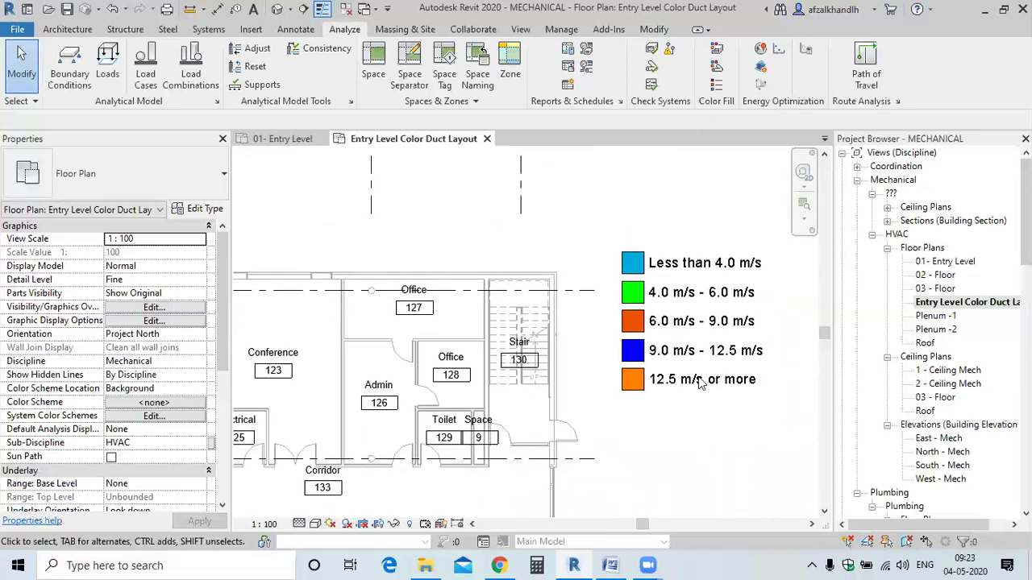
pyautogui.click(668, 308)
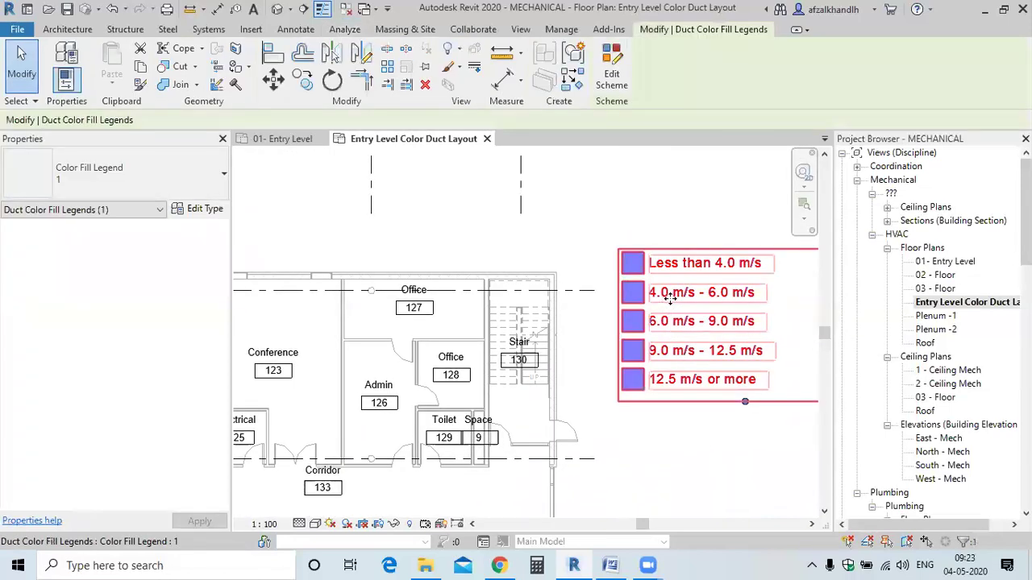
pyautogui.scroll(-3, 681, 354)
pyautogui.click(689, 414)
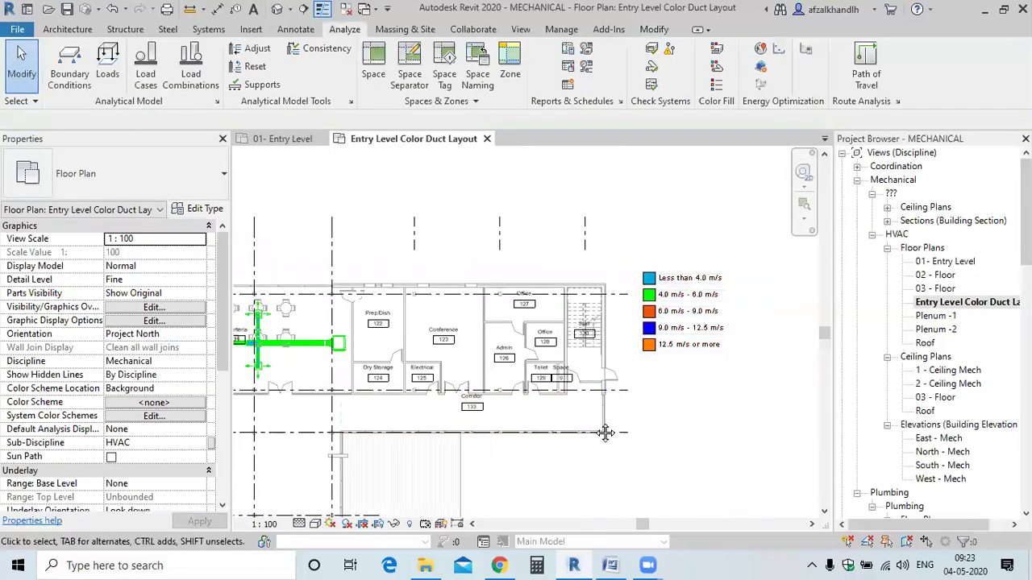
pyautogui.moveTo(541, 416); pyautogui.dragTo(682, 387, button='middle')
pyautogui.scroll(5, 305, 309)
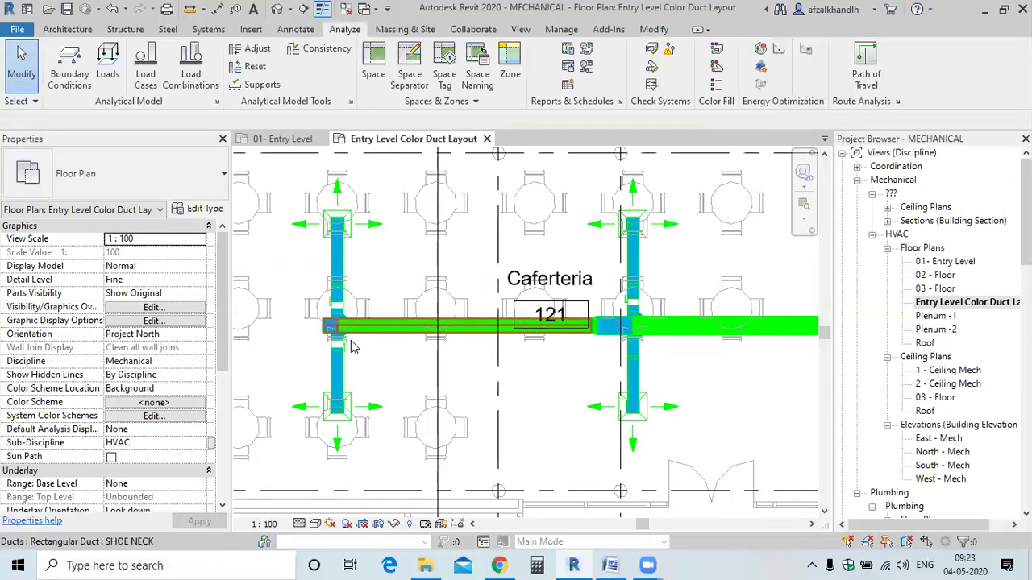
# Remove the duct lining from the cafeteria duct run, limiting the selection to the Duct Fittings and Ducts categories.
pyautogui.scroll(-4, 542, 323)
pyautogui.moveTo(543, 324); pyautogui.dragTo(347, 314, button='middle')
pyautogui.moveTo(352, 270); pyautogui.dragTo(735, 351)
pyautogui.click(669, 81)
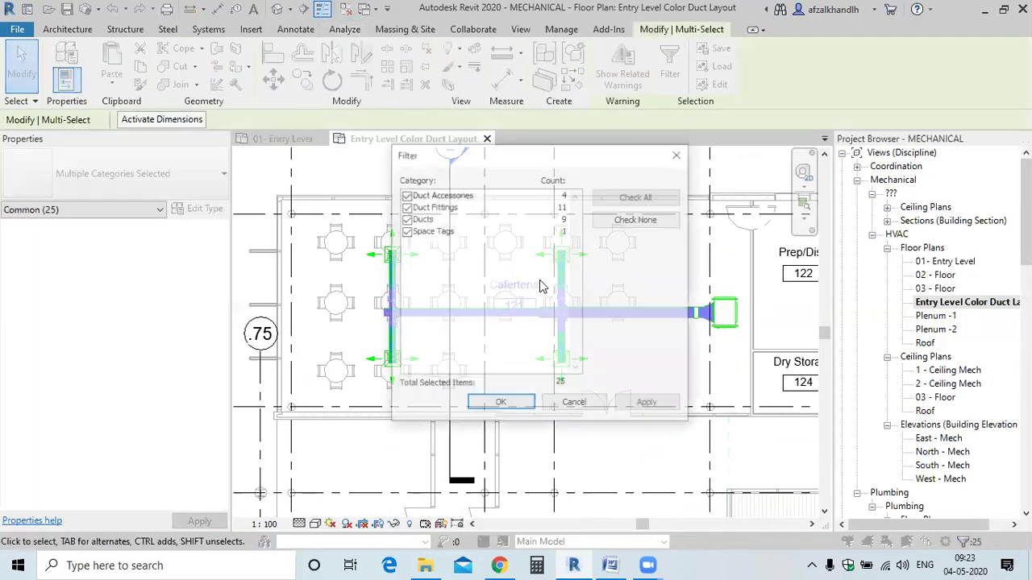
pyautogui.click(621, 218)
pyautogui.click(404, 208)
pyautogui.click(404, 219)
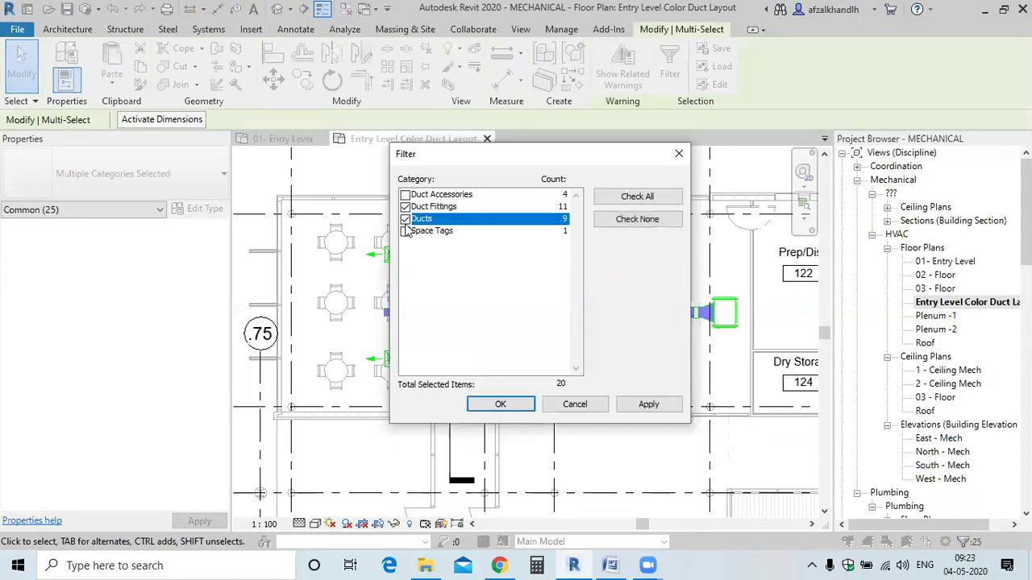
pyautogui.click(501, 405)
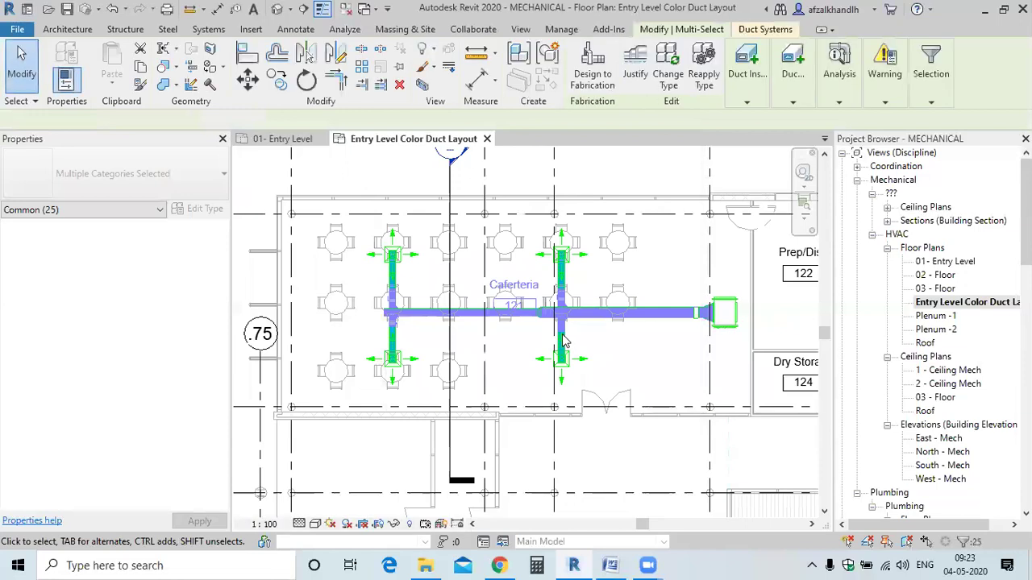
pyautogui.click(839, 89)
pyautogui.click(792, 80)
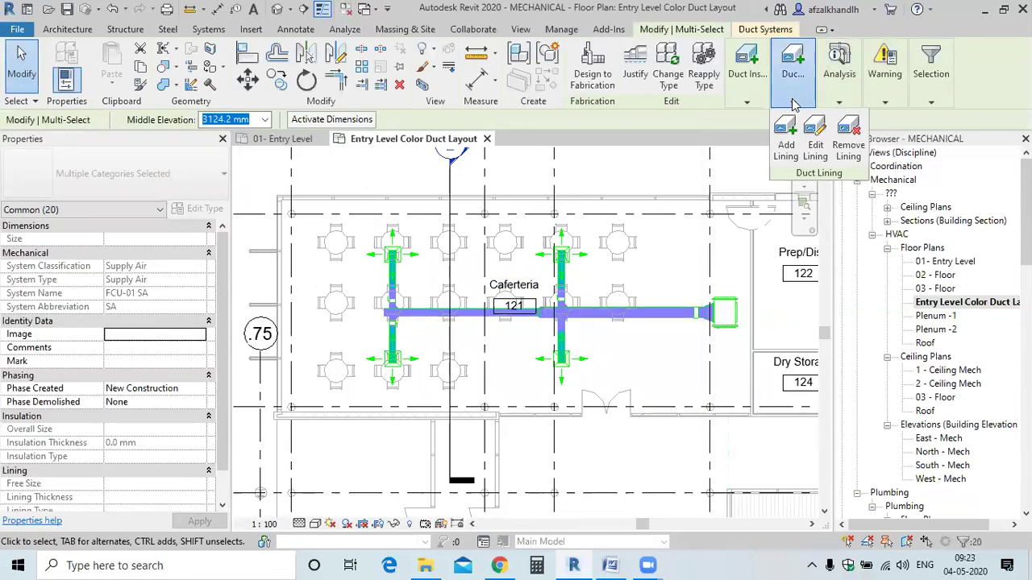
pyautogui.click(847, 149)
pyautogui.click(553, 291)
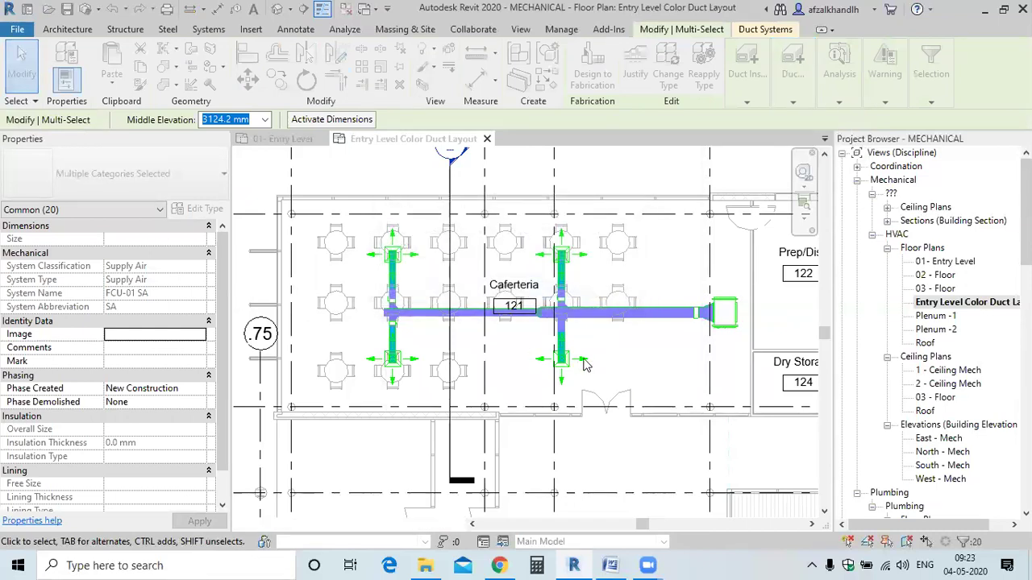
pyautogui.click(617, 366)
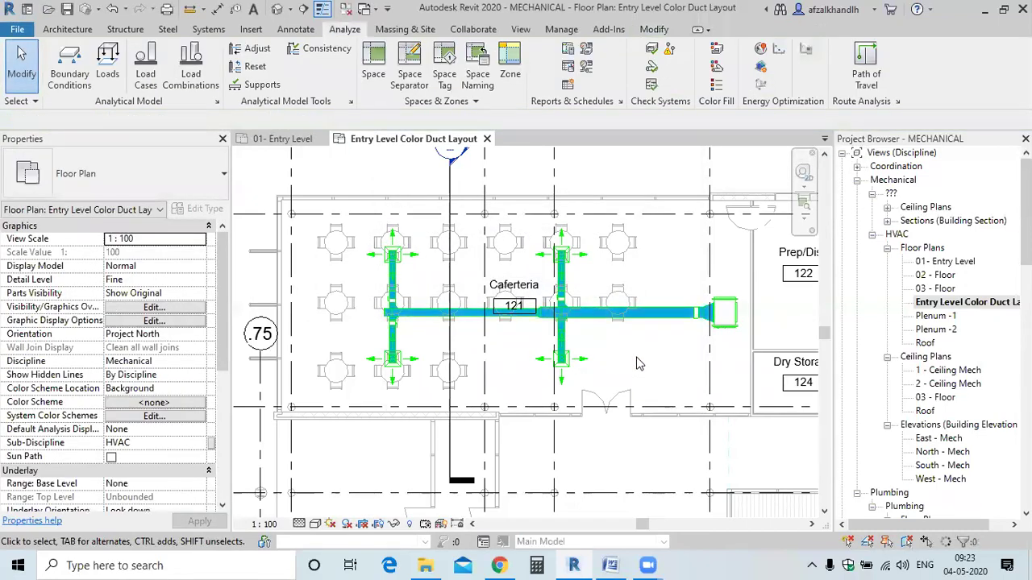
# Check the recolored cafeteria ducts against the velocity ranges in the legend.
pyautogui.scroll(-3, 600, 370)
pyautogui.moveTo(596, 373); pyautogui.dragTo(593, 375, button='middle')
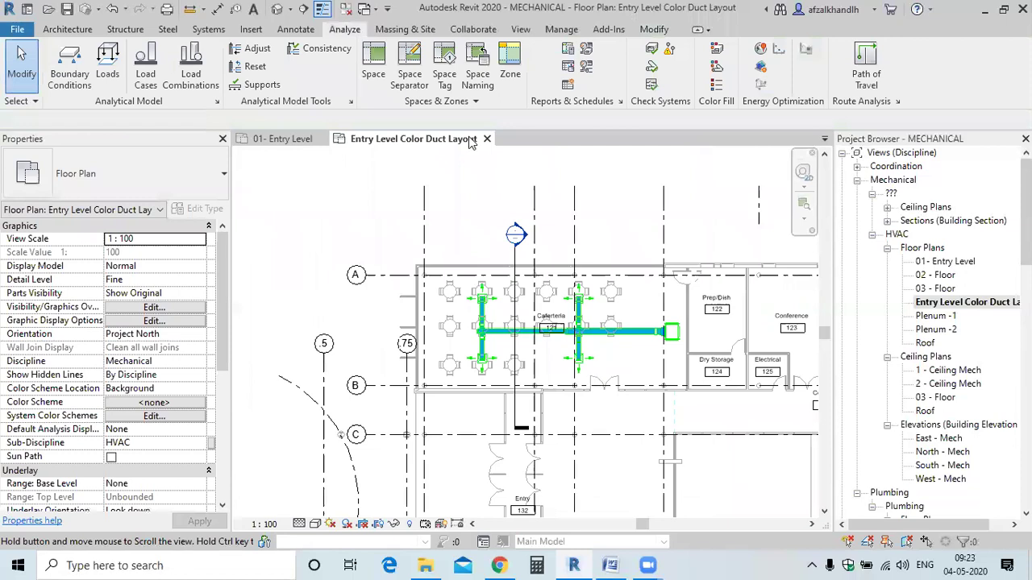
pyautogui.scroll(2, 473, 146)
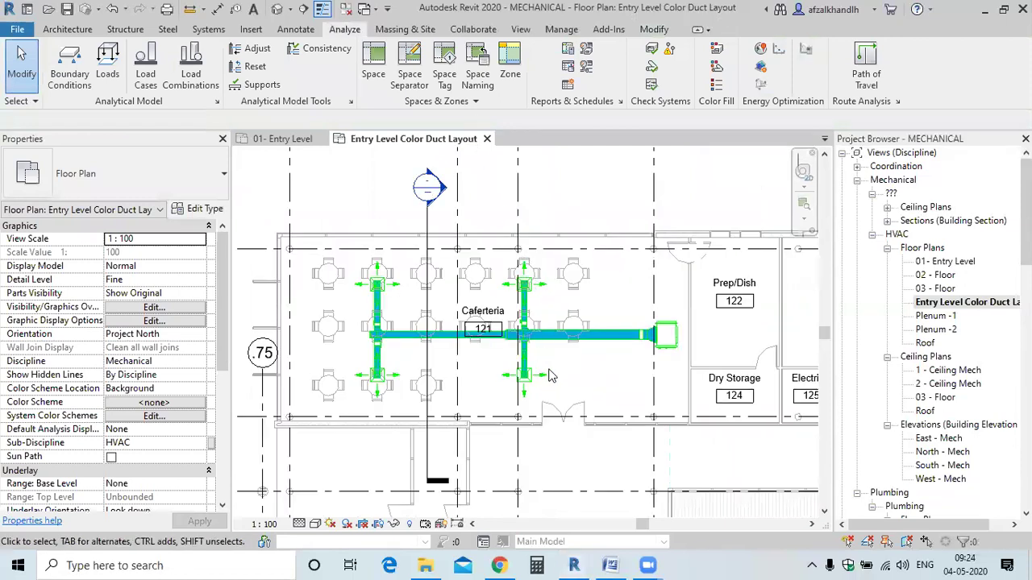
pyautogui.scroll(5, 549, 372)
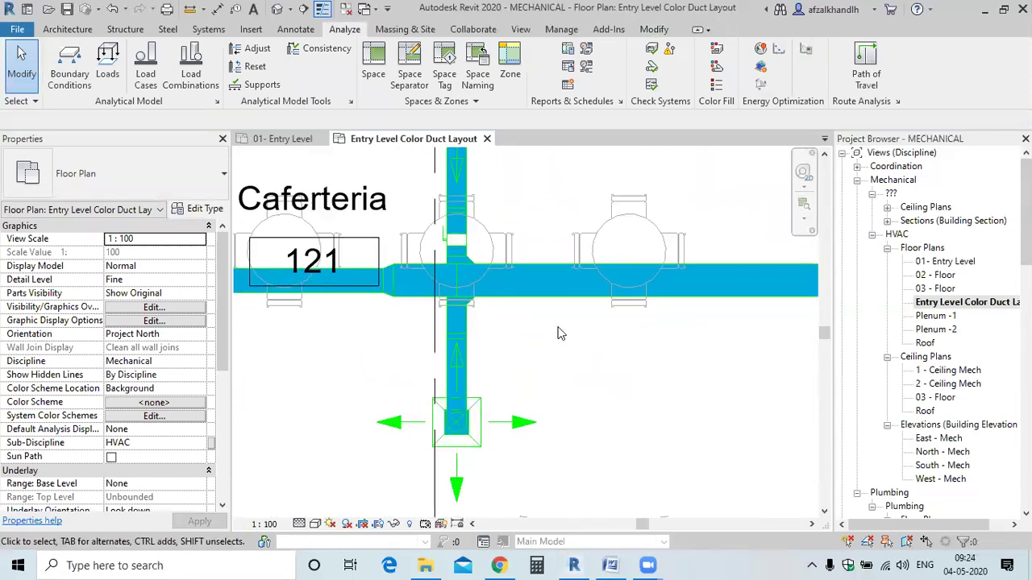
pyautogui.scroll(-2, 557, 331)
pyautogui.scroll(-3, 553, 325)
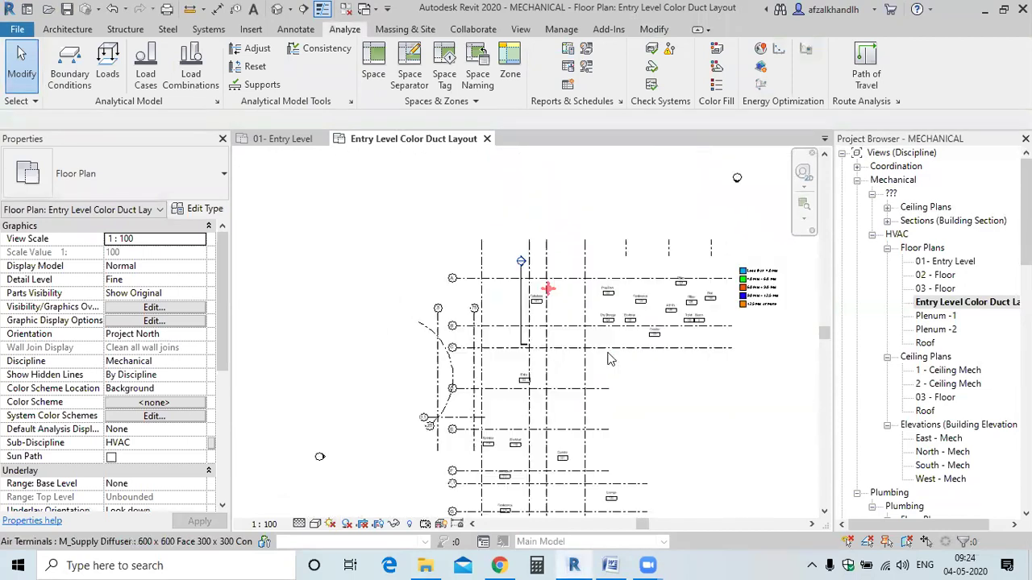
pyautogui.scroll(2, 645, 307)
pyautogui.scroll(3, 644, 306)
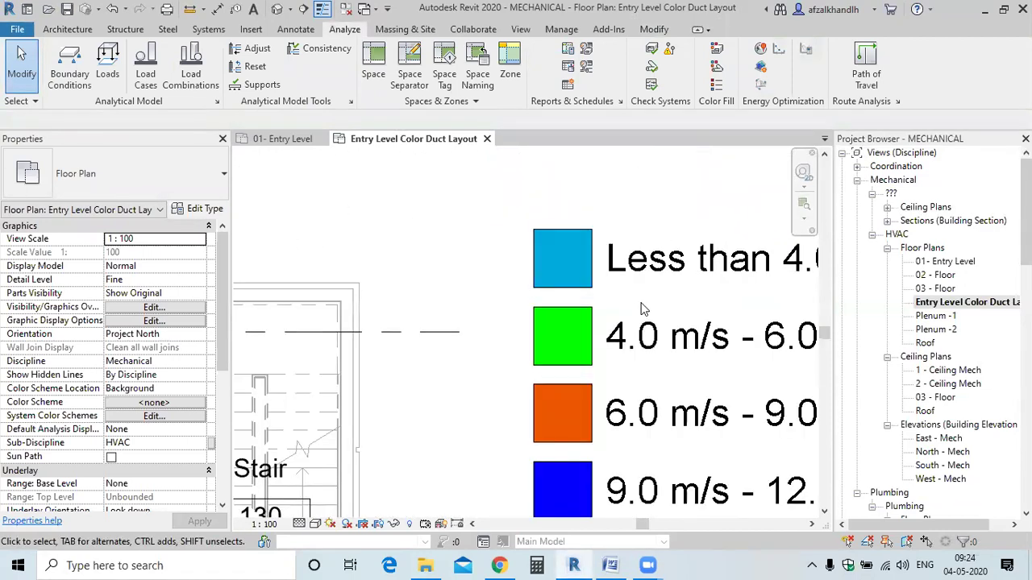
# Open the velocity legend's color scheme for editing.
pyautogui.scroll(-2, 637, 282)
pyautogui.click(633, 272)
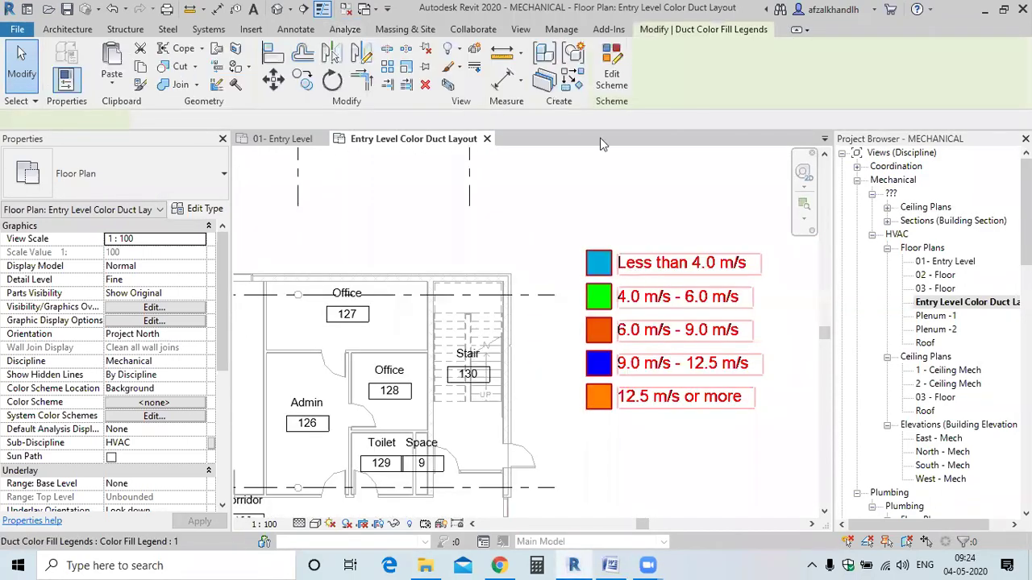
pyautogui.click(612, 79)
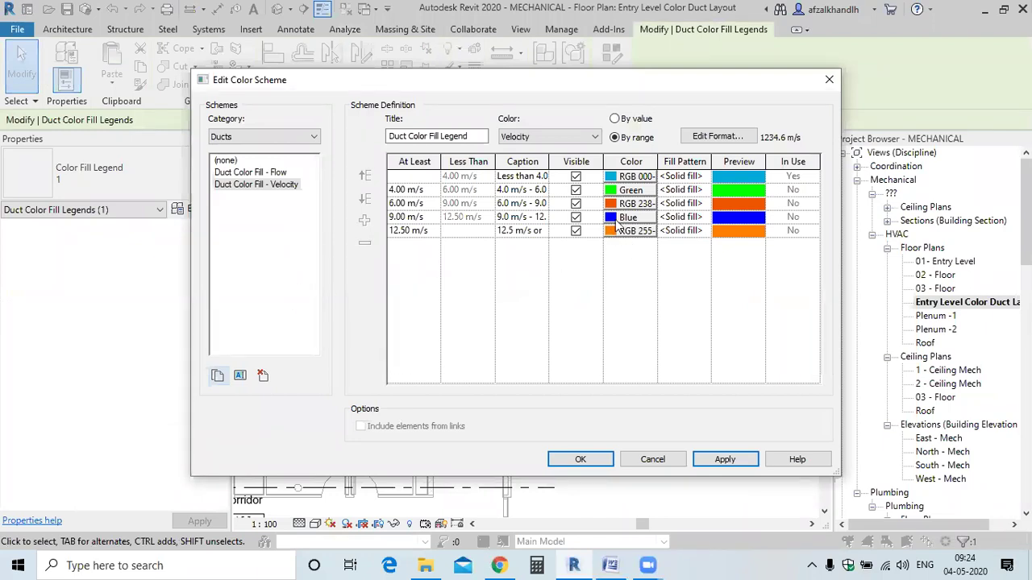
# Review the duct parameters that the color scheme can be based on.
pyautogui.click(524, 138)
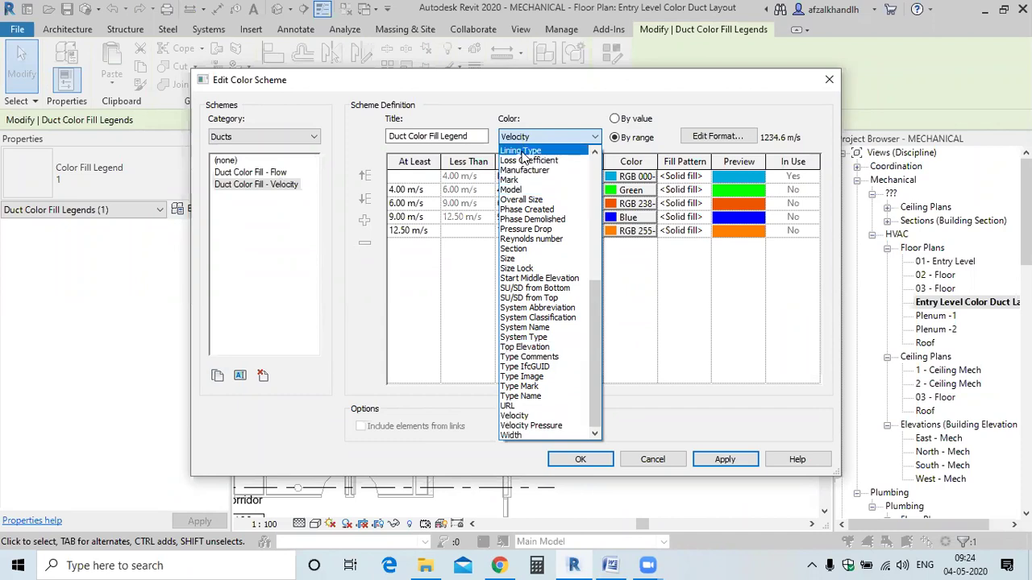
pyautogui.scroll(1, 524, 155)
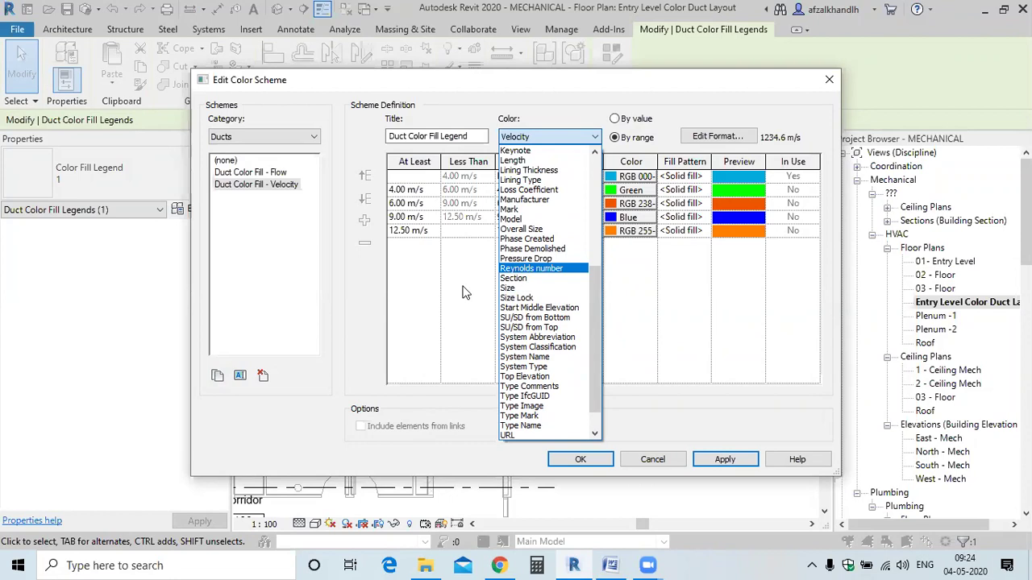
pyautogui.press('Down')
pyautogui.press('Down')
pyautogui.press('Down')
pyautogui.press('Down')
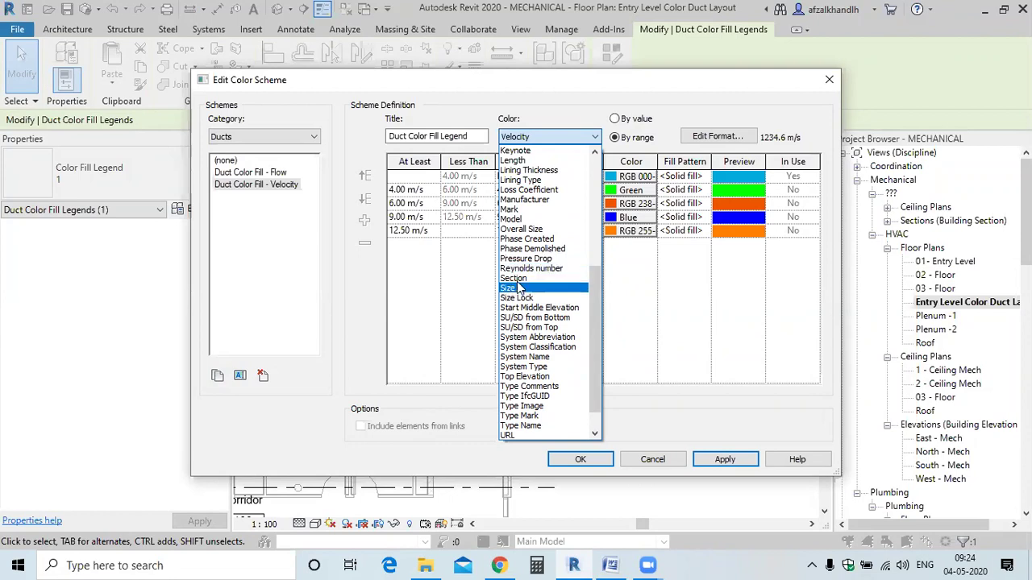
# Switch the legend to the Duct Color Fill - Flow scheme, colored by value, and apply it to the plan.
pyautogui.click(271, 182)
pyautogui.click(271, 172)
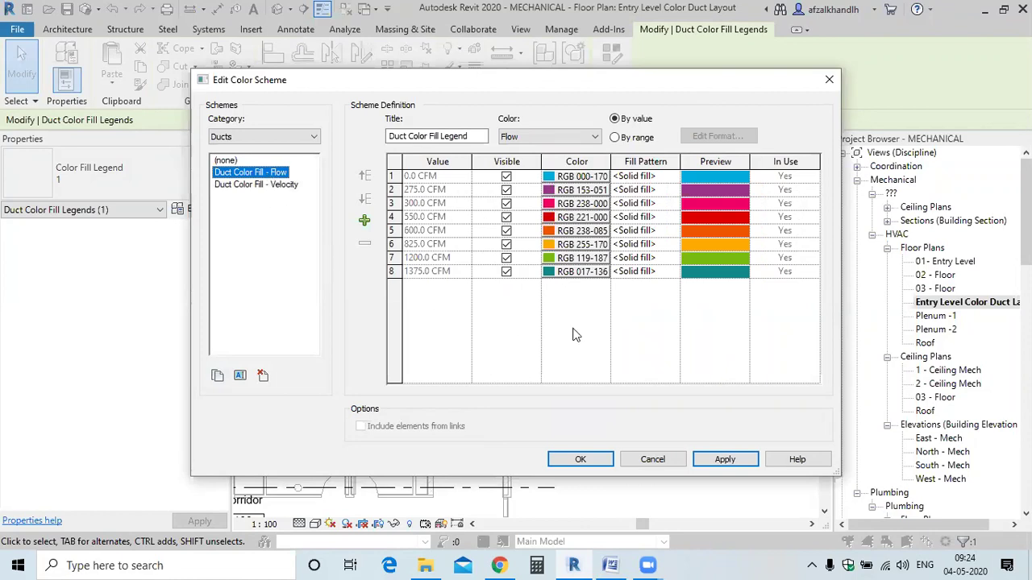
pyautogui.click(623, 140)
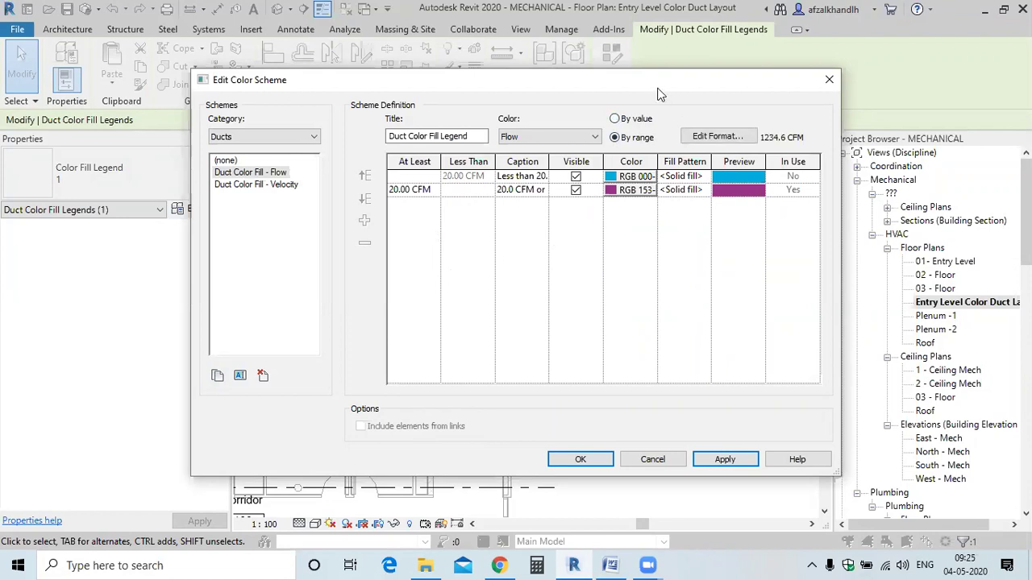
pyautogui.click(627, 122)
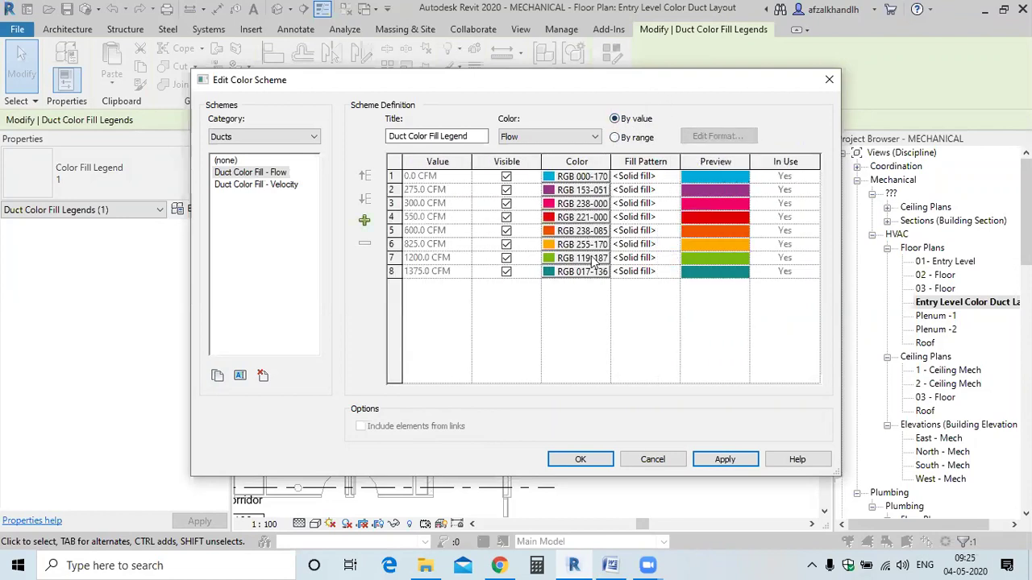
pyautogui.click(723, 459)
pyautogui.click(585, 461)
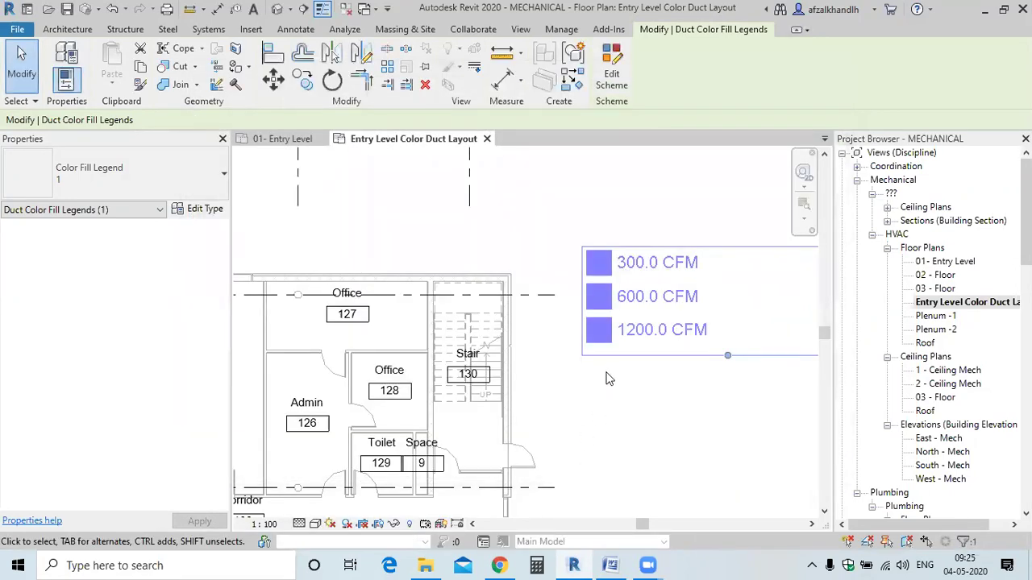
pyautogui.click(638, 387)
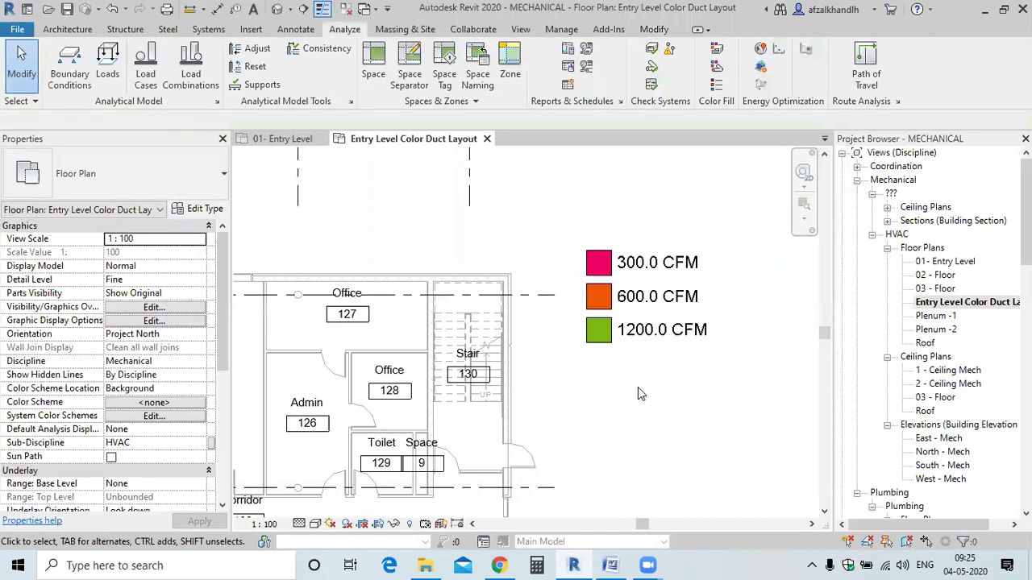
# Examine the flow colors along the cafeteria's branch ducts and main duct up to the equipment end.
pyautogui.scroll(-4, 637, 397)
pyautogui.moveTo(403, 382); pyautogui.dragTo(437, 383, button='middle')
pyautogui.scroll(2, 437, 382)
pyautogui.scroll(5, 438, 383)
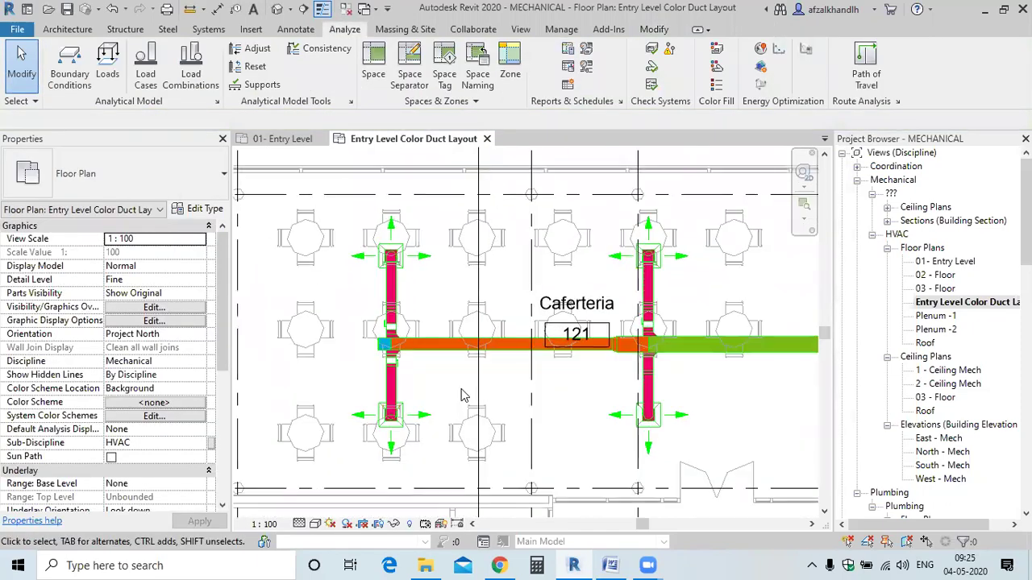
pyautogui.moveTo(641, 465); pyautogui.dragTo(427, 415, button='middle')
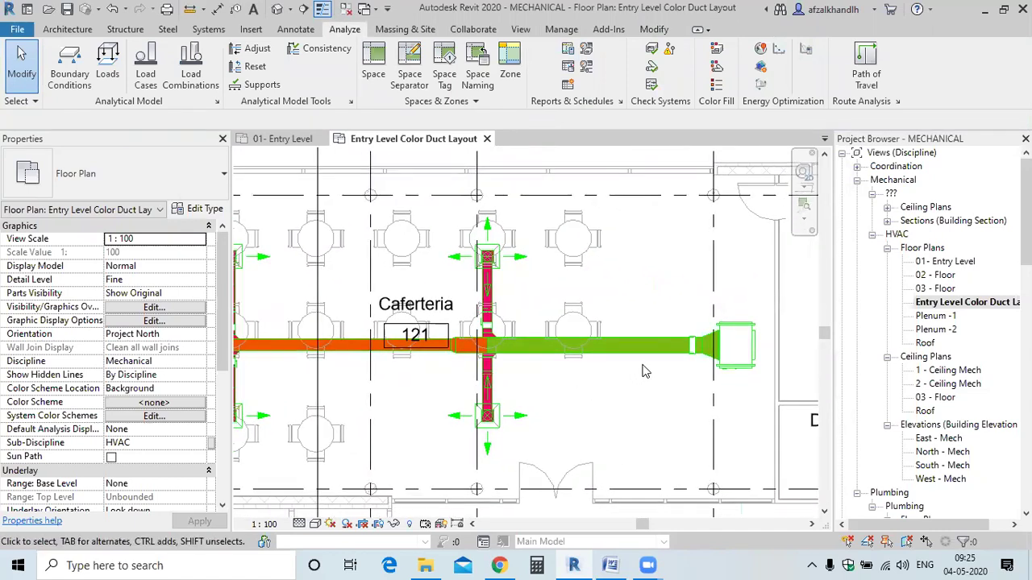
pyautogui.scroll(1, 598, 356)
# Move the flow legend from outside the building to the end of the cafeteria duct run, over the Prep/Dish room.
pyautogui.scroll(-4, 598, 356)
pyautogui.moveTo(598, 355); pyautogui.dragTo(565, 427, button='middle')
pyautogui.click(769, 320)
pyautogui.moveTo(770, 320); pyautogui.dragTo(558, 343)
pyautogui.scroll(4, 536, 366)
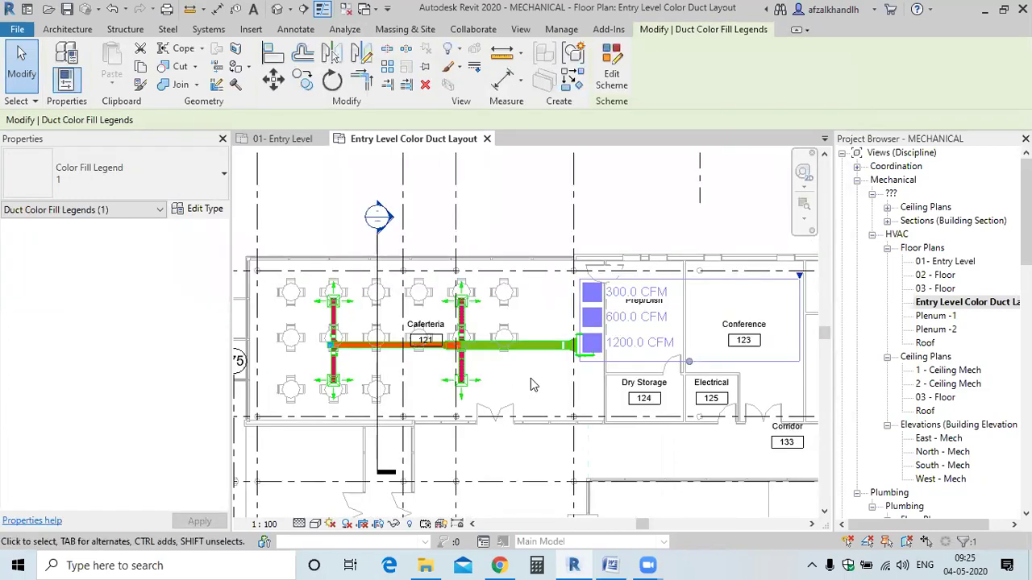
pyautogui.click(540, 378)
# Compare the cafeteria's main and branch duct colors with the CFM values in the adjacent flow legend.
pyautogui.moveTo(552, 387); pyautogui.dragTo(680, 380, button='middle')
pyautogui.scroll(-2, 680, 379)
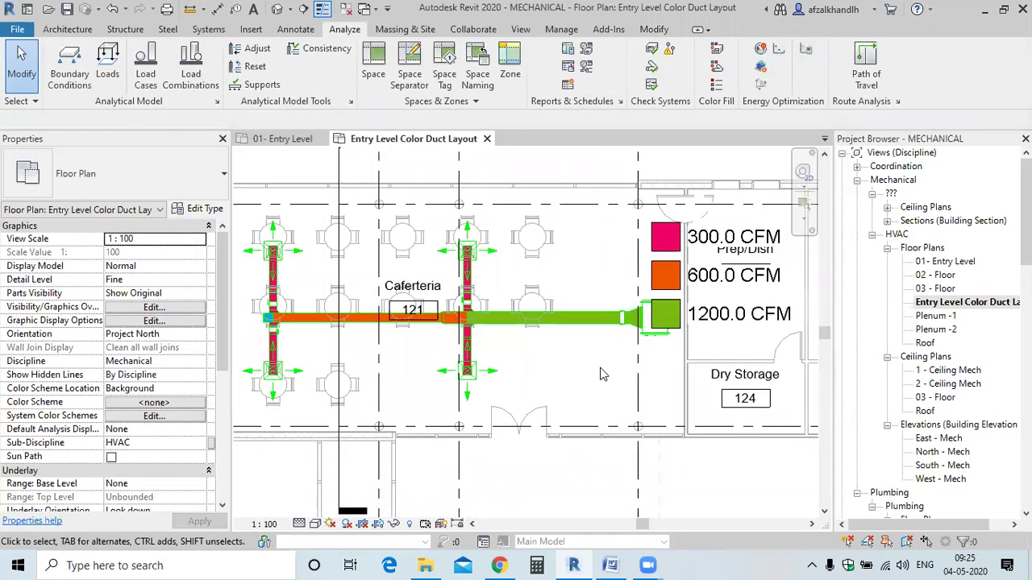
pyautogui.scroll(2, 671, 334)
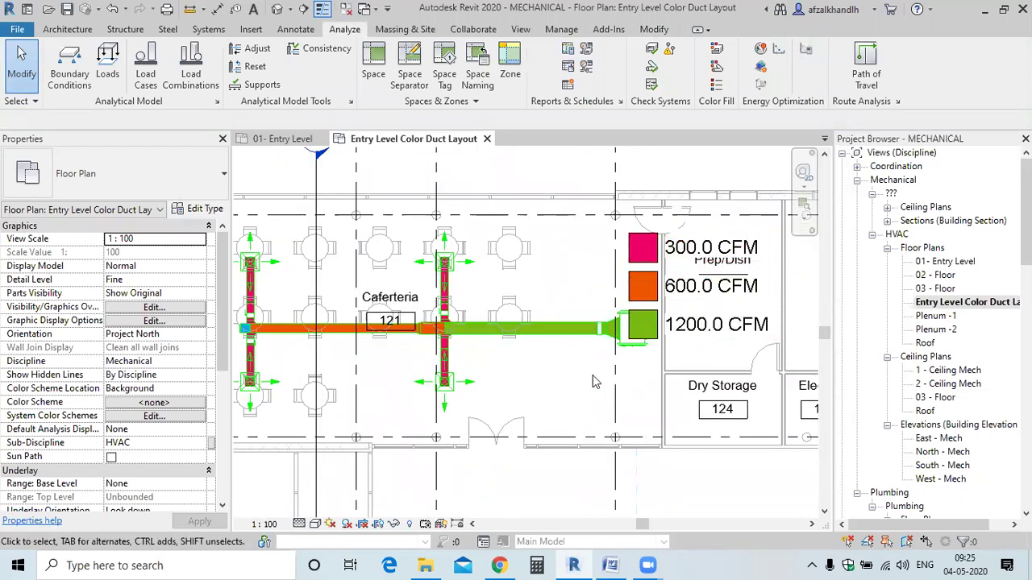
pyautogui.moveTo(528, 392); pyautogui.dragTo(550, 387, button='middle')
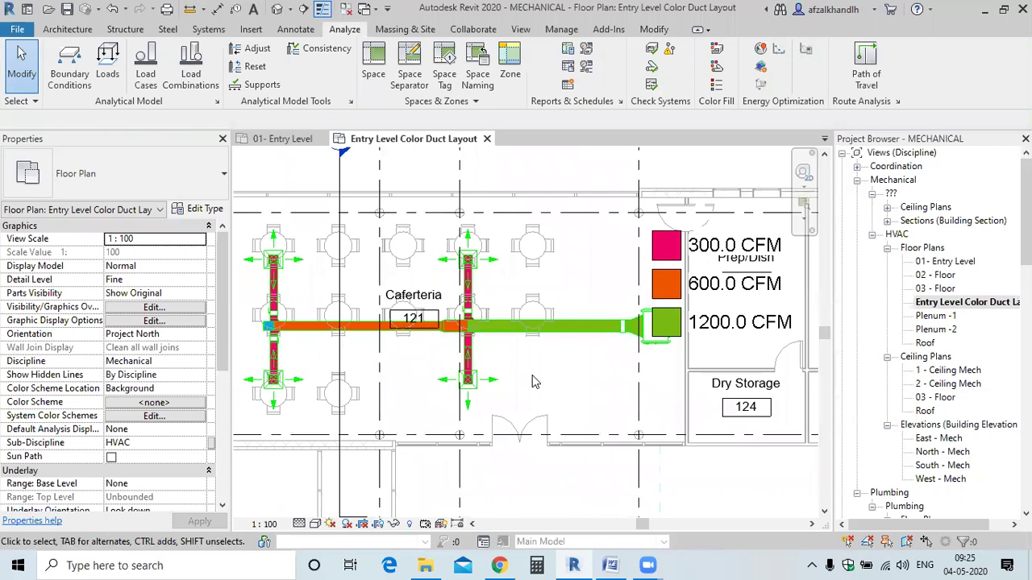
pyautogui.scroll(1, 472, 306)
pyautogui.scroll(1, 471, 306)
pyautogui.scroll(-1, 506, 351)
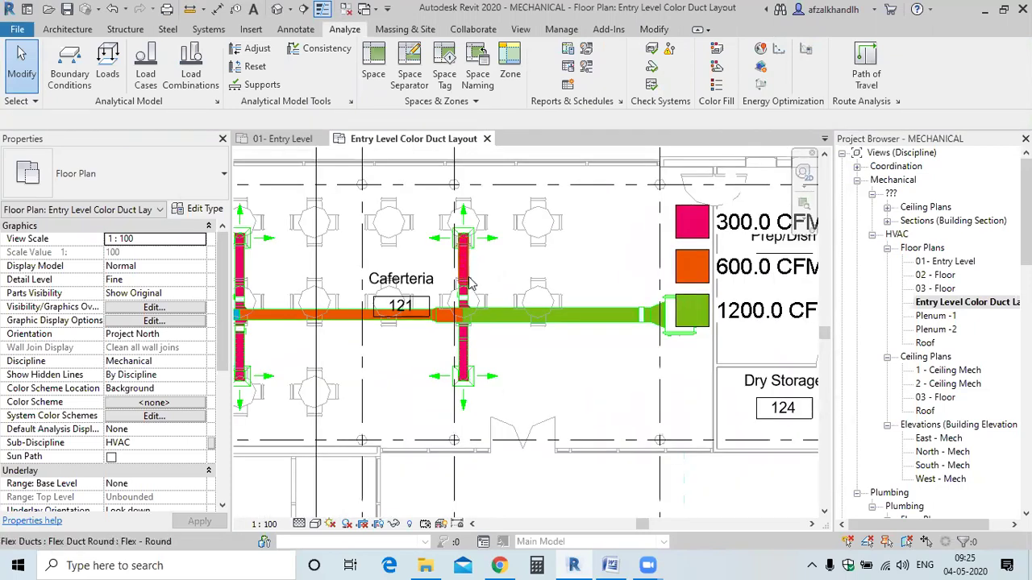
pyautogui.moveTo(654, 350); pyautogui.dragTo(702, 340, button='middle')
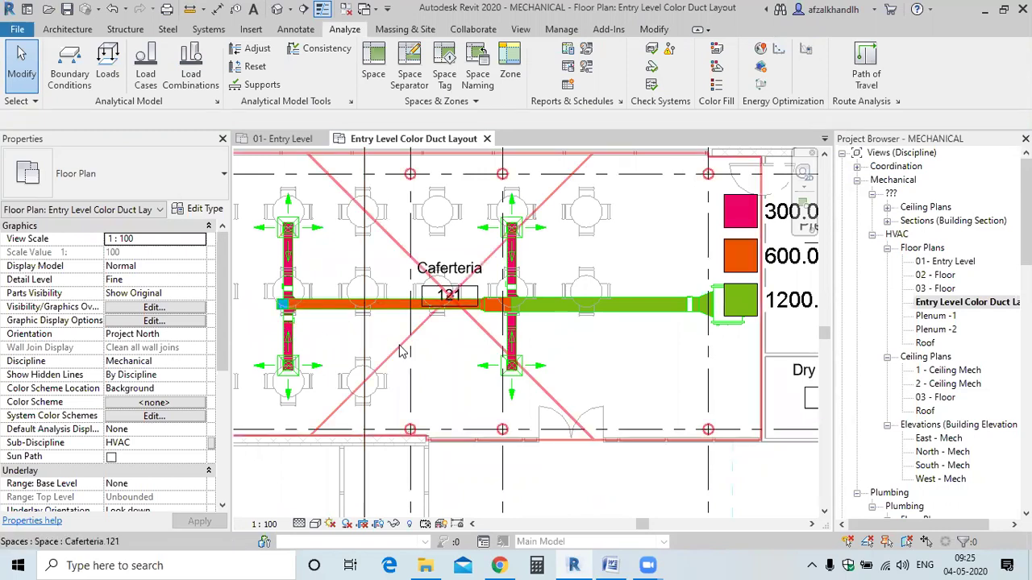
pyautogui.scroll(-1, 399, 355)
pyautogui.scroll(-2, 400, 355)
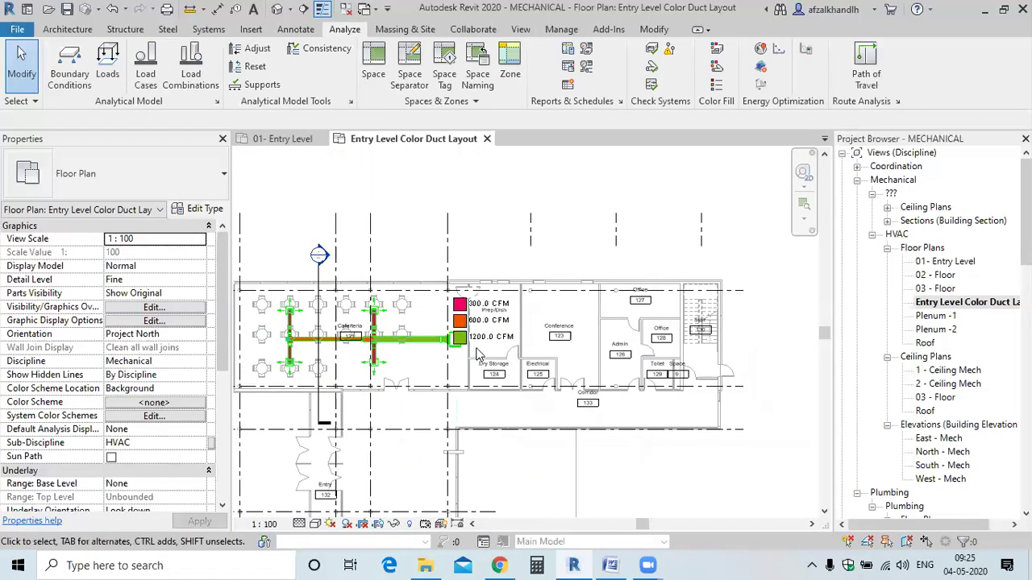
# Move the flow legend from over the Prep/Dish room to outside the building, beside the stair.
pyautogui.click(481, 348)
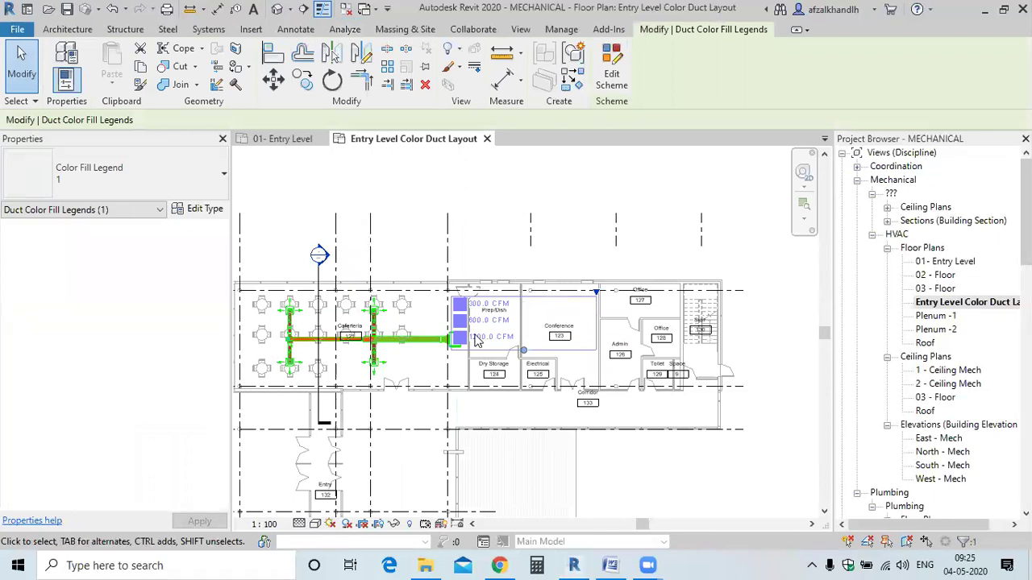
pyautogui.scroll(2, 475, 343)
pyautogui.scroll(2, 501, 348)
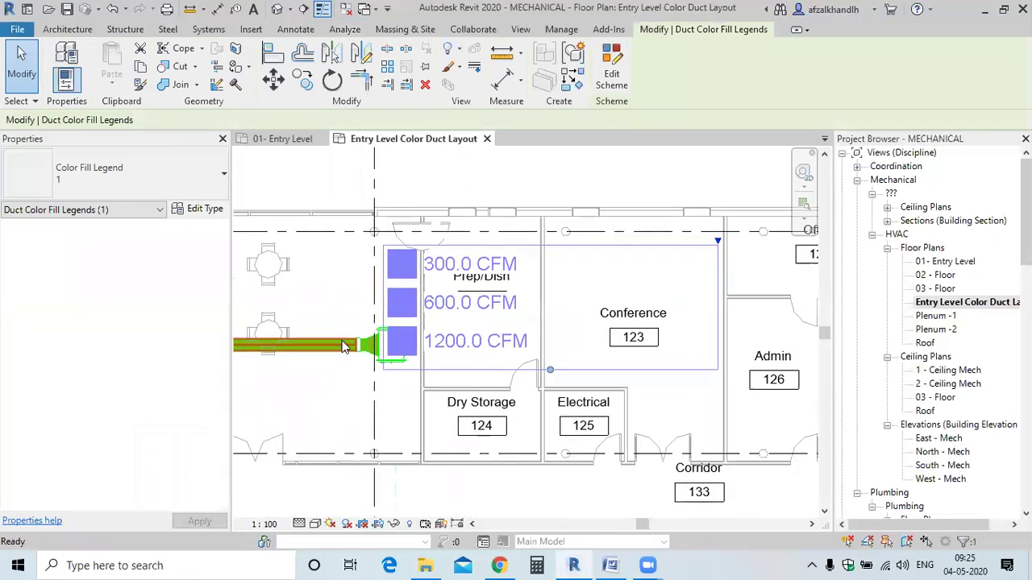
pyautogui.scroll(-2, 412, 306)
pyautogui.moveTo(412, 293); pyautogui.dragTo(738, 291)
pyautogui.click(755, 414)
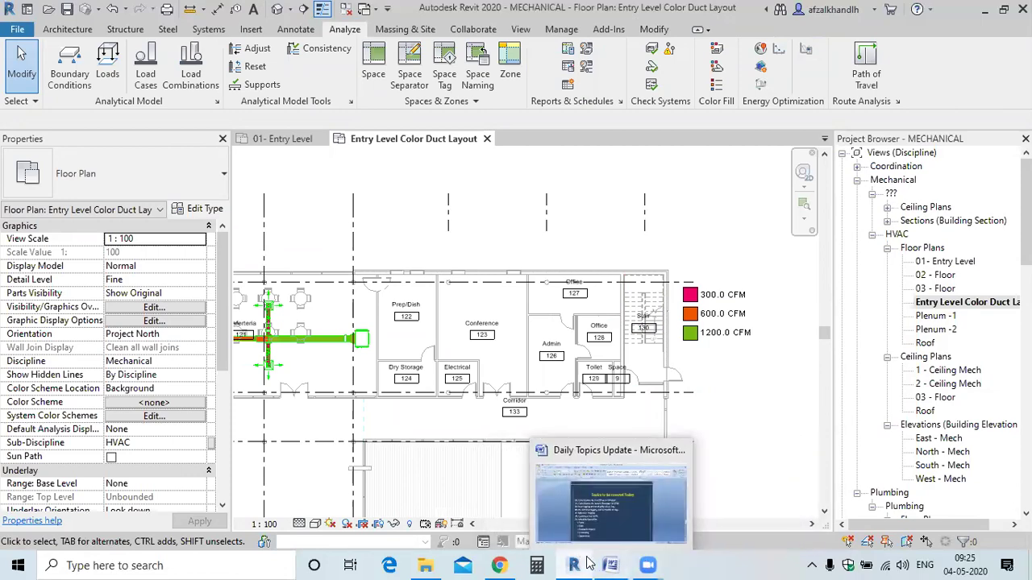
# Check today's topics in the Word document, and duplicate the 01- Entry Level floor plan in Revit.
pyautogui.click(611, 565)
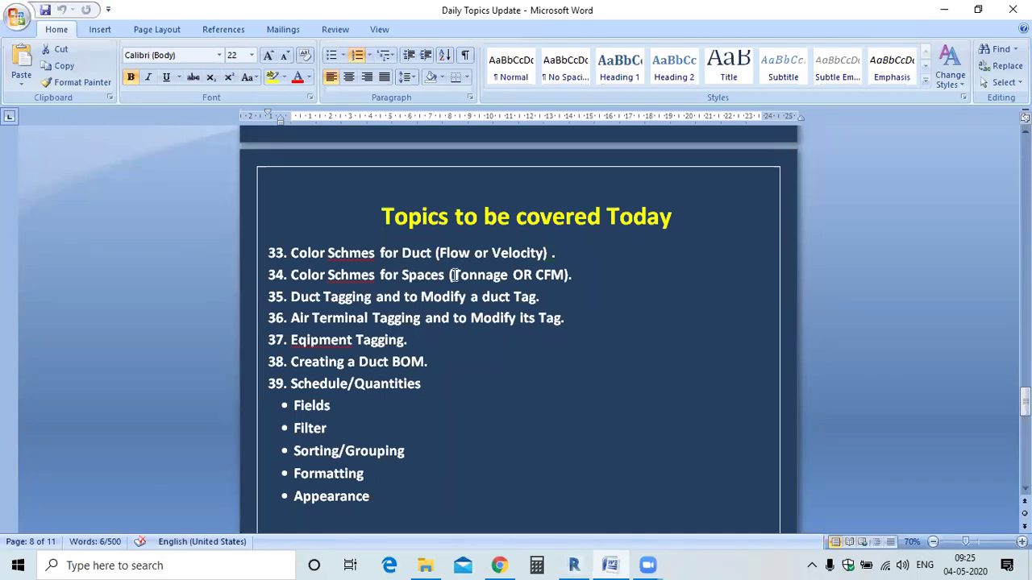
pyautogui.click(576, 564)
pyautogui.click(935, 262)
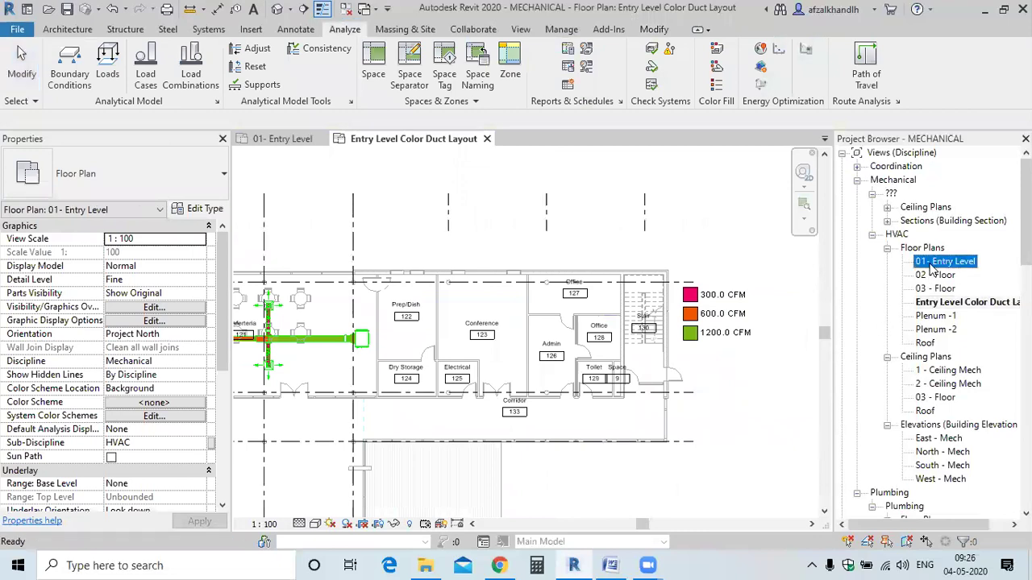
pyautogui.doubleClick(939, 263)
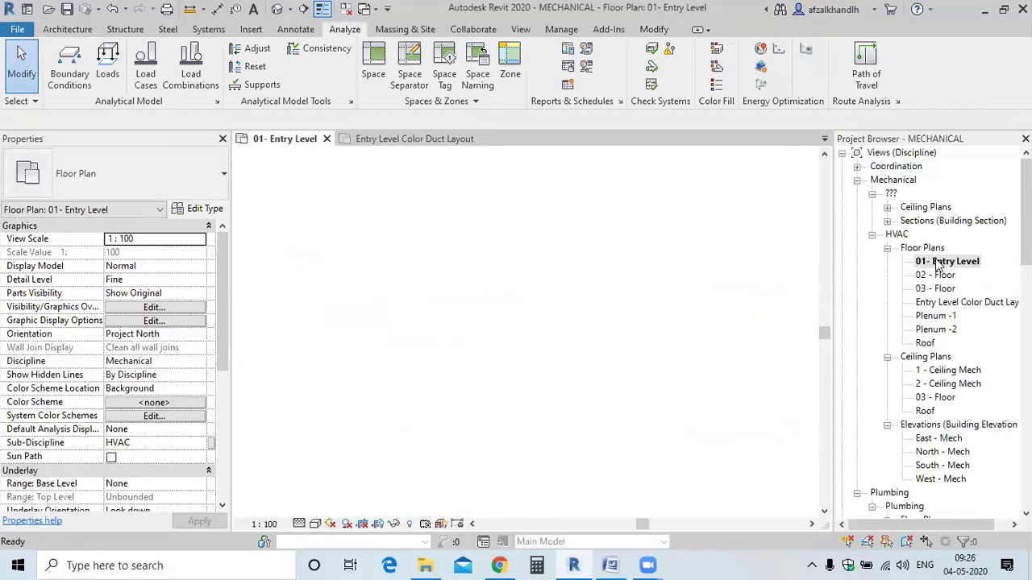
pyautogui.rightClick(939, 264)
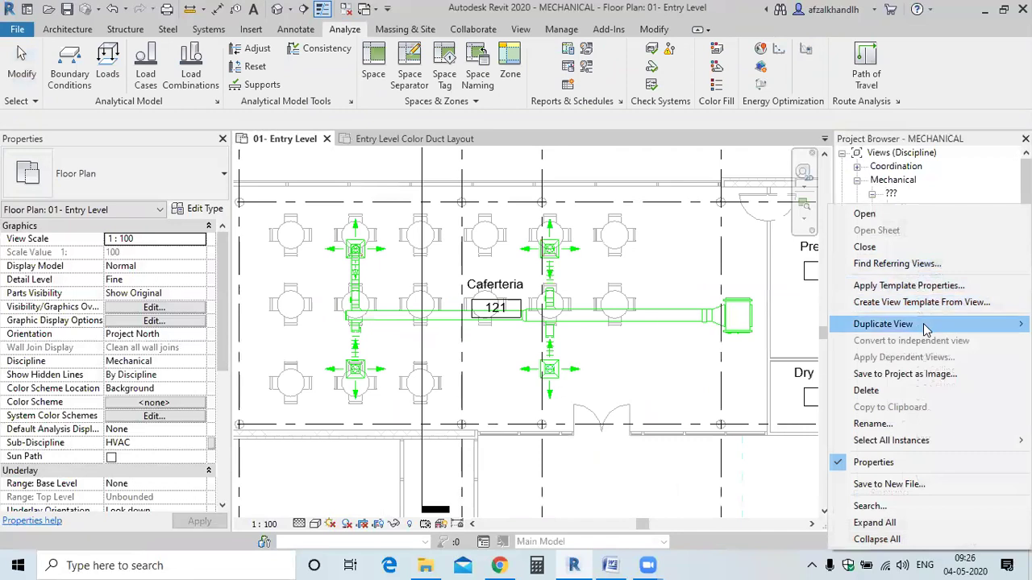
pyautogui.moveTo(922, 324)
pyautogui.click(785, 327)
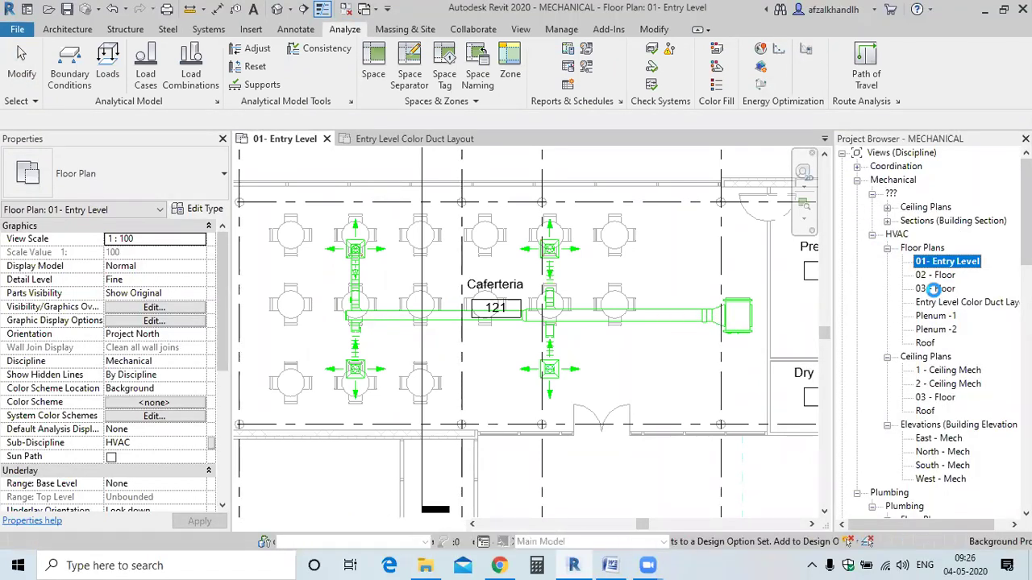
# Rename the duplicated entry-level floor plan as SPACE 01 Color Layout.
pyautogui.click(946, 275)
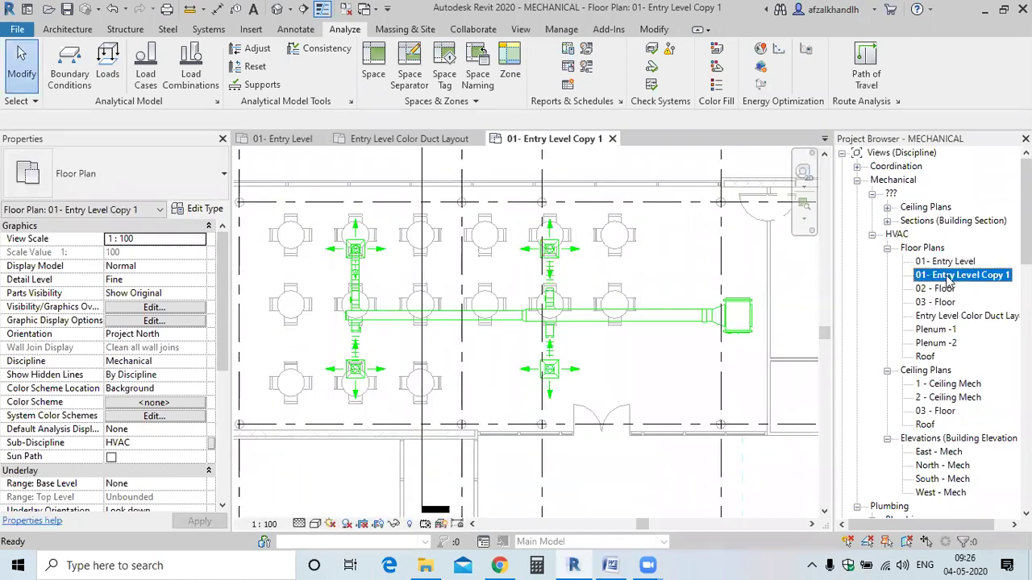
pyautogui.click(946, 275)
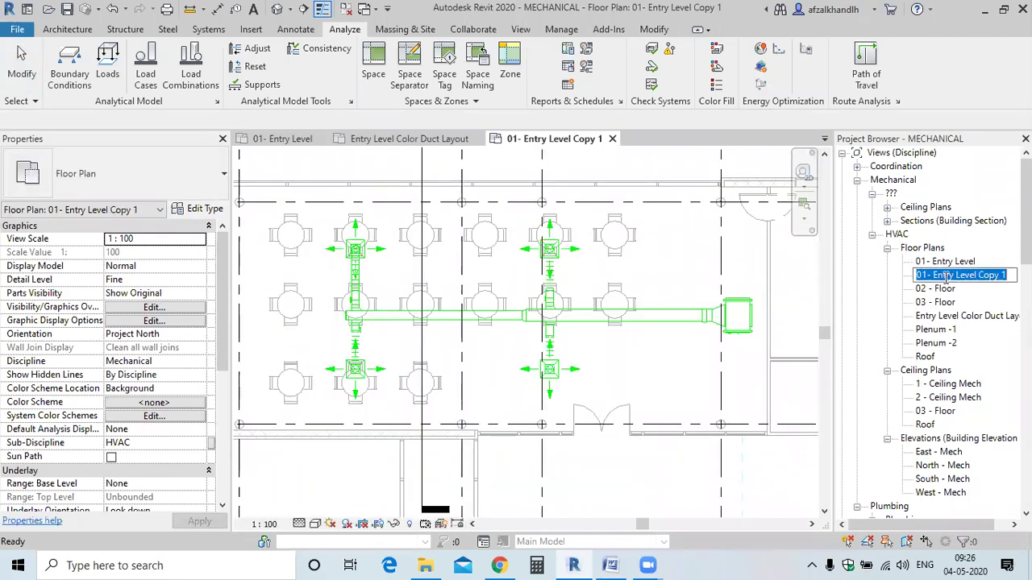
pyautogui.write('Entry L')
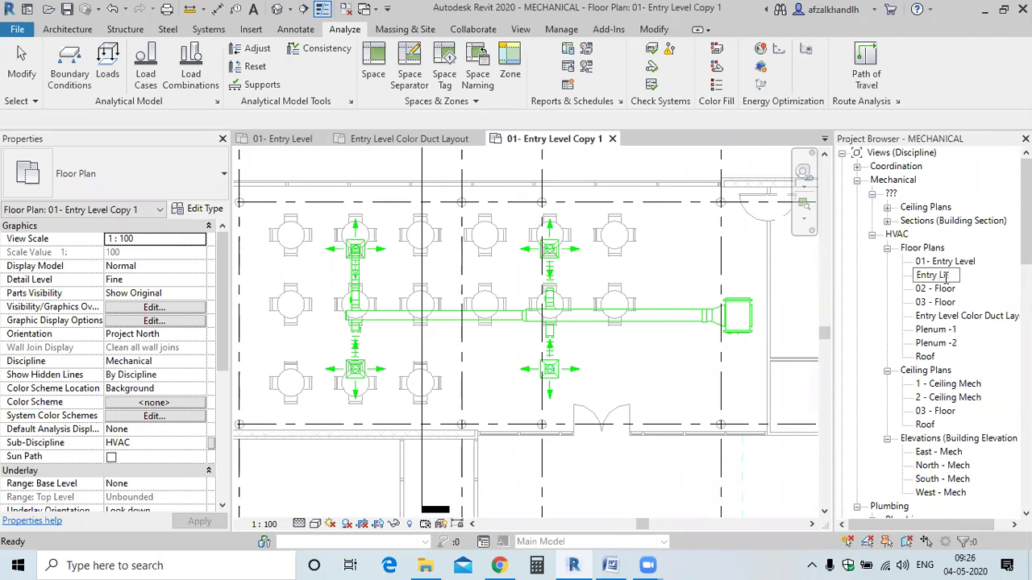
pyautogui.press('BackSpace')
pyautogui.press('BackSpace')
pyautogui.press('BackSpace')
pyautogui.press('BackSpace')
pyautogui.write('SPAC')
pyautogui.write('E #1 Color Layout')
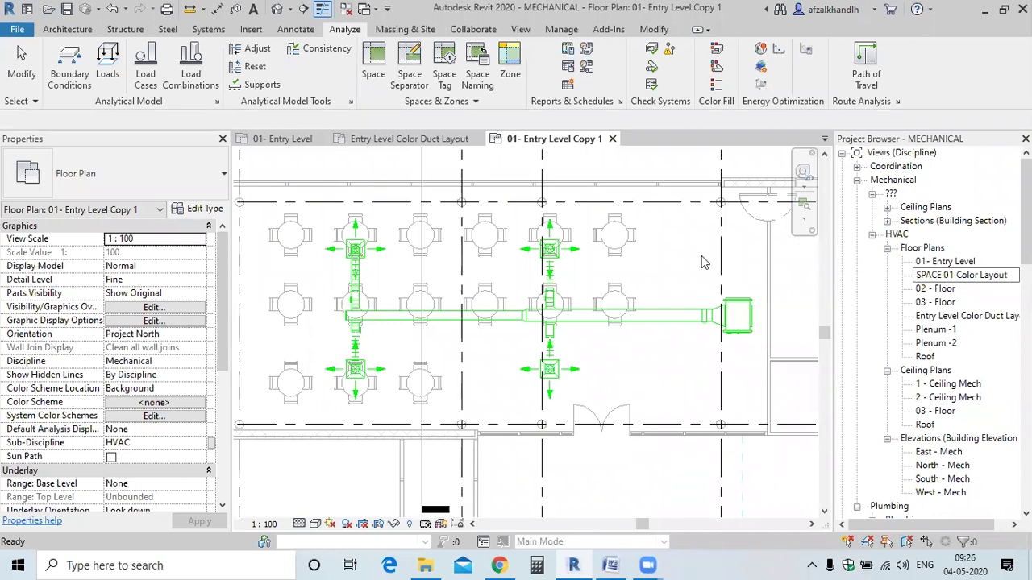
pyautogui.click(704, 263)
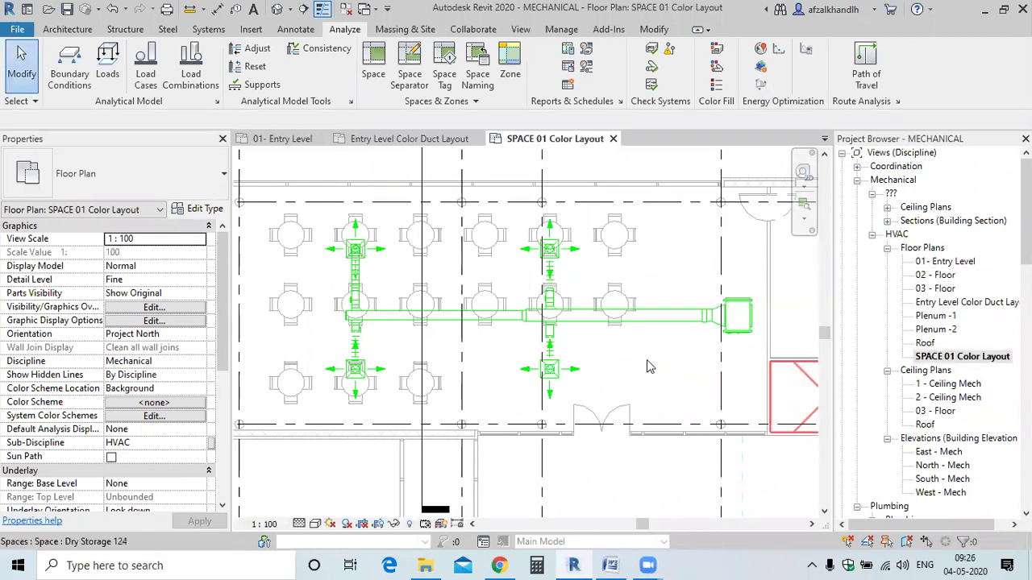
# Place a color fill legend outside the building near the stair, using space type Spaces and color scheme Schema 1.
pyautogui.scroll(-5, 646, 360)
pyautogui.moveTo(576, 258); pyautogui.dragTo(582, 368, button='middle')
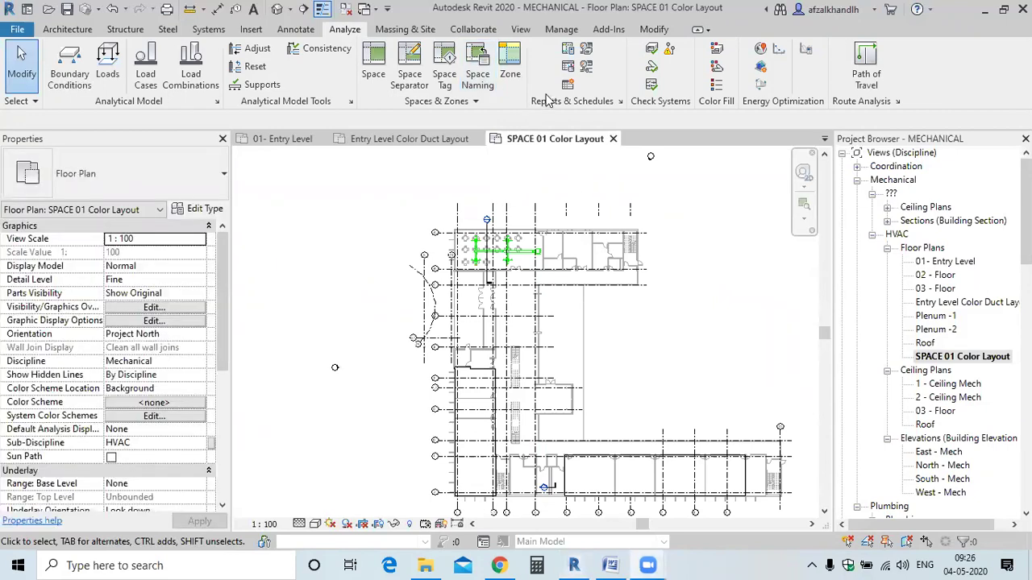
pyautogui.click(714, 86)
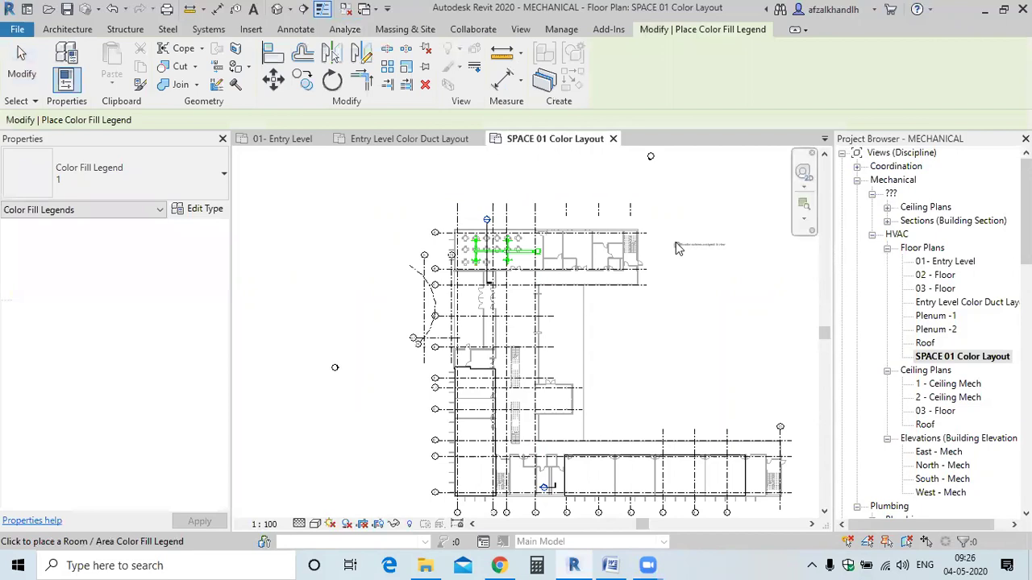
pyautogui.click(677, 247)
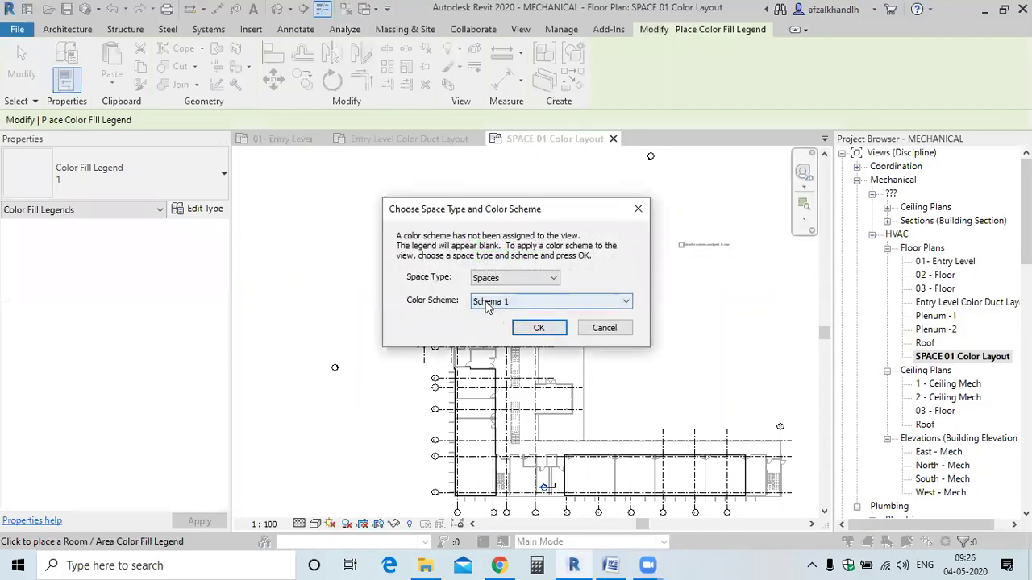
pyautogui.click(486, 303)
pyautogui.click(492, 312)
pyautogui.click(512, 278)
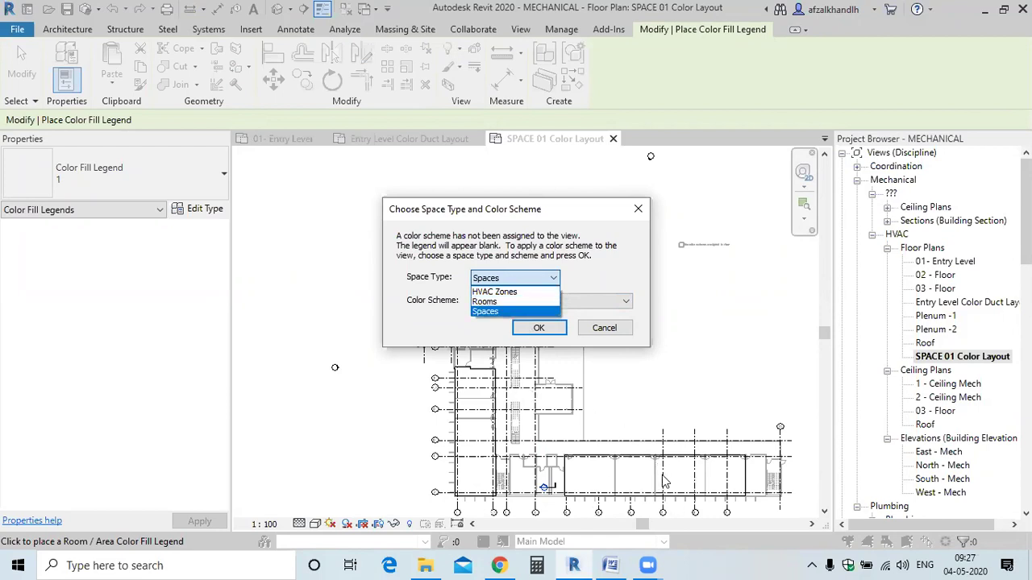
pyautogui.click(507, 311)
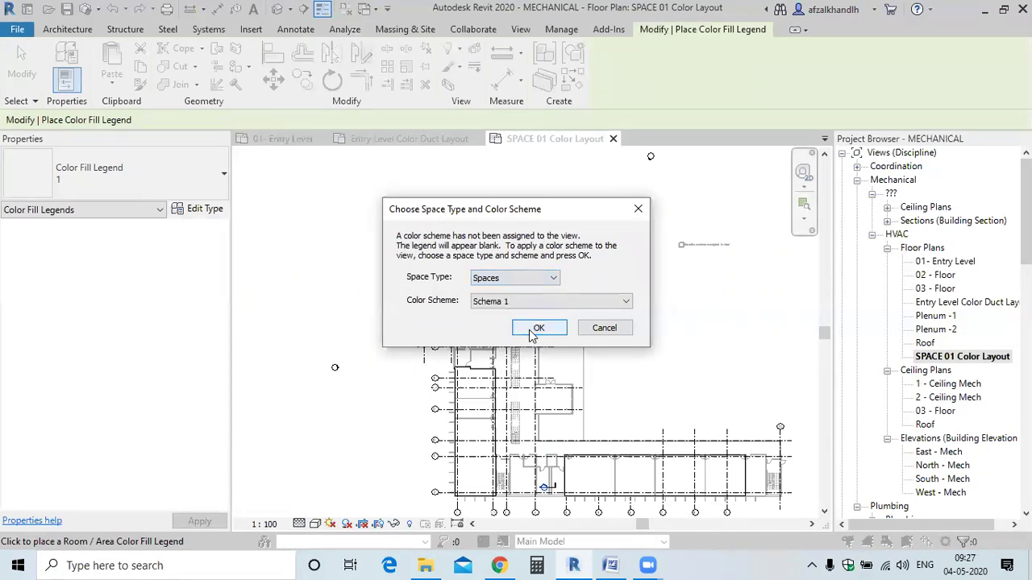
pyautogui.click(537, 329)
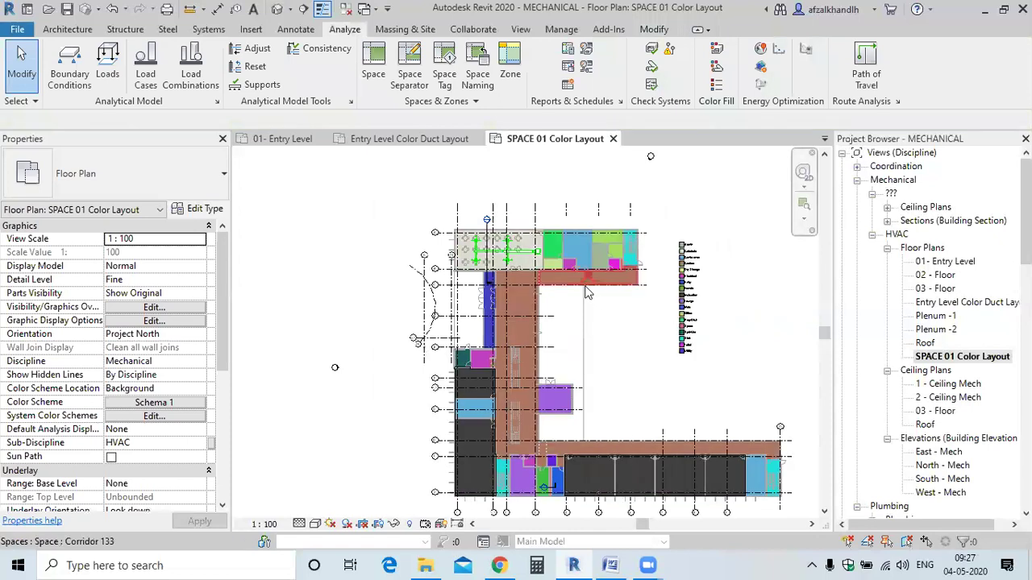
# Examine the colors assigned to the rooms and corridor in the cafeteria wing against the space legend.
pyautogui.scroll(3, 629, 318)
pyautogui.moveTo(638, 329); pyautogui.dragTo(562, 334, button='middle')
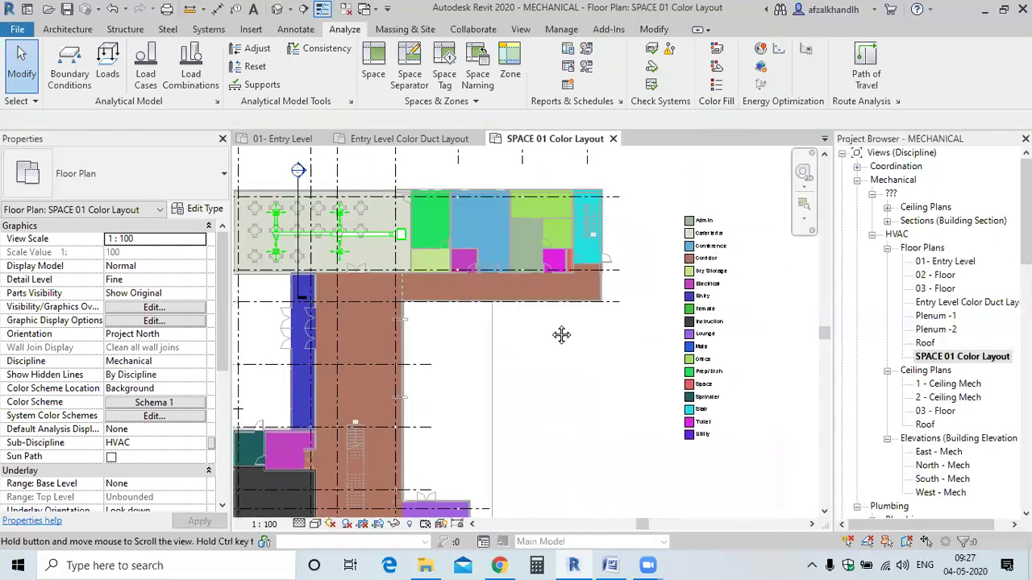
pyautogui.scroll(3, 730, 242)
pyautogui.scroll(-3, 498, 349)
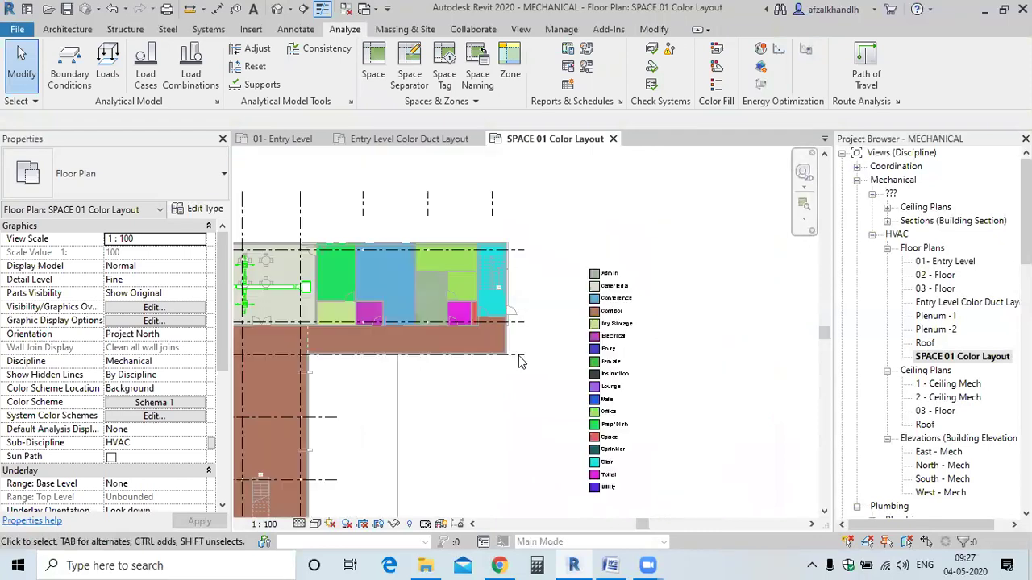
pyautogui.moveTo(491, 374); pyautogui.dragTo(335, 262, button='middle')
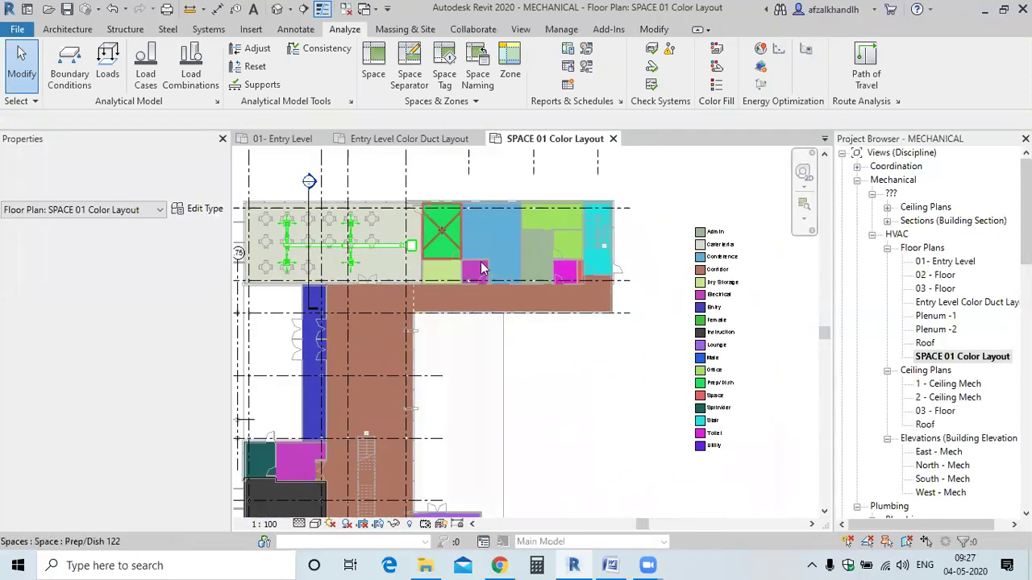
pyautogui.moveTo(563, 320); pyautogui.dragTo(508, 306, button='middle')
pyautogui.scroll(2, 518, 294)
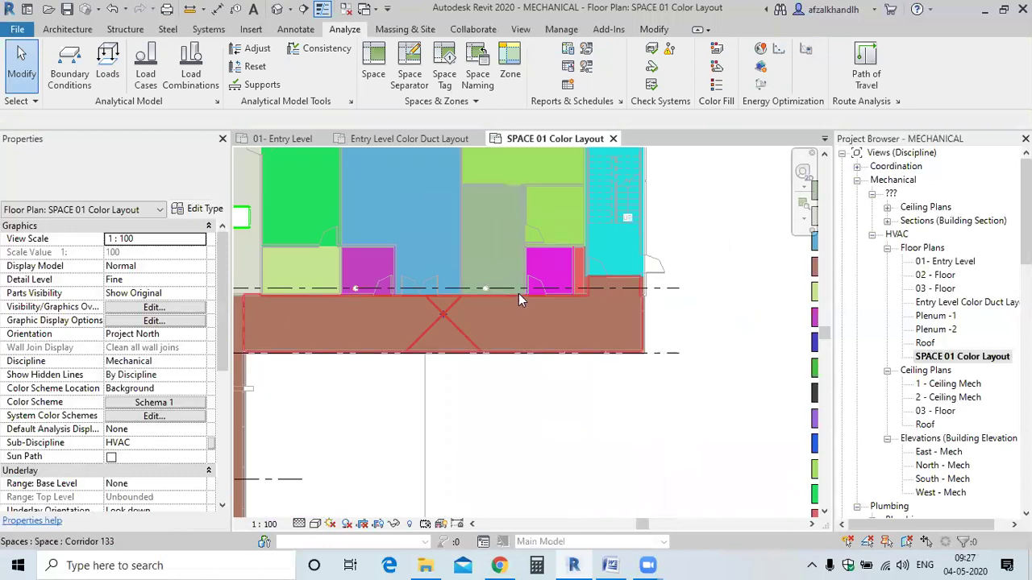
pyautogui.scroll(-3, 581, 295)
# Move the space color legend closer to the stair end of the building.
pyautogui.click(637, 297)
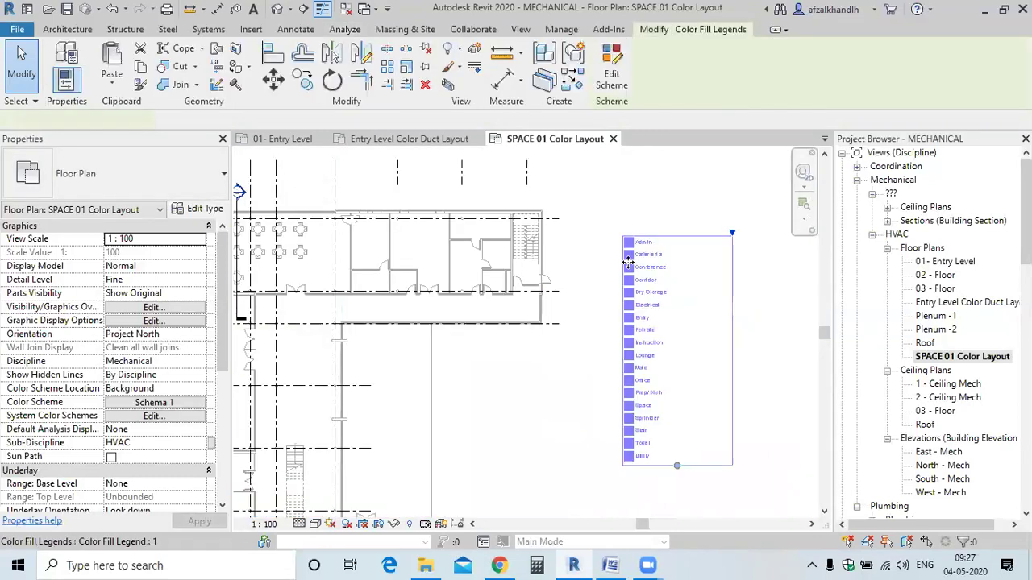
pyautogui.scroll(2, 624, 270)
pyautogui.moveTo(580, 276); pyautogui.dragTo(533, 242)
pyautogui.press('Escape')
# Change the legend's Schema 1 color scheme so the spaces are colored by Calculated Cooling Load.
pyautogui.moveTo(459, 323); pyautogui.dragTo(548, 243, button='middle')
pyautogui.scroll(4, 585, 226)
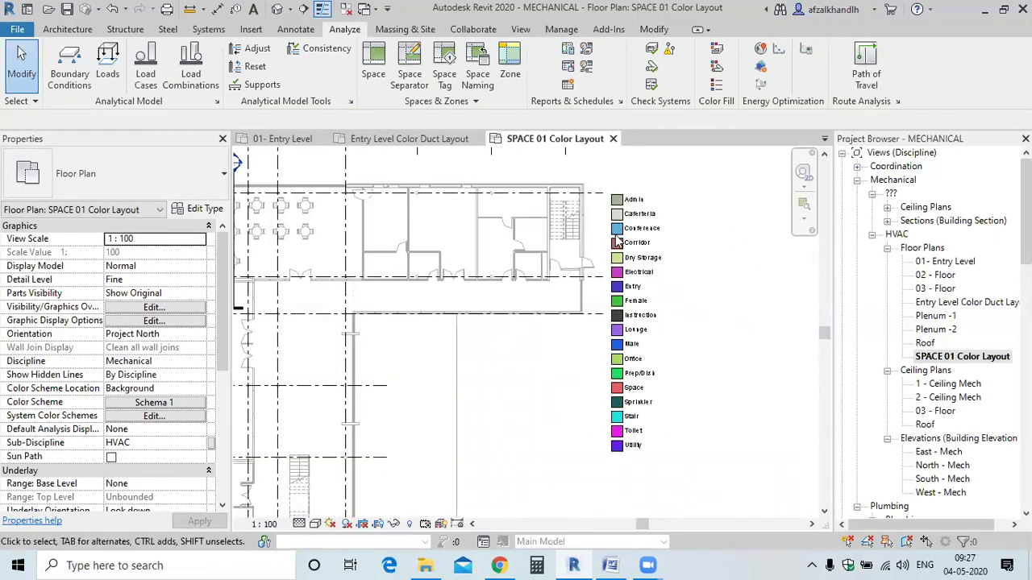
pyautogui.scroll(-3, 705, 214)
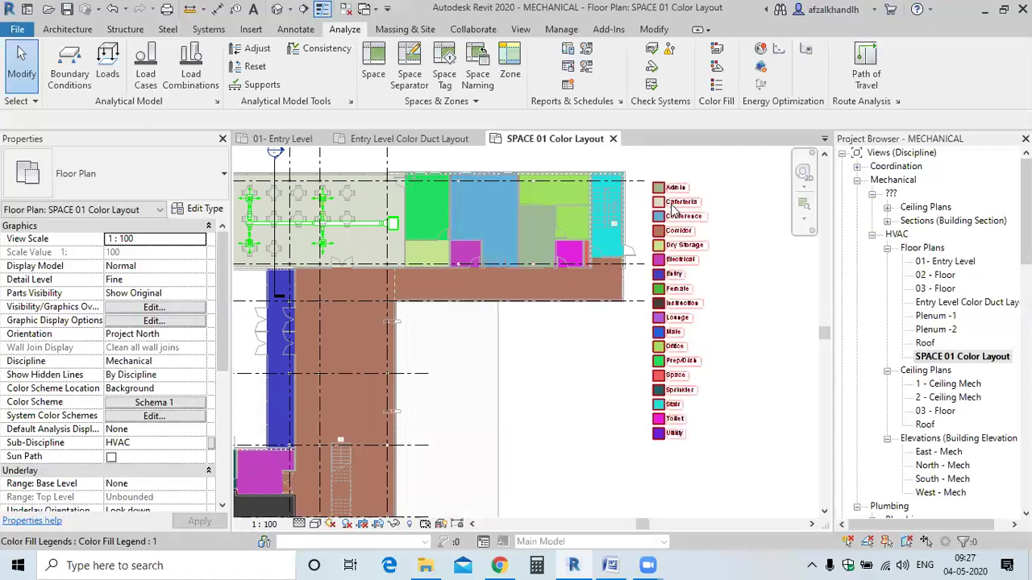
pyautogui.scroll(1, 665, 209)
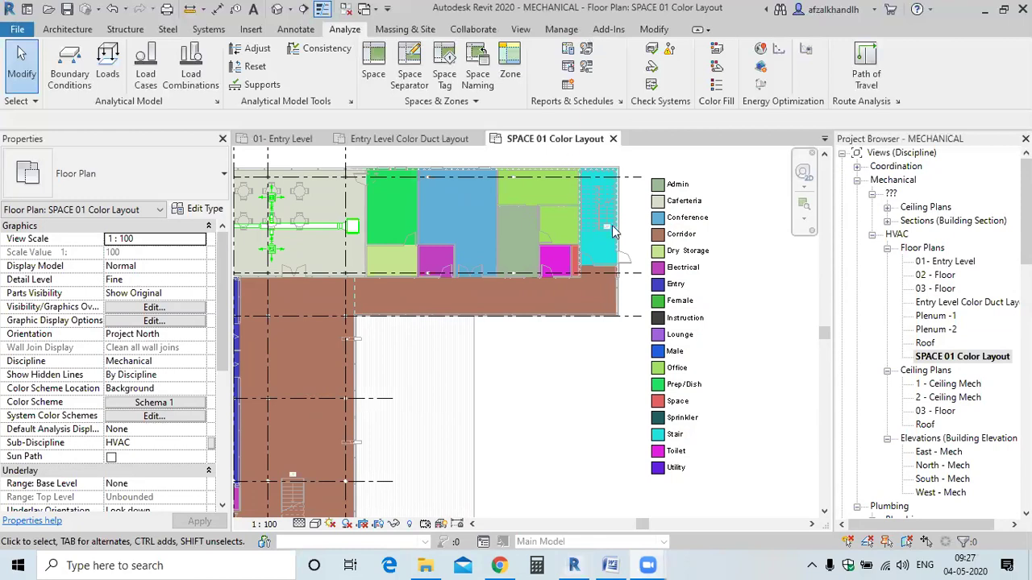
pyautogui.scroll(2, 667, 235)
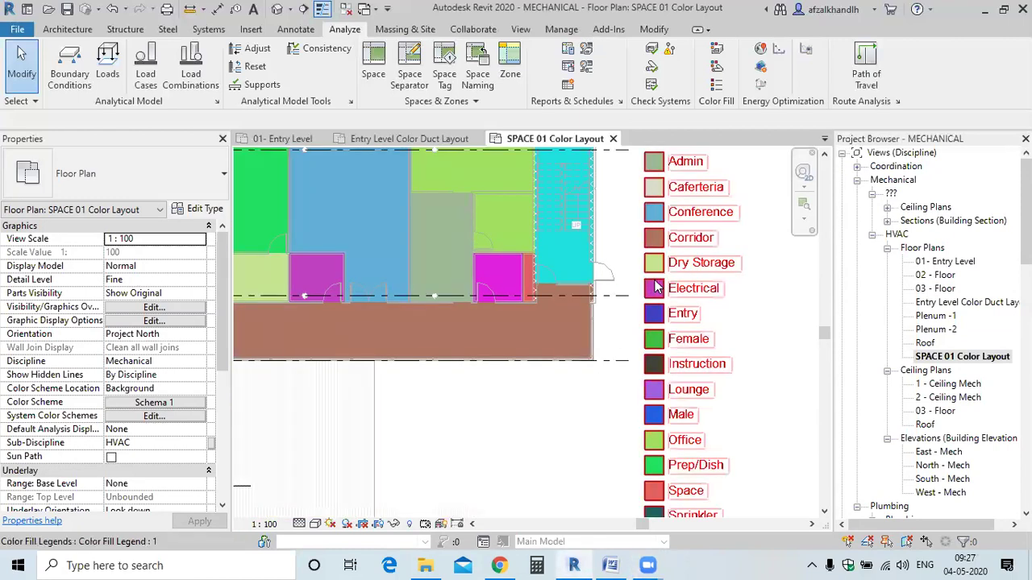
pyautogui.click(665, 276)
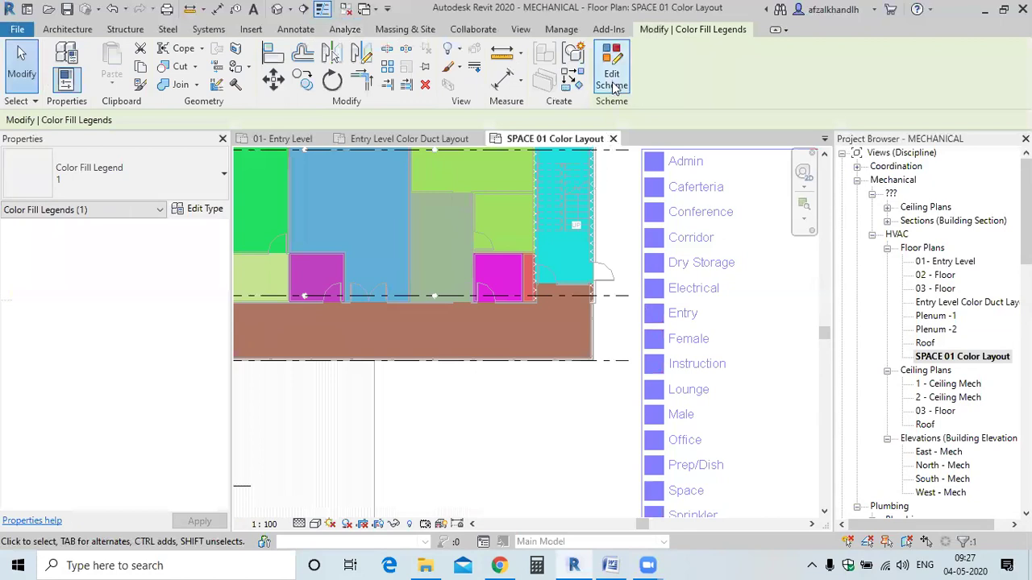
pyautogui.click(611, 80)
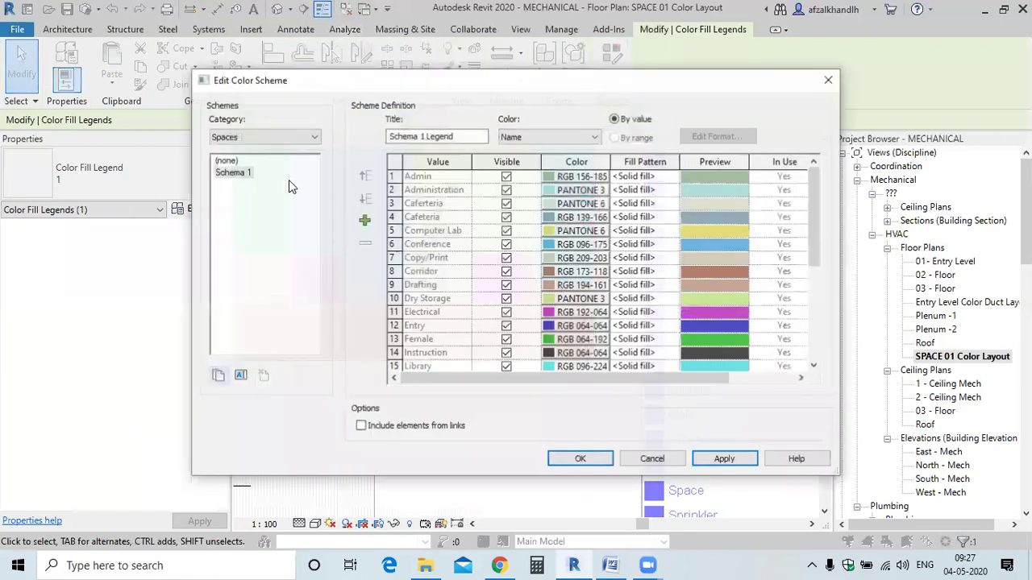
pyautogui.click(240, 174)
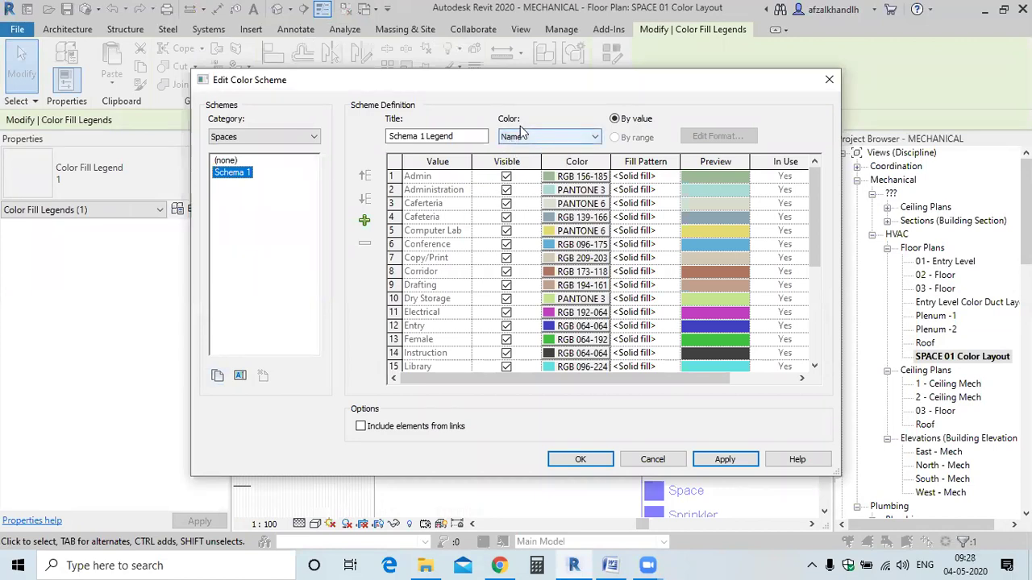
pyautogui.click(526, 139)
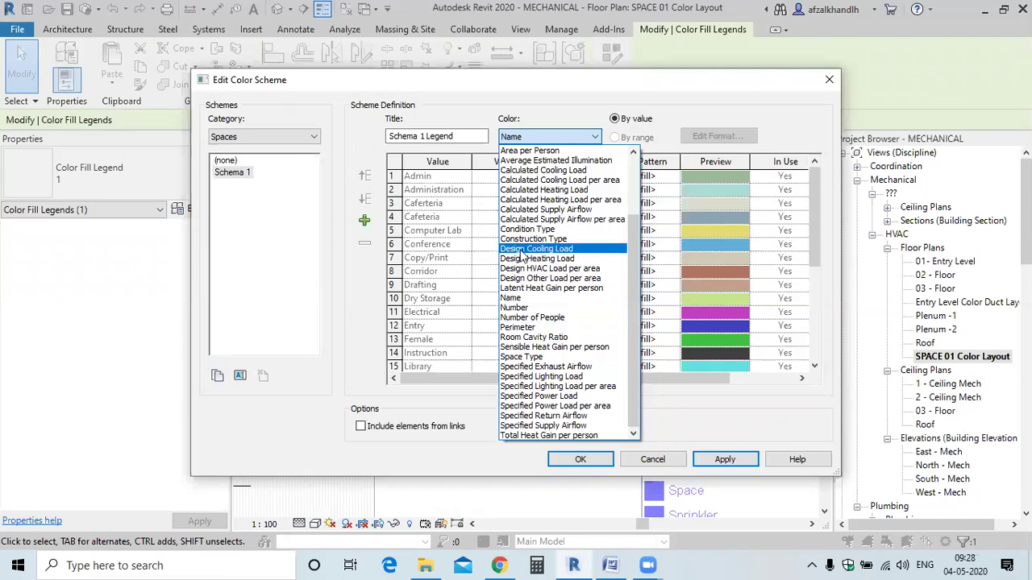
pyautogui.click(541, 170)
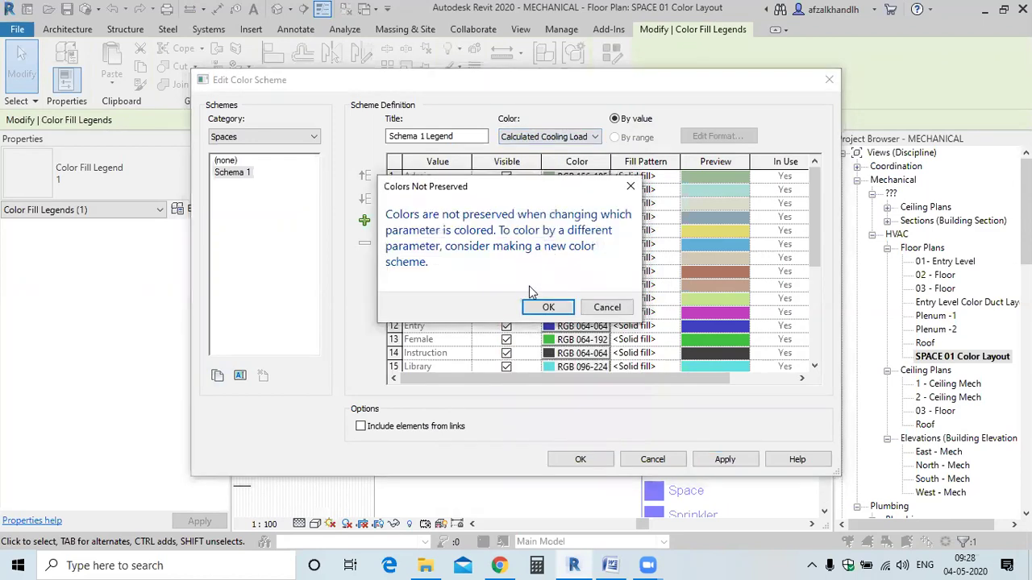
pyautogui.click(545, 305)
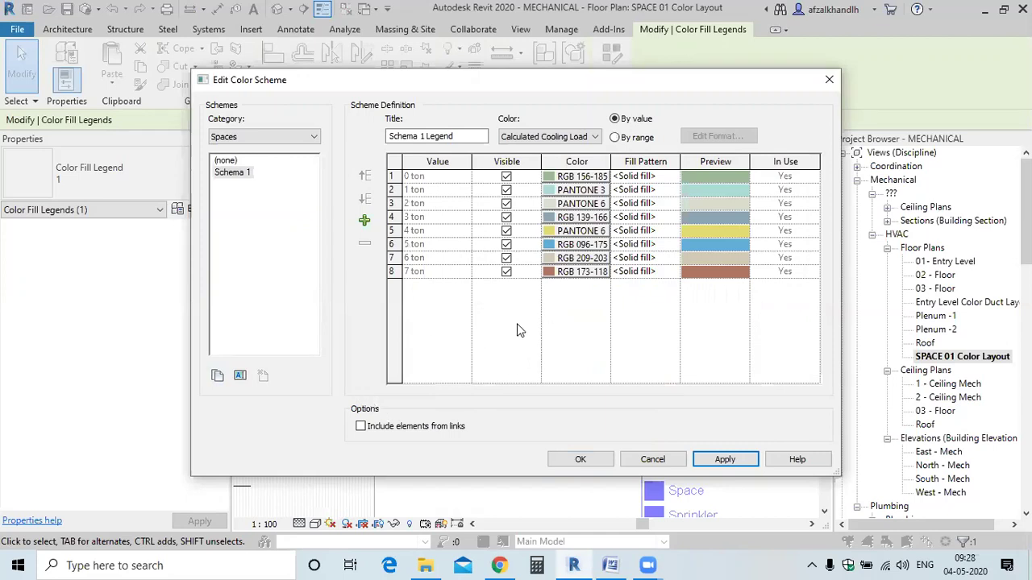
# Review the by-range grouping, color choices and fill patterns for the 0 ton entry, keeping solid fill and coloring by value.
pyautogui.click(616, 137)
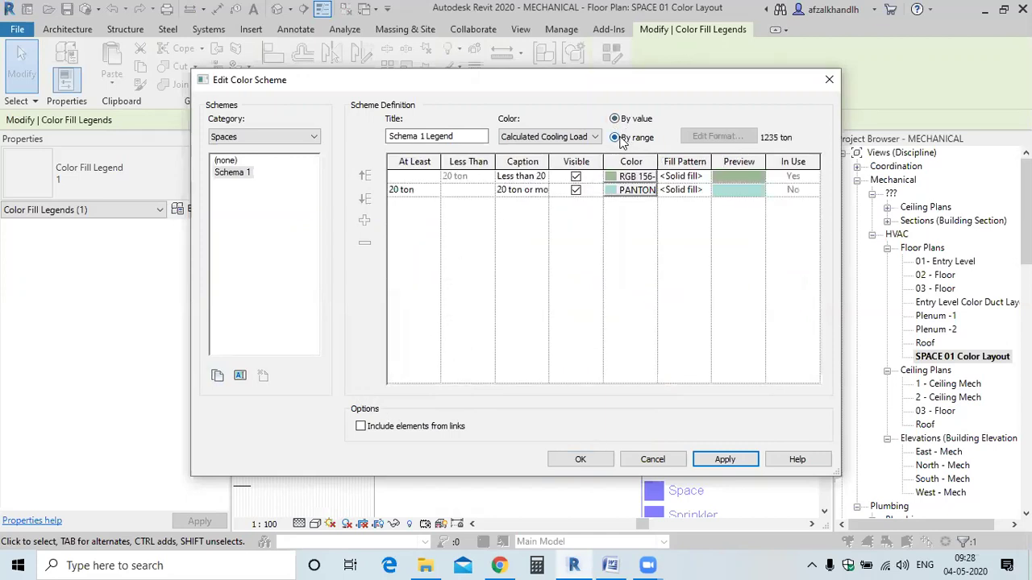
pyautogui.click(615, 119)
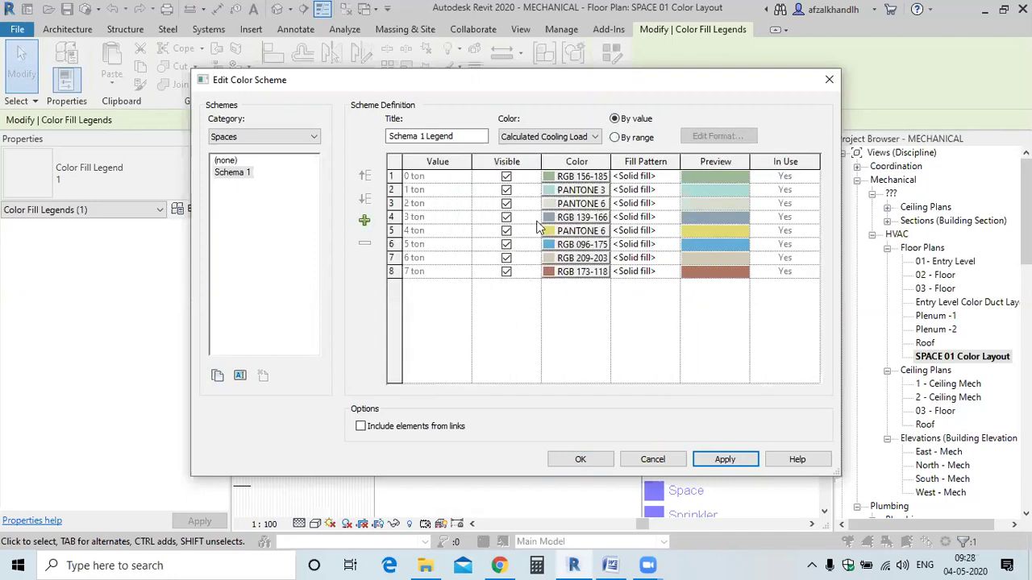
pyautogui.click(554, 178)
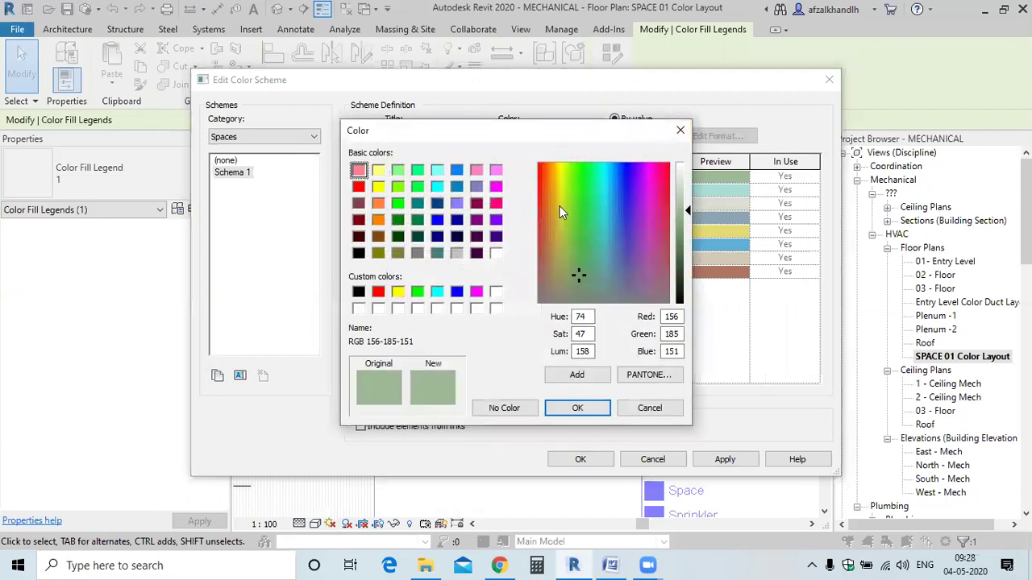
pyautogui.click(681, 130)
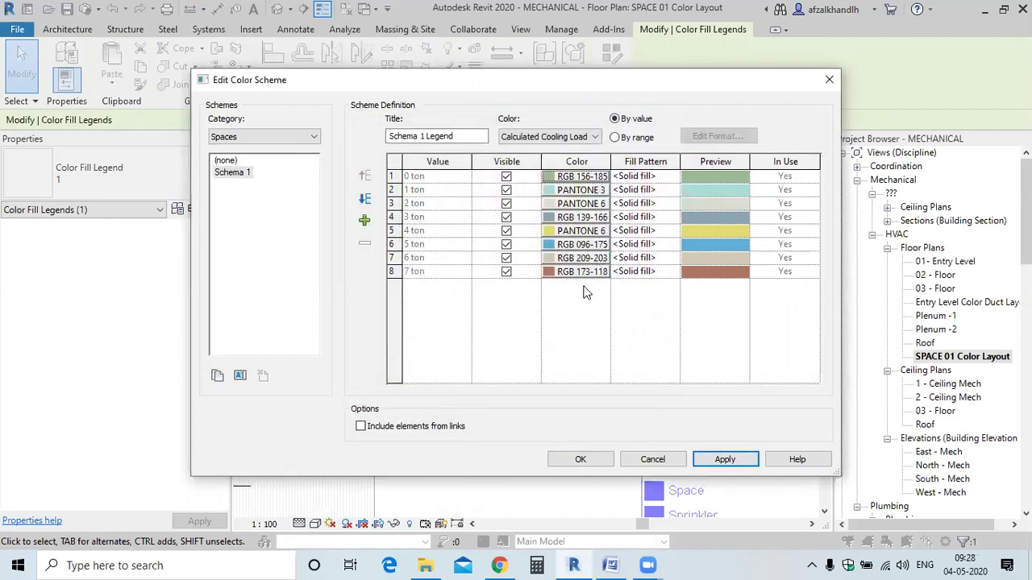
pyautogui.click(673, 180)
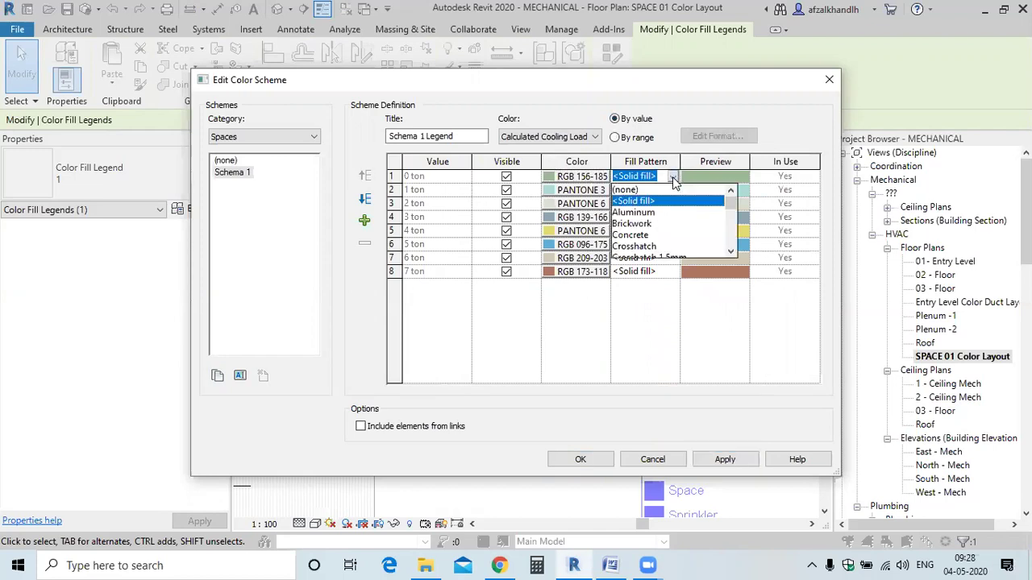
pyautogui.scroll(-3, 645, 221)
pyautogui.scroll(2, 643, 231)
pyautogui.scroll(1, 643, 231)
pyautogui.click(633, 200)
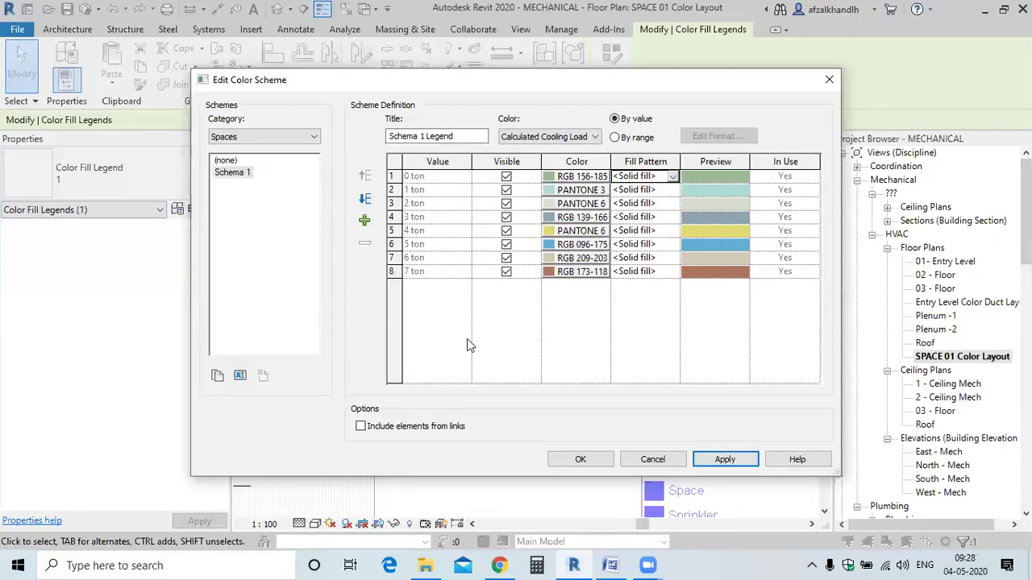
# Set the color scheme's title to Cooling Load and apply the scheme to the plan.
pyautogui.moveTo(460, 140); pyautogui.dragTo(374, 146)
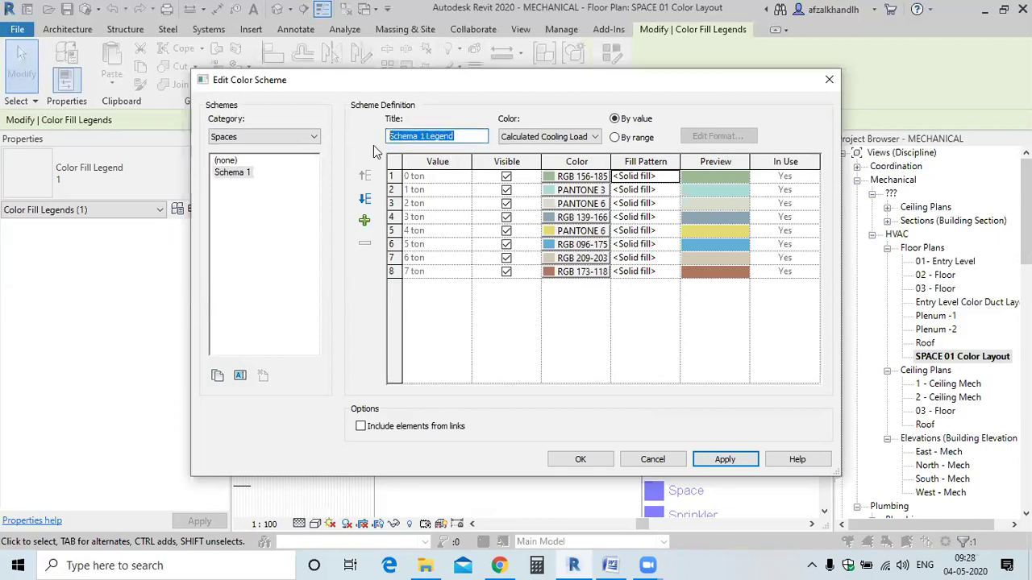
pyautogui.write('To')
pyautogui.click(709, 459)
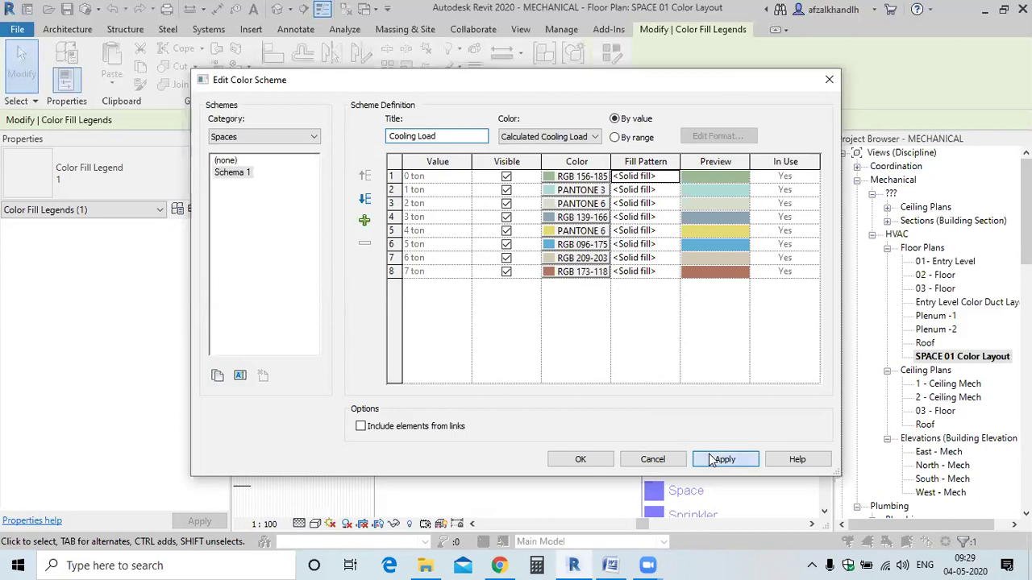
pyautogui.click(582, 459)
# Move the cooling load legend from the stair end into the open area beside the central corridor.
pyautogui.scroll(-4, 580, 438)
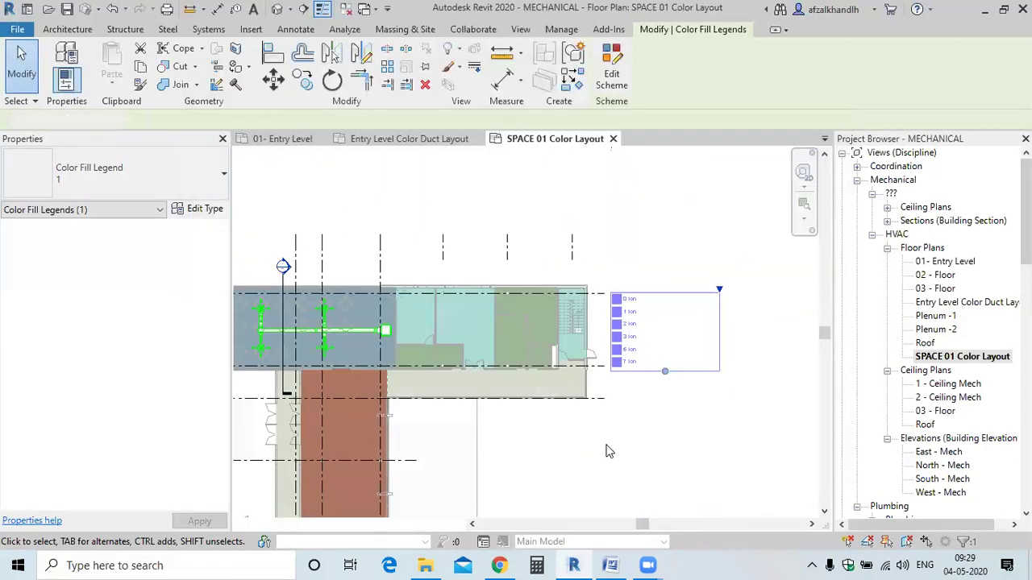
pyautogui.click(605, 449)
pyautogui.moveTo(606, 449); pyautogui.dragTo(597, 325, button='middle')
pyautogui.scroll(3, 609, 228)
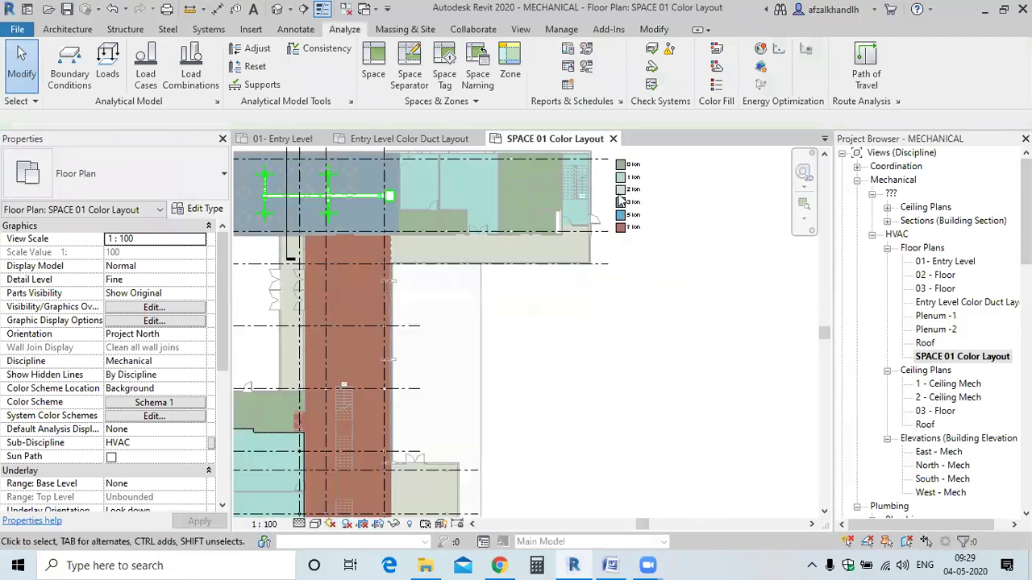
pyautogui.scroll(-2, 658, 250)
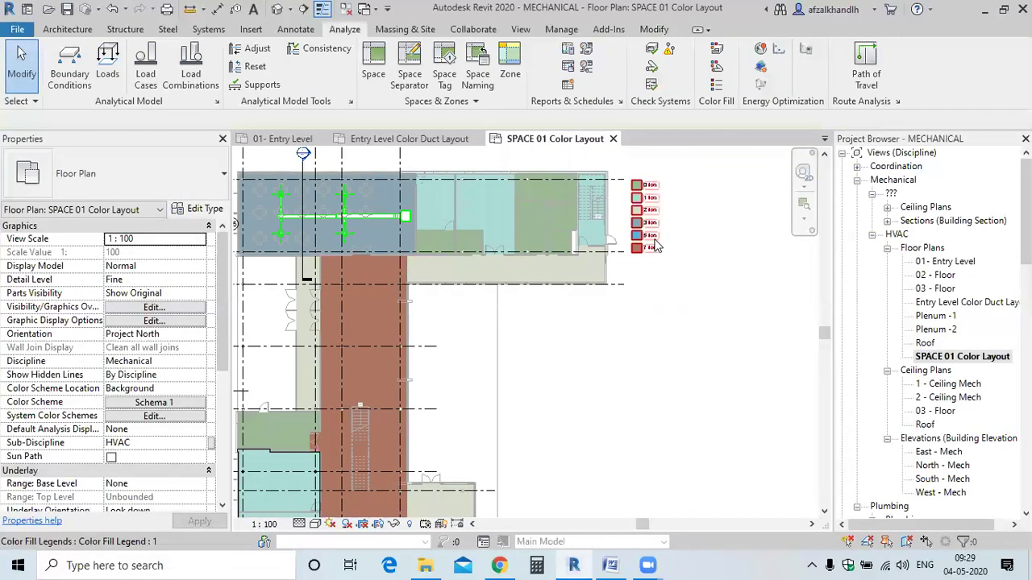
pyautogui.click(650, 233)
pyautogui.moveTo(649, 234); pyautogui.dragTo(477, 380)
pyautogui.click(592, 373)
# Compare the space colors with the cooling load legend and check the central corridor space's calculated and design cooling loads.
pyautogui.moveTo(560, 285); pyautogui.dragTo(692, 158, button='middle')
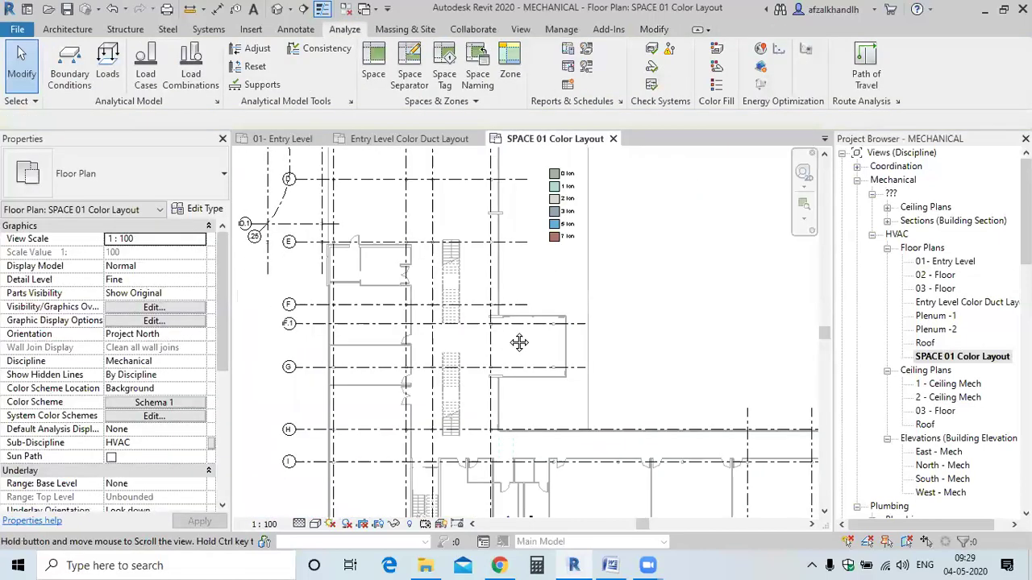
pyautogui.moveTo(562, 421); pyautogui.dragTo(451, 316, button='middle')
pyautogui.scroll(-3, 471, 385)
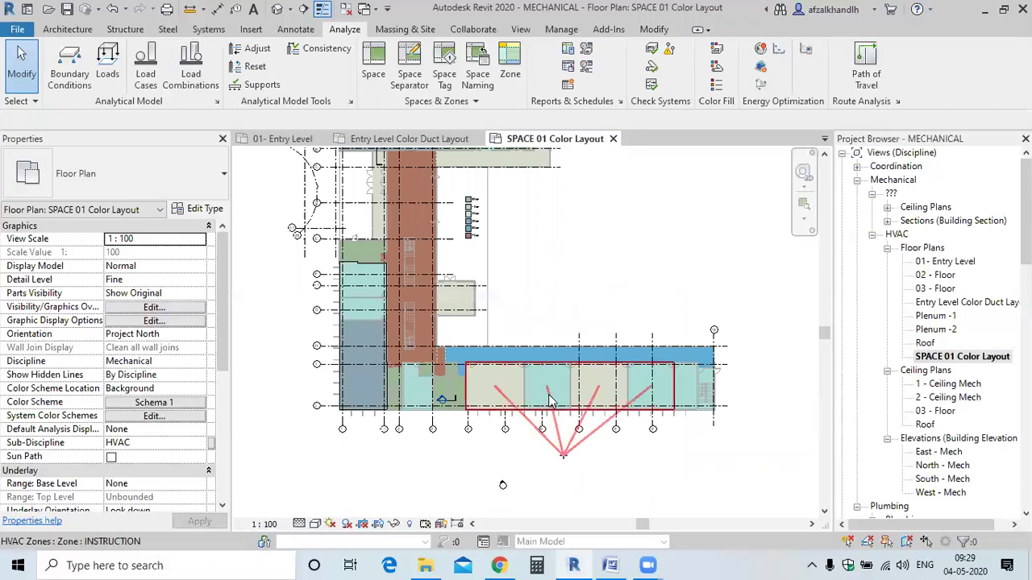
pyautogui.moveTo(419, 234); pyautogui.dragTo(407, 271, button='middle')
pyautogui.scroll(2, 407, 271)
pyautogui.scroll(2, 399, 290)
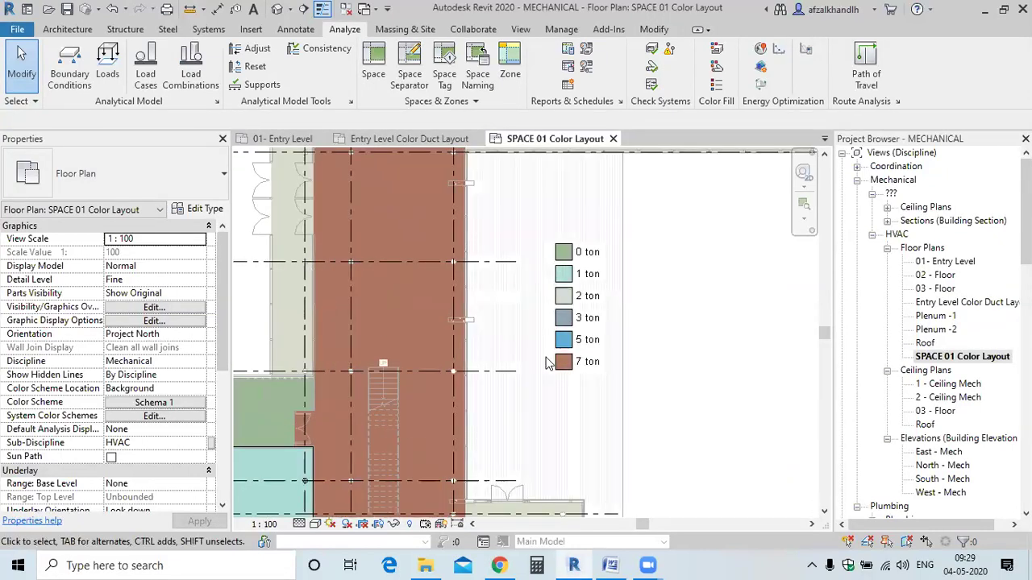
pyautogui.click(439, 404)
pyautogui.scroll(-10, 149, 413)
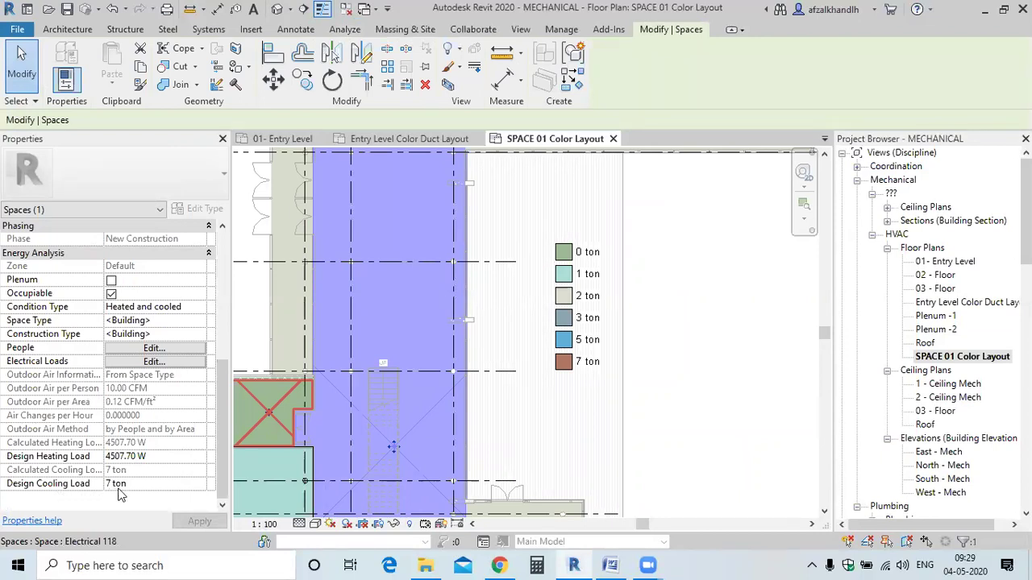
pyautogui.press('Escape')
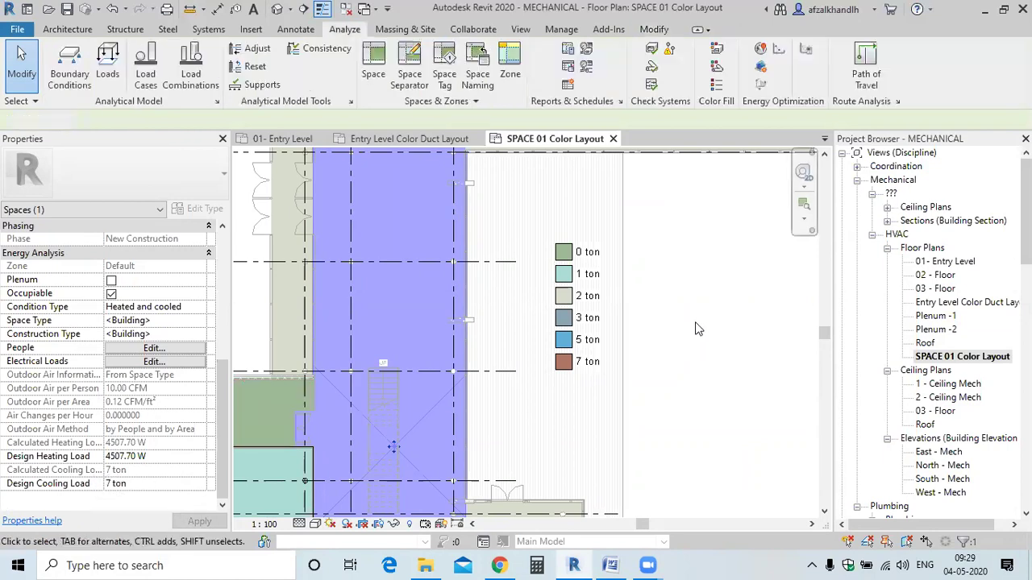
# Change the legend's Schema 1 color scheme to color spaces by Calculated Supply Airflow, by value.
pyautogui.scroll(-3, 654, 296)
pyautogui.scroll(2, 622, 298)
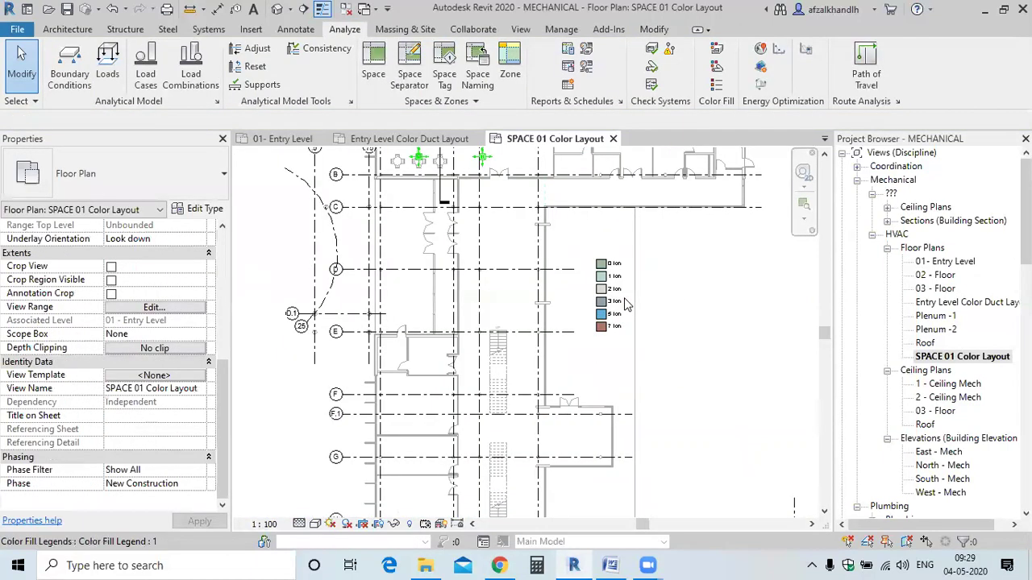
pyautogui.click(622, 301)
pyautogui.click(616, 76)
pyautogui.click(548, 137)
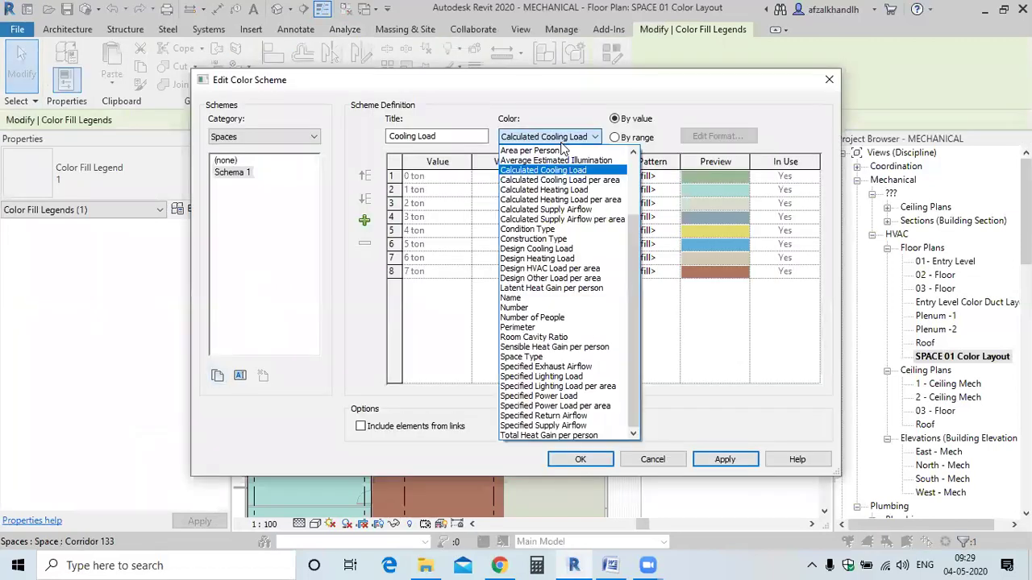
pyautogui.click(548, 208)
pyautogui.click(541, 305)
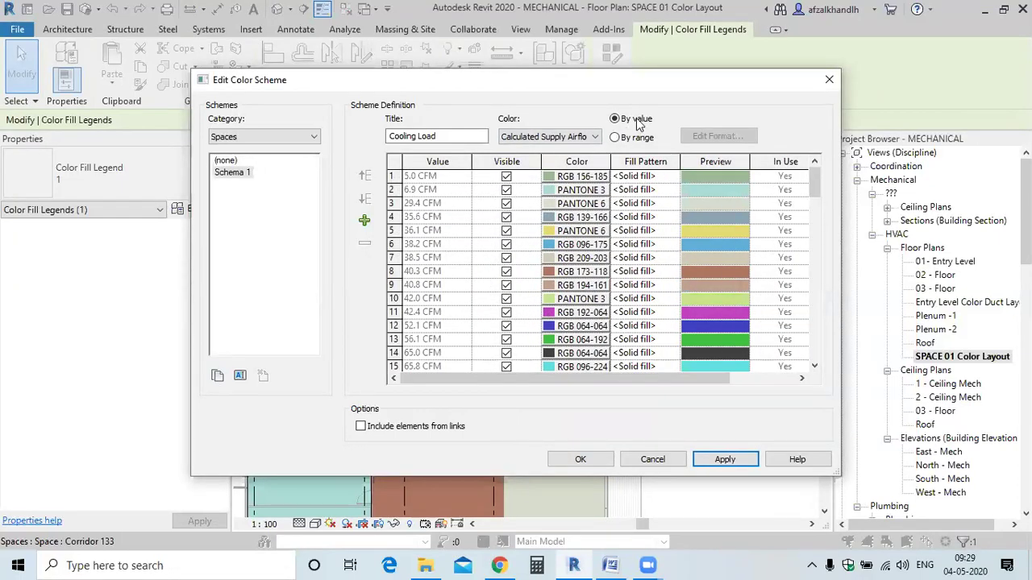
pyautogui.click(615, 138)
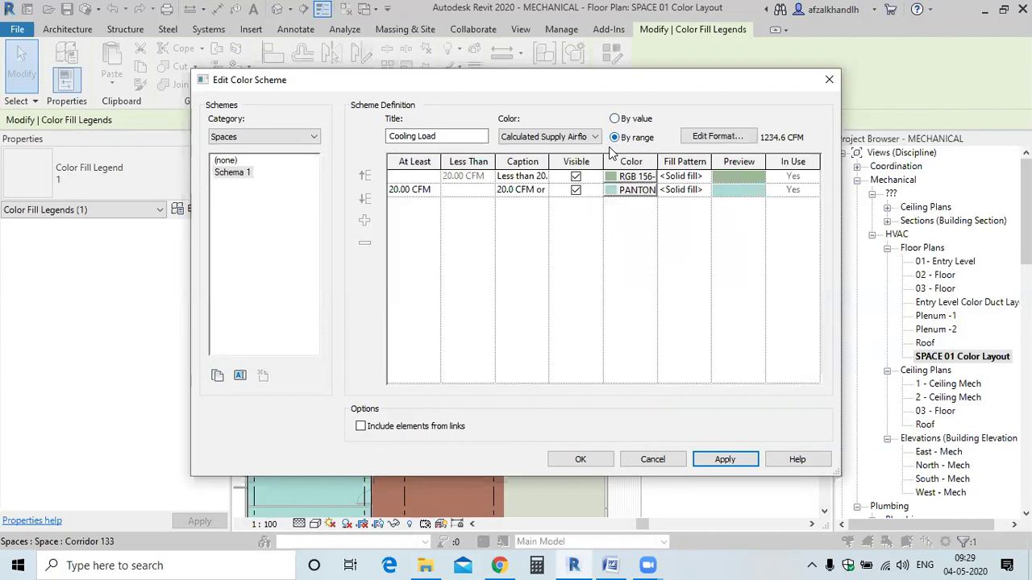
pyautogui.click(616, 121)
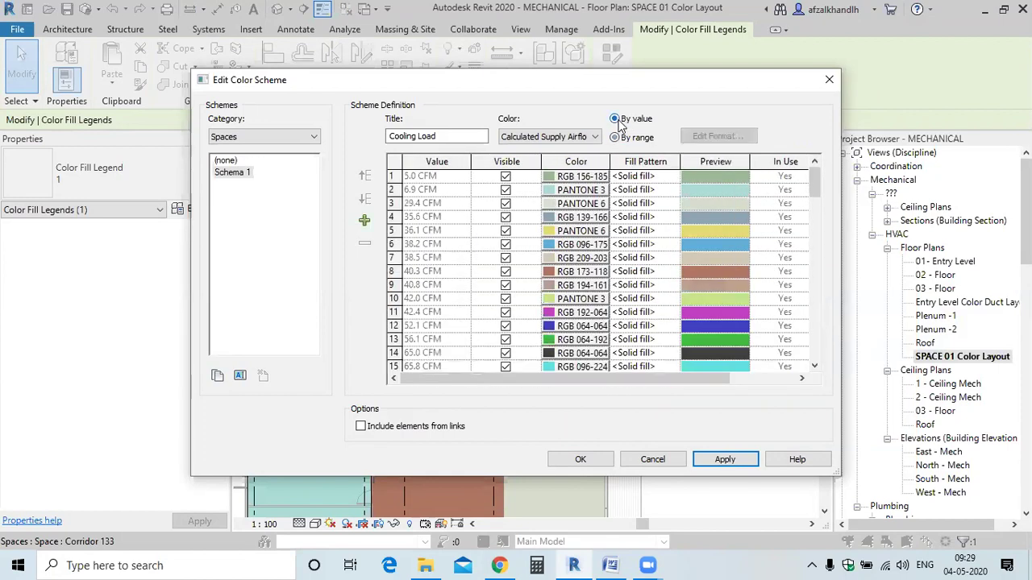
# Set the color scheme's title to Supply Air Flow and apply the scheme to the plan.
pyautogui.moveTo(445, 137); pyautogui.dragTo(350, 141)
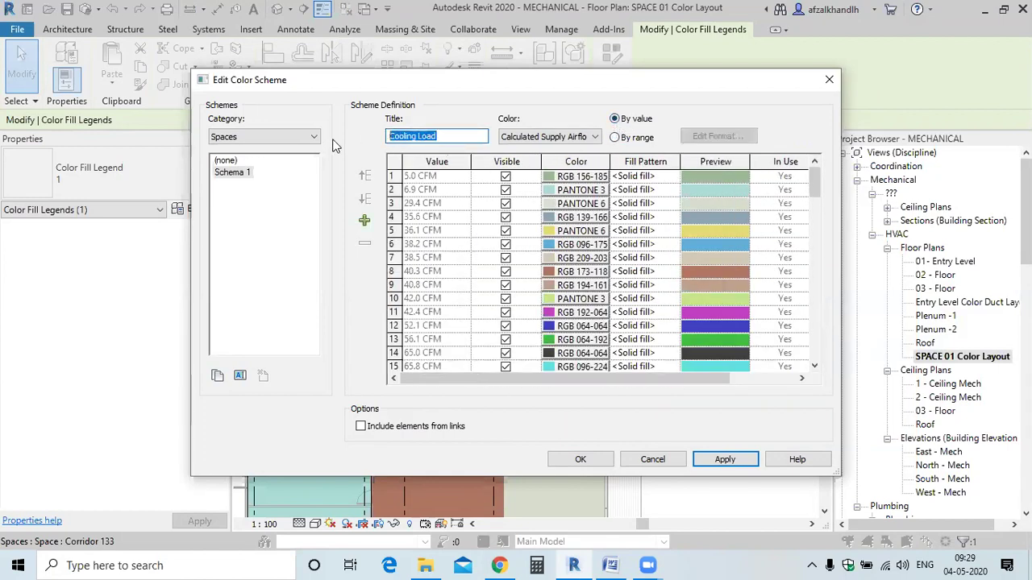
pyautogui.write('Ca')
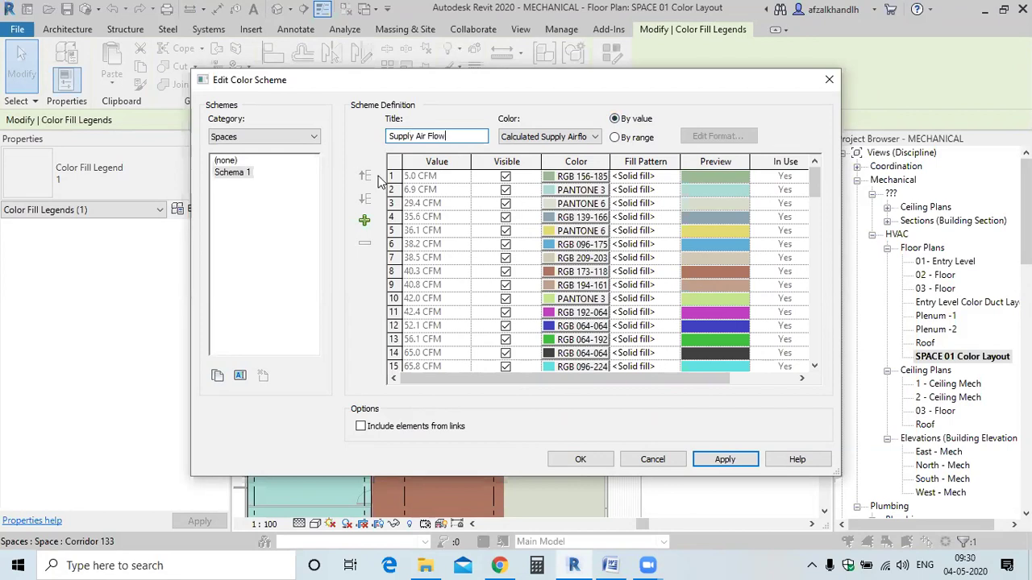
pyautogui.click(711, 461)
pyautogui.click(594, 462)
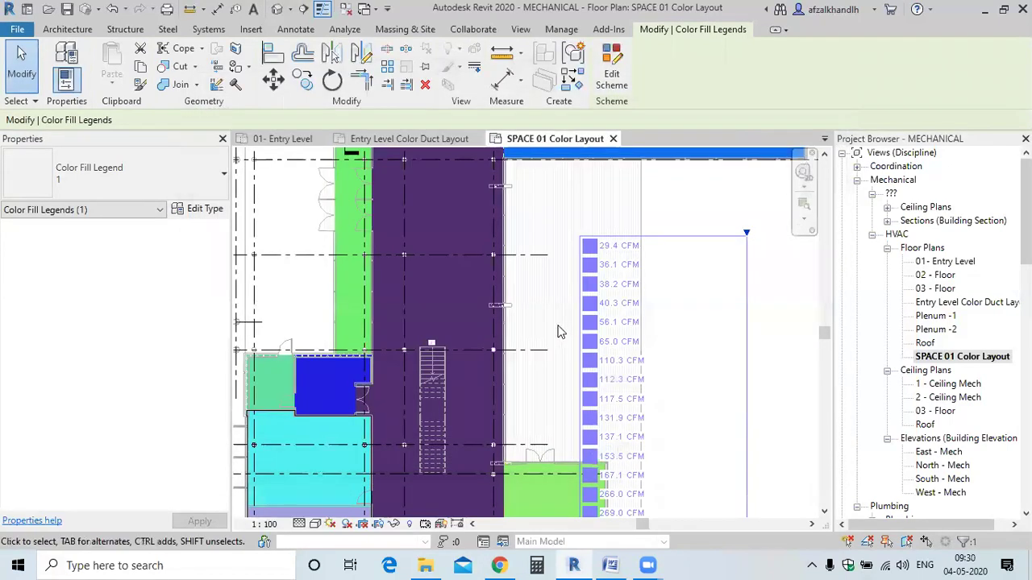
pyautogui.click(552, 320)
pyautogui.scroll(-3, 552, 321)
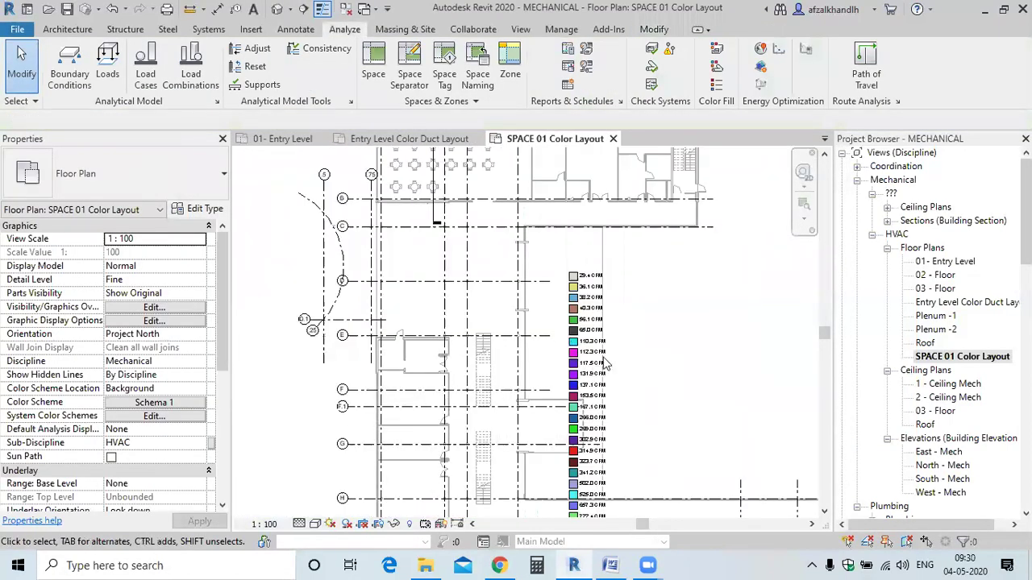
# Move the supply airflow legend farther into the open area away from the central corridor and compare it with the space colors.
pyautogui.click(603, 348)
pyautogui.moveTo(604, 346); pyautogui.dragTo(752, 227)
pyautogui.click(672, 300)
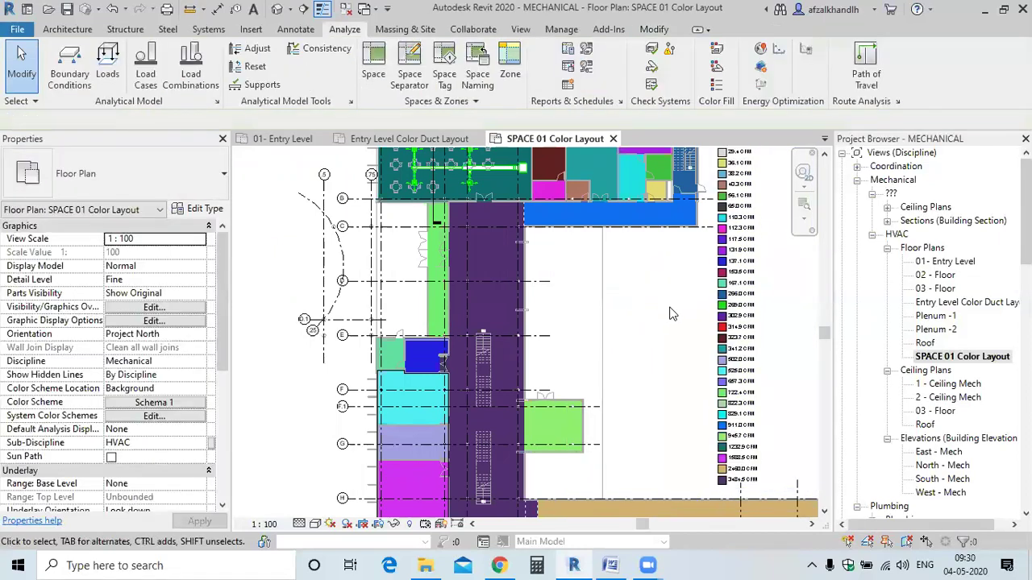
pyautogui.scroll(-2, 667, 315)
pyautogui.scroll(5, 634, 298)
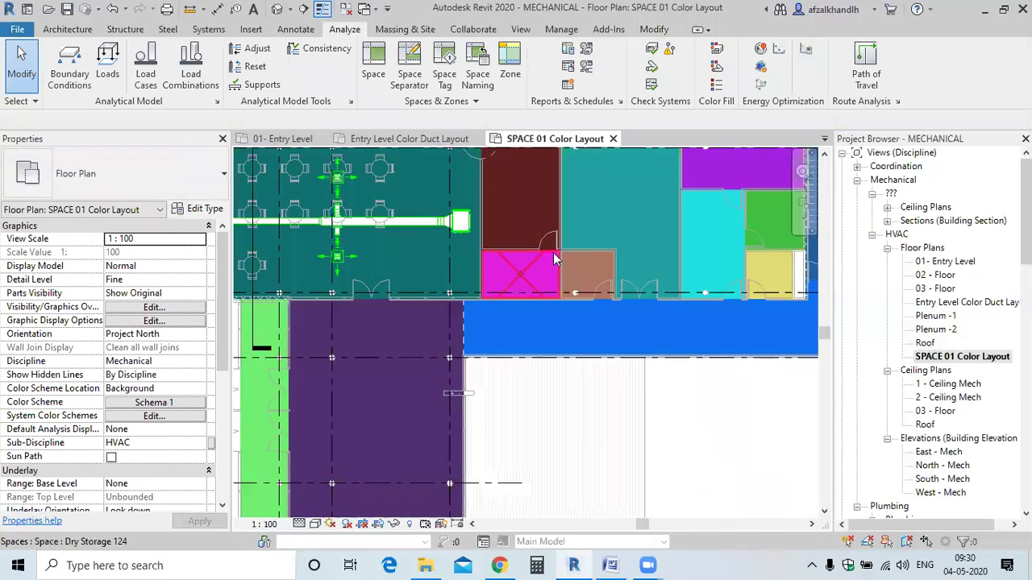
pyautogui.scroll(-3, 577, 294)
pyautogui.scroll(2, 551, 240)
pyautogui.scroll(-2, 564, 254)
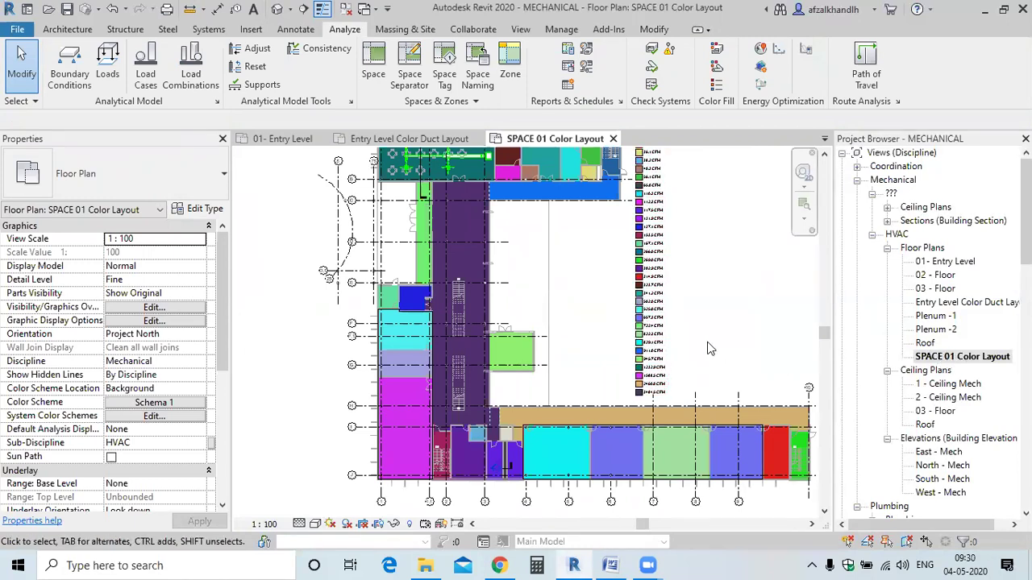
# Open the 01- Entry Level floor plan and check the list of today's topics in the Word document.
pyautogui.click(942, 266)
pyautogui.doubleClick(942, 268)
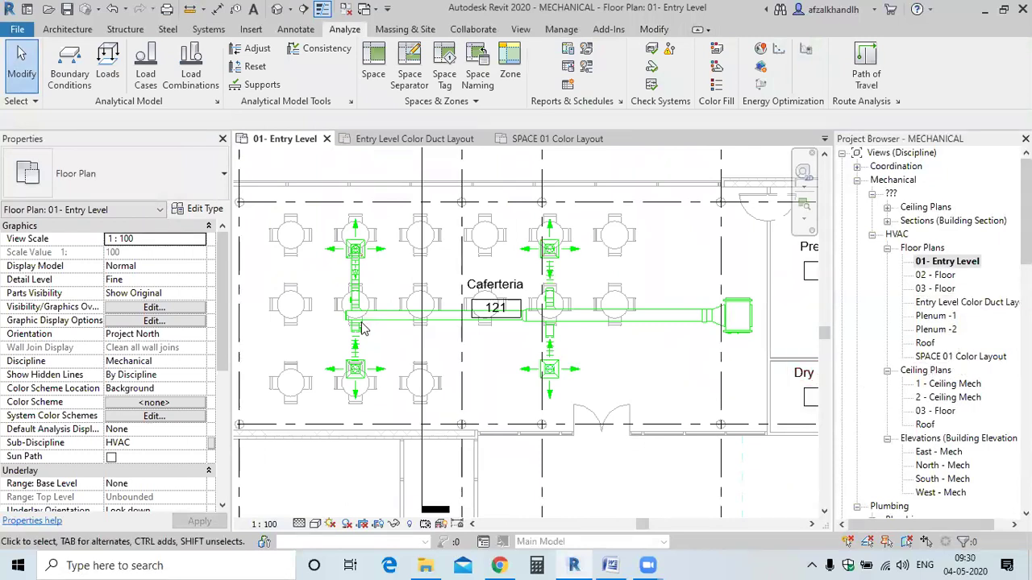
pyautogui.scroll(-5, 453, 372)
pyautogui.moveTo(480, 414); pyautogui.dragTo(471, 359, button='middle')
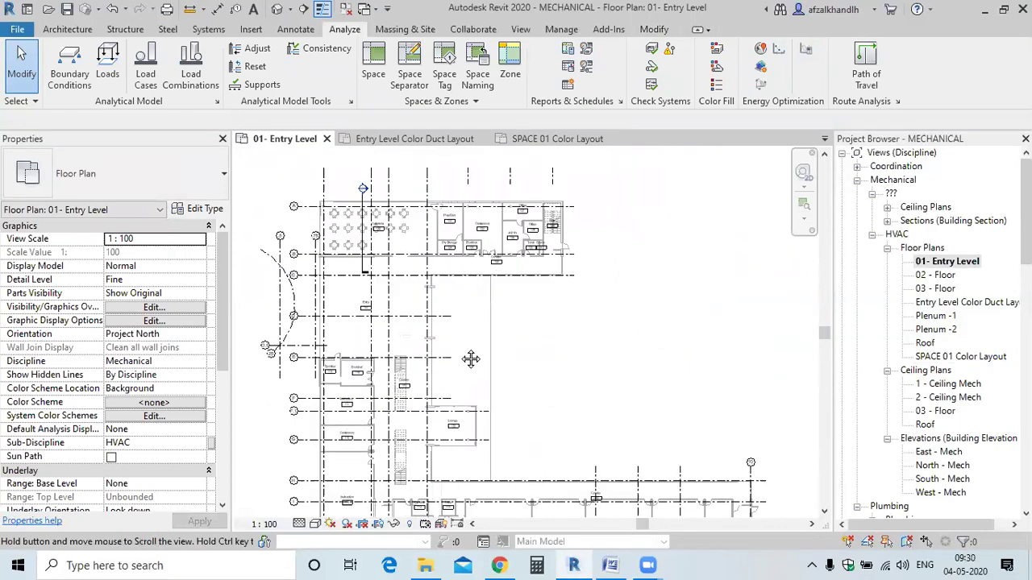
pyautogui.click(611, 565)
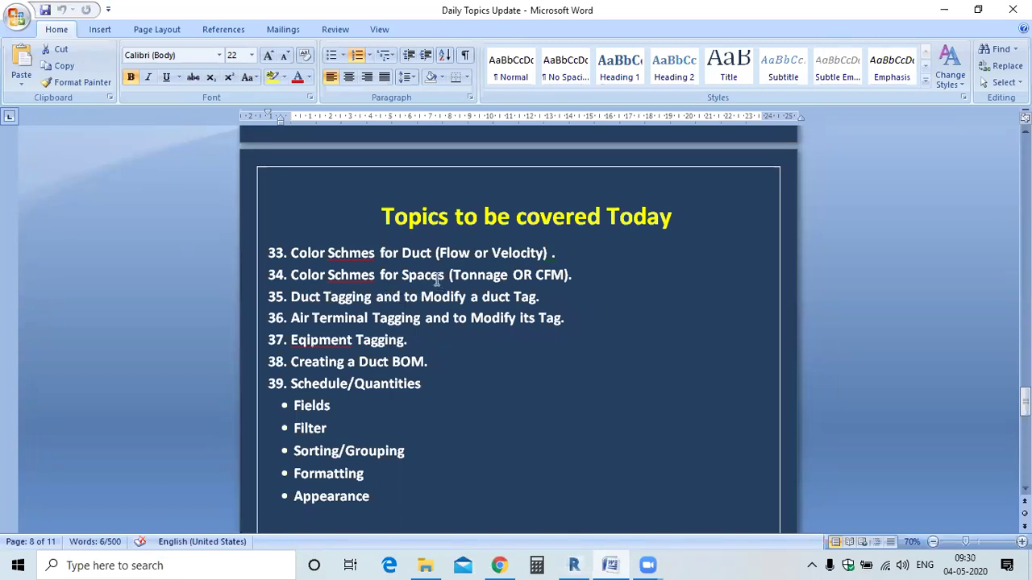
pyautogui.click(943, 10)
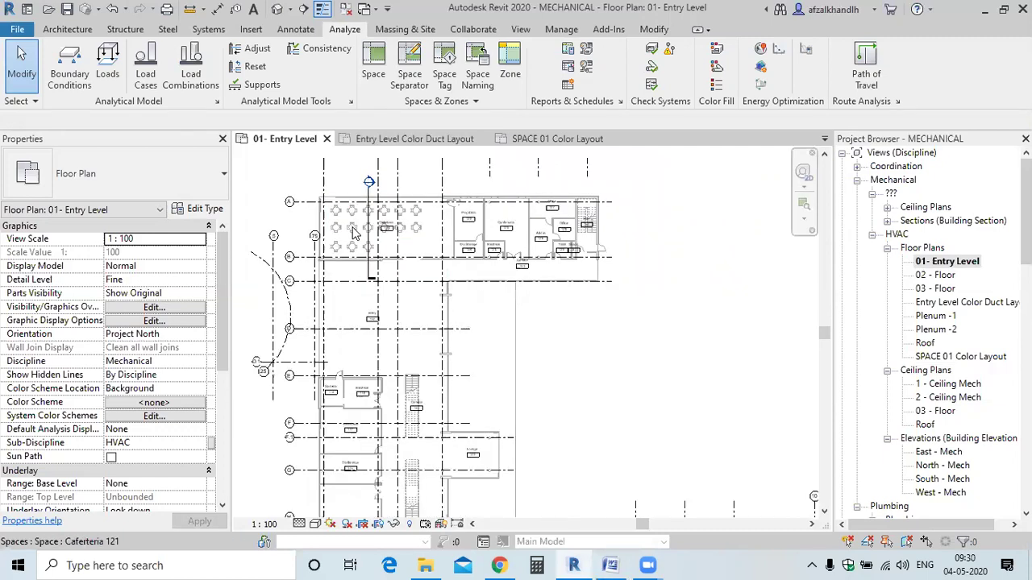
# Start Tag by Category and preview the size tag with its leader on the Cafeteria's main supply duct.
pyautogui.scroll(3, 390, 272)
pyautogui.scroll(2, 461, 269)
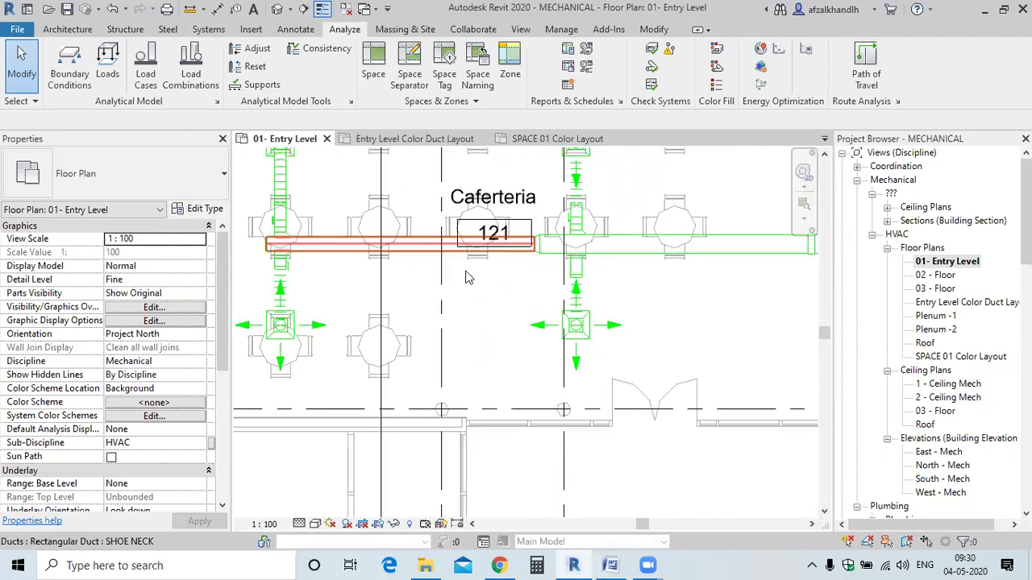
pyautogui.scroll(1, 478, 321)
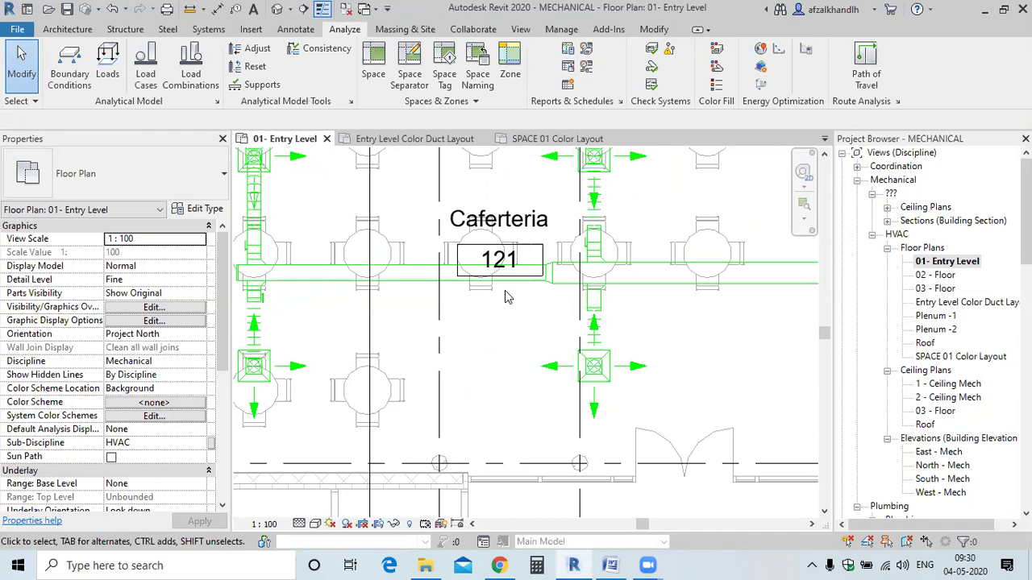
pyautogui.keyDown('shift'); pyautogui.hscroll(5, 506, 297); pyautogui.keyUp('shift')
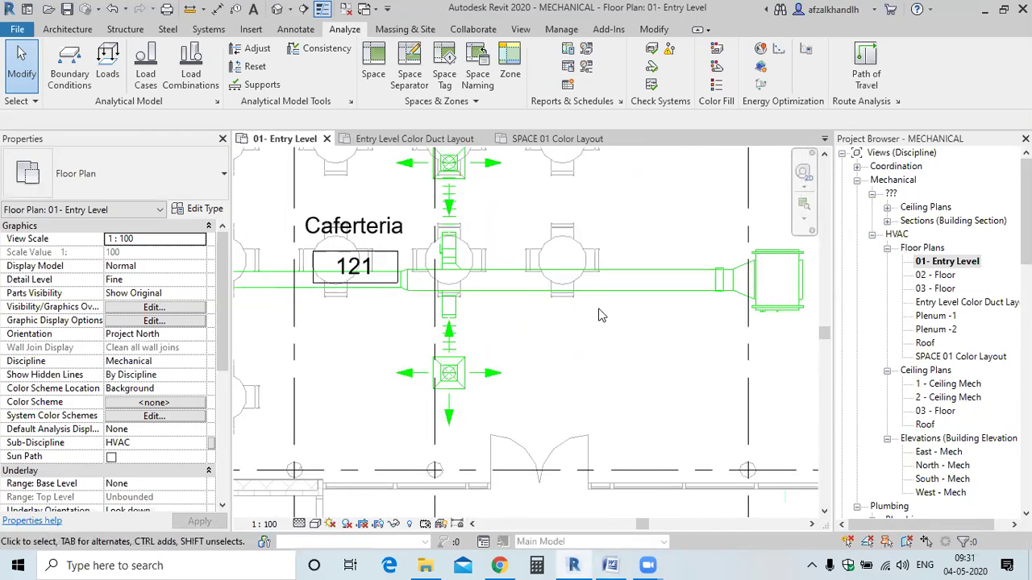
pyautogui.click(296, 29)
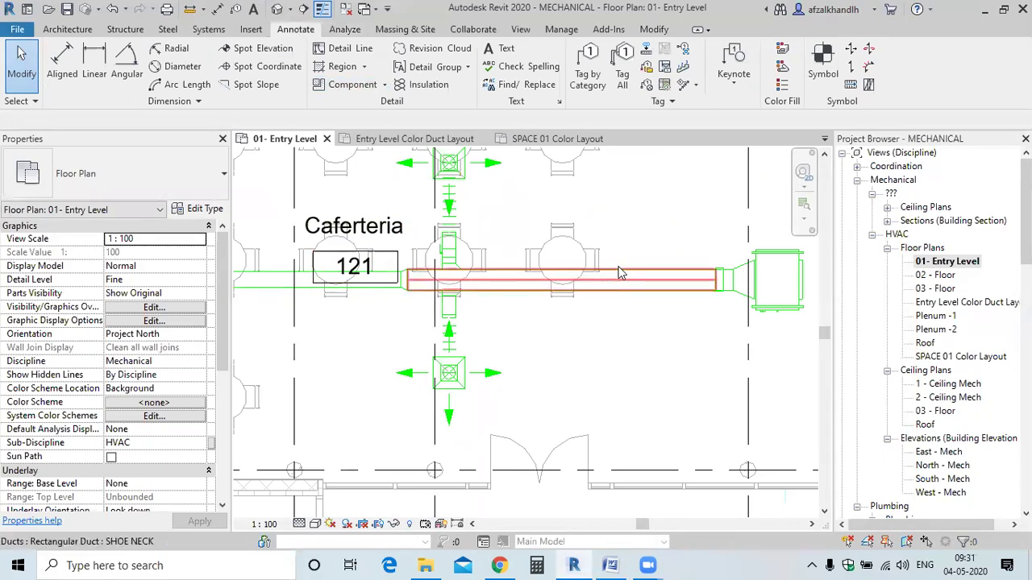
pyautogui.scroll(-3, 621, 275)
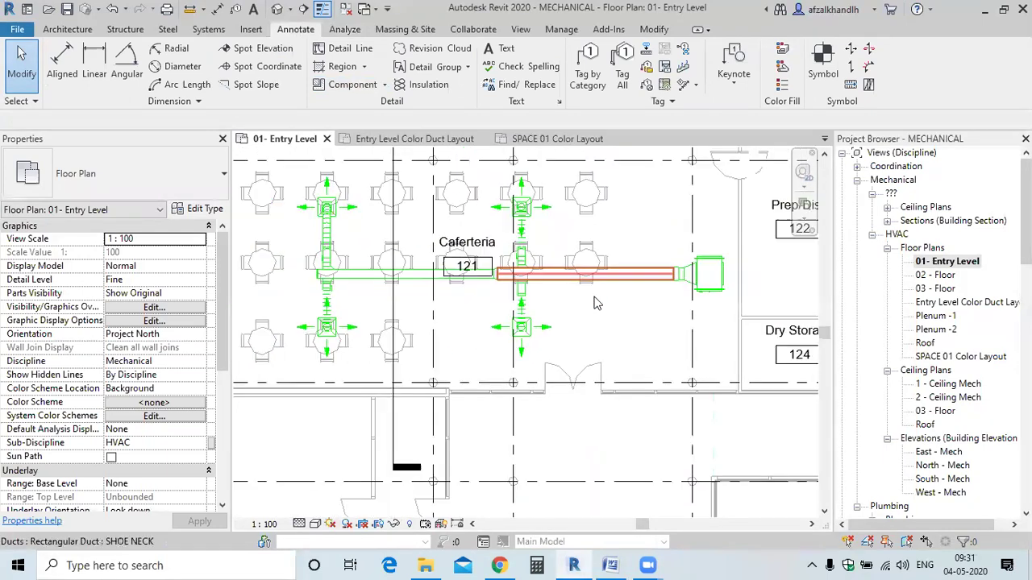
pyautogui.click(588, 80)
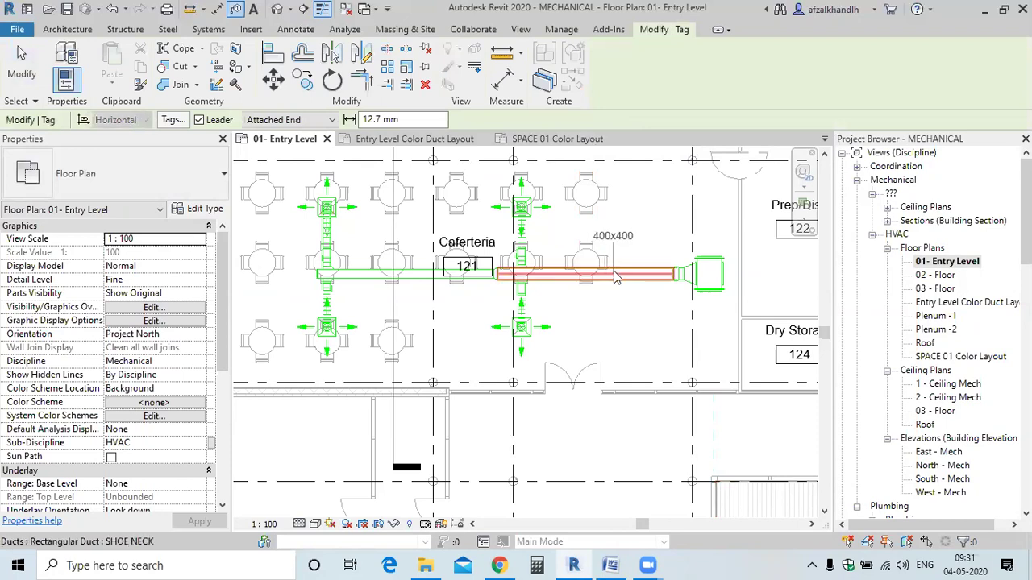
pyautogui.scroll(3, 613, 275)
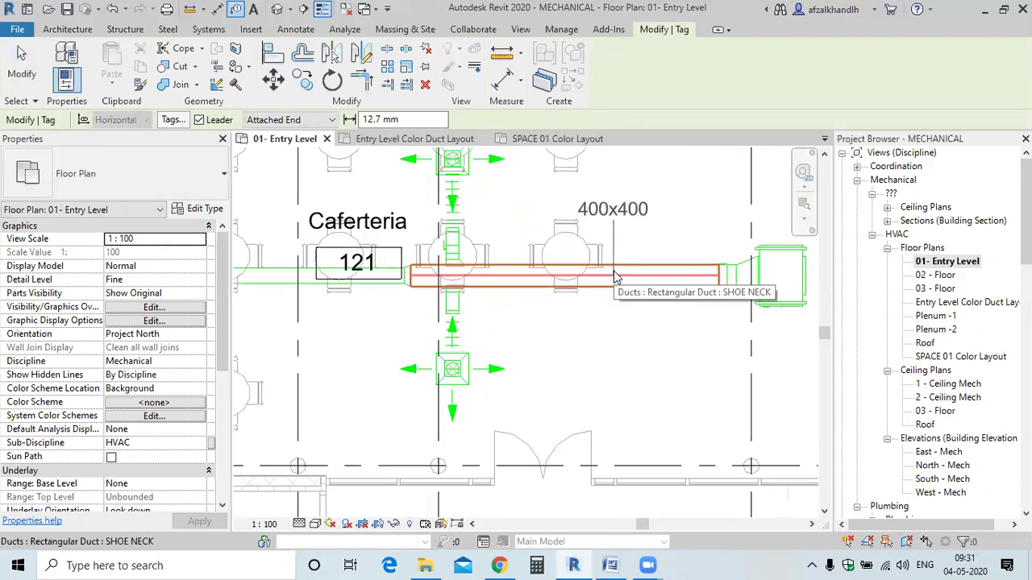
pyautogui.scroll(-2, 613, 271)
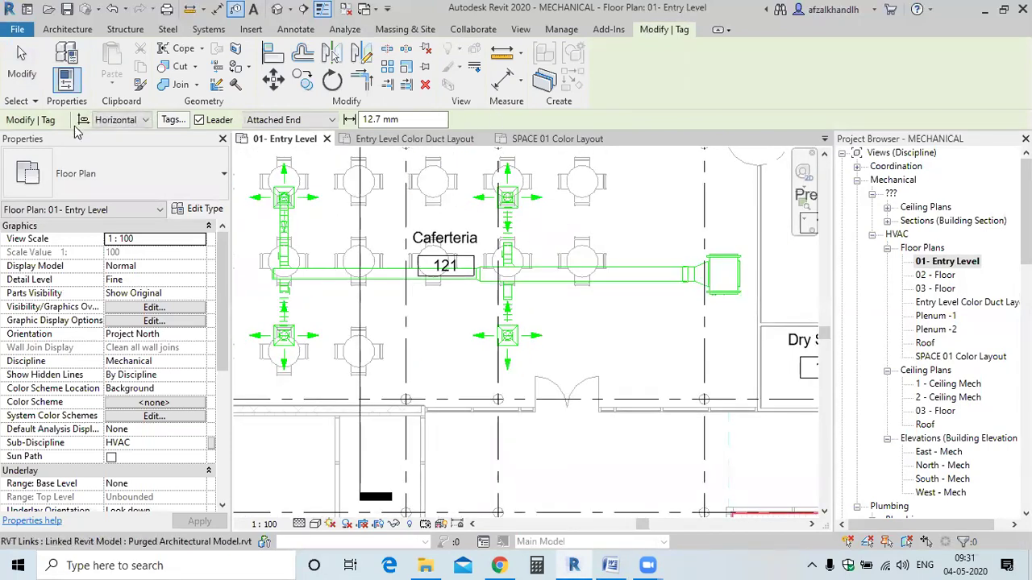
# Preview the duct tag without a leader, and restore the leader with an attached end.
pyautogui.click(199, 120)
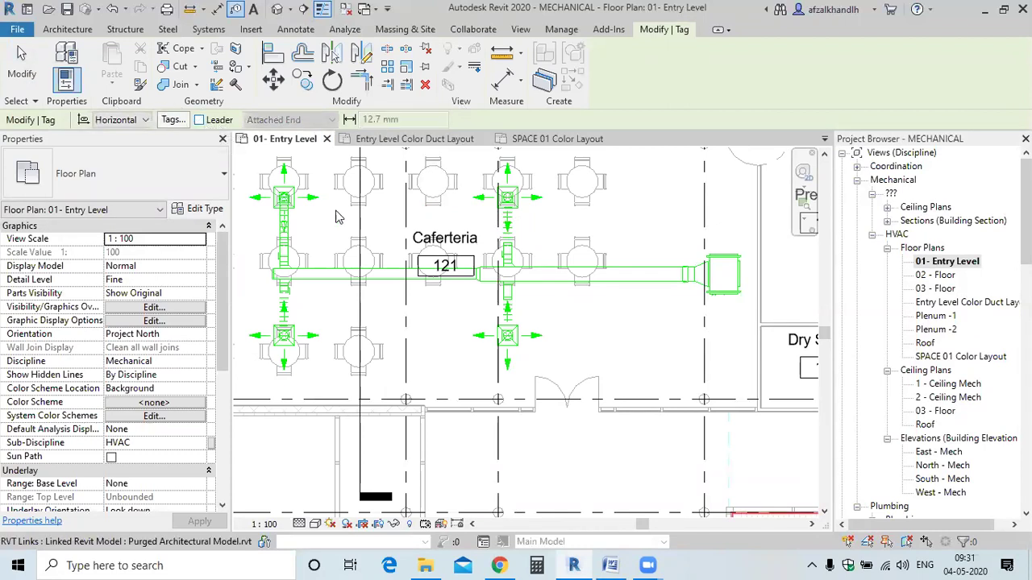
pyautogui.scroll(5, 568, 266)
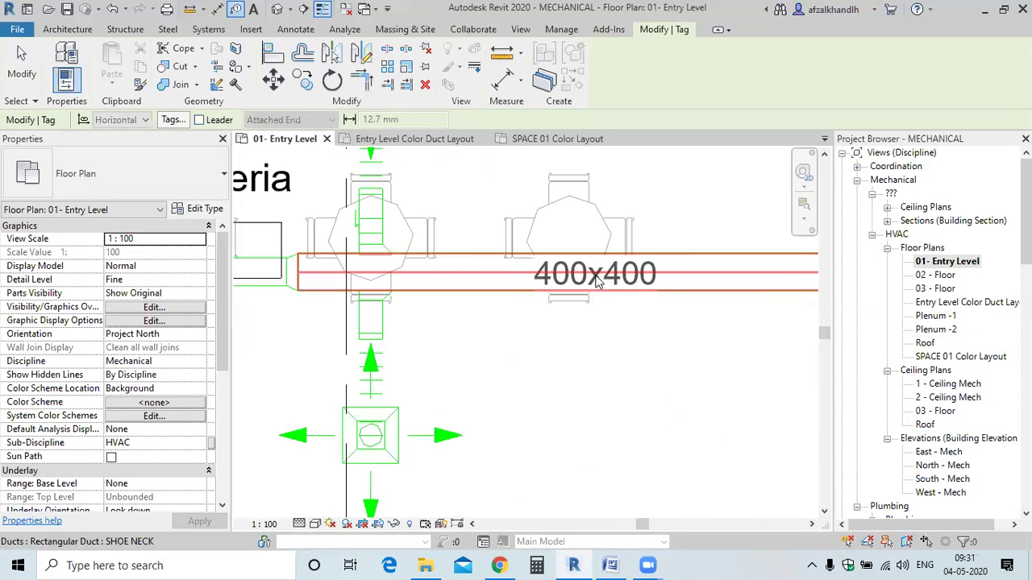
pyautogui.scroll(-2, 596, 278)
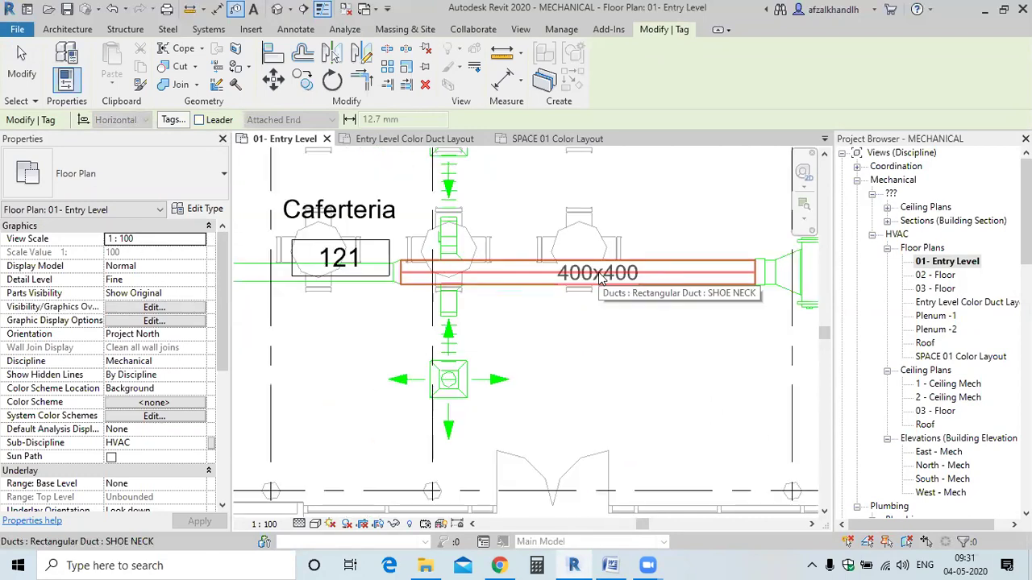
pyautogui.click(199, 120)
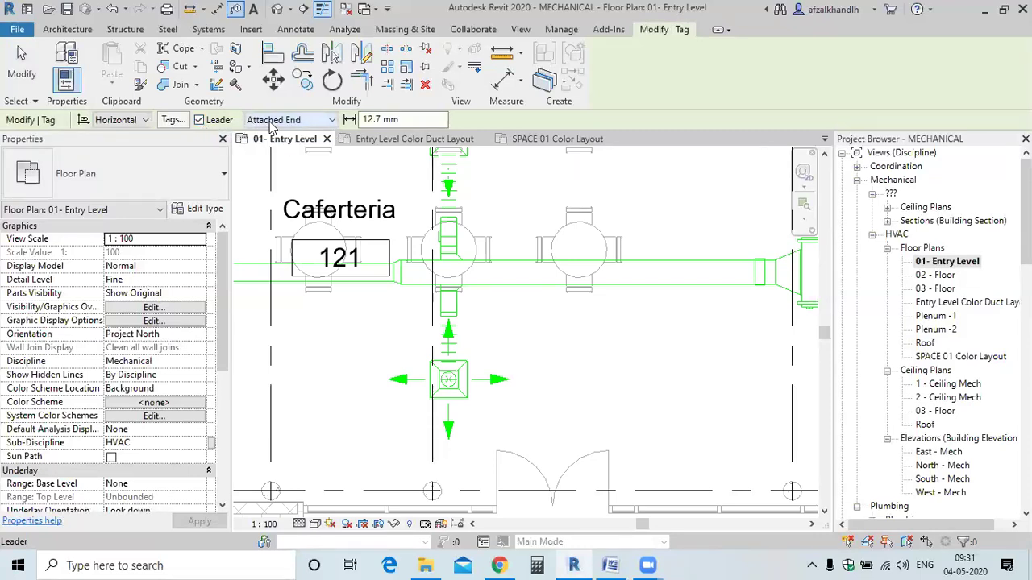
pyautogui.click(271, 123)
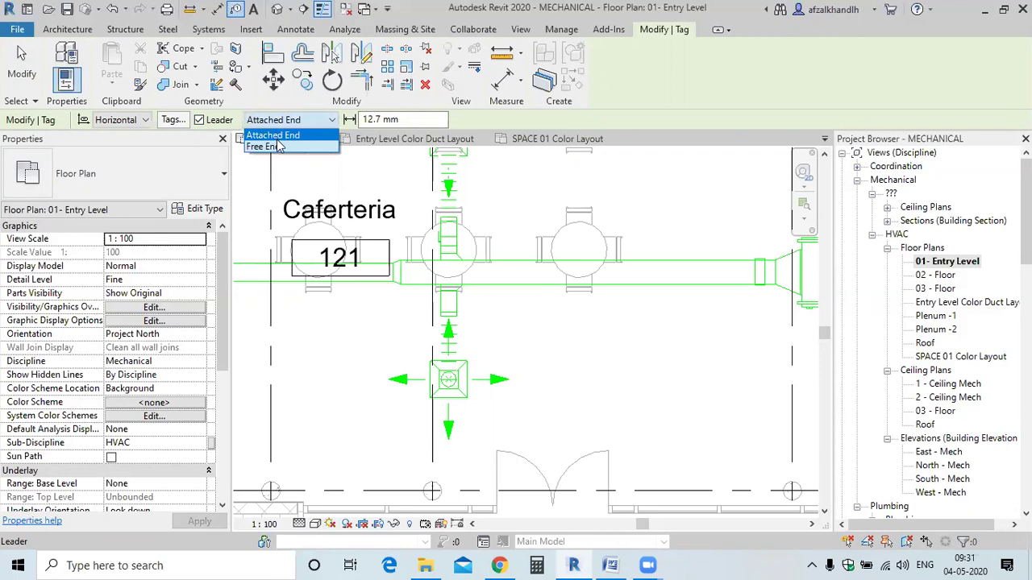
pyautogui.click(272, 136)
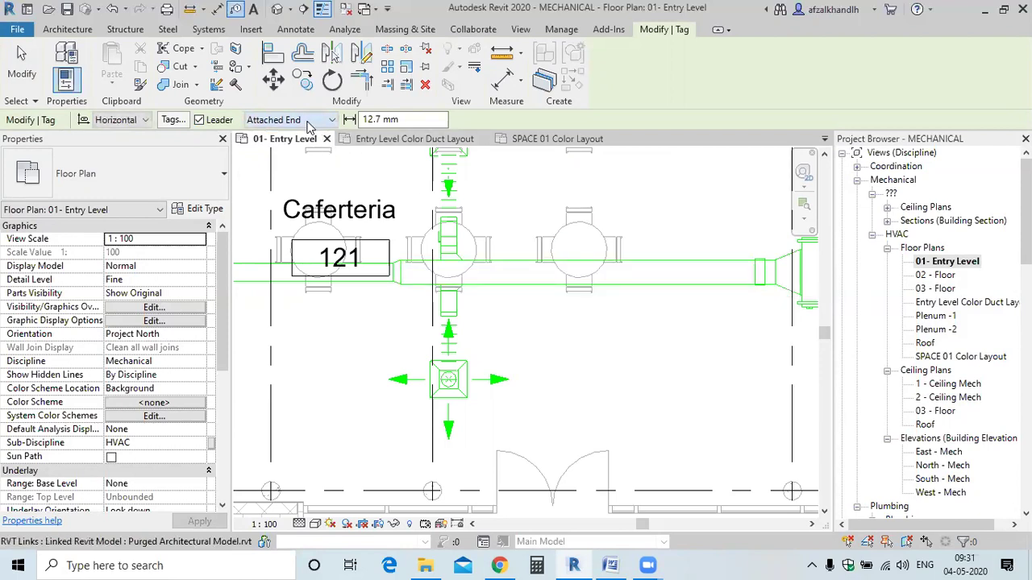
# Try a free-end size tag with an elbowed leader above the main Cafeteria duct, and undo its placement.
pyautogui.click(274, 119)
pyautogui.click(266, 147)
pyautogui.moveTo(548, 285); pyautogui.dragTo(447, 330, button='middle')
pyautogui.click(427, 320)
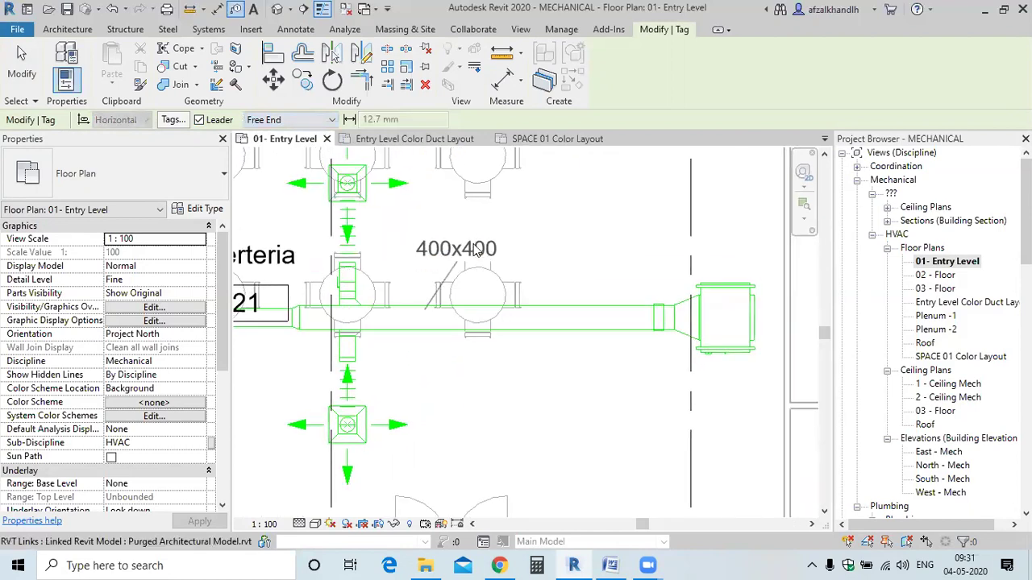
pyautogui.click(475, 241)
pyautogui.click(564, 239)
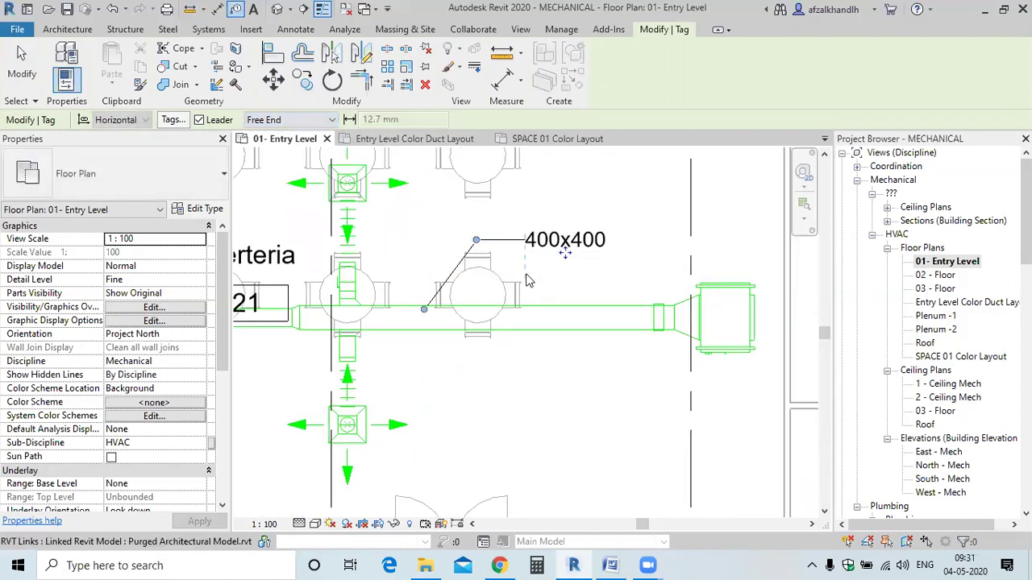
pyautogui.press('Escape')
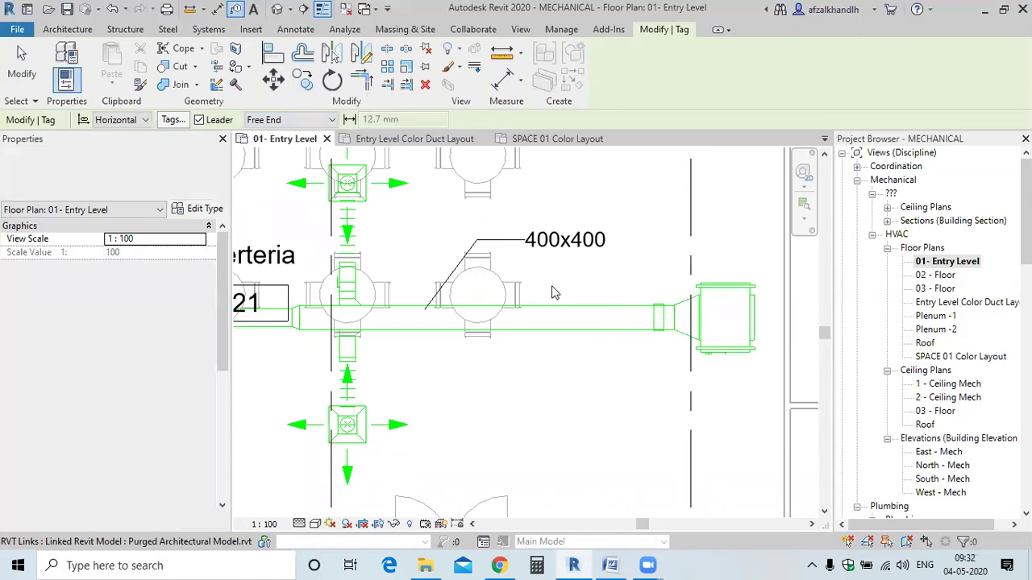
pyautogui.click(115, 10)
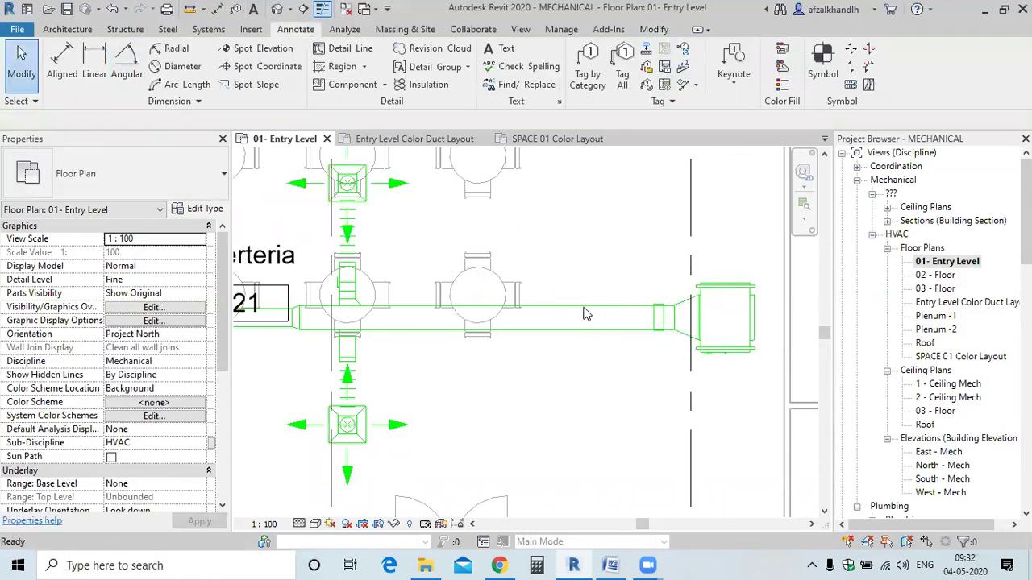
# Restart Tag by Category with an attached-end leader 5 mm long and preview the tag on the main duct.
pyautogui.click(586, 74)
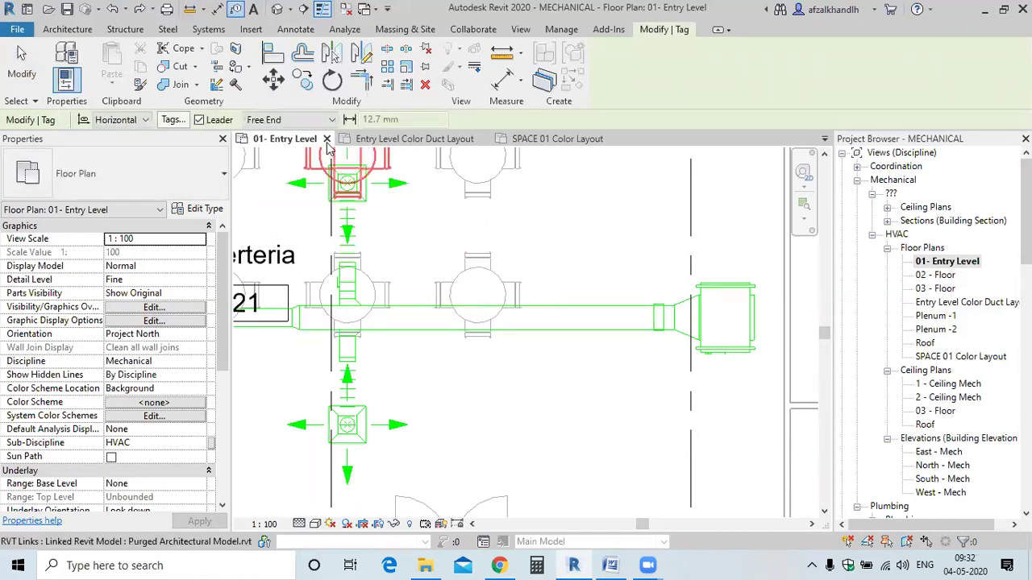
pyautogui.click(300, 121)
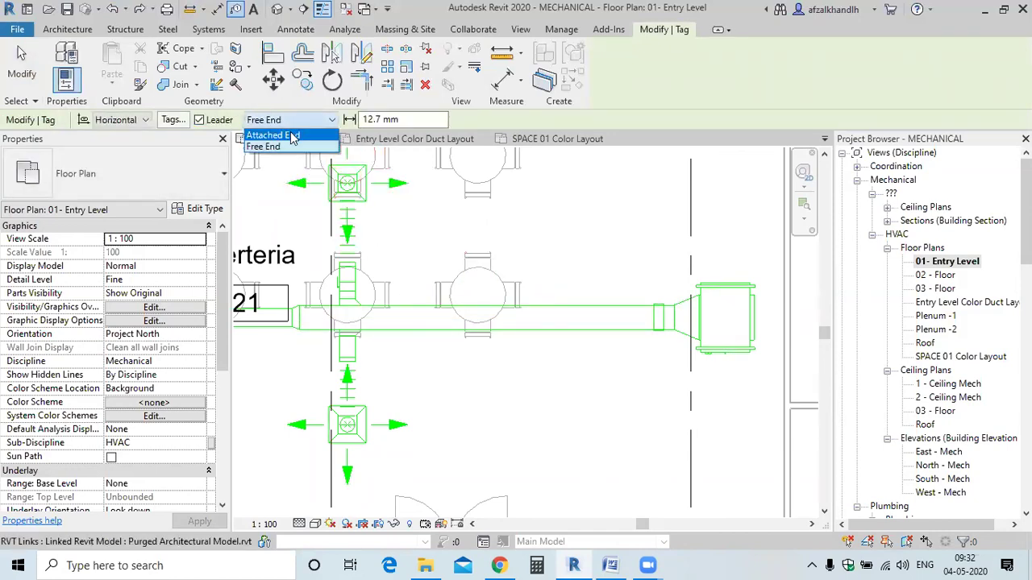
pyautogui.click(293, 136)
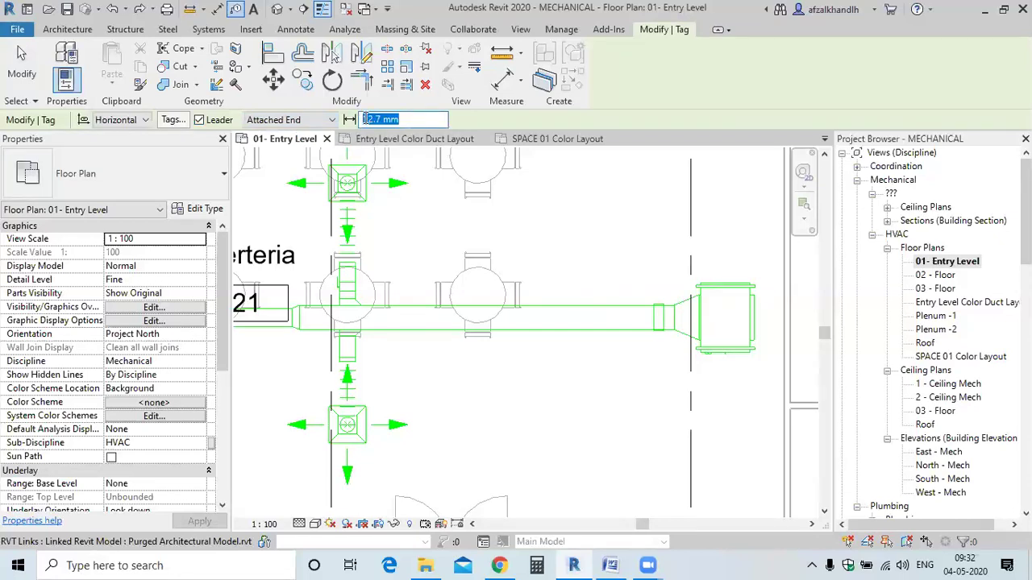
pyautogui.press('Return')
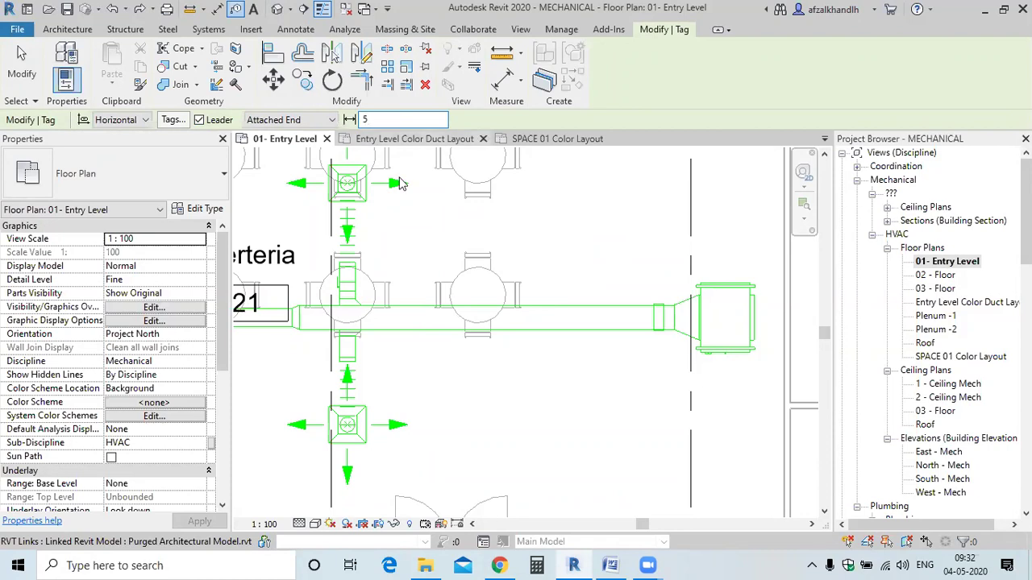
pyautogui.scroll(2, 566, 315)
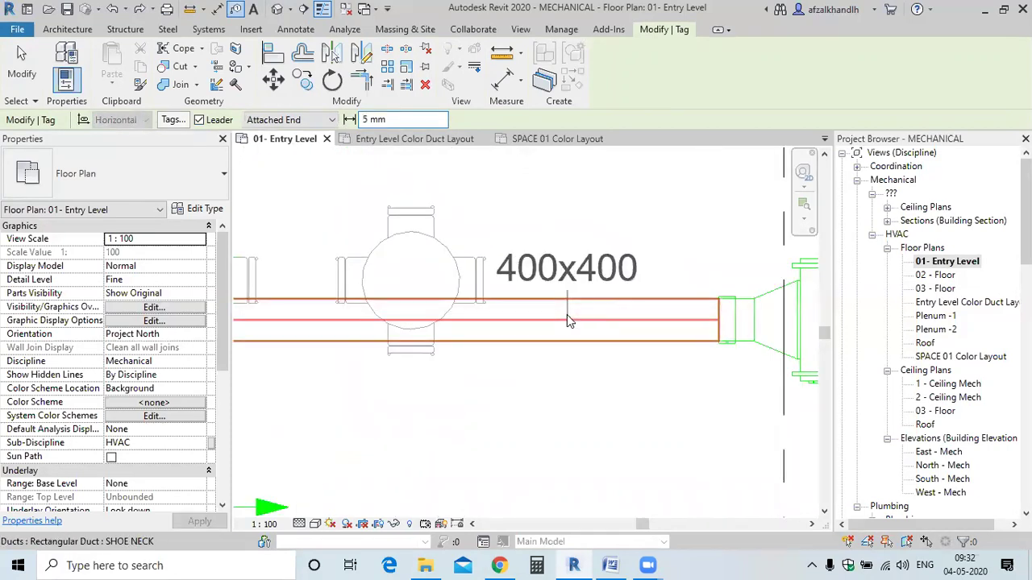
pyautogui.scroll(2, 568, 314)
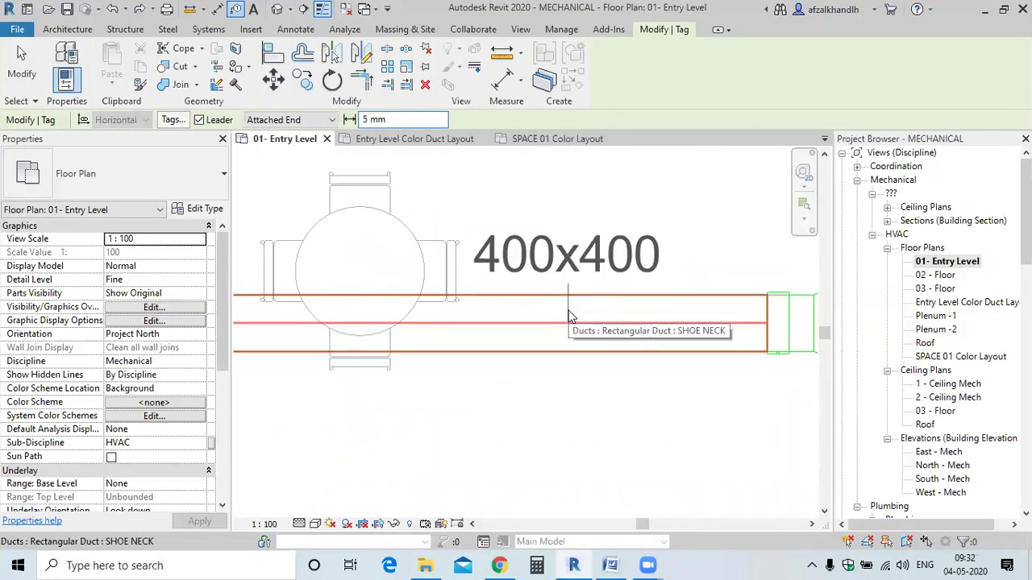
pyautogui.scroll(-3, 572, 304)
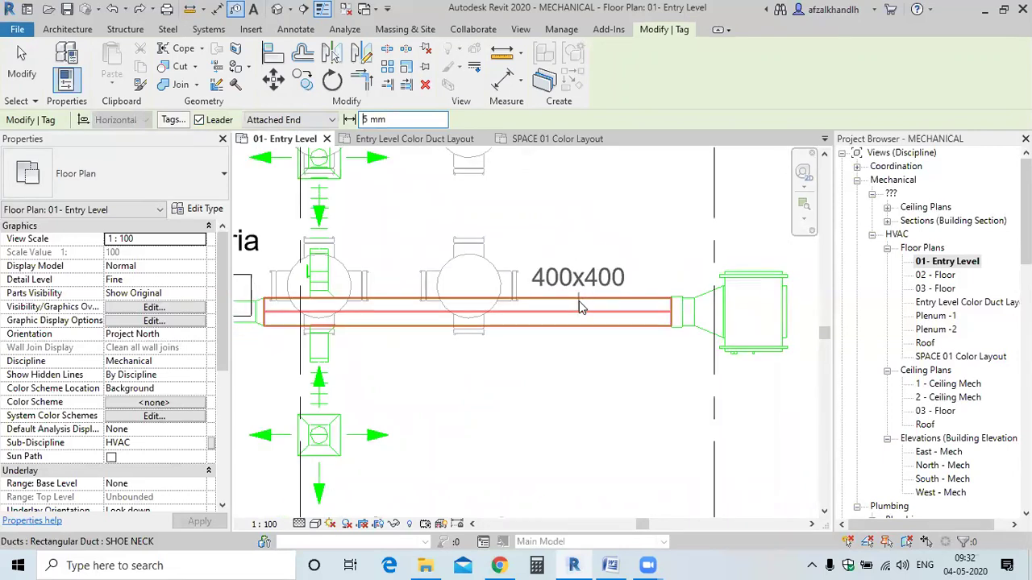
pyautogui.scroll(-1, 578, 304)
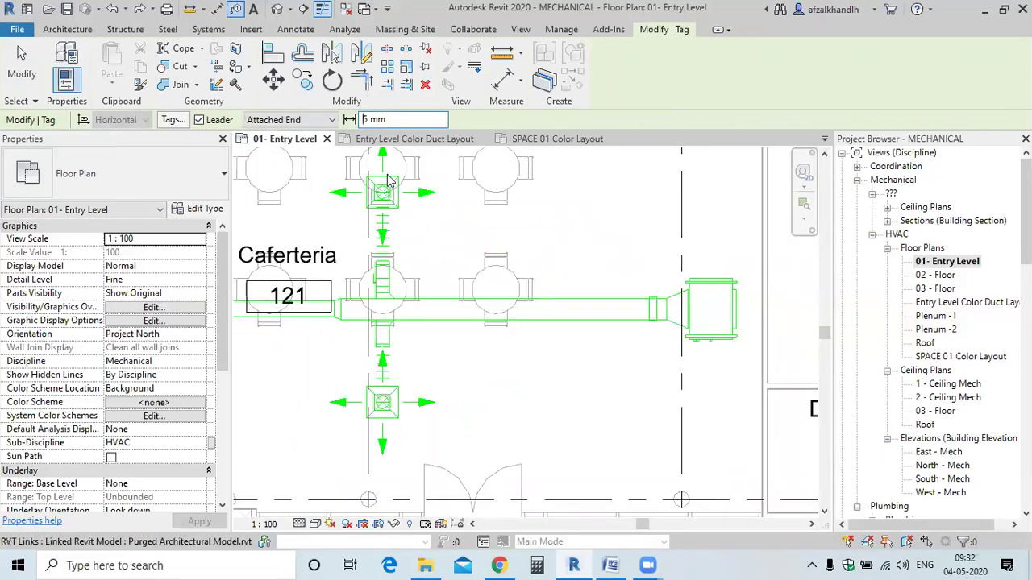
# Tag the main Cafeteria duct using a free-end leader, with the elbow and size text placed above the duct.
pyautogui.click(306, 121)
pyautogui.click(274, 145)
pyautogui.click(462, 300)
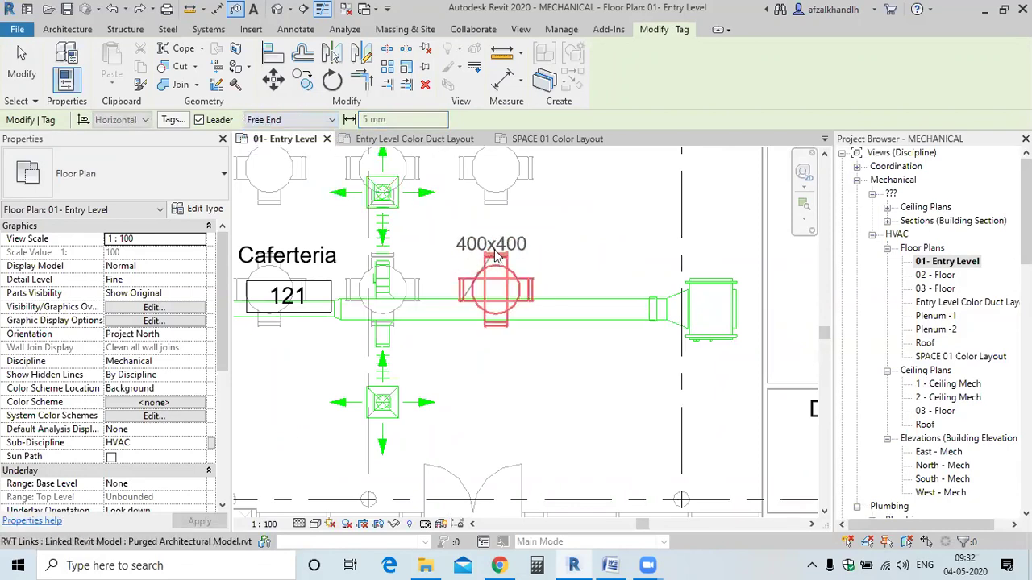
pyautogui.click(504, 235)
pyautogui.click(561, 239)
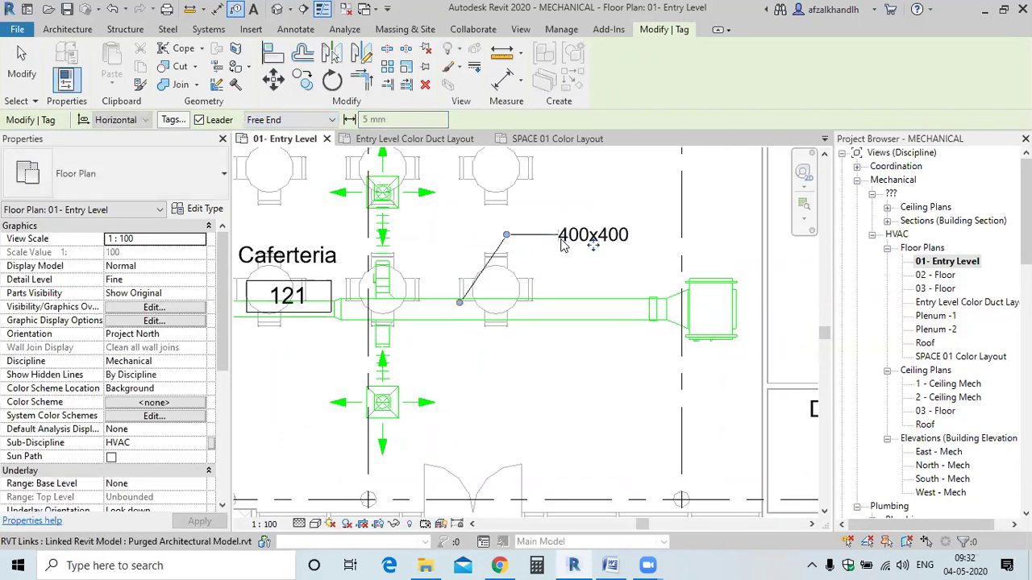
# Inspect the type properties and leader end of the size tag on the main Cafeteria duct.
pyautogui.press('Escape')
pyautogui.scroll(4, 476, 304)
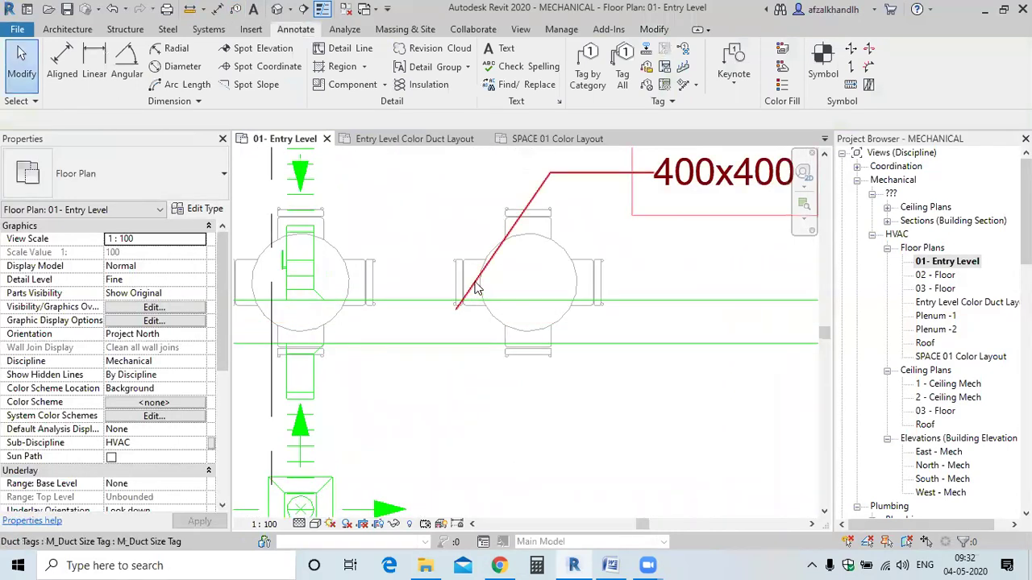
pyautogui.click(538, 195)
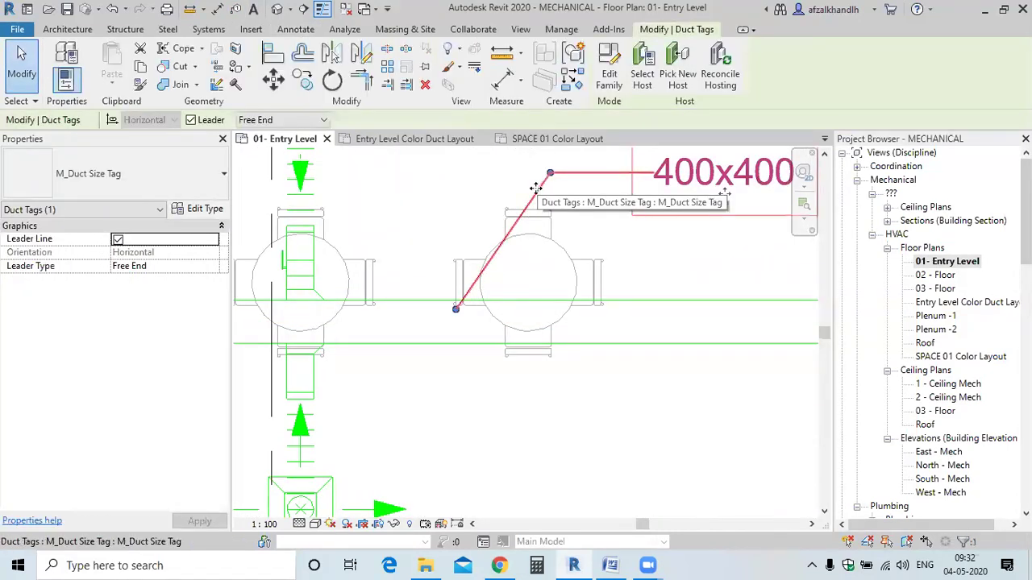
pyautogui.click(197, 211)
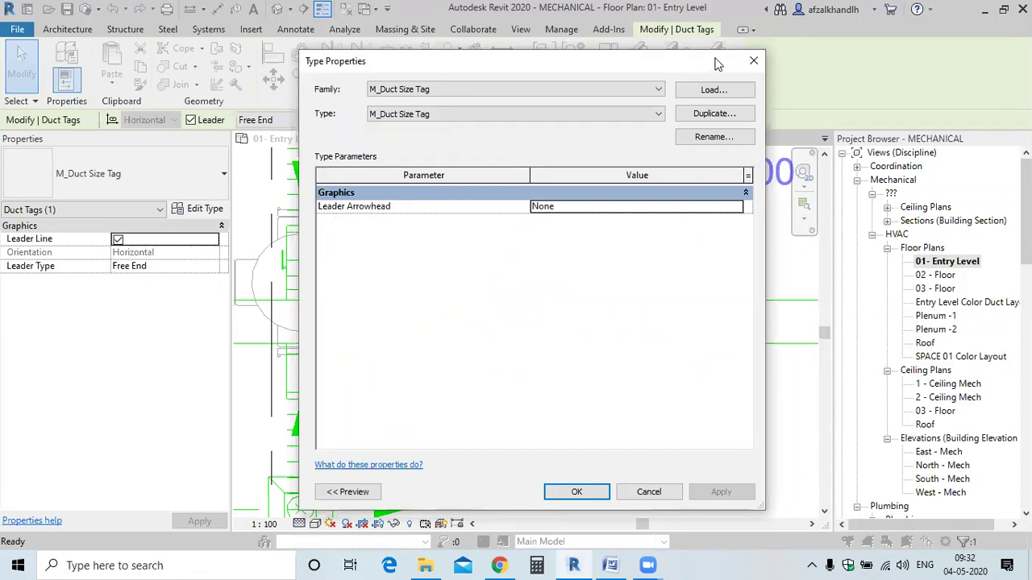
pyautogui.press('Escape')
pyautogui.scroll(3, 509, 303)
pyautogui.scroll(1, 465, 305)
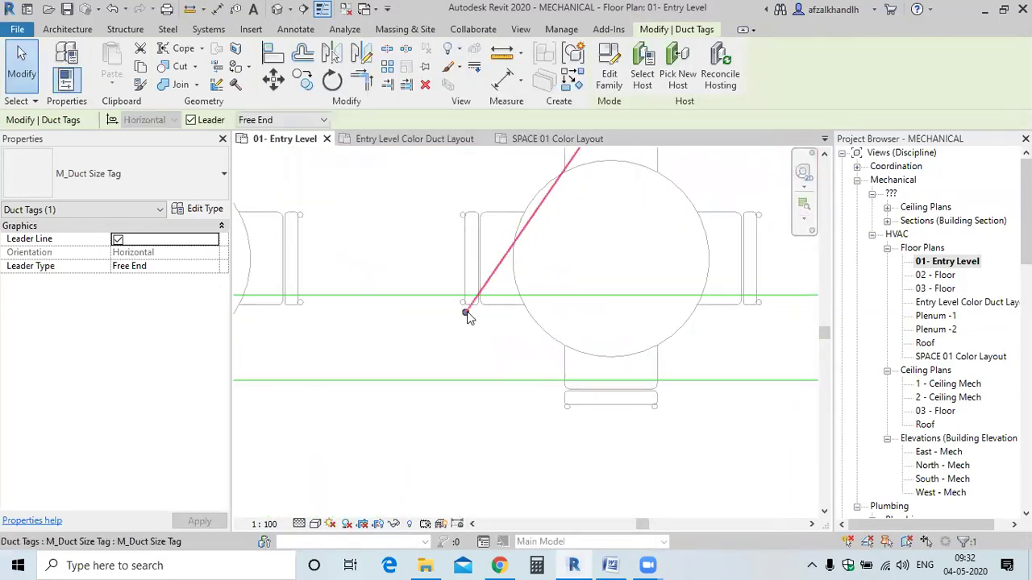
pyautogui.click(413, 306)
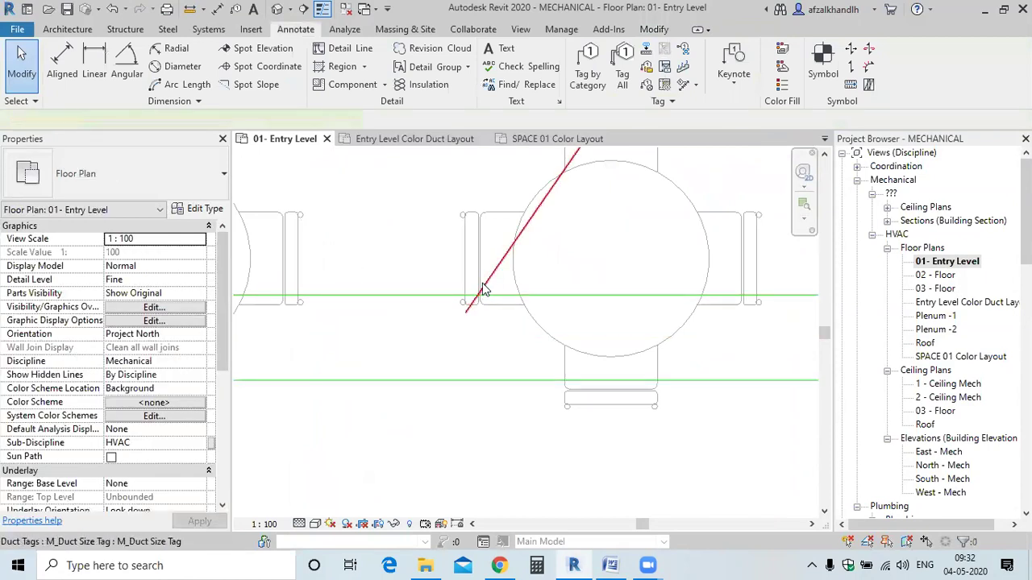
# Set the leader arrowhead of the M_Duct Size Tag type to Arrow Filled 15 Degree.
pyautogui.click(484, 290)
pyautogui.click(202, 209)
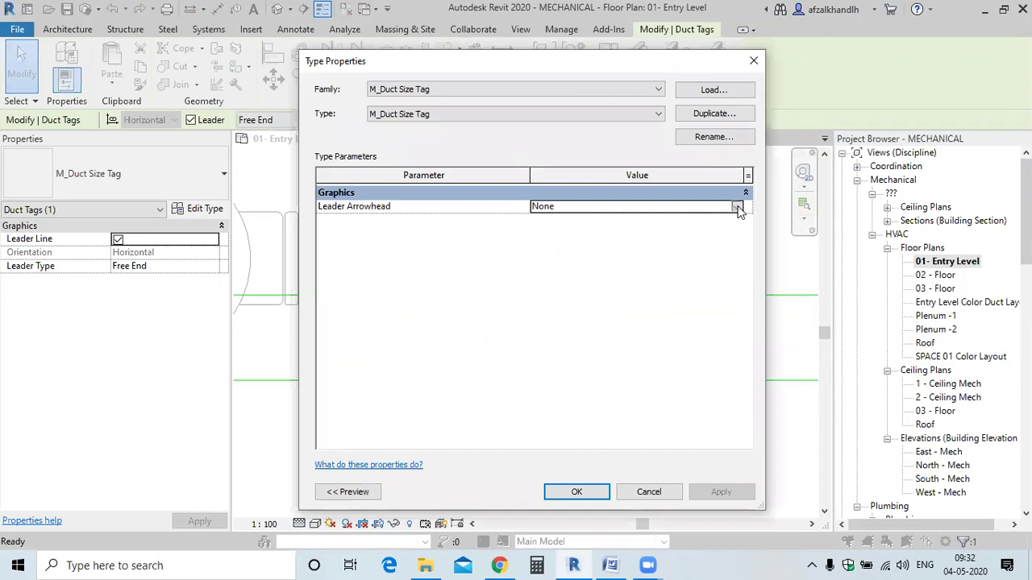
pyautogui.click(738, 207)
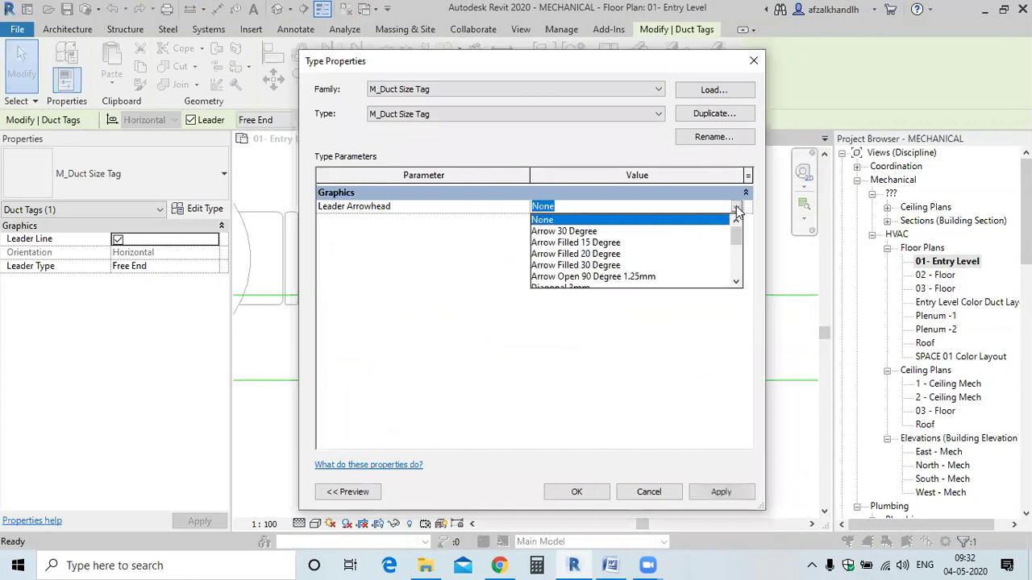
pyautogui.click(570, 243)
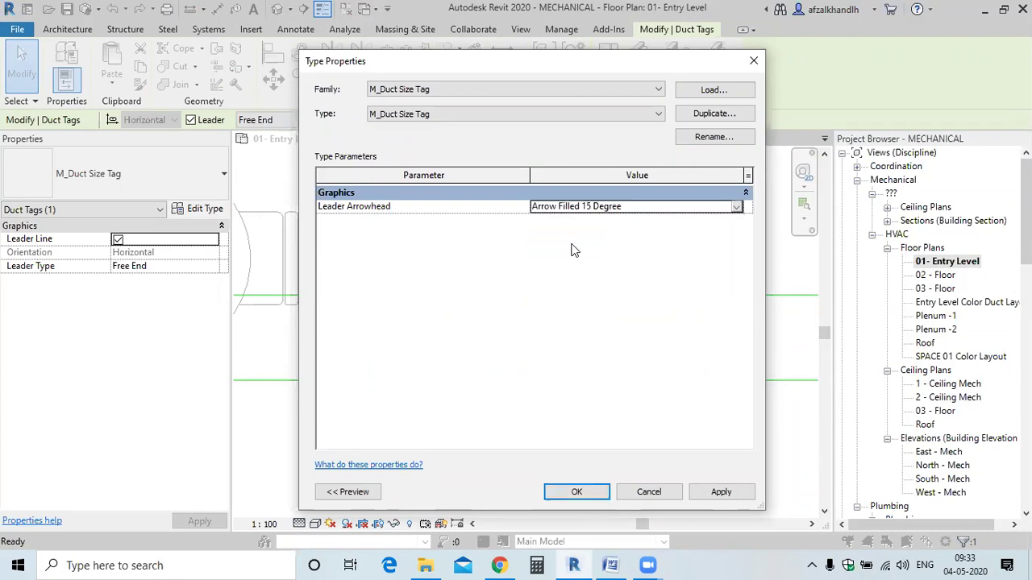
pyautogui.click(698, 493)
pyautogui.click(588, 492)
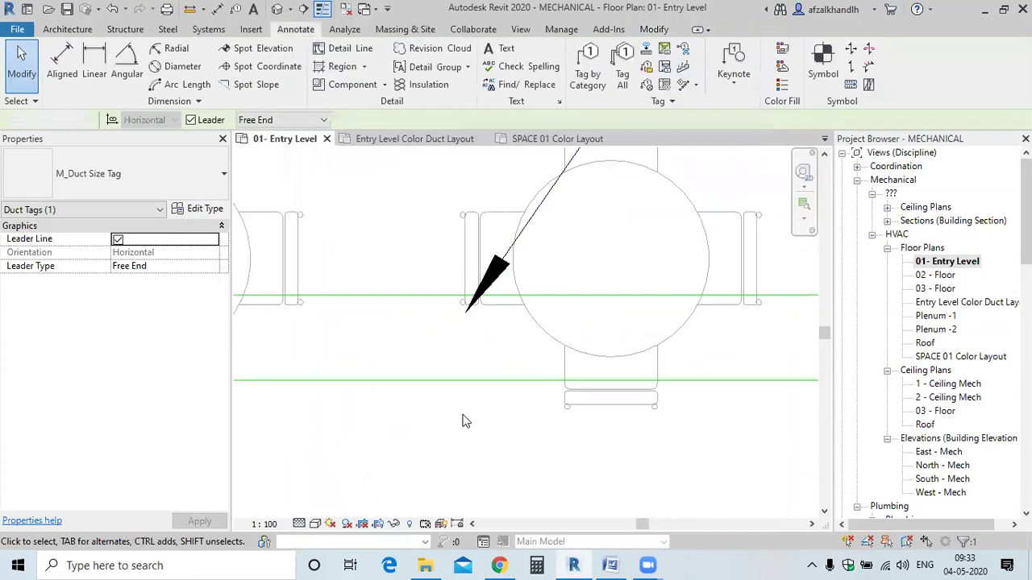
pyautogui.click(465, 420)
# Delete the leadered size tag from the main Cafeteria duct.
pyautogui.scroll(-2, 464, 419)
pyautogui.scroll(-2, 508, 449)
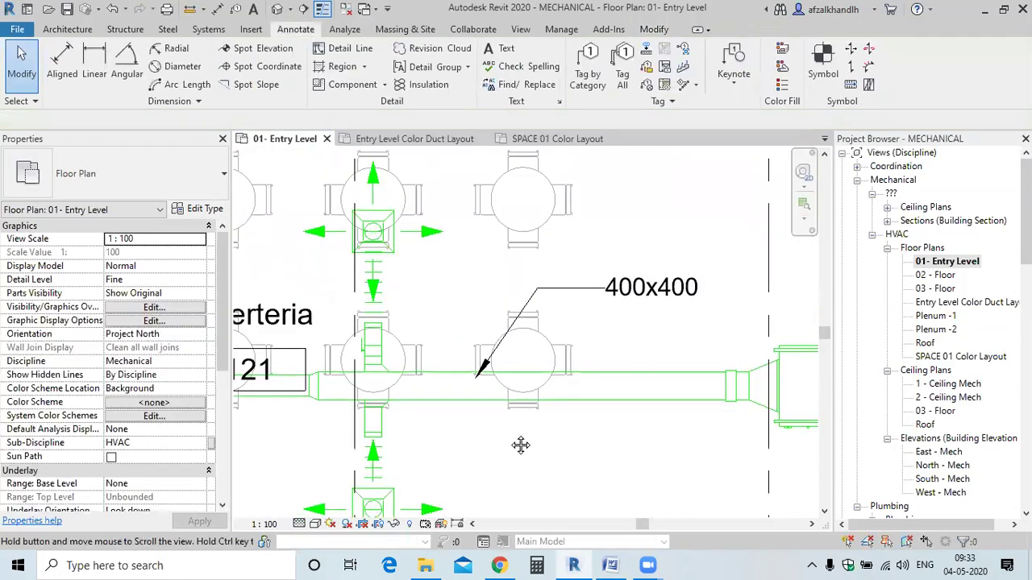
pyautogui.scroll(-2, 484, 427)
pyautogui.moveTo(451, 409); pyautogui.dragTo(545, 362, button='middle')
pyautogui.scroll(3, 597, 290)
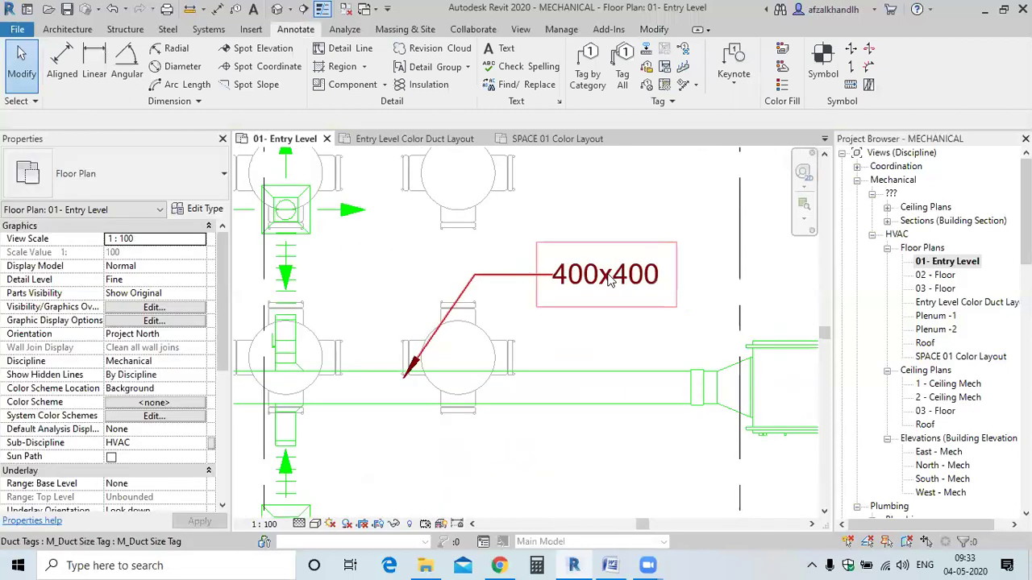
pyautogui.click(608, 278)
pyautogui.press('Delete')
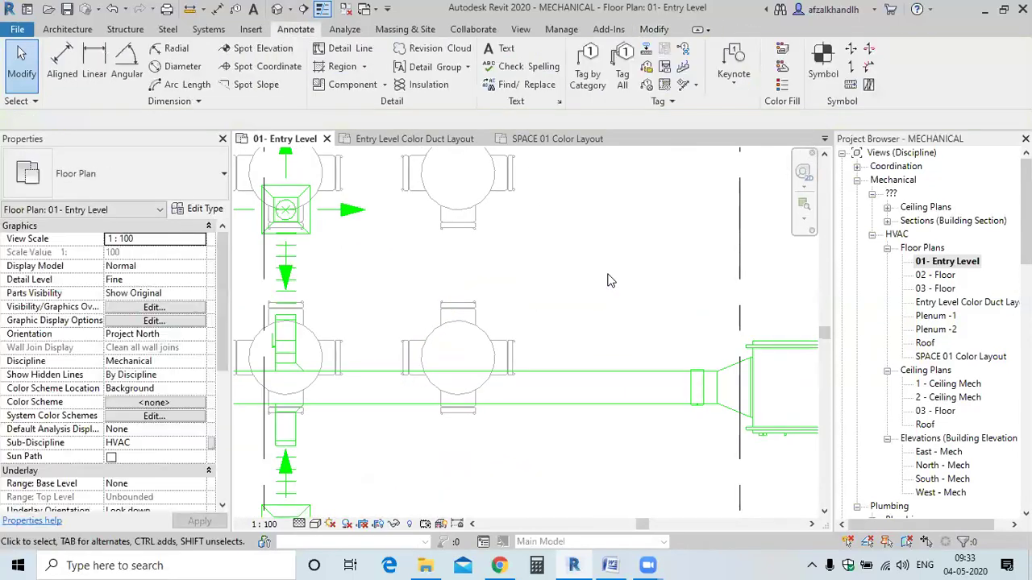
# Tag the wide main duct and the adjoining narrower duct in the Cafeteria with their sizes, using no leader.
pyautogui.click(588, 69)
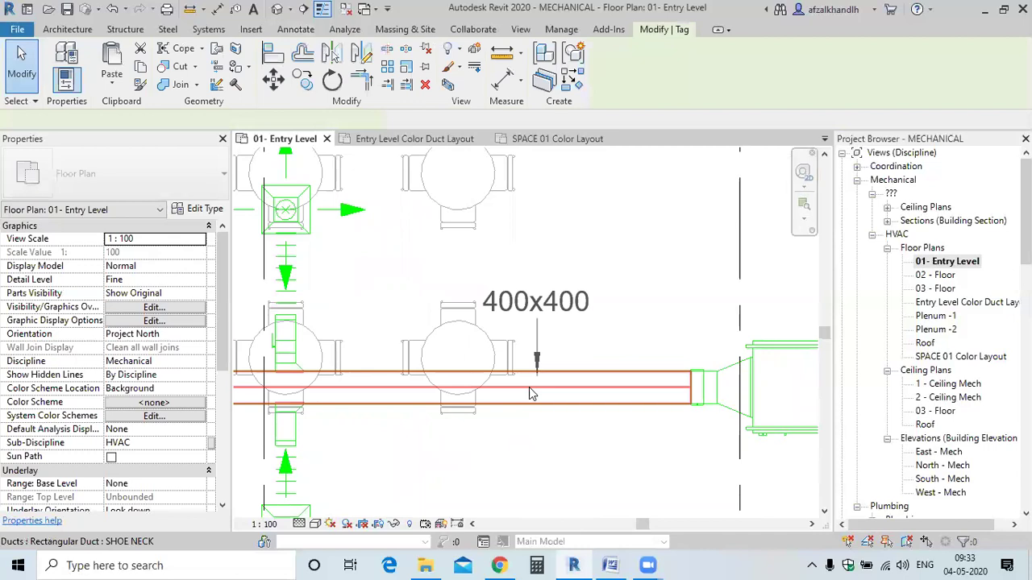
pyautogui.moveTo(528, 386); pyautogui.dragTo(593, 359, button='middle')
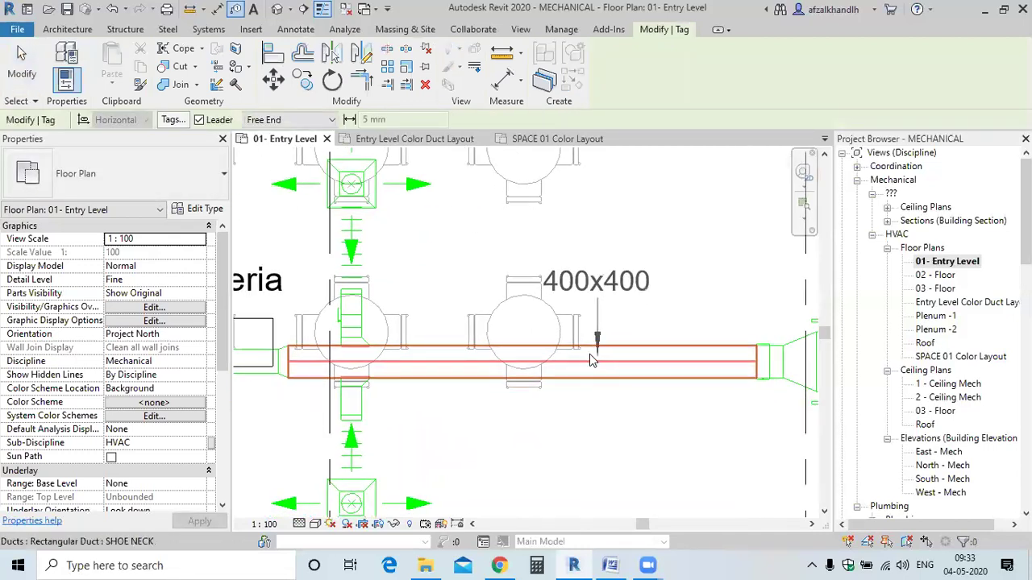
pyautogui.scroll(-3, 586, 355)
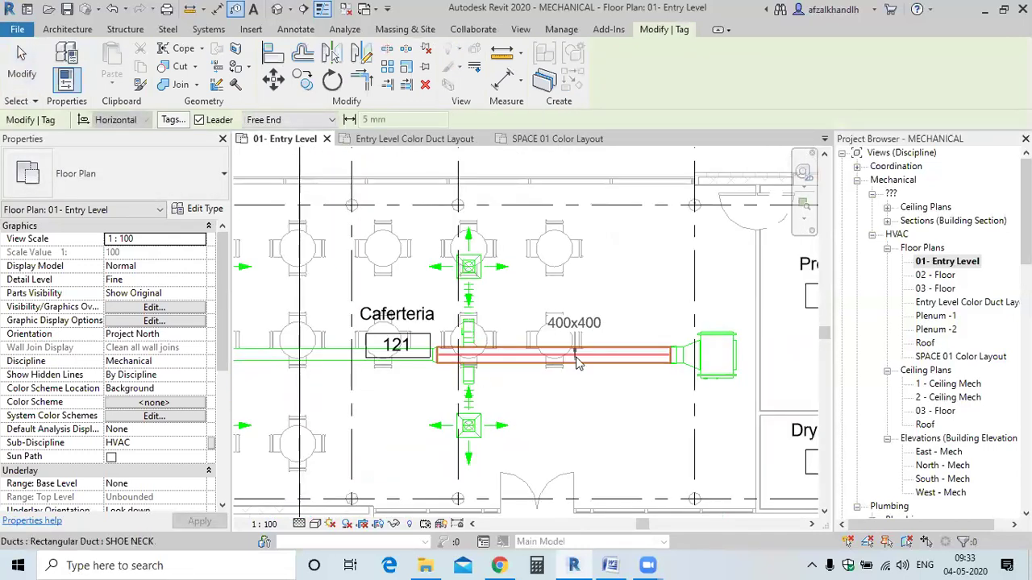
pyautogui.scroll(3, 589, 379)
pyautogui.click(199, 119)
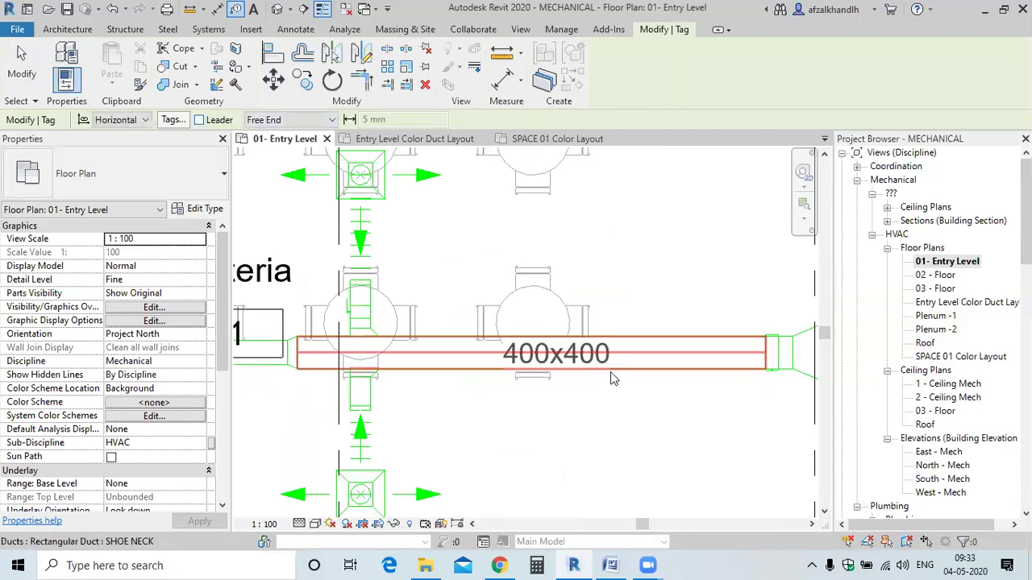
pyautogui.click(588, 364)
pyautogui.scroll(-2, 564, 367)
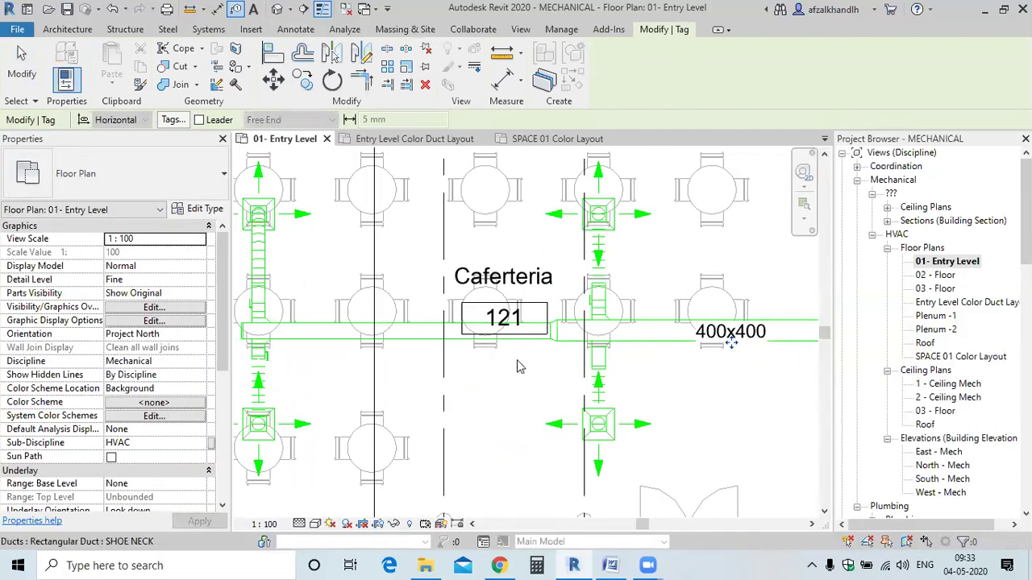
pyautogui.click(415, 342)
# Tag the upper vertical branch at the narrower duct's far end with its size, using a free-end leader and horizontal text beside it.
pyautogui.scroll(4, 250, 292)
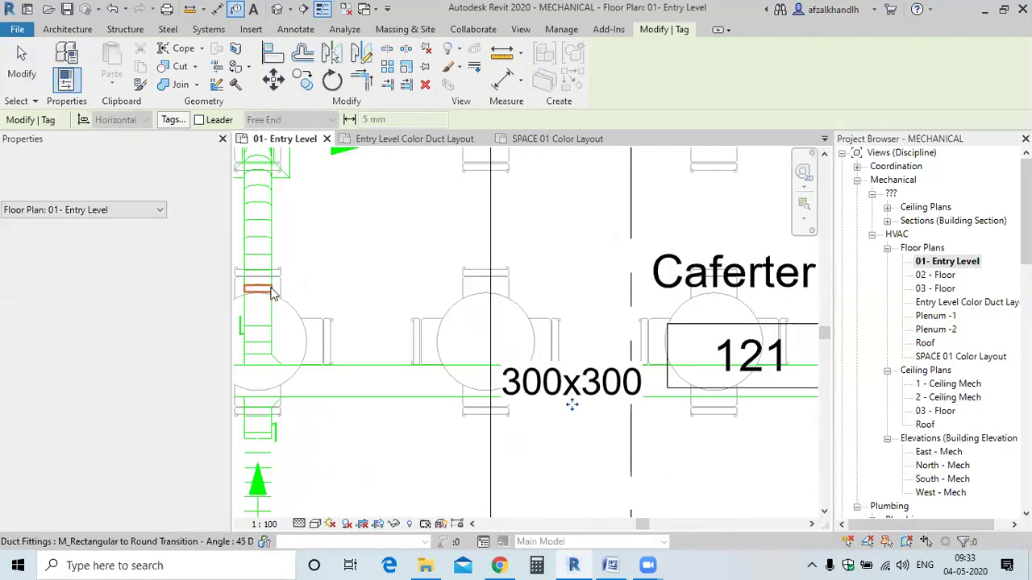
pyautogui.click(547, 311)
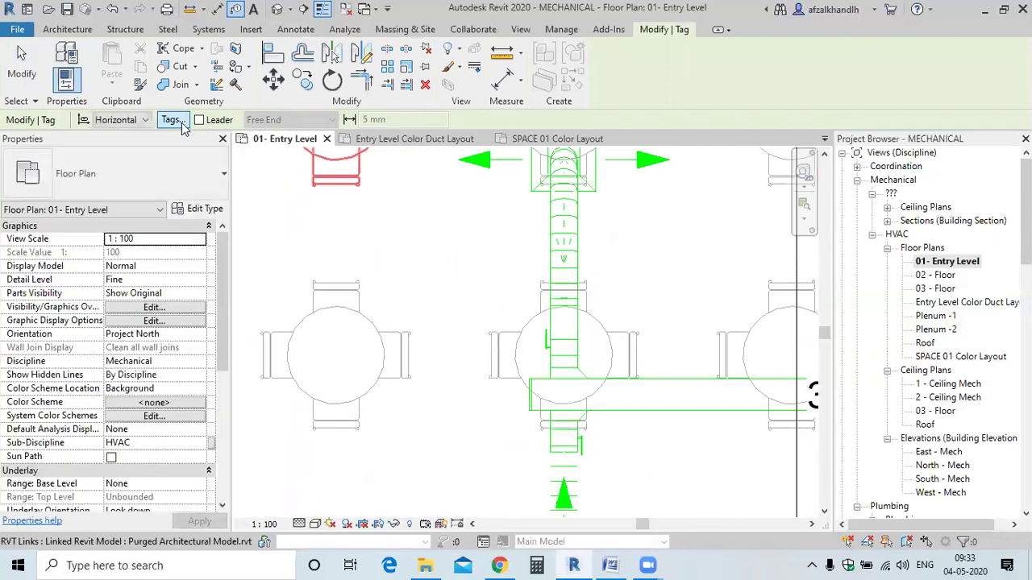
pyautogui.click(173, 121)
pyautogui.press('Escape')
pyautogui.click(218, 121)
pyautogui.click(533, 316)
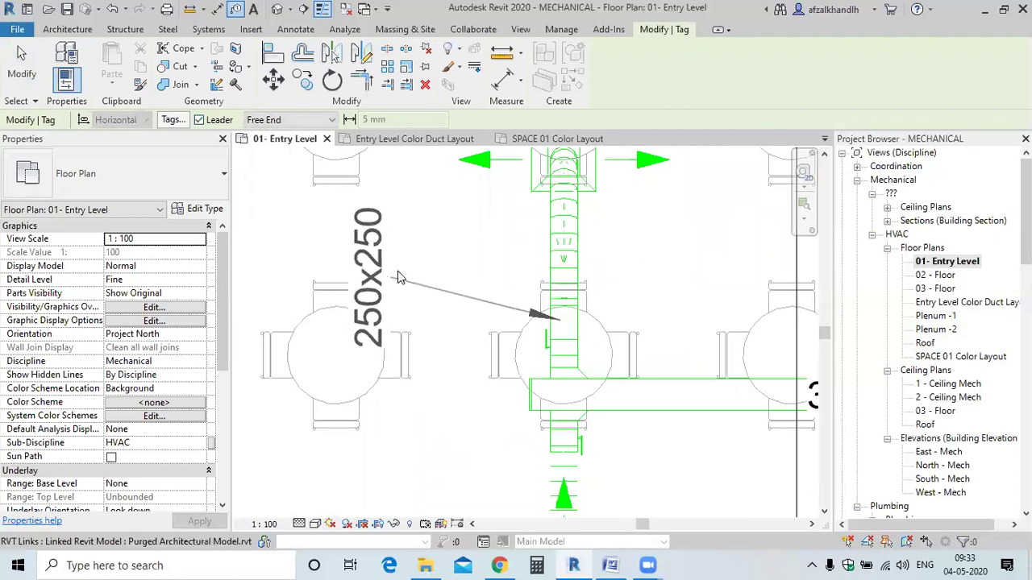
pyautogui.click(398, 278)
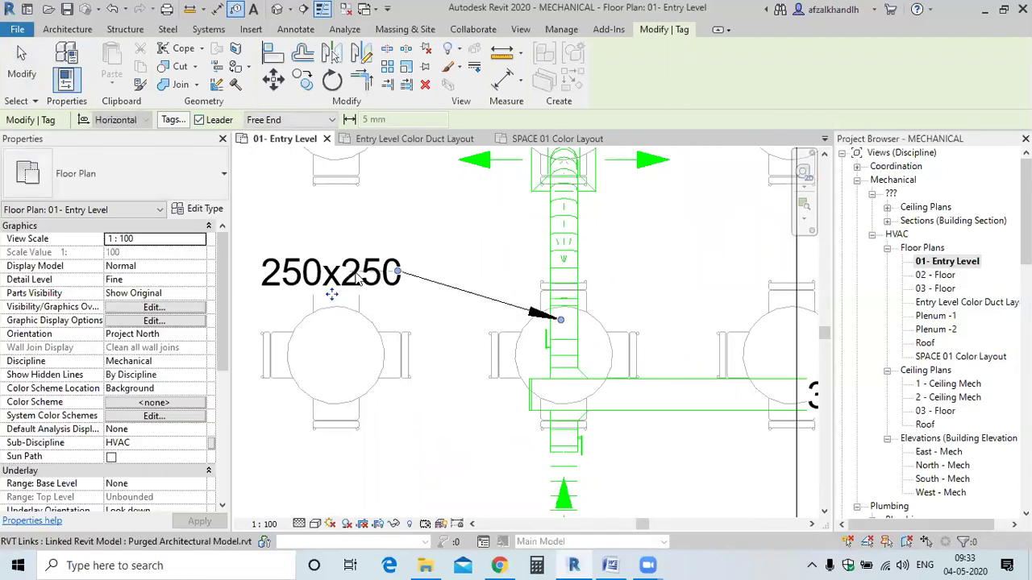
# Leave the tagging command and review the size tags placed on the Cafeteria ducts.
pyautogui.scroll(-4, 359, 276)
pyautogui.moveTo(548, 327); pyautogui.dragTo(455, 286, button='middle')
pyautogui.scroll(2, 455, 286)
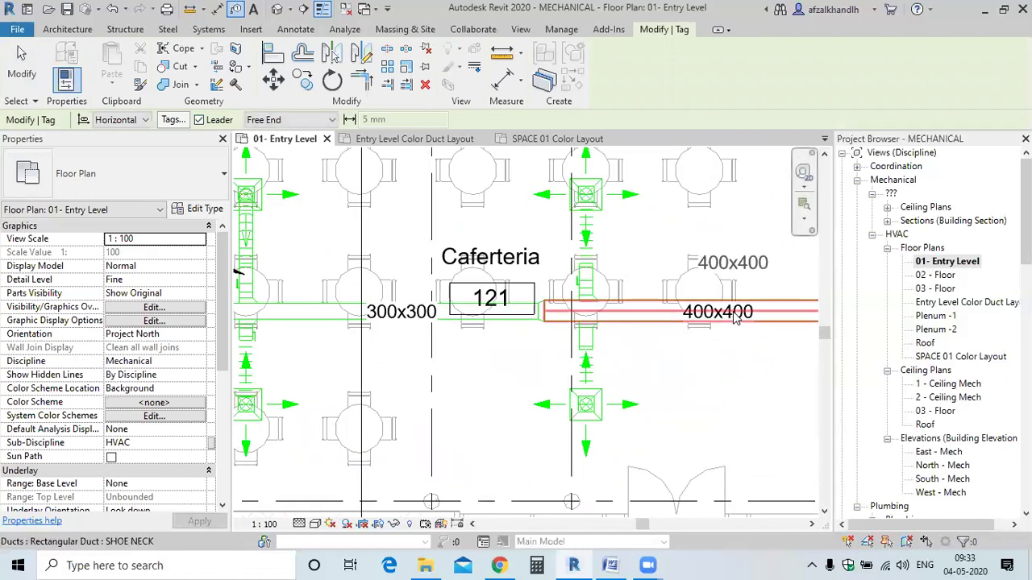
pyautogui.scroll(-3, 735, 319)
pyautogui.press('Escape')
pyautogui.press('Escape')
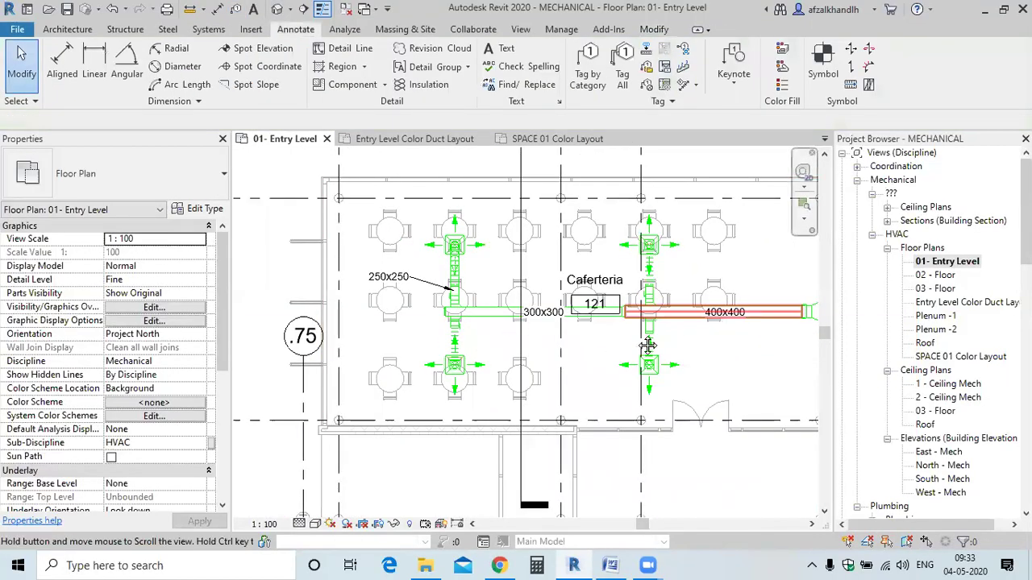
pyautogui.scroll(5, 648, 345)
pyautogui.scroll(-3, 605, 375)
pyautogui.scroll(-3, 605, 375)
pyautogui.moveTo(460, 379); pyautogui.dragTo(500, 369, button='middle')
pyautogui.scroll(3, 500, 370)
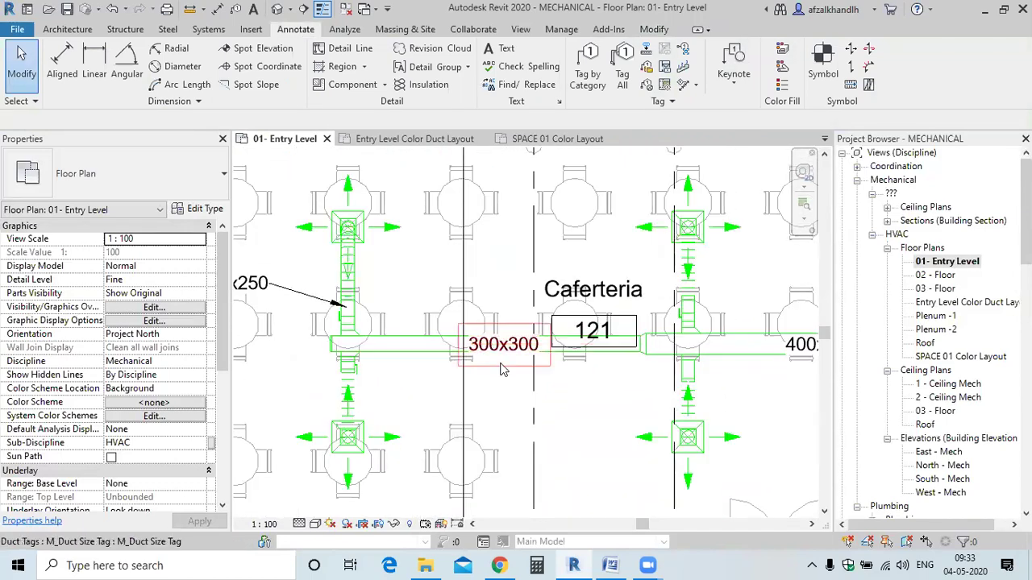
# Open the M_Duct Size Tag family for editing from the narrower duct's tag, and close it without saving changes.
pyautogui.click(500, 361)
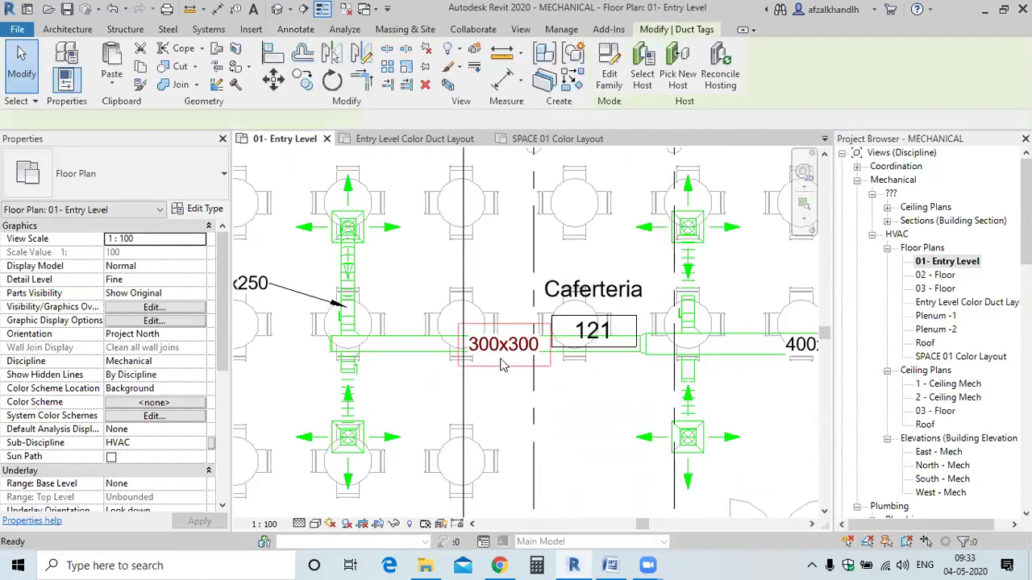
pyautogui.doubleClick(499, 363)
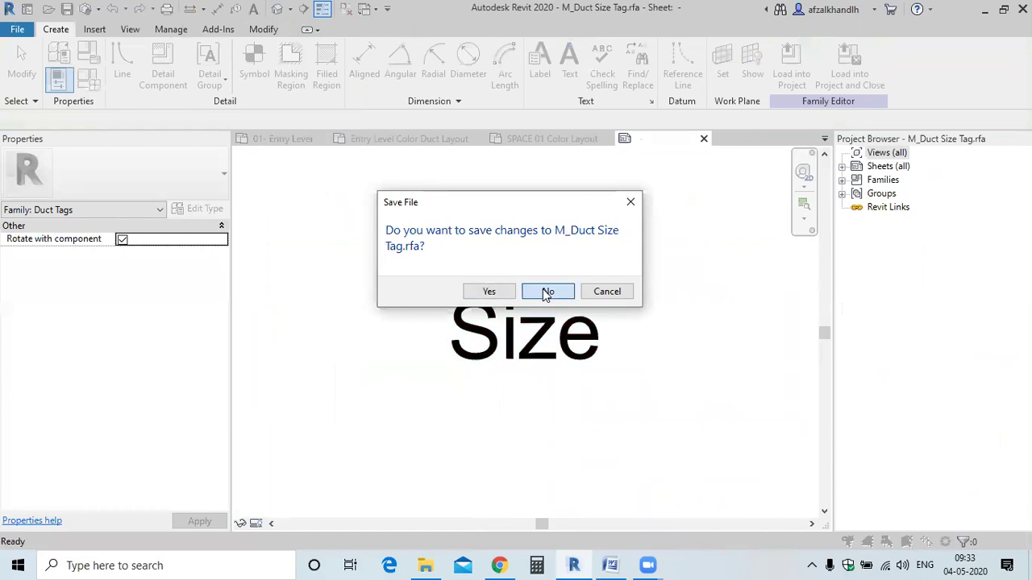
pyautogui.click(548, 292)
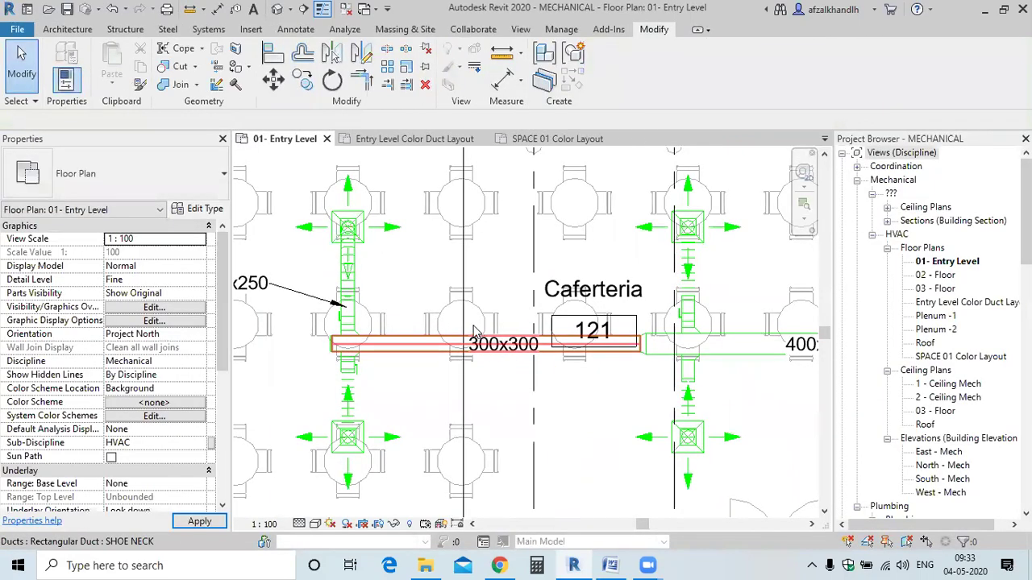
# Delete the size tag from the narrower Cafeteria duct, and inspect the leaderless tag on the main duct.
pyautogui.moveTo(419, 290); pyautogui.dragTo(561, 398)
pyautogui.press('Delete')
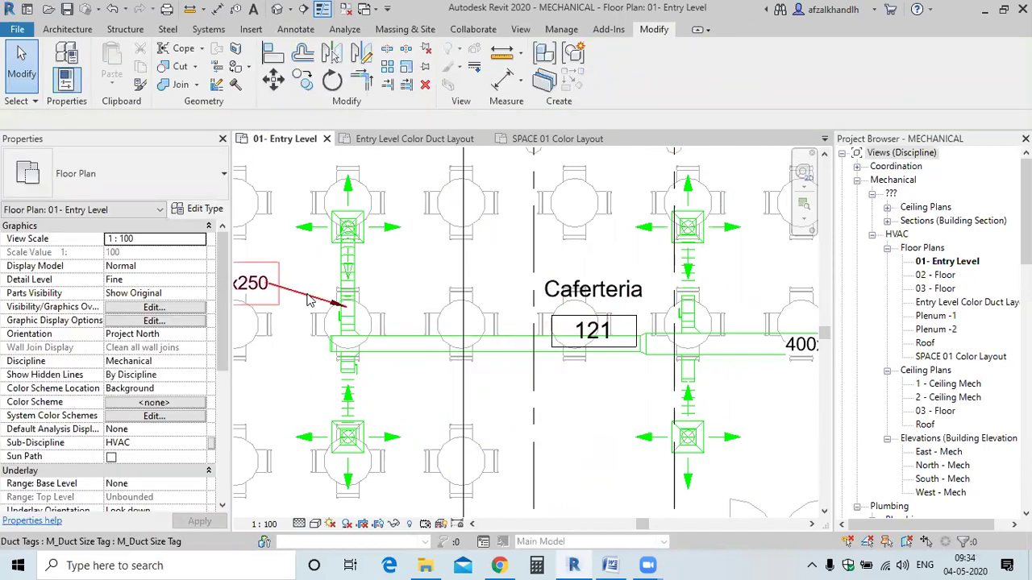
pyautogui.scroll(3, 798, 346)
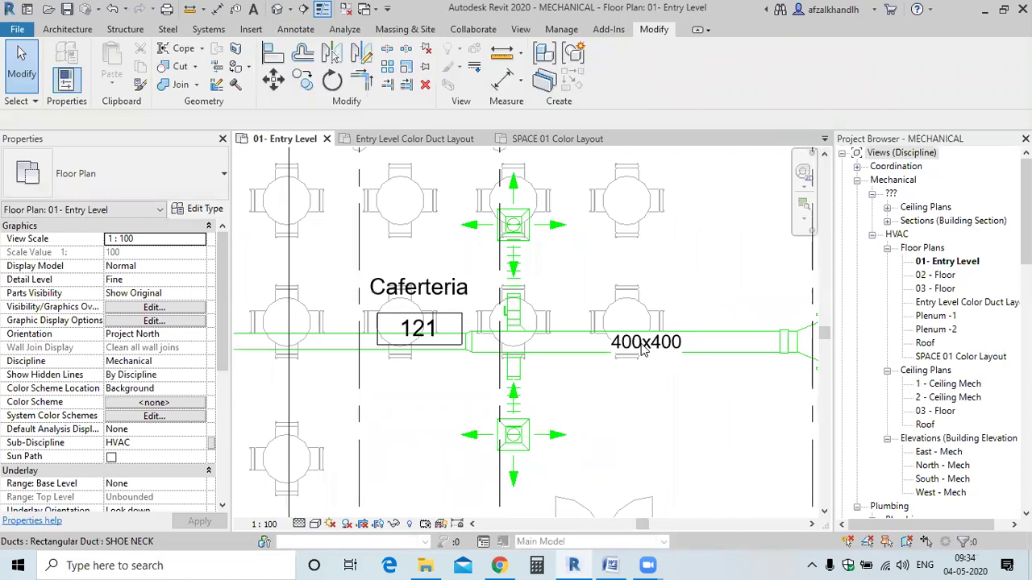
pyautogui.moveTo(798, 346); pyautogui.dragTo(645, 346, button='middle')
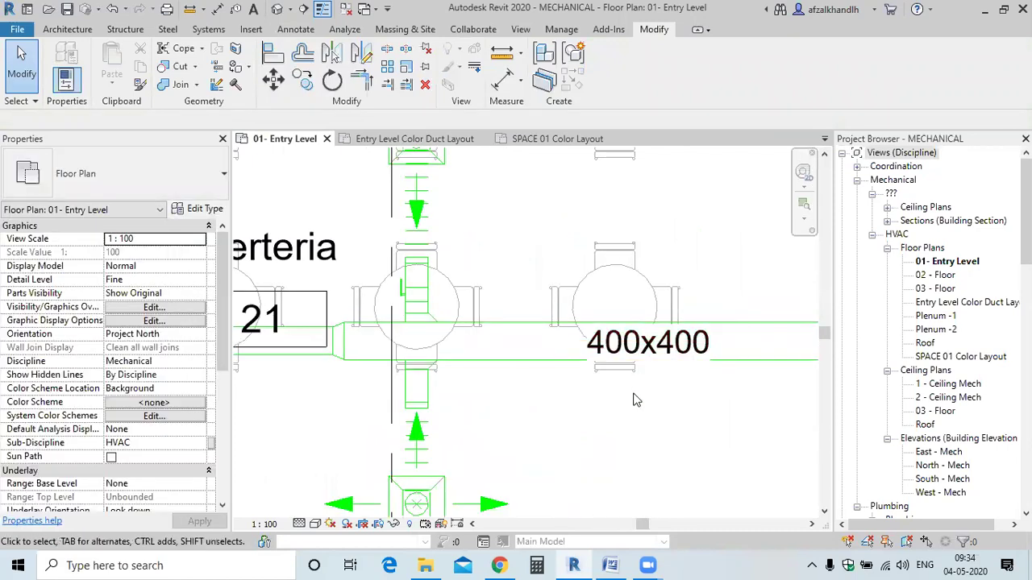
pyautogui.click(672, 358)
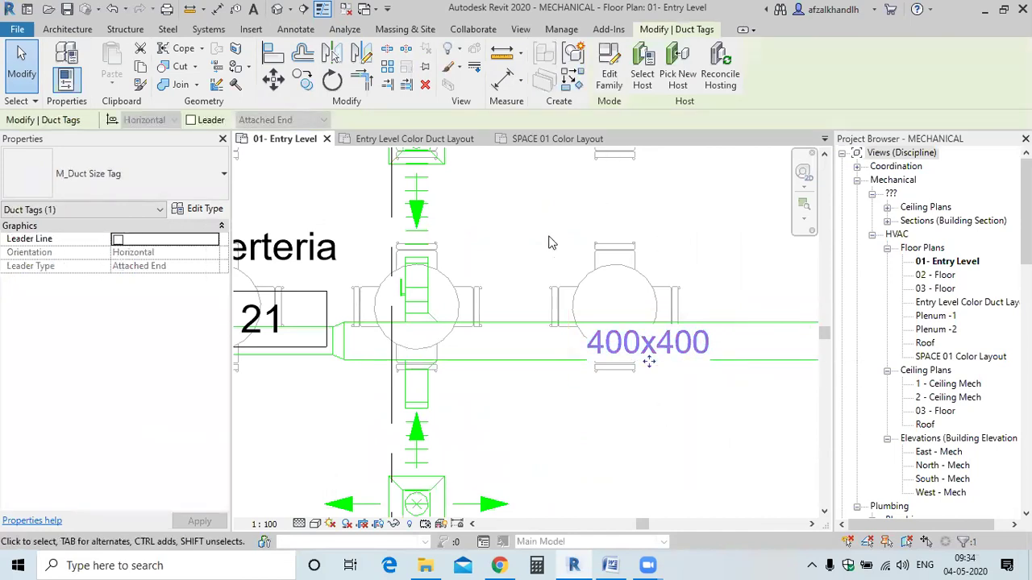
pyautogui.click(551, 243)
# Start tagging by category and set the loaded tag for the ducts category to M_Duct System Abbreviation Tag.
pyautogui.click(295, 29)
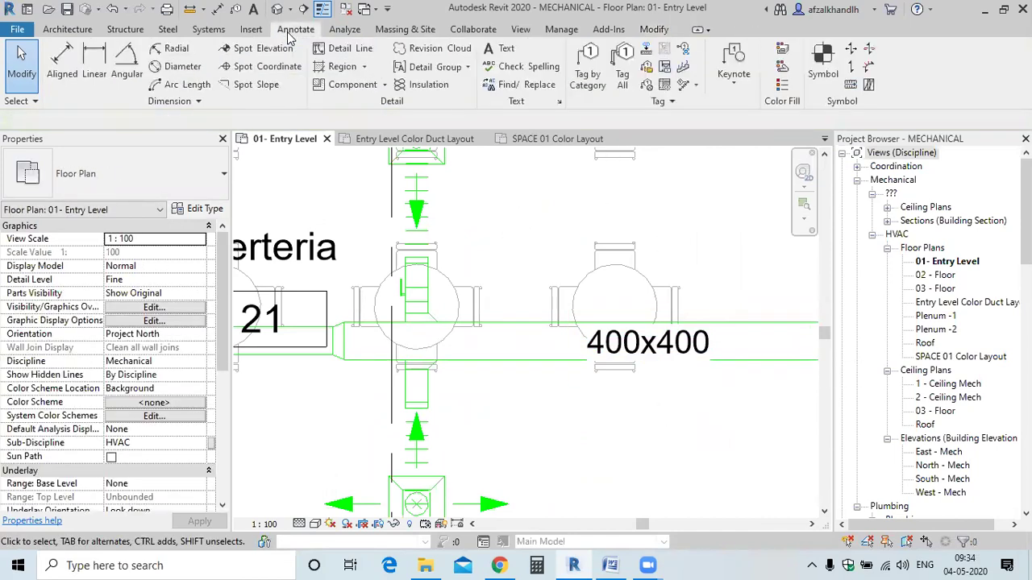
pyautogui.click(599, 86)
pyautogui.scroll(-3, 523, 290)
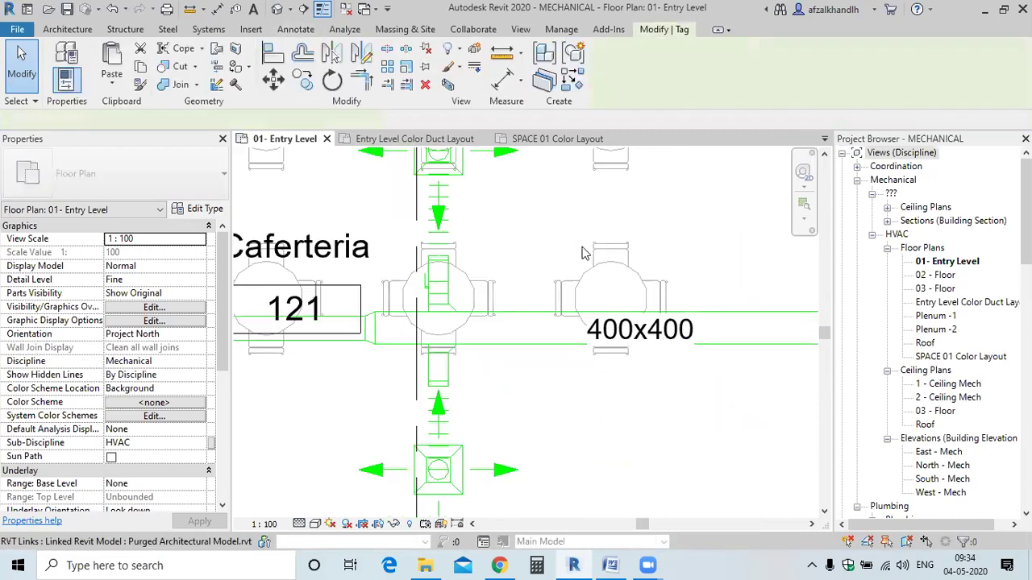
pyautogui.moveTo(516, 299); pyautogui.dragTo(668, 306, button='middle')
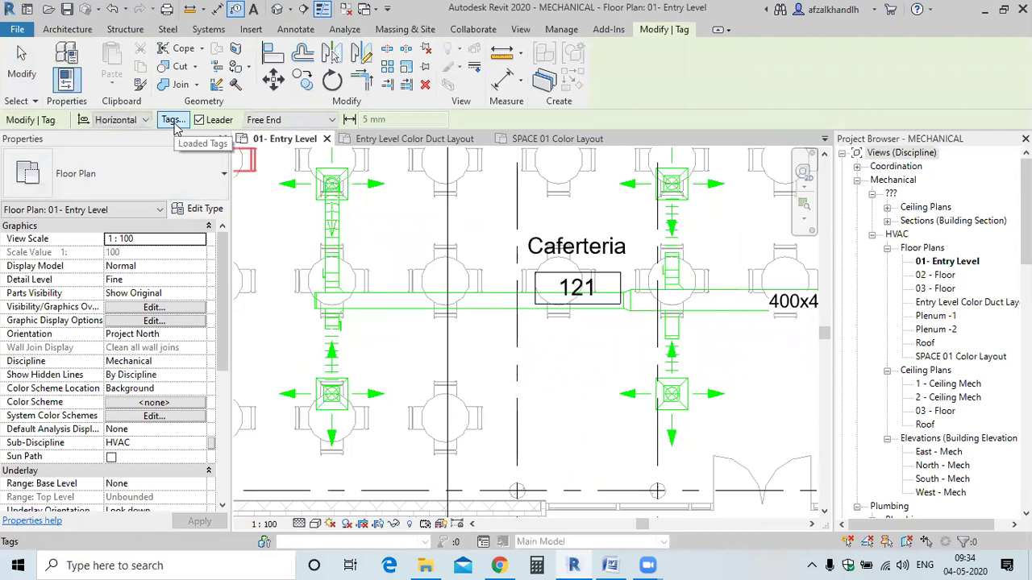
pyautogui.click(171, 121)
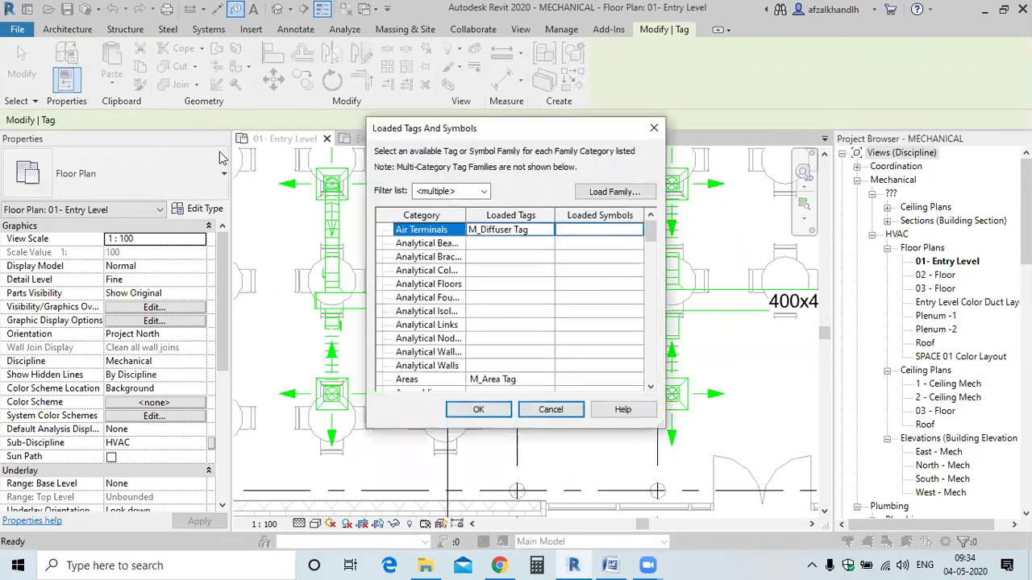
pyautogui.scroll(-3, 487, 290)
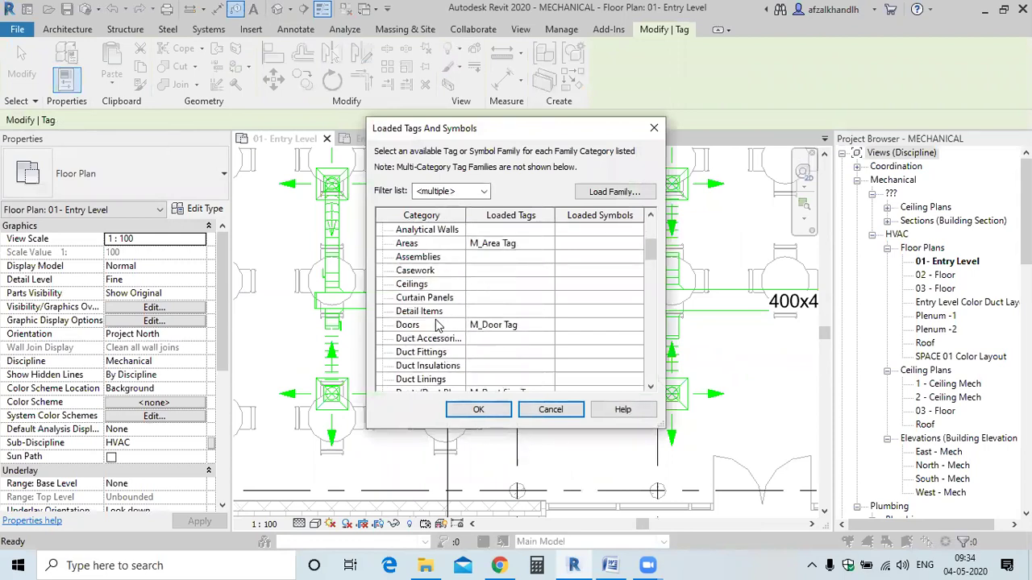
pyautogui.scroll(-1, 439, 339)
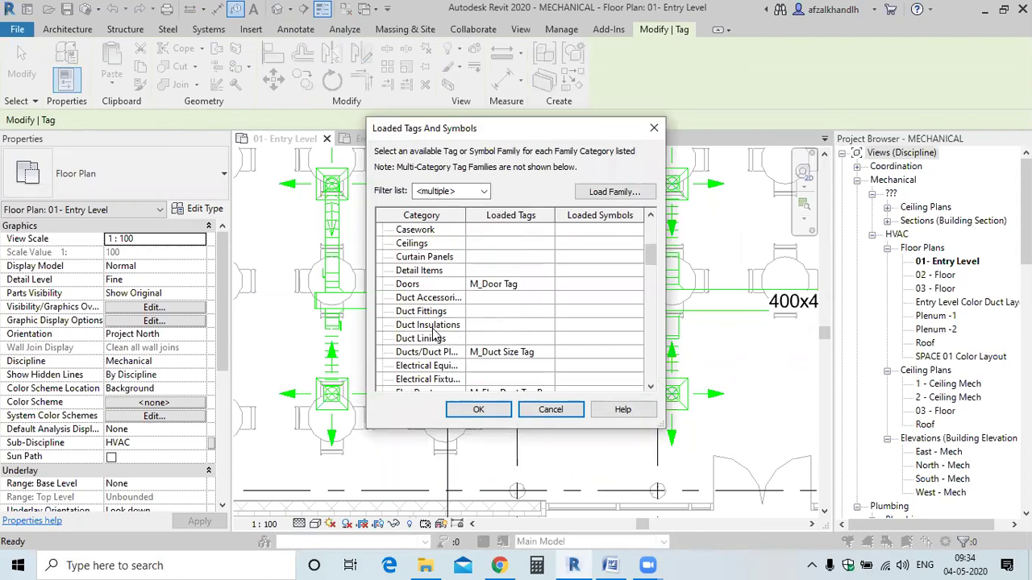
pyautogui.scroll(-1, 435, 337)
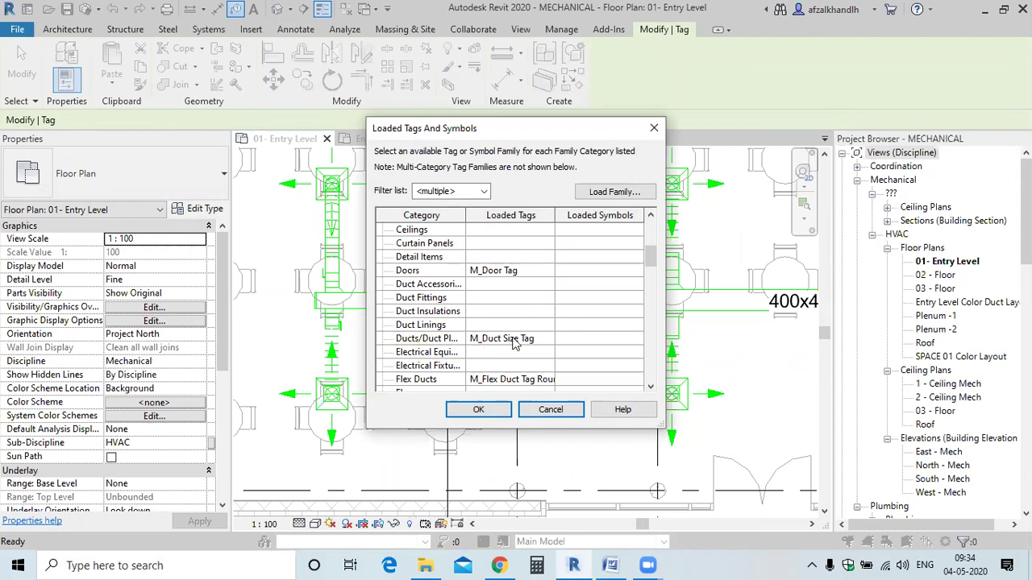
pyautogui.click(545, 340)
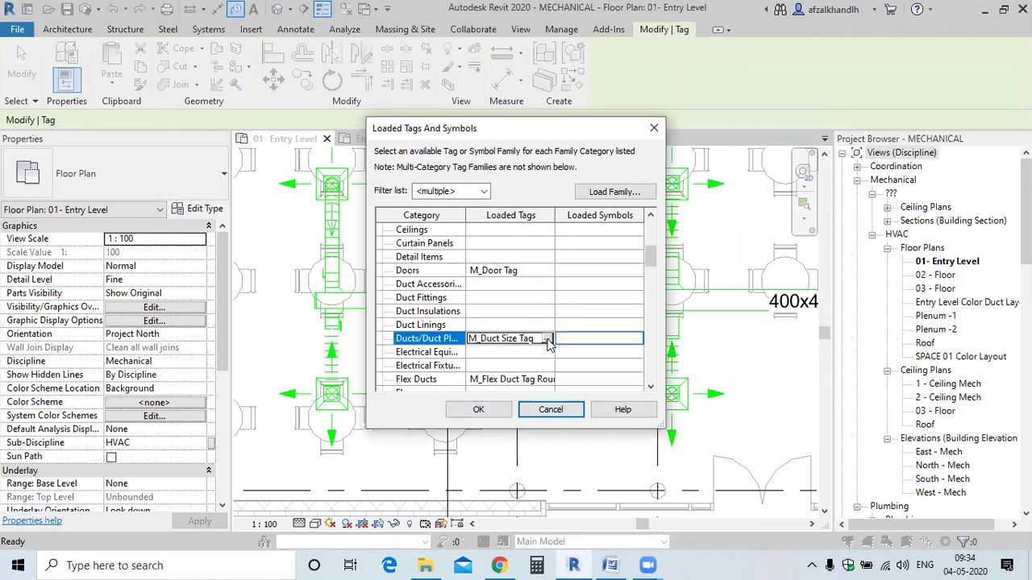
pyautogui.click(546, 338)
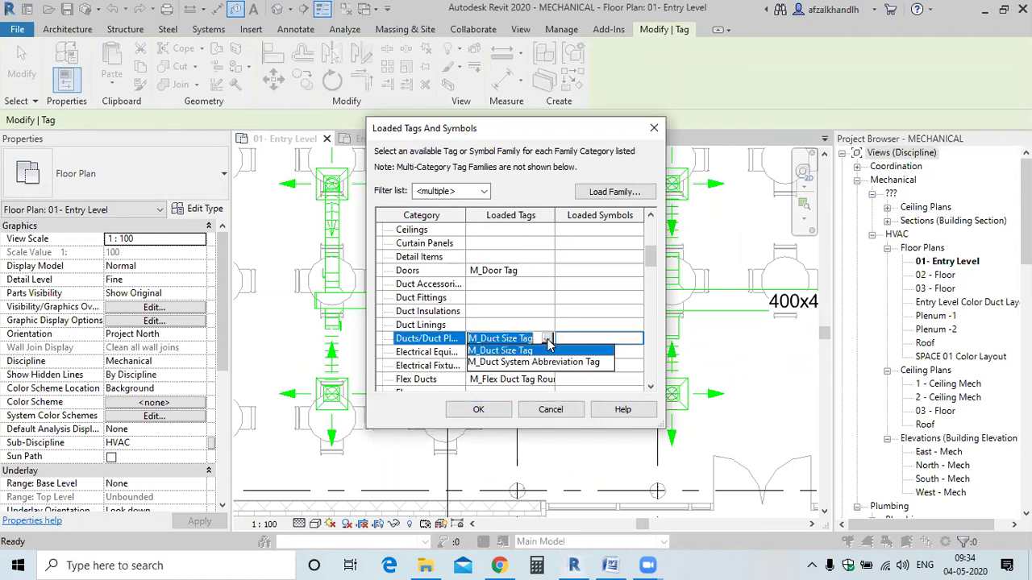
pyautogui.click(494, 363)
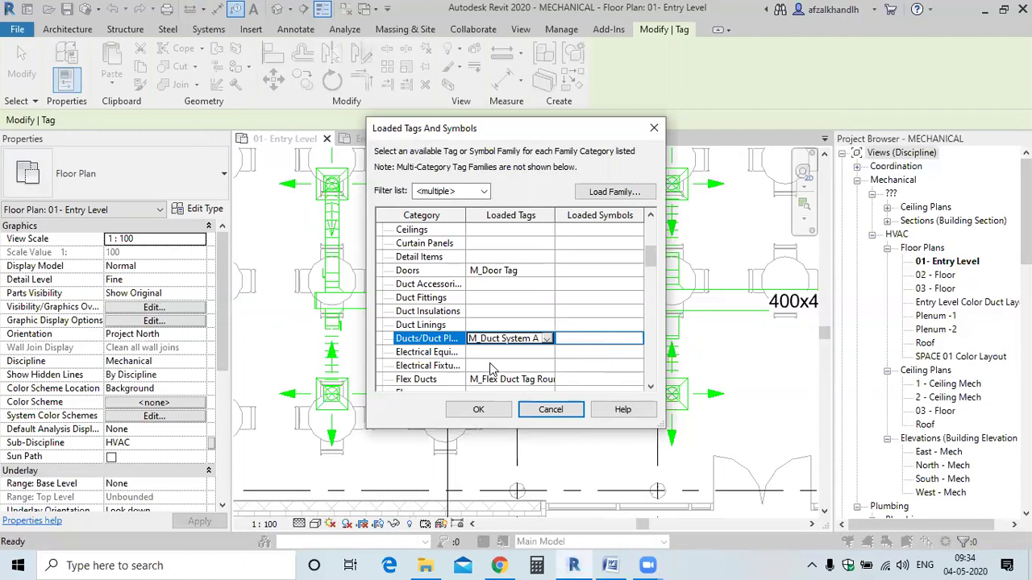
pyautogui.click(479, 409)
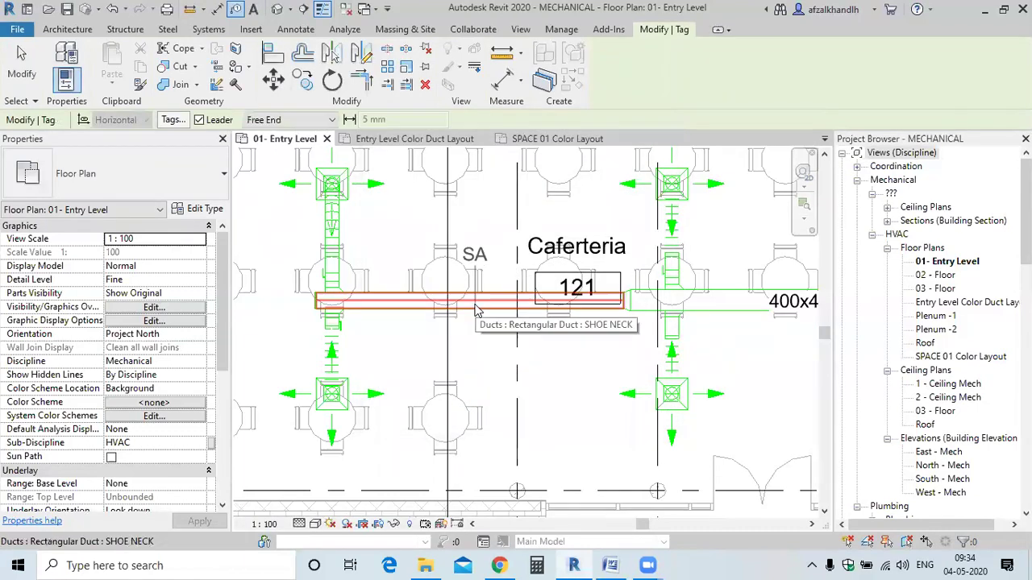
# Tag the narrower Cafeteria duct with its system abbreviation, using an elbowed free-end leader and horizontal text above the duct.
pyautogui.scroll(2, 477, 310)
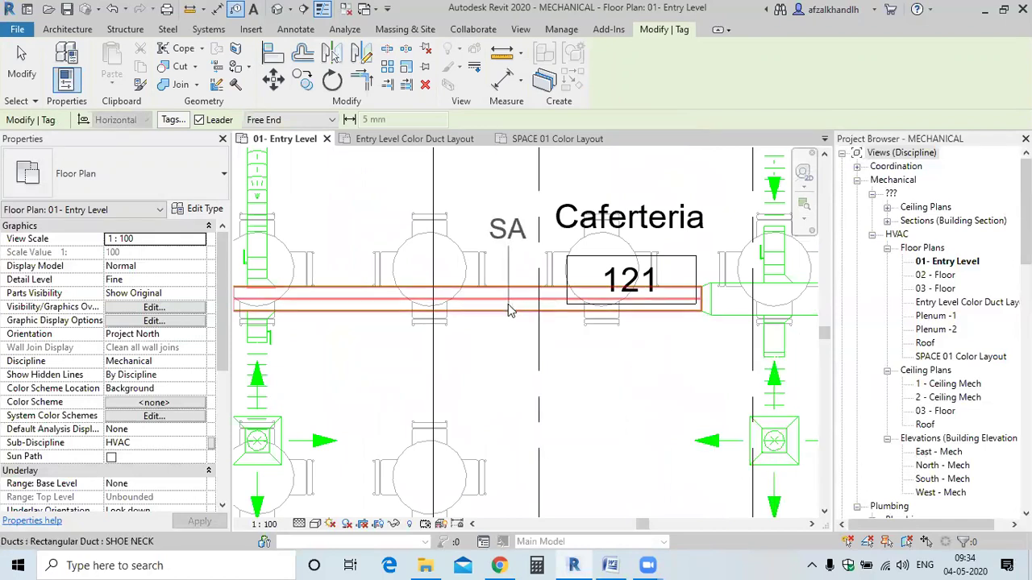
pyautogui.click(507, 304)
pyautogui.click(473, 217)
pyautogui.click(377, 218)
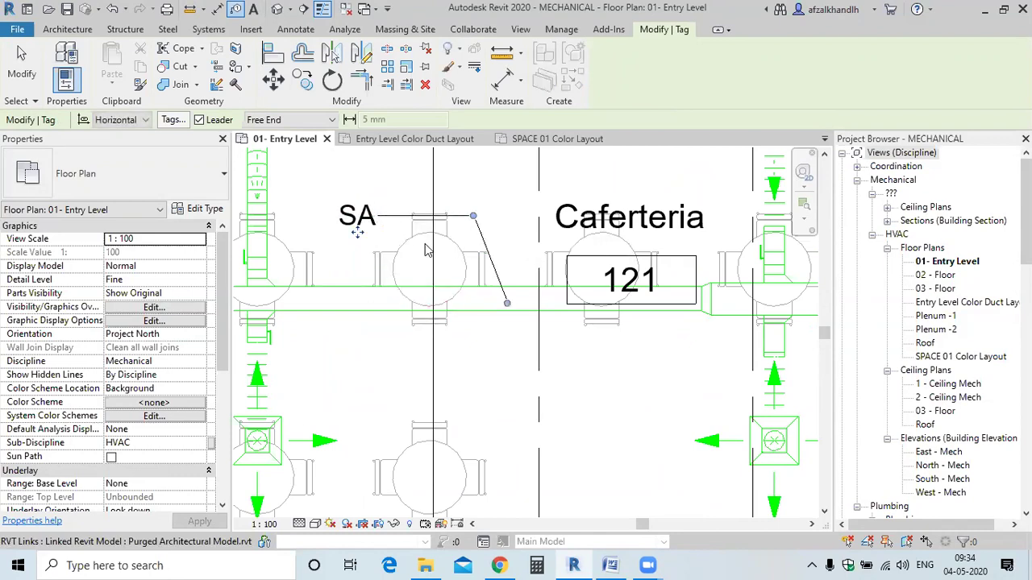
pyautogui.press('Escape')
# Open the M_Duct System Abbreviation Tag family from the narrower duct's tag to examine its label, and close the family.
pyautogui.scroll(-3, 586, 327)
pyautogui.scroll(2, 686, 349)
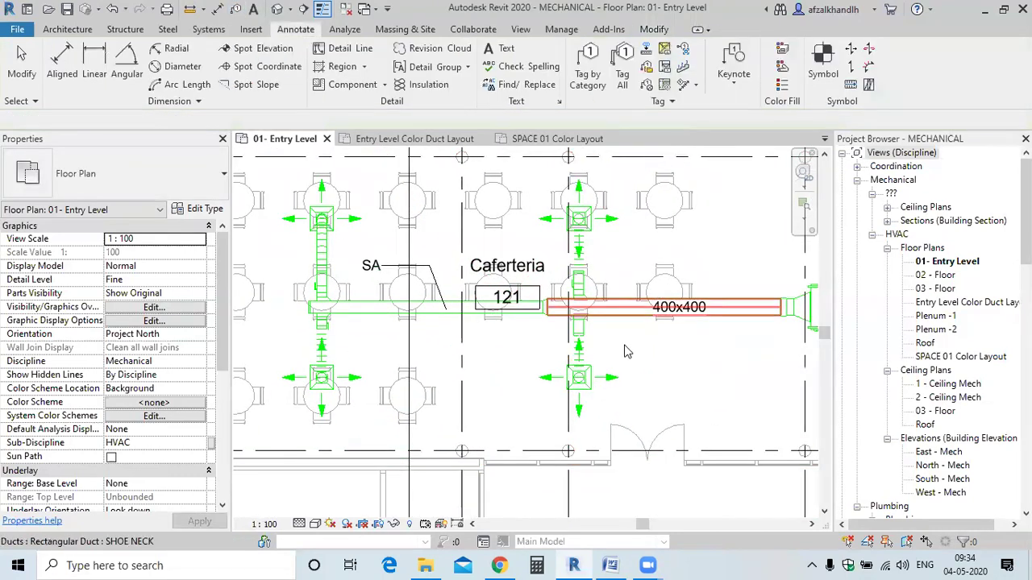
pyautogui.scroll(1, 704, 336)
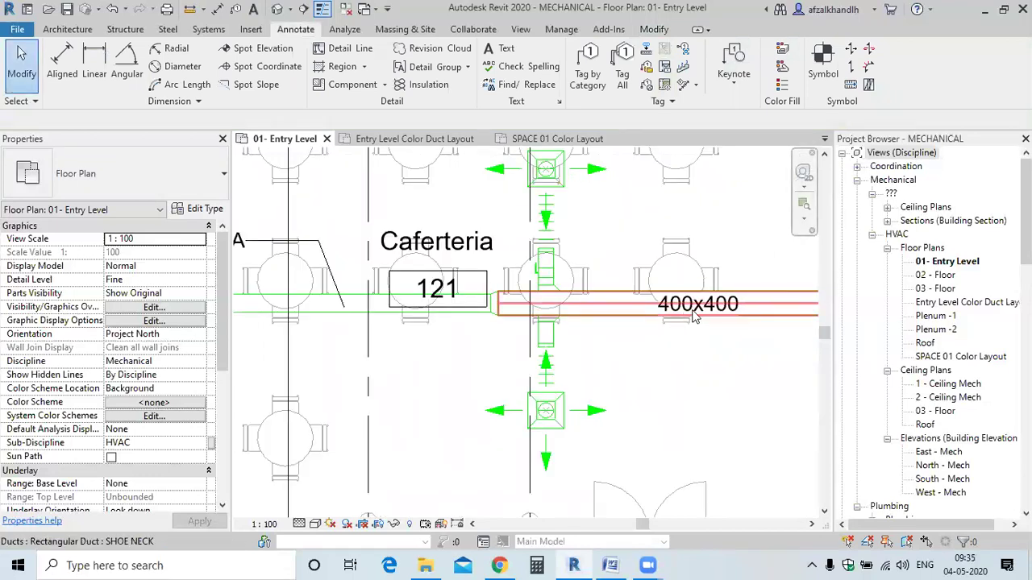
pyautogui.scroll(1, 681, 331)
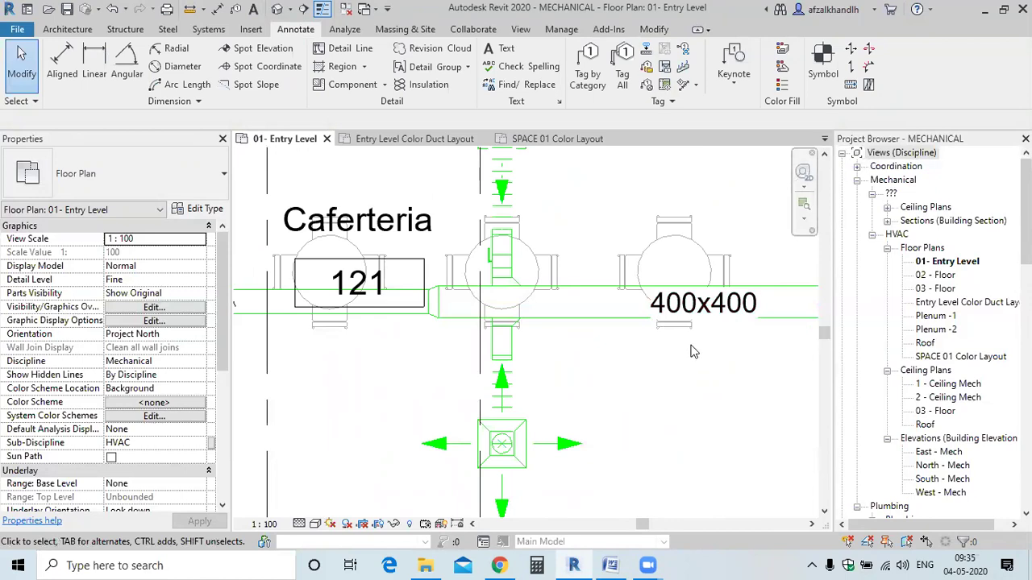
pyautogui.scroll(-3, 665, 352)
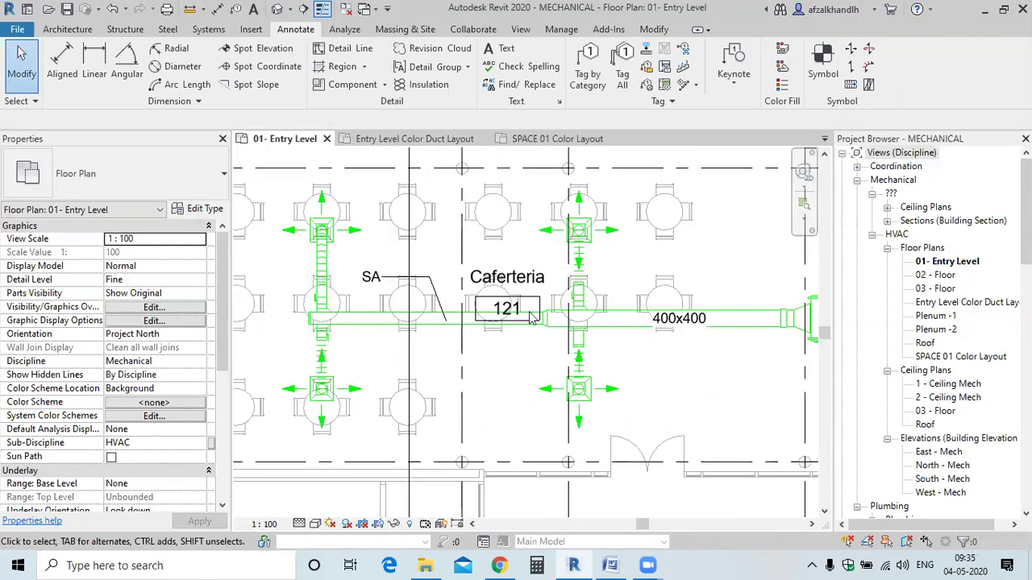
pyautogui.scroll(2, 386, 280)
pyautogui.click(387, 280)
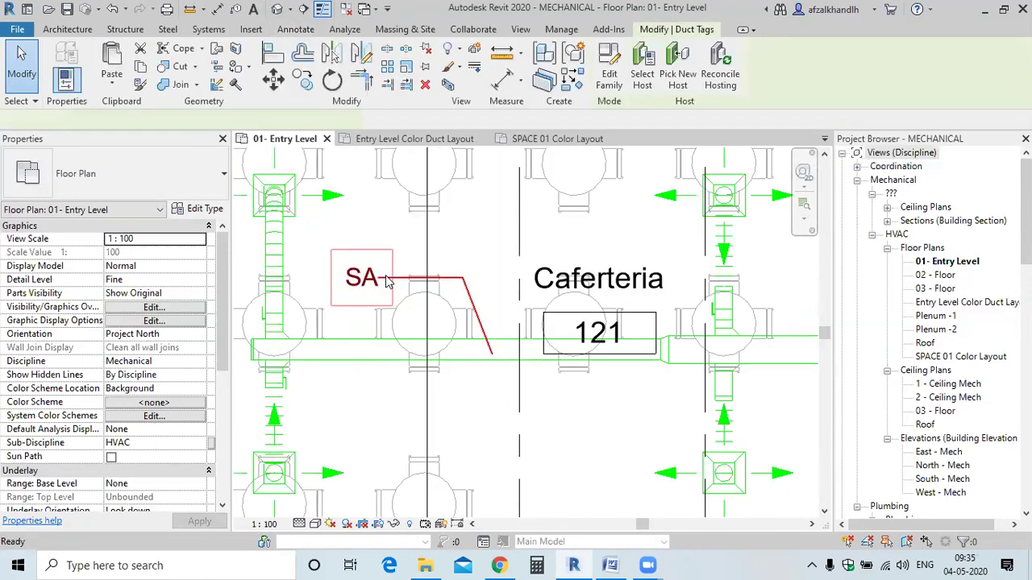
pyautogui.doubleClick(388, 279)
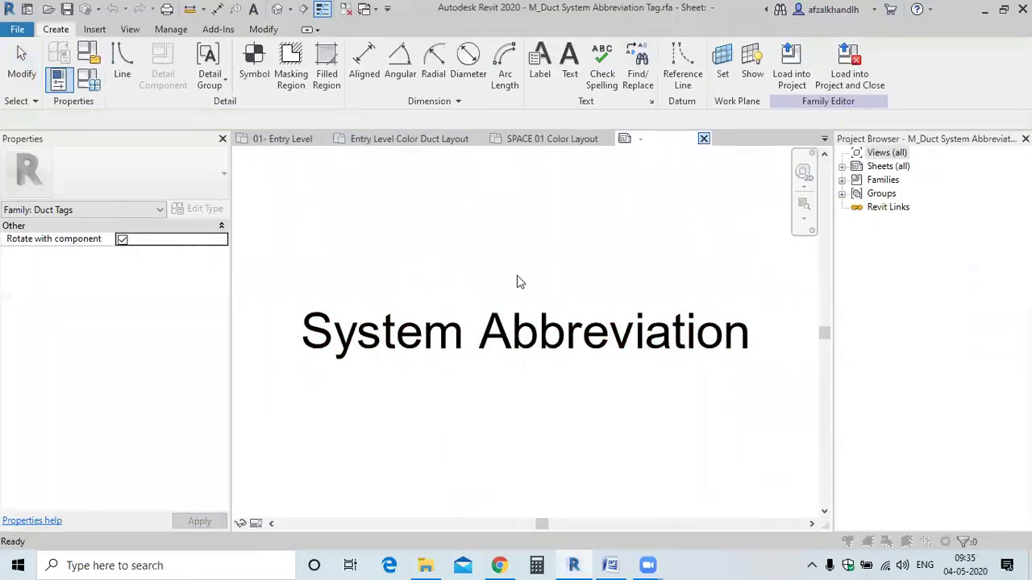
pyautogui.hotkey('ctrl', 'F4')
pyautogui.click(545, 293)
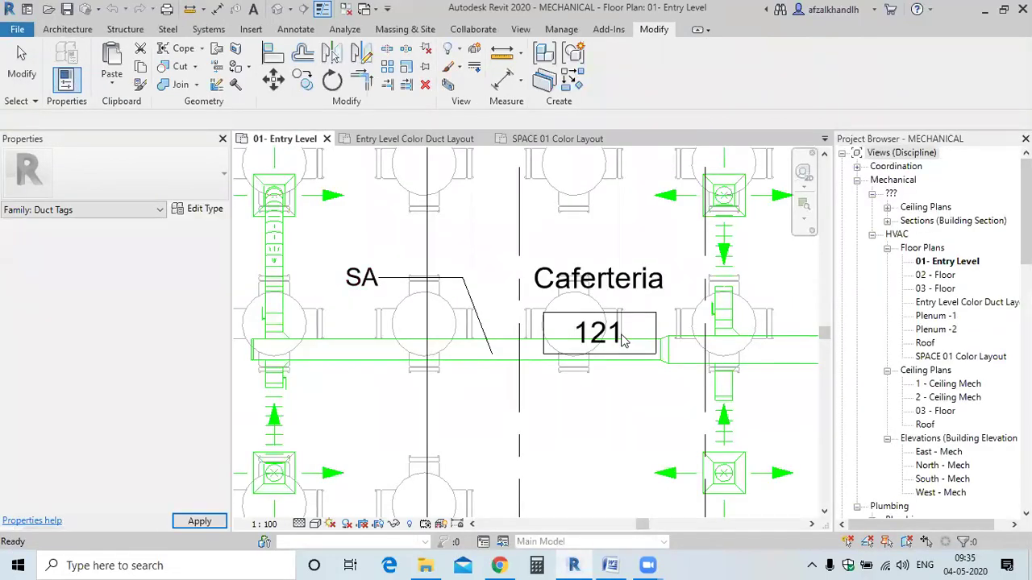
# Open the family of the 400x400 duct size tag on the cafeteria duct for editing.
pyautogui.scroll(-3, 621, 341)
pyautogui.scroll(4, 736, 347)
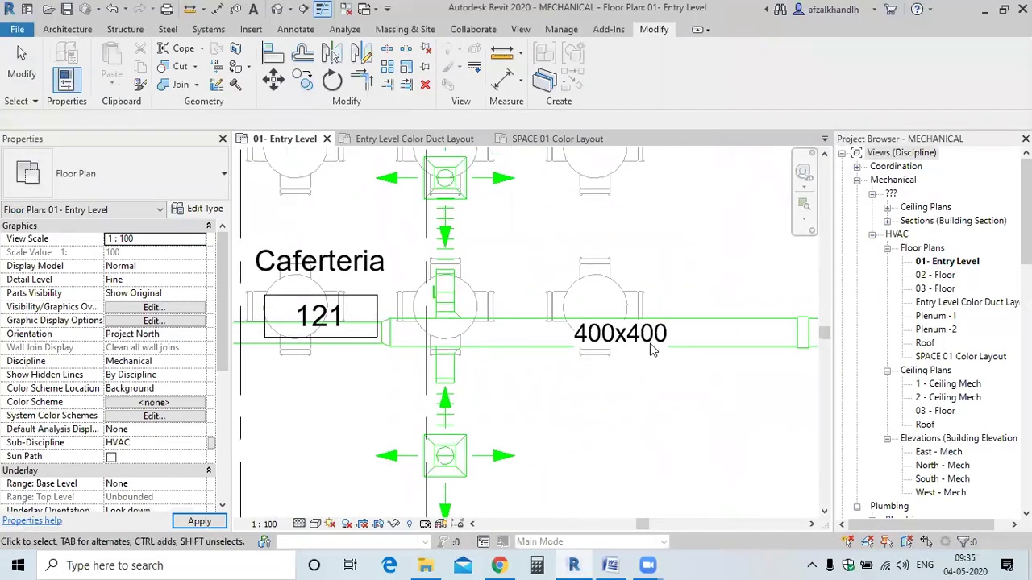
pyautogui.scroll(2, 652, 350)
pyautogui.click(603, 345)
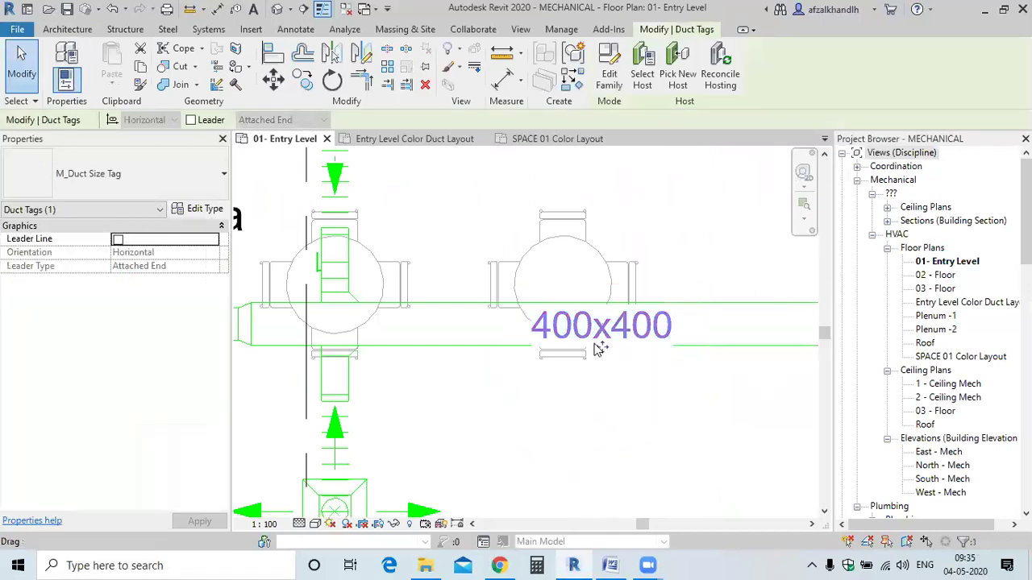
pyautogui.click(610, 74)
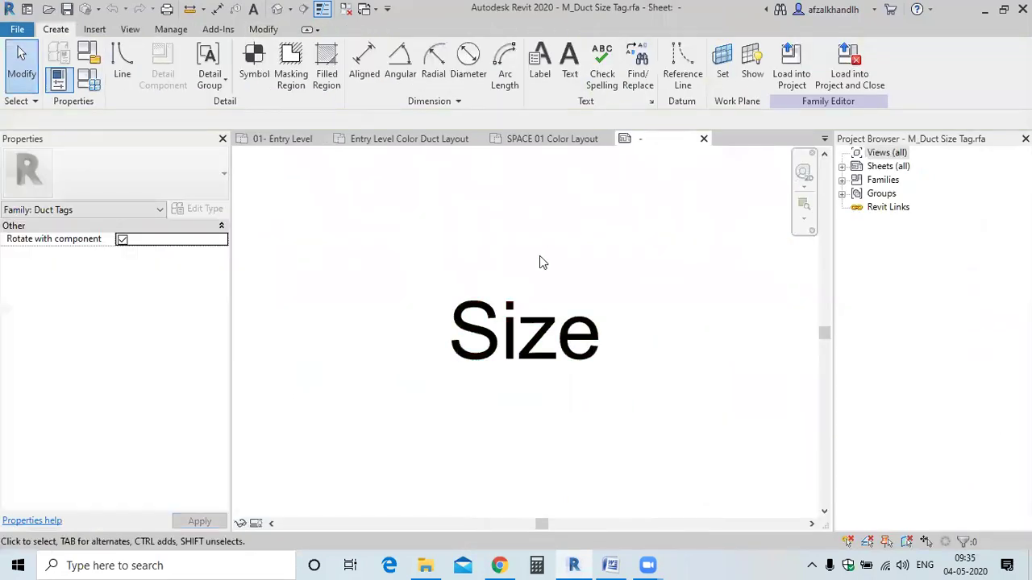
# Add the Bottom Elevation and Length parameters to the tag's label after Size.
pyautogui.click(549, 284)
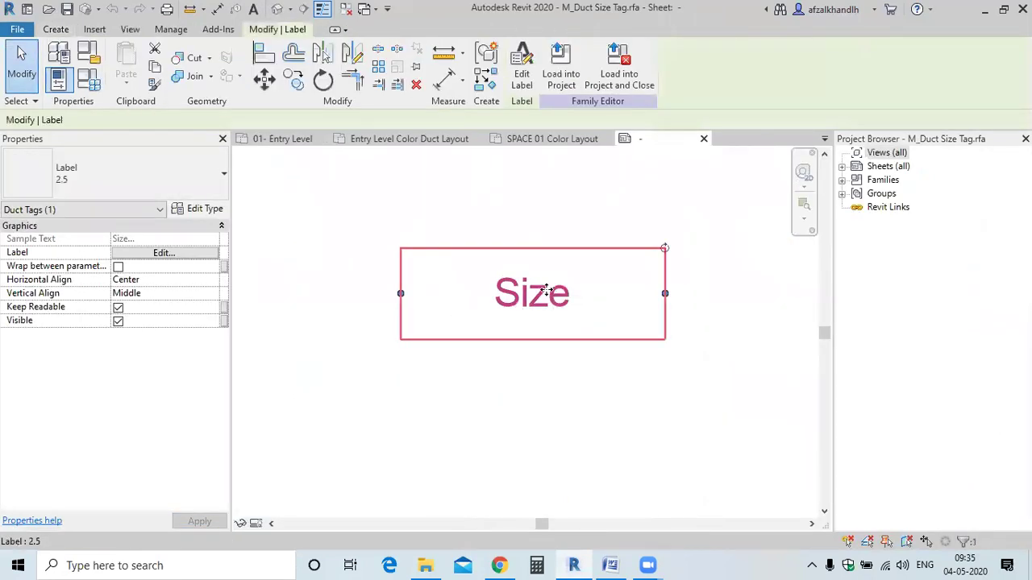
pyautogui.click(521, 80)
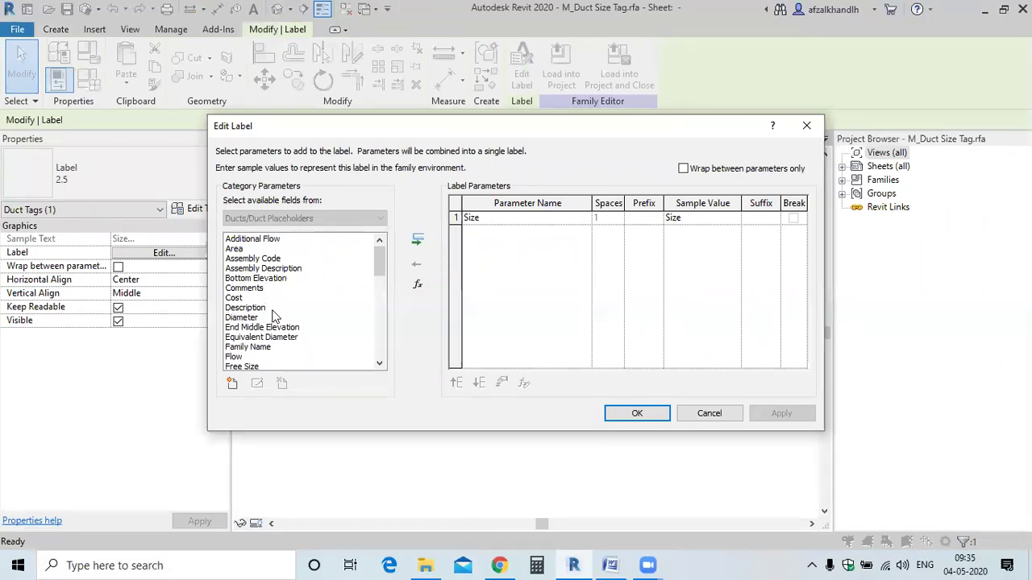
pyautogui.doubleClick(257, 278)
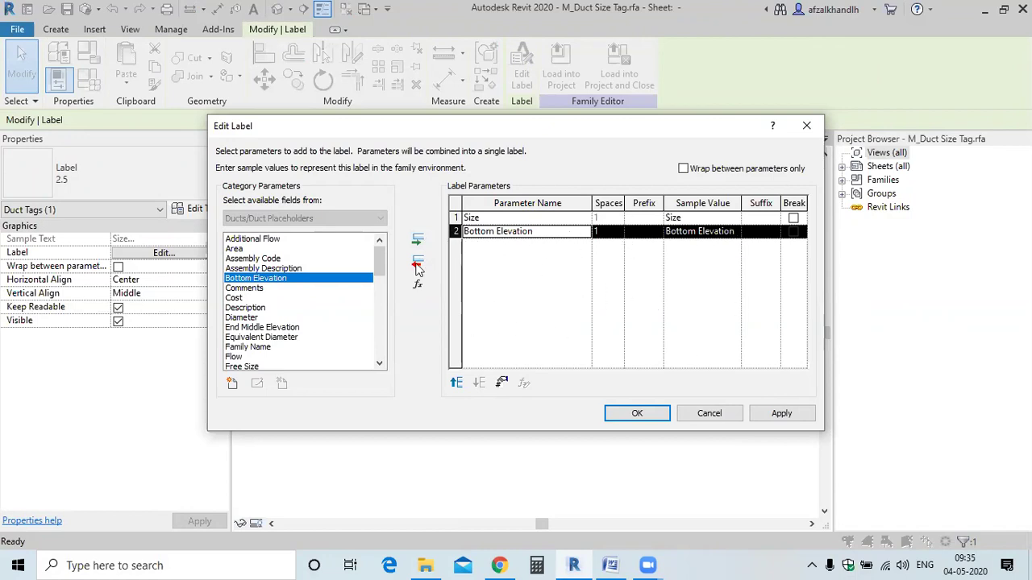
pyautogui.scroll(-1, 280, 337)
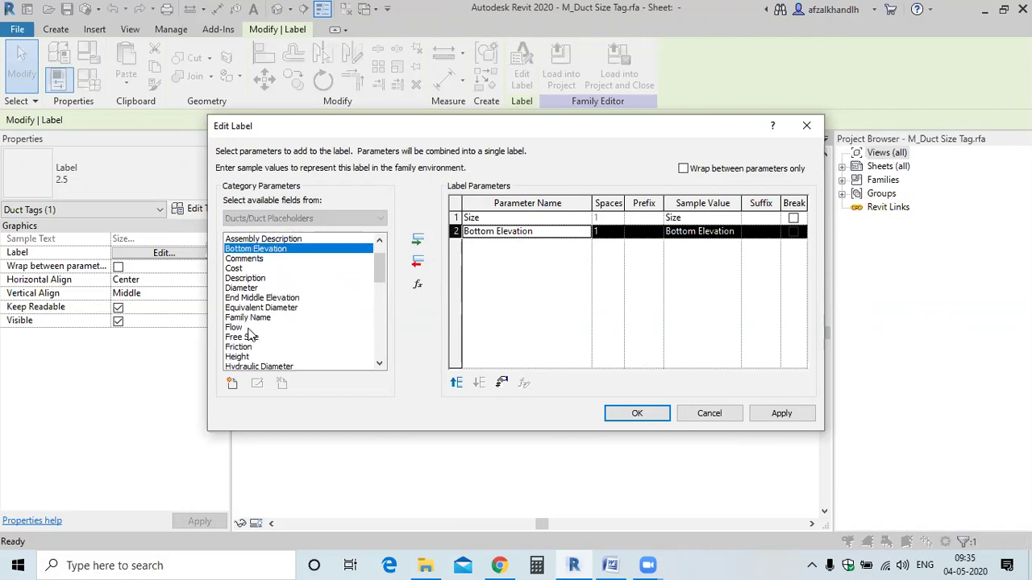
pyautogui.scroll(-3, 250, 333)
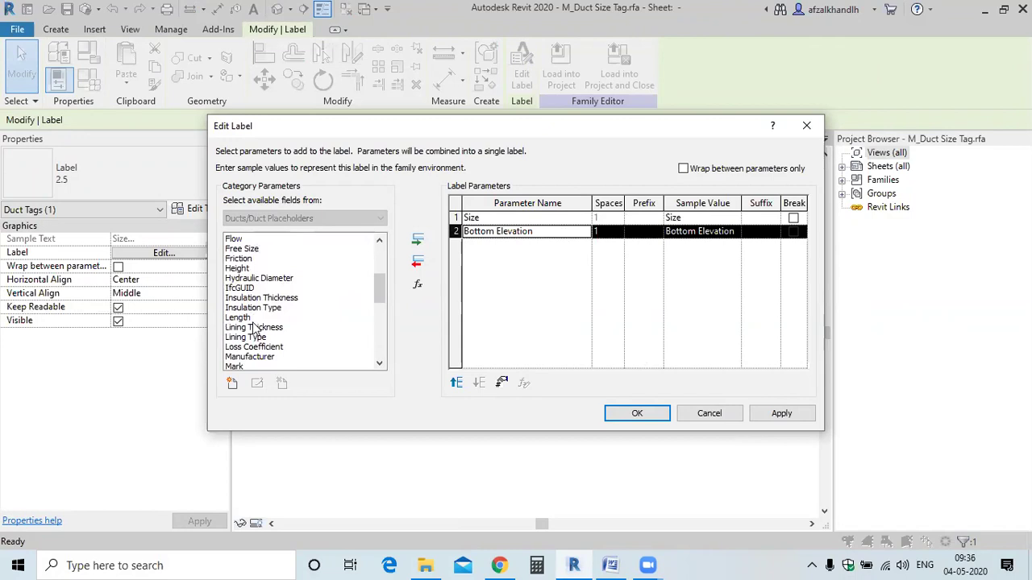
pyautogui.click(242, 319)
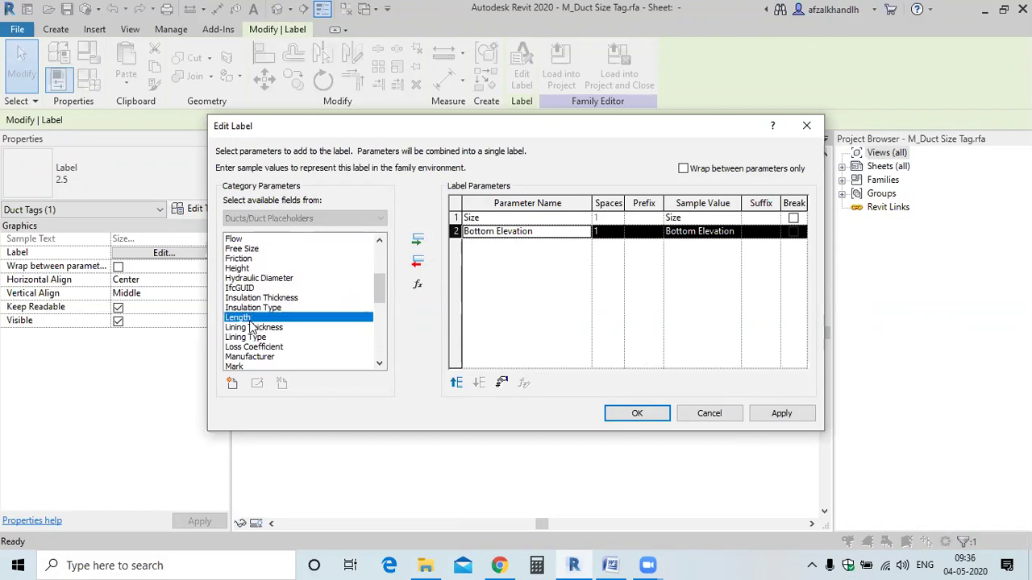
pyautogui.click(419, 242)
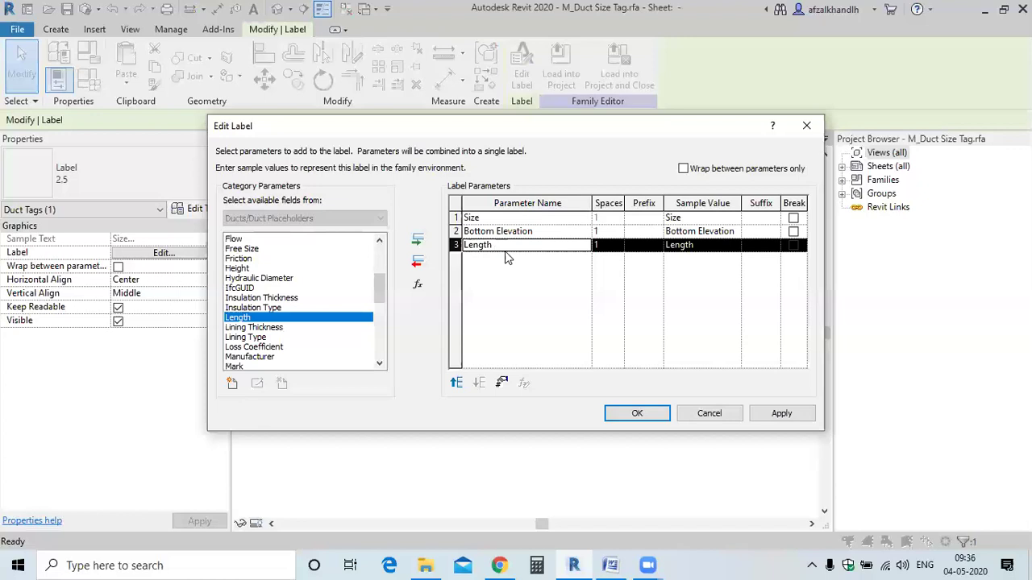
pyautogui.click(778, 414)
pyautogui.click(638, 414)
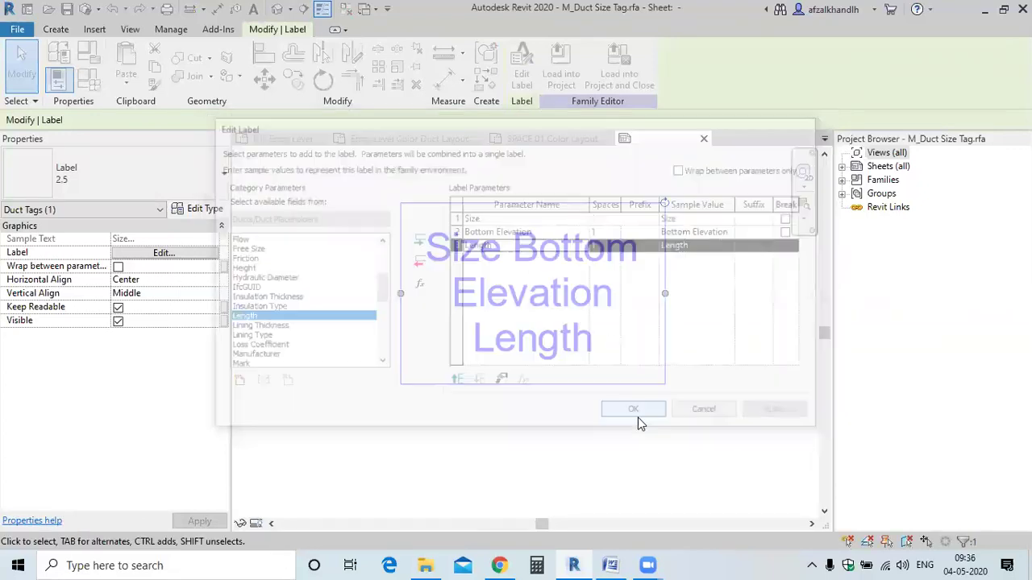
# Widen the label's box slightly and load the tag family into the project, overwriting the existing version.
pyautogui.moveTo(664, 294); pyautogui.dragTo(706, 298)
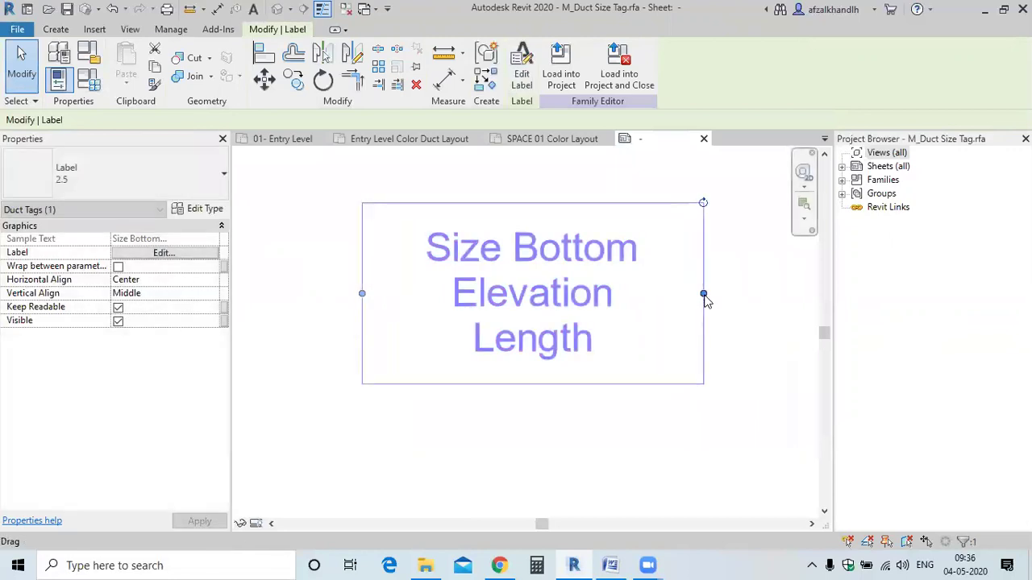
pyautogui.click(561, 64)
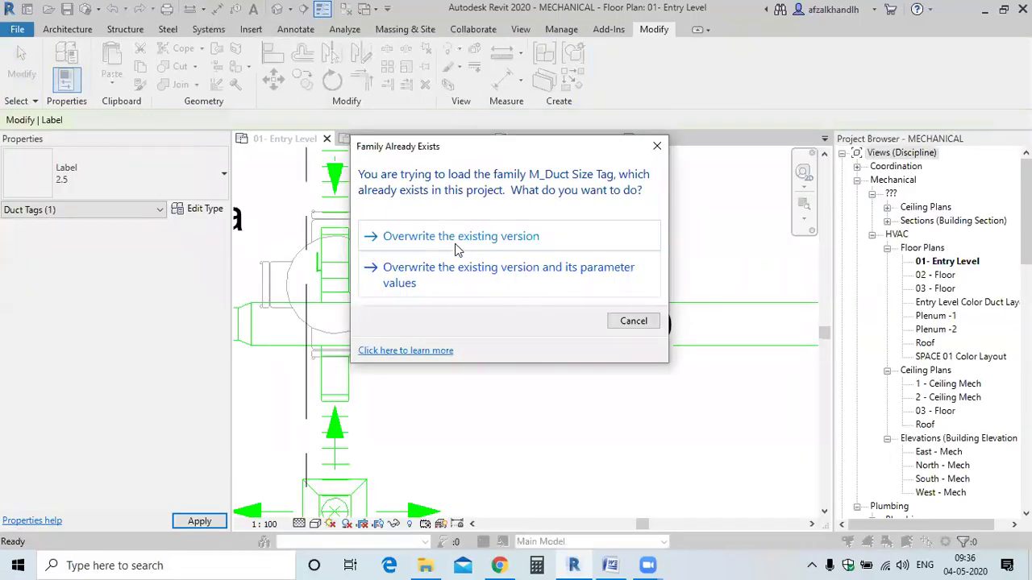
pyautogui.click(455, 243)
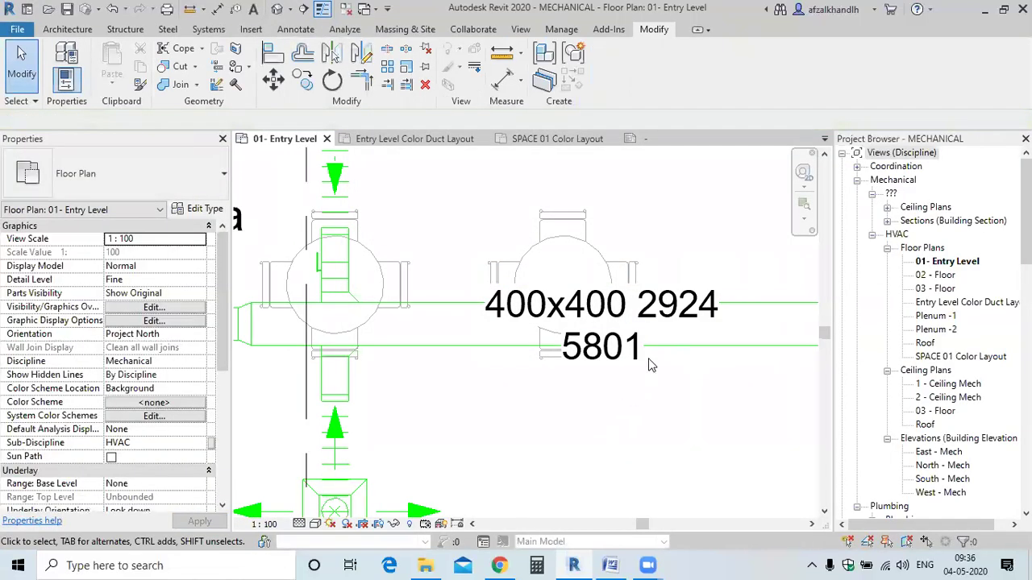
# Edit the duct tag's label to break after Size and Bottom Elevation, and reload the family over the existing version.
pyautogui.scroll(2, 652, 365)
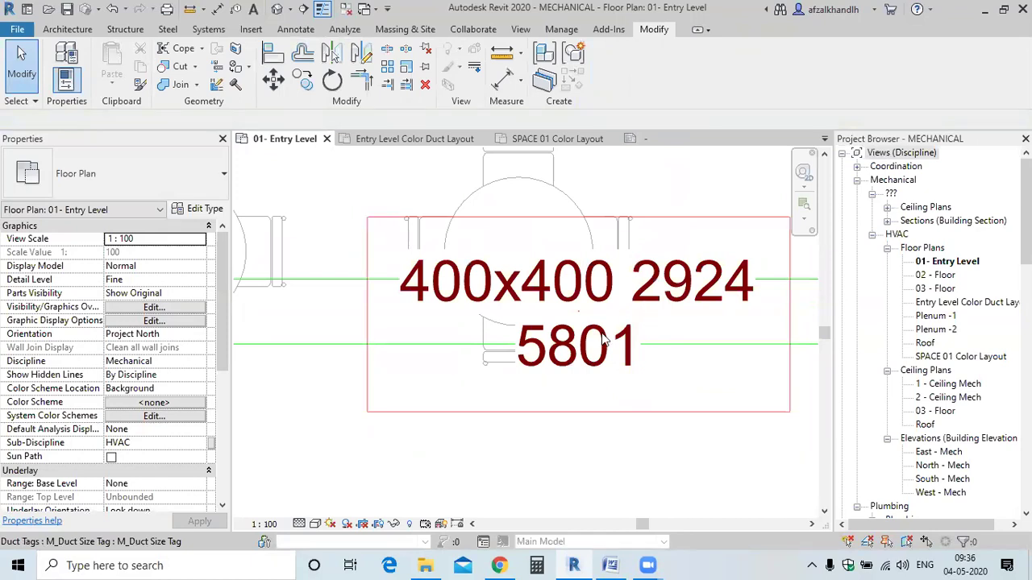
pyautogui.click(593, 389)
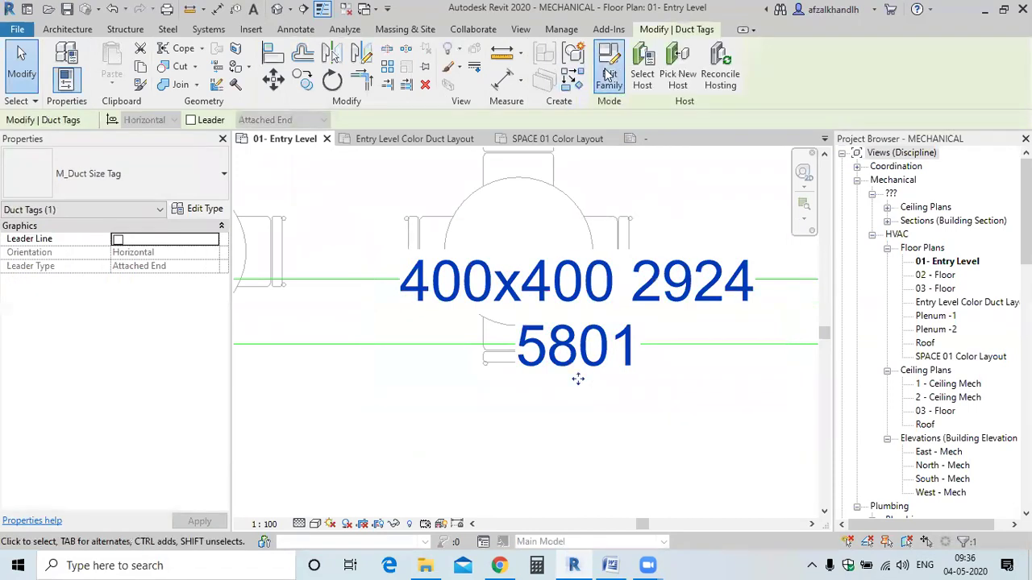
pyautogui.doubleClick(555, 281)
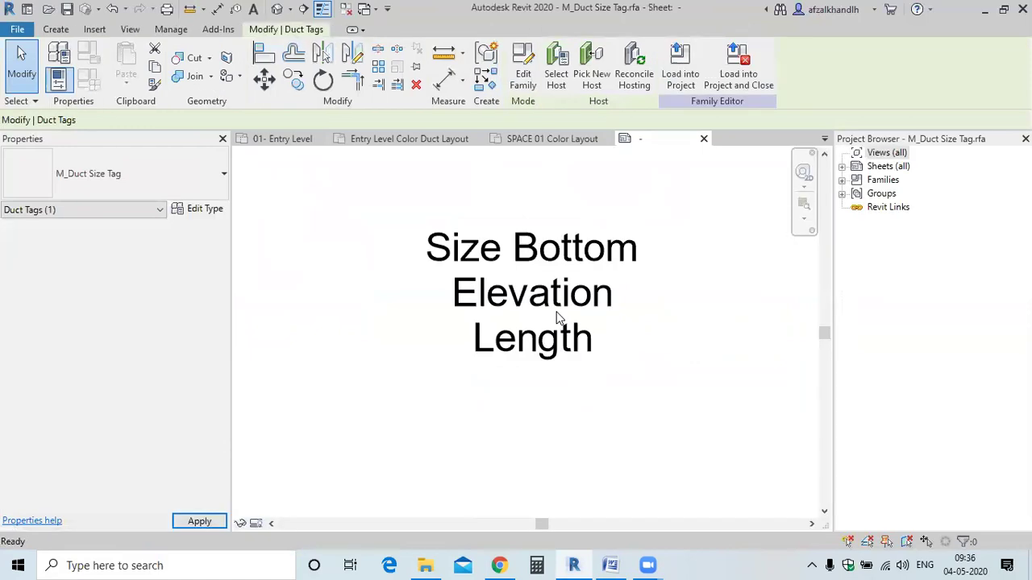
pyautogui.click(524, 274)
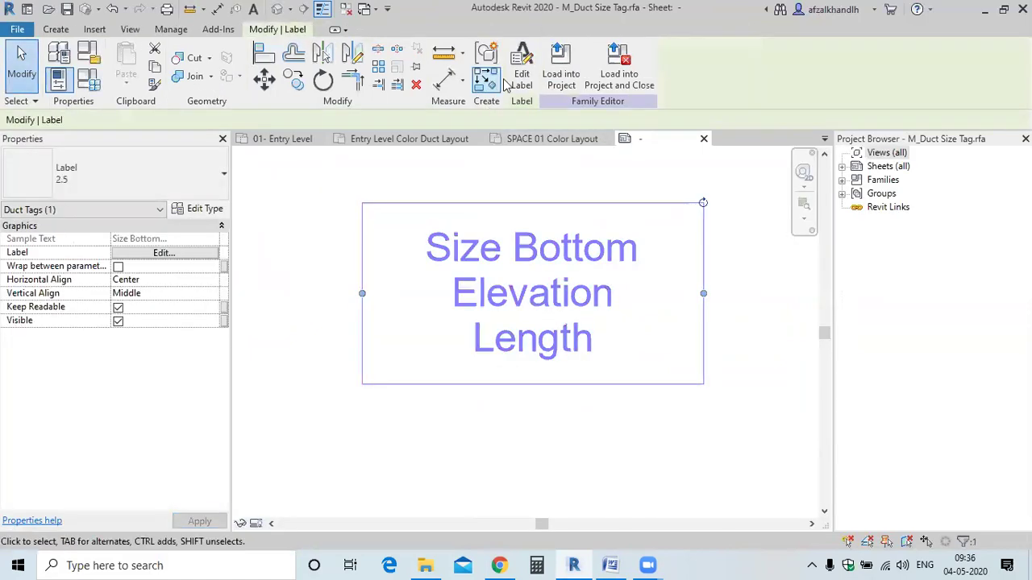
pyautogui.click(520, 81)
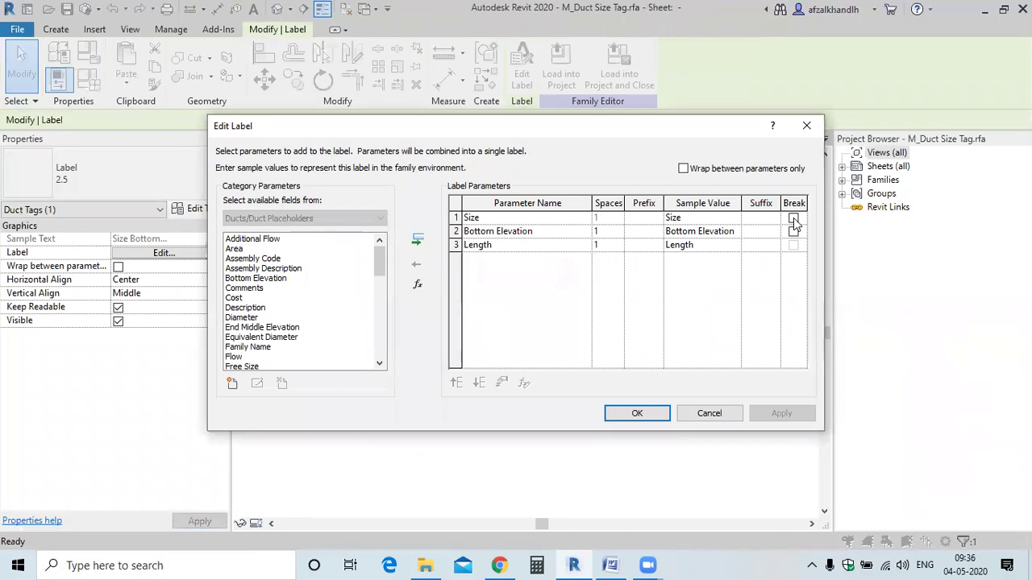
pyautogui.click(793, 219)
pyautogui.click(793, 232)
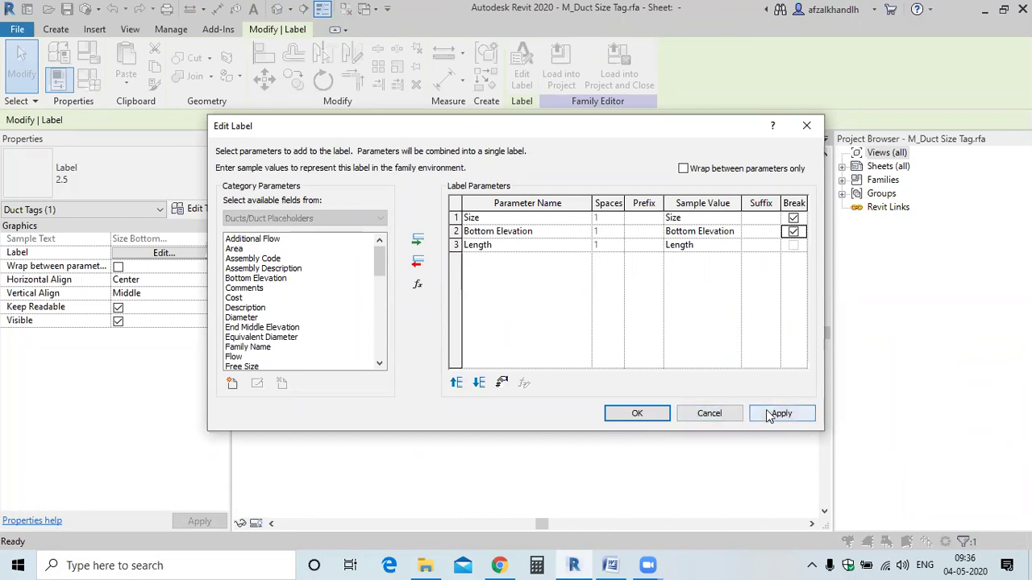
pyautogui.click(649, 413)
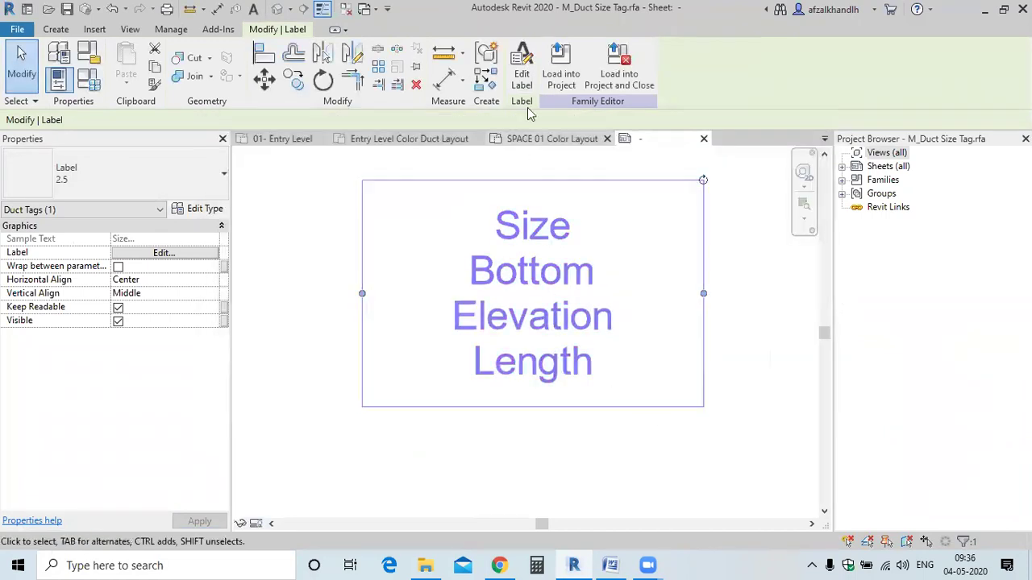
pyautogui.click(561, 75)
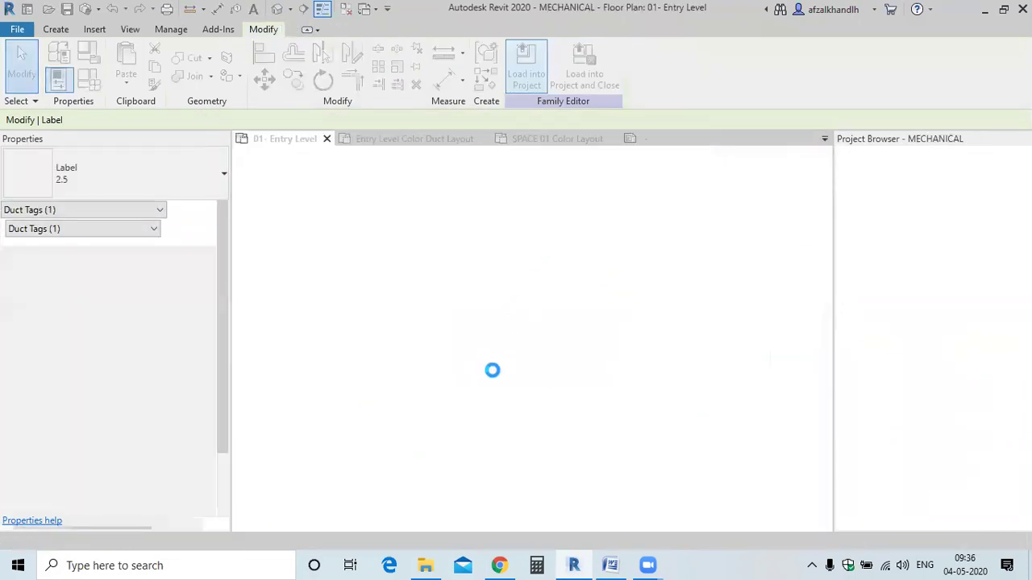
pyautogui.click(463, 244)
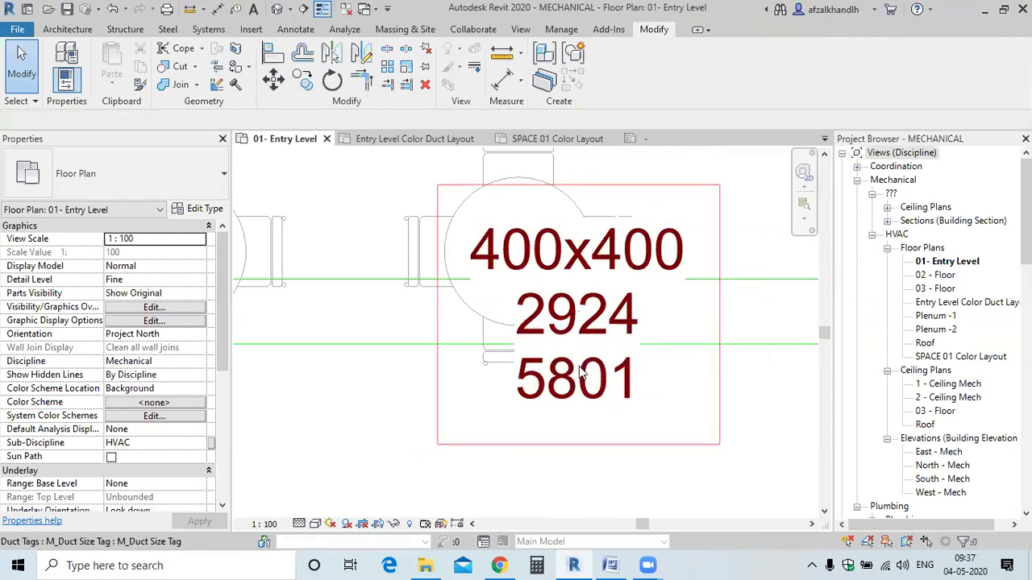
# Reopen the family of the three-line duct size tag for editing from the floor plan.
pyautogui.scroll(-2, 577, 304)
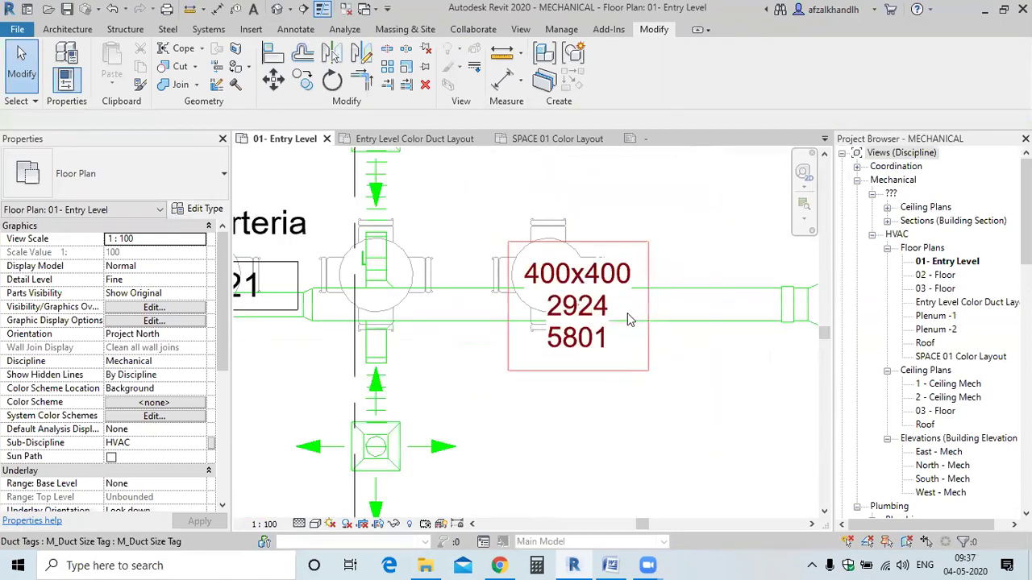
pyautogui.scroll(2, 564, 337)
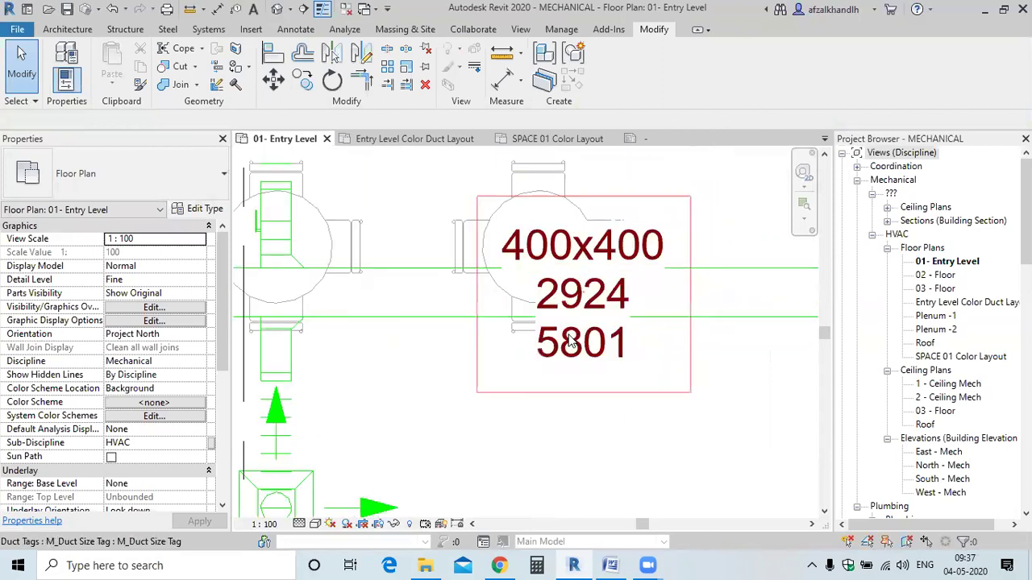
pyautogui.scroll(-2, 567, 353)
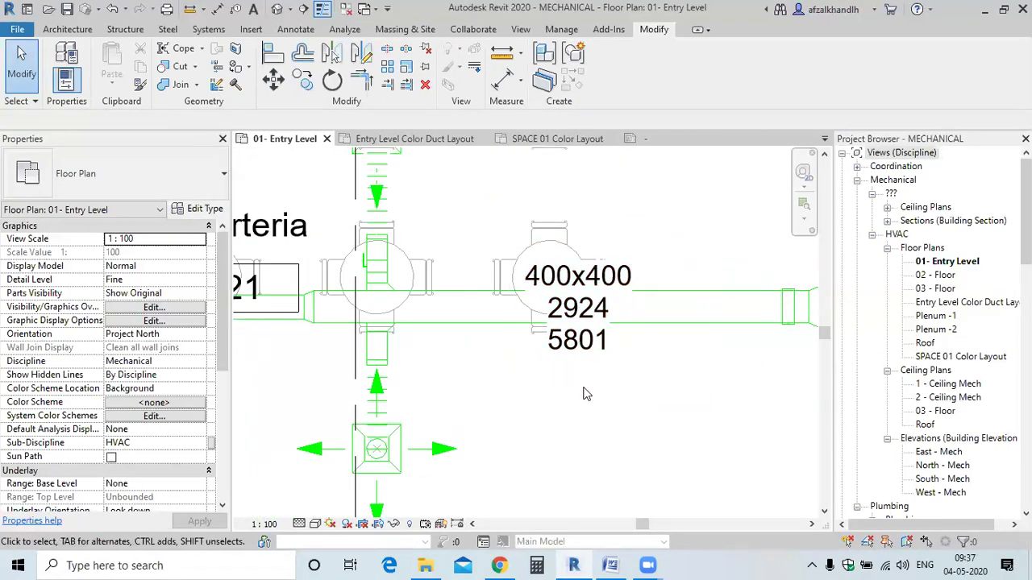
pyautogui.scroll(2, 584, 358)
pyautogui.scroll(2, 562, 298)
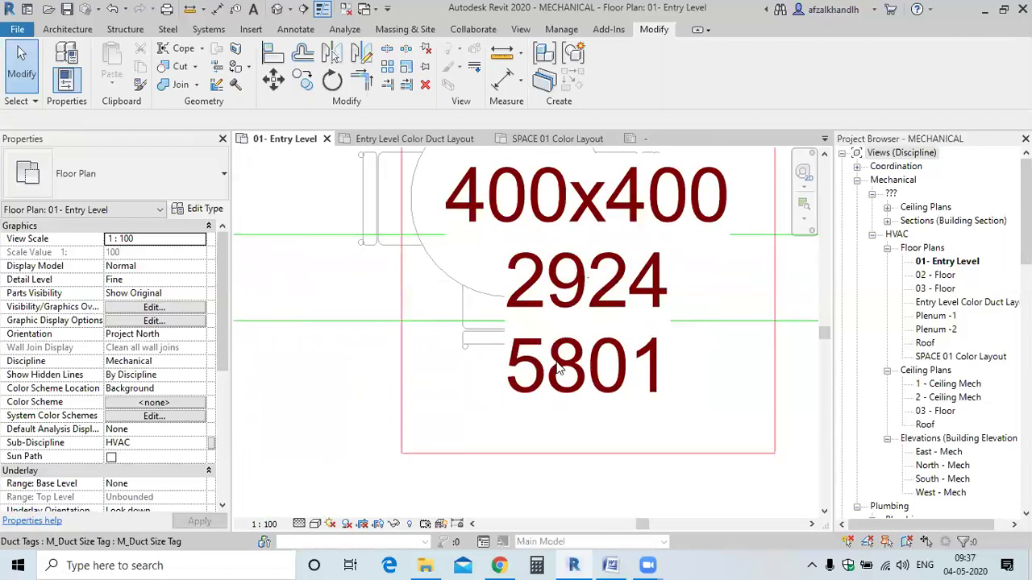
pyautogui.click(587, 405)
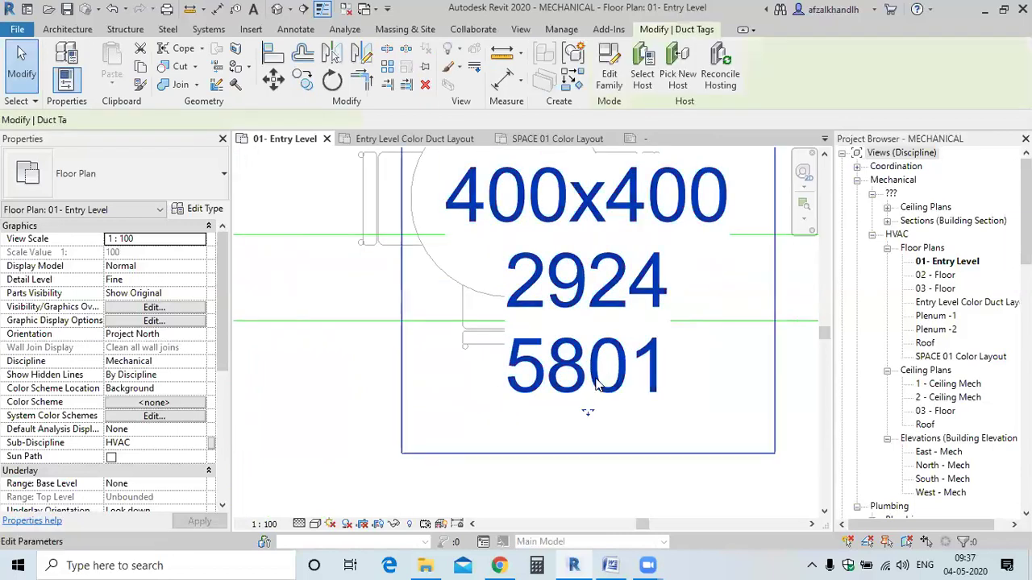
pyautogui.doubleClick(575, 225)
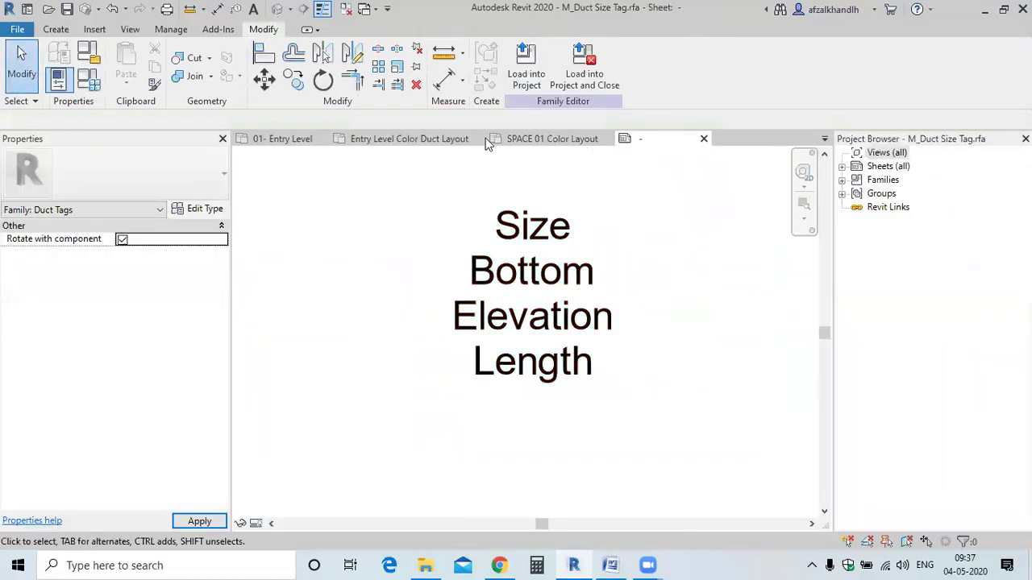
# Edit the duct tag's label to add the prefix BOD- to Bottom Elevation and Length- to Length.
pyautogui.click(510, 279)
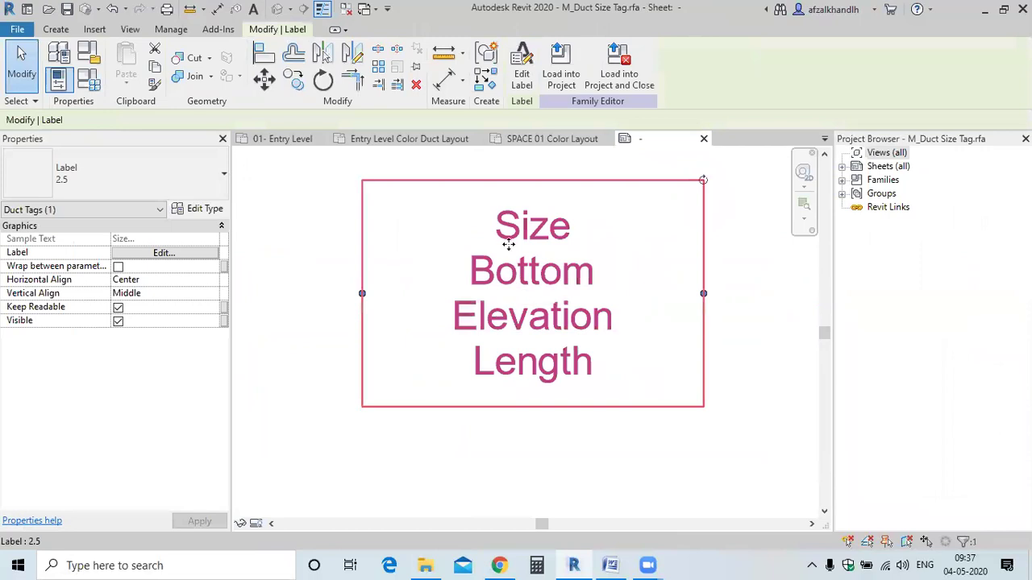
pyautogui.click(521, 75)
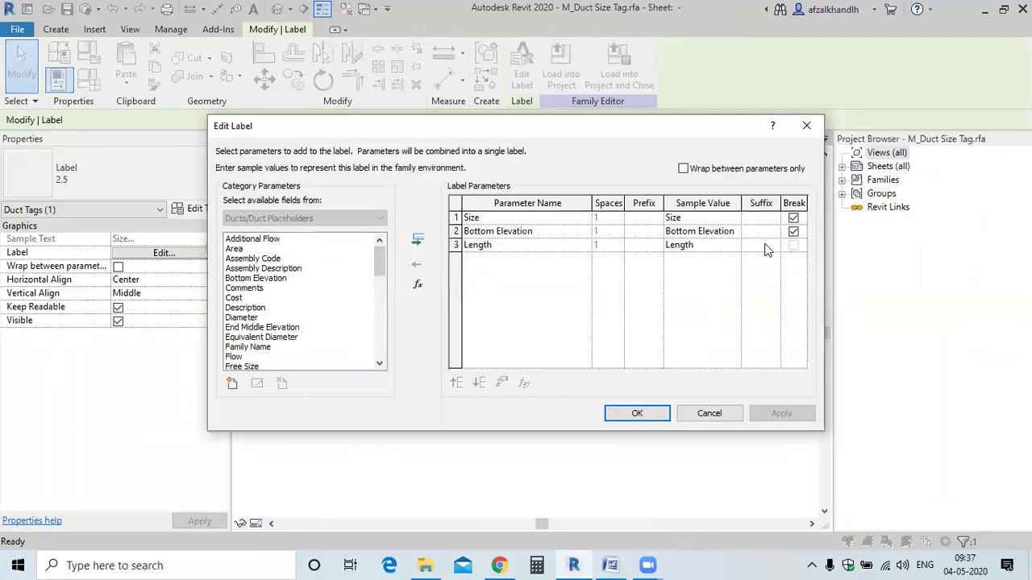
pyautogui.click(644, 232)
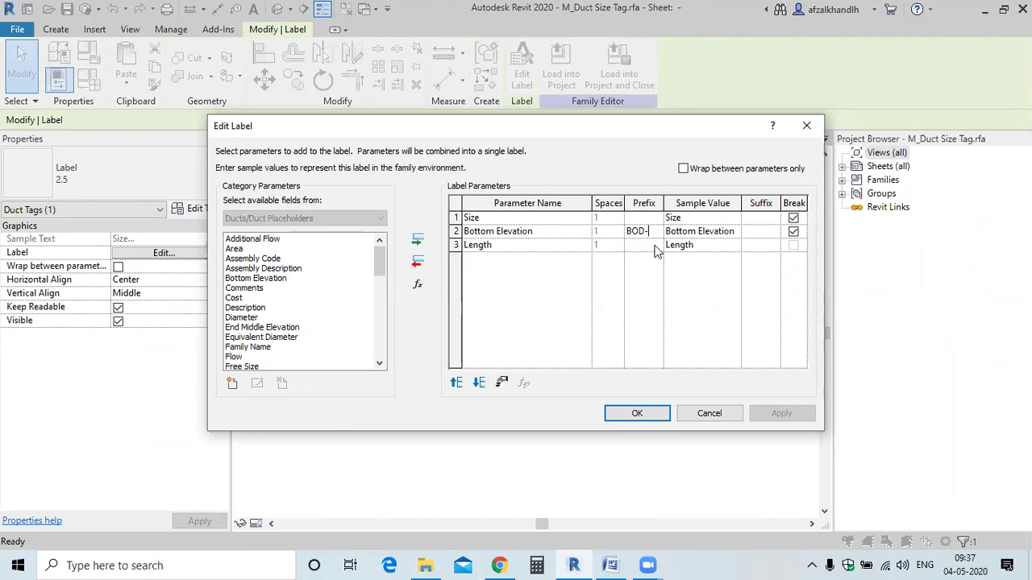
pyautogui.click(650, 247)
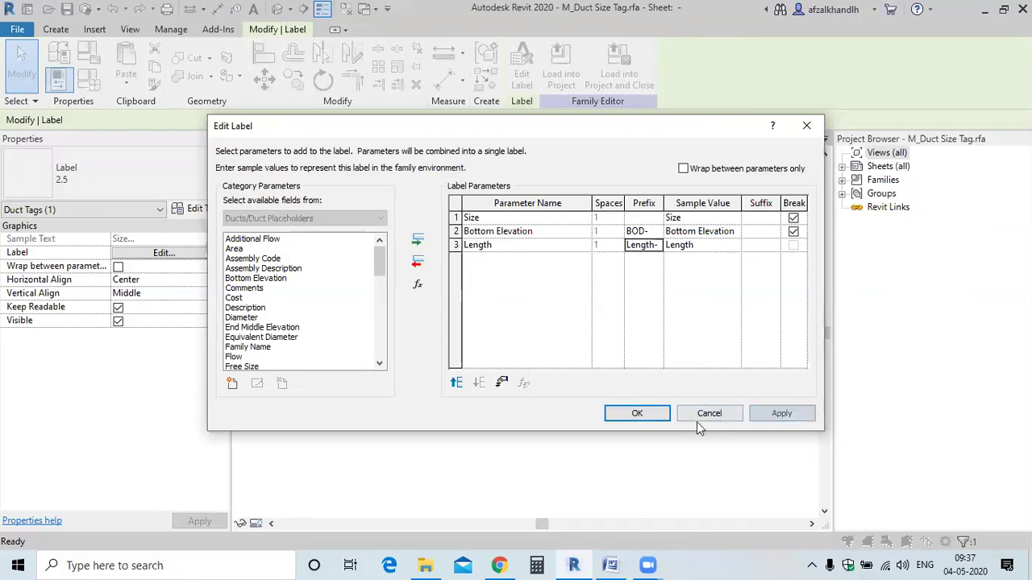
pyautogui.click(637, 414)
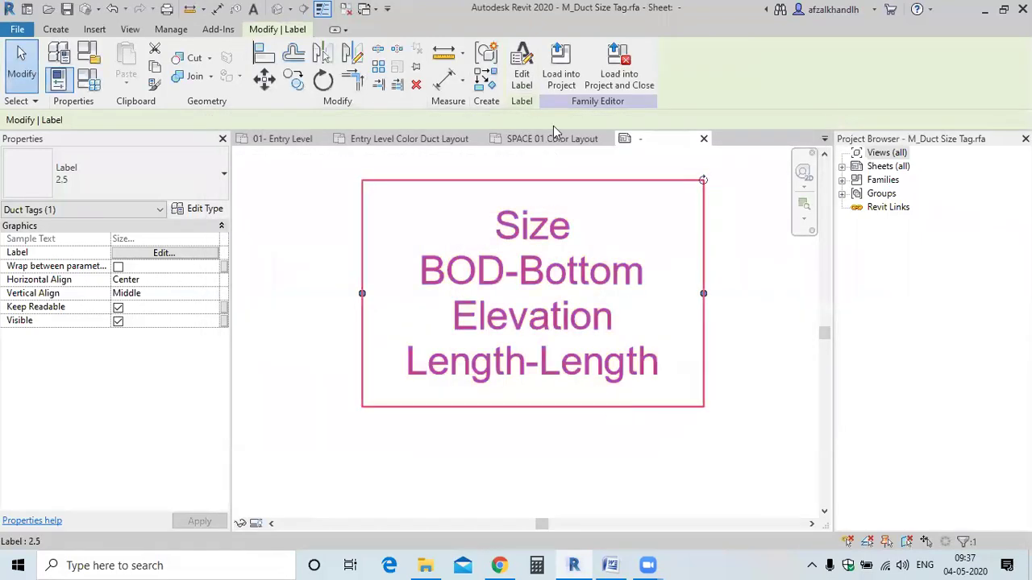
# Load the prefixed duct tag family into the project, overwriting the existing version, and check the tag on the duct.
pyautogui.click(560, 66)
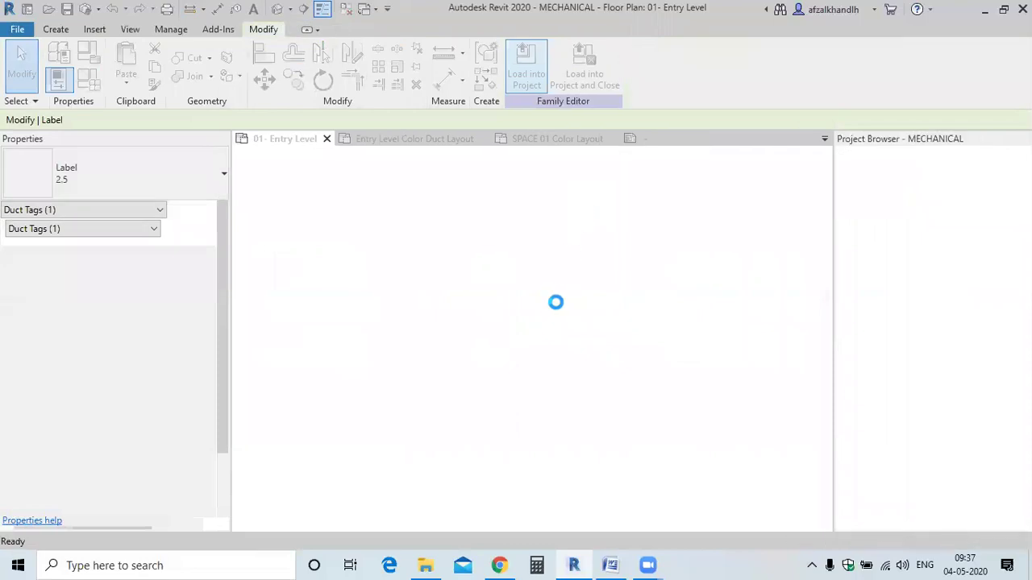
pyautogui.click(459, 237)
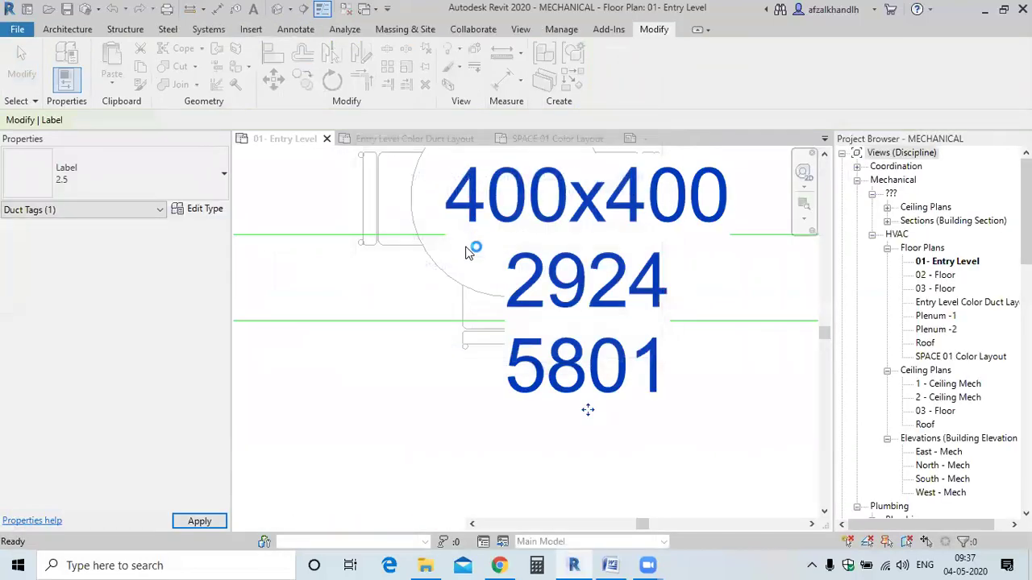
pyautogui.scroll(-3, 538, 369)
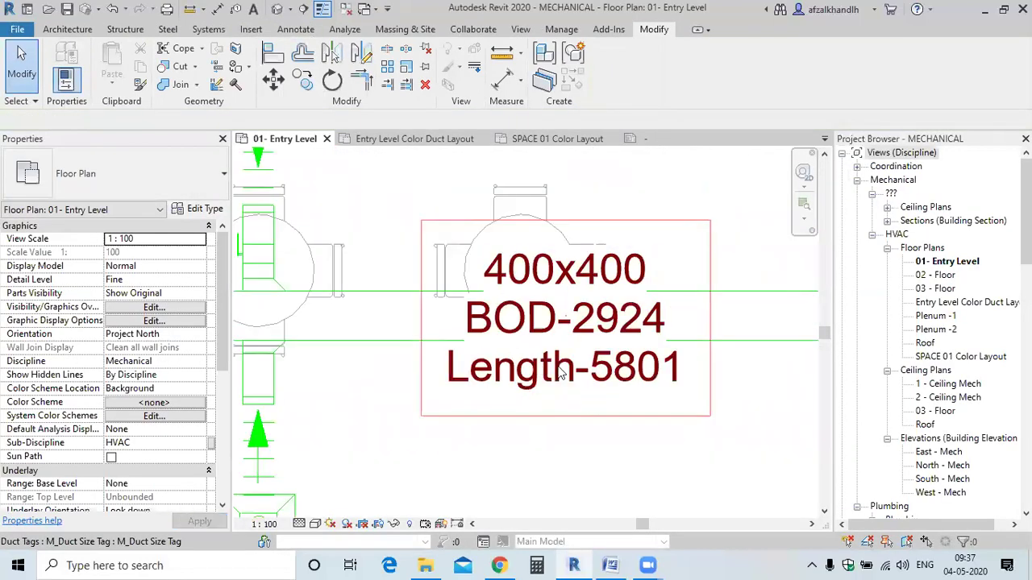
pyautogui.scroll(-2, 572, 419)
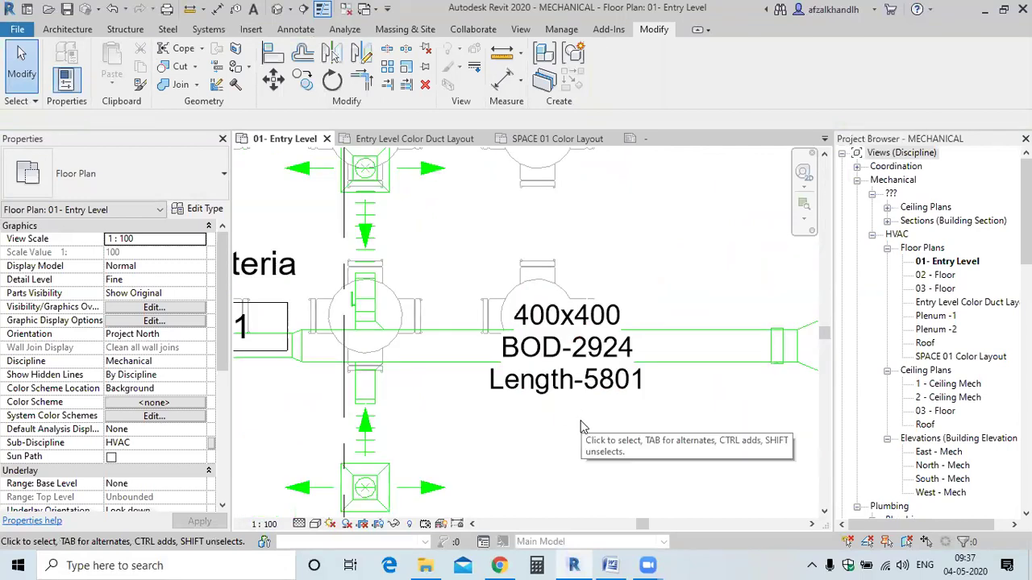
pyautogui.scroll(2, 581, 427)
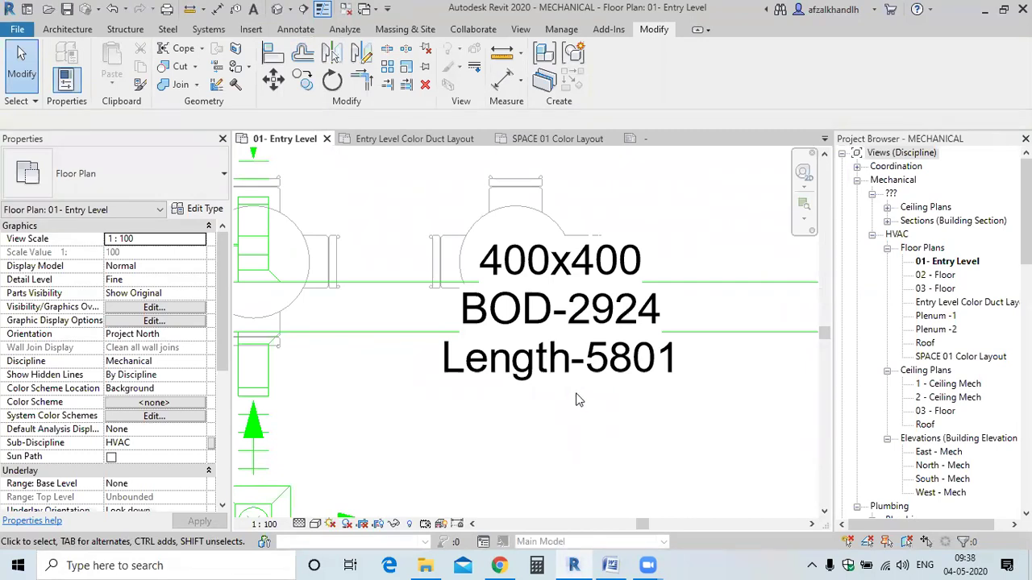
pyautogui.scroll(1, 576, 399)
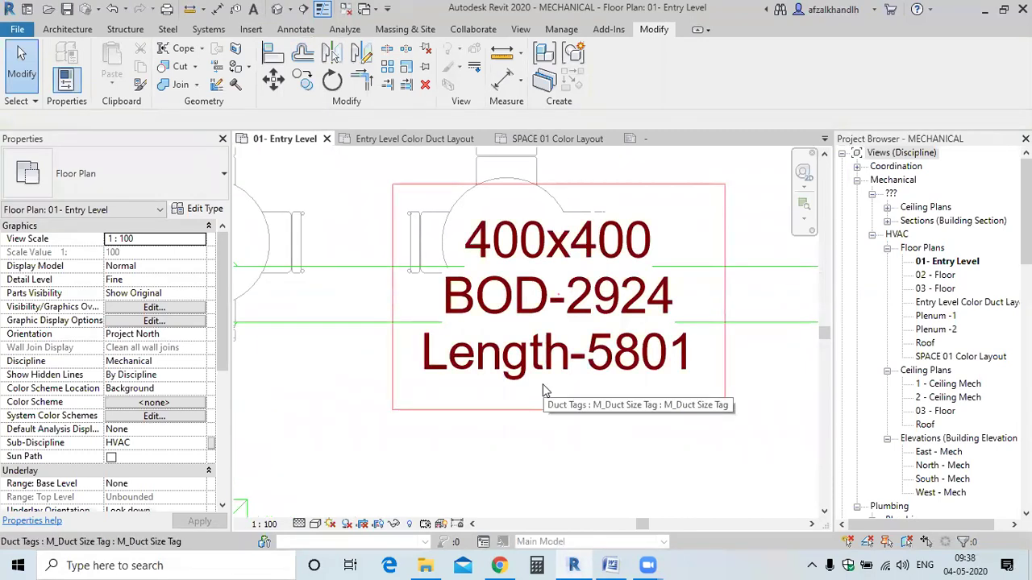
# Set the unit symbol of the HVAC Duct Size format to mm in the project units.
pyautogui.press('u')
pyautogui.press('n')
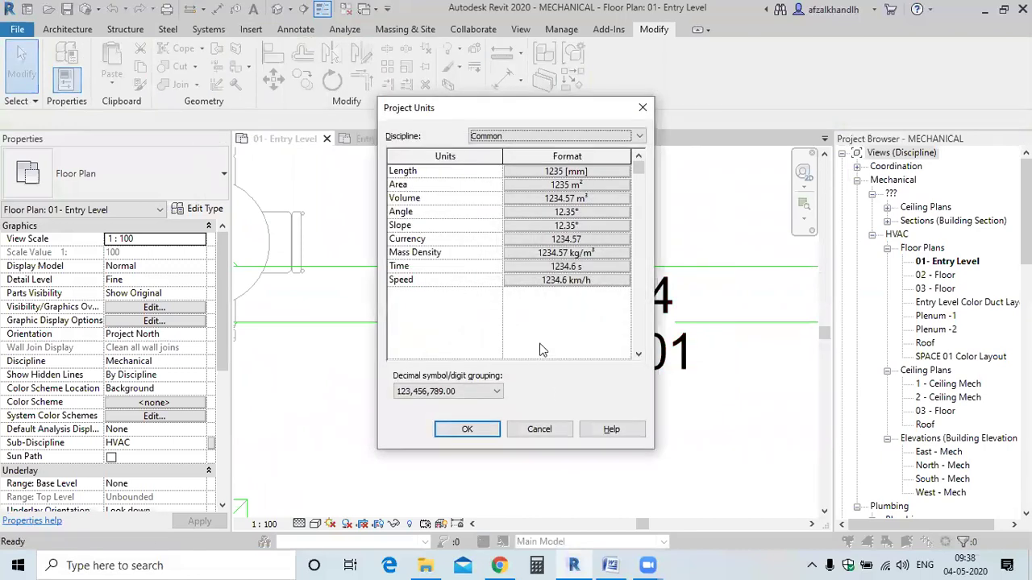
pyautogui.click(532, 137)
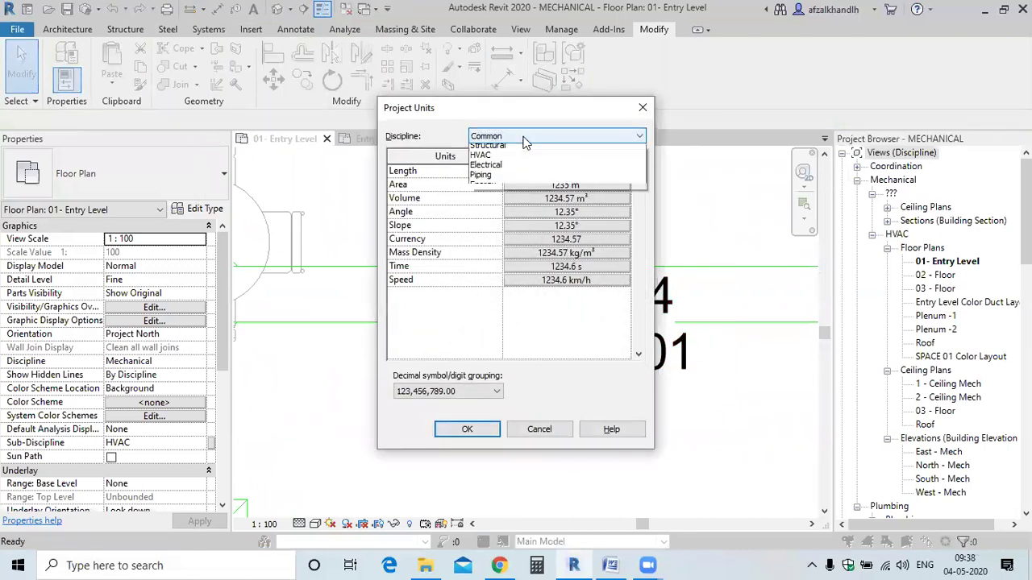
pyautogui.click(480, 170)
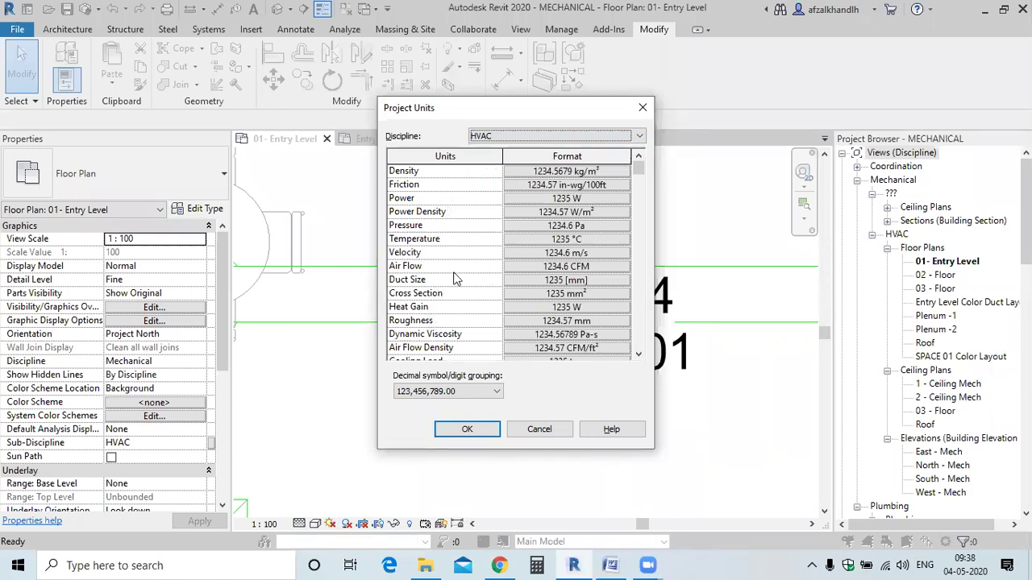
pyautogui.click(519, 281)
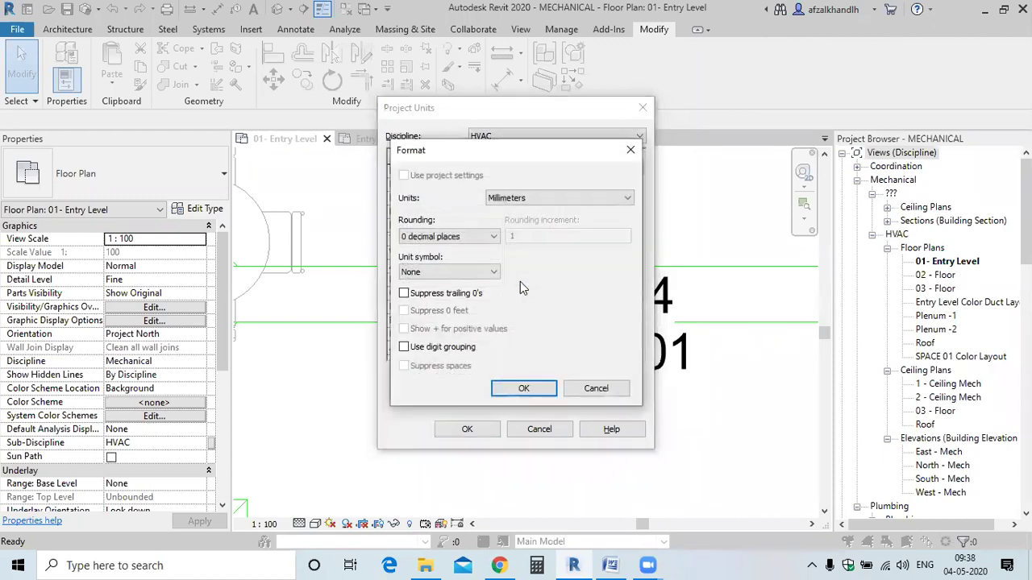
pyautogui.click(456, 272)
pyautogui.click(438, 297)
pyautogui.click(526, 390)
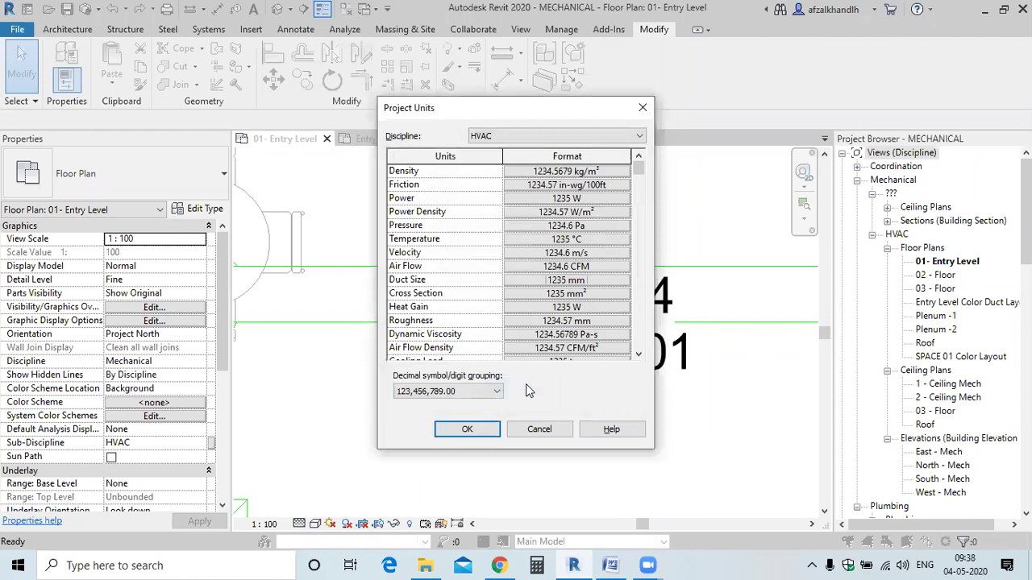
# Set the unit symbol of the Common discipline's Length format to mm and apply the project units.
pyautogui.click(496, 137)
pyautogui.click(489, 151)
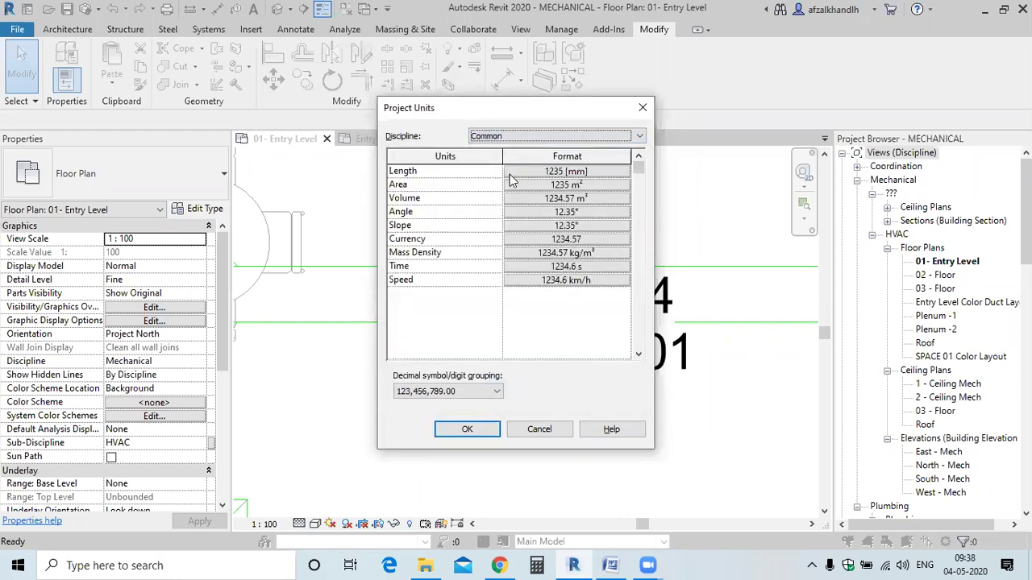
pyautogui.click(517, 173)
pyautogui.click(453, 273)
pyautogui.click(431, 295)
pyautogui.click(520, 388)
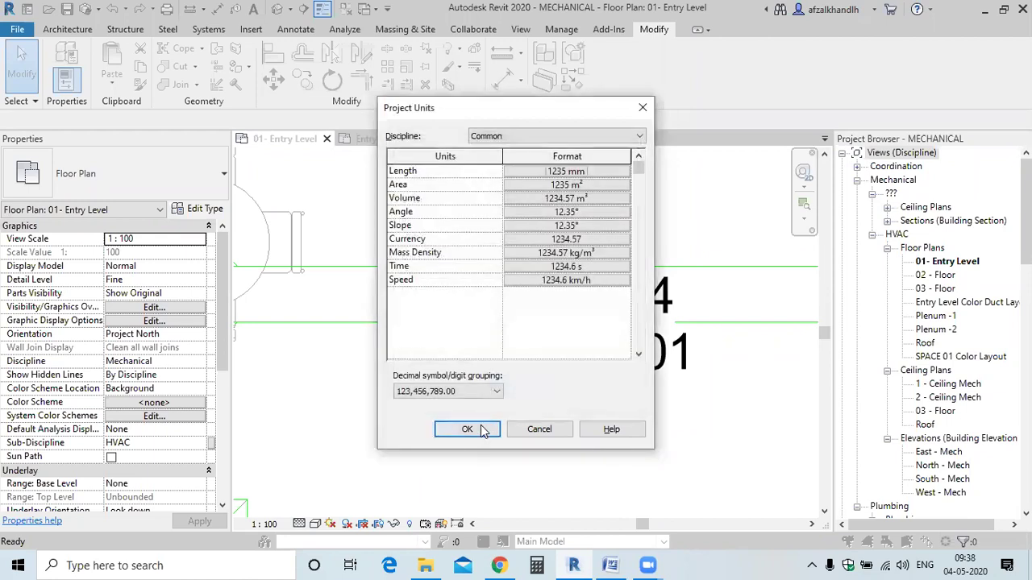
pyautogui.click(467, 429)
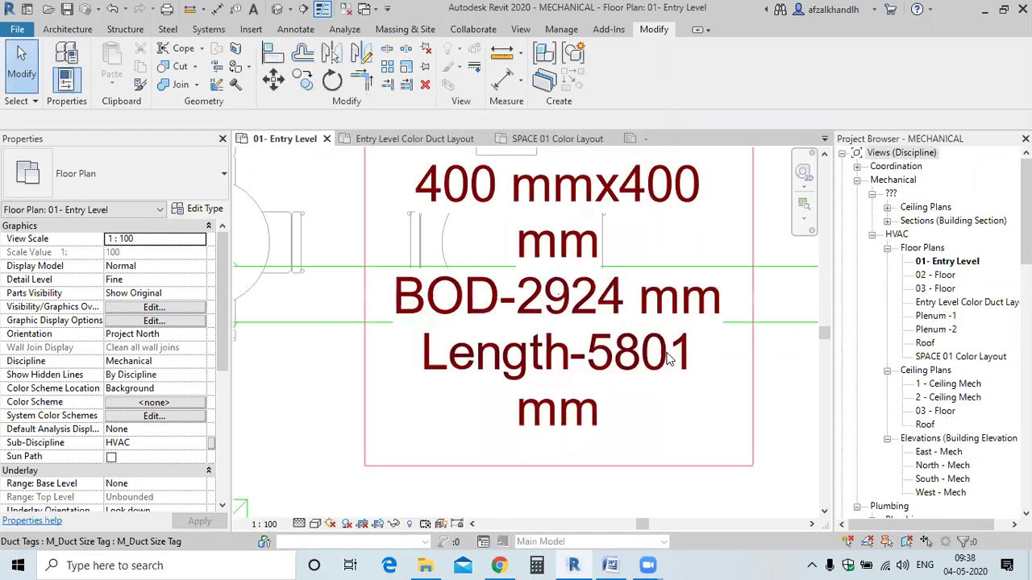
# Set the unit symbol of the HVAC Duct Size format to None in the project units and apply it.
pyautogui.scroll(-3, 588, 339)
pyautogui.scroll(2, 586, 340)
pyautogui.moveTo(613, 360); pyautogui.dragTo(538, 358, button='middle')
pyautogui.scroll(1, 538, 359)
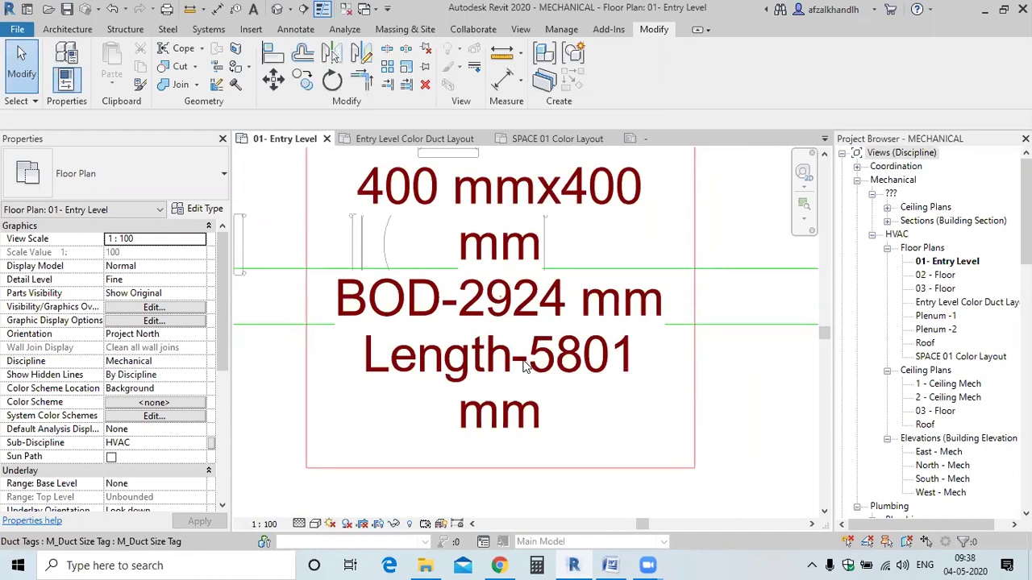
pyautogui.press('u')
pyautogui.press('n')
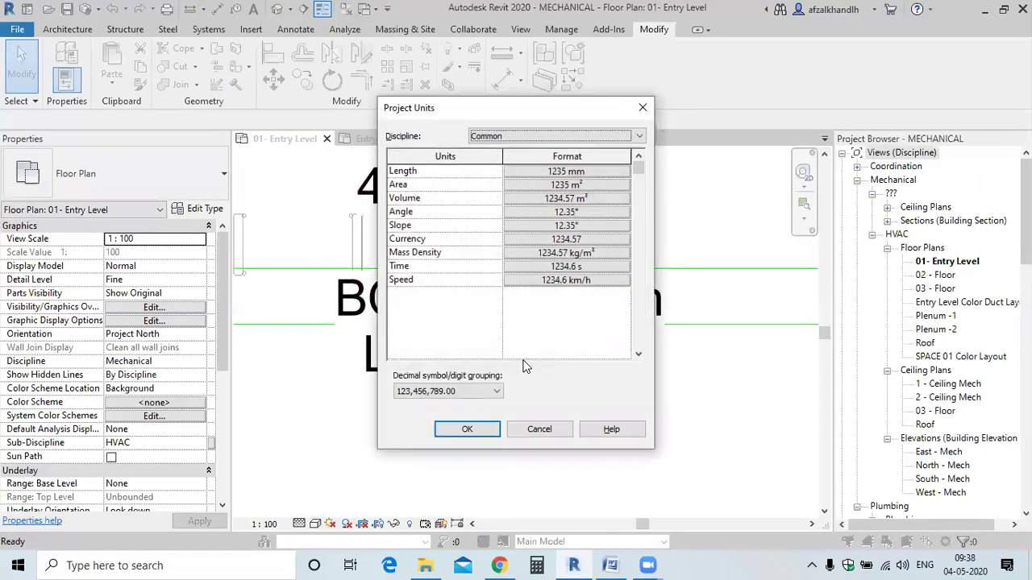
pyautogui.click(518, 139)
pyautogui.click(496, 171)
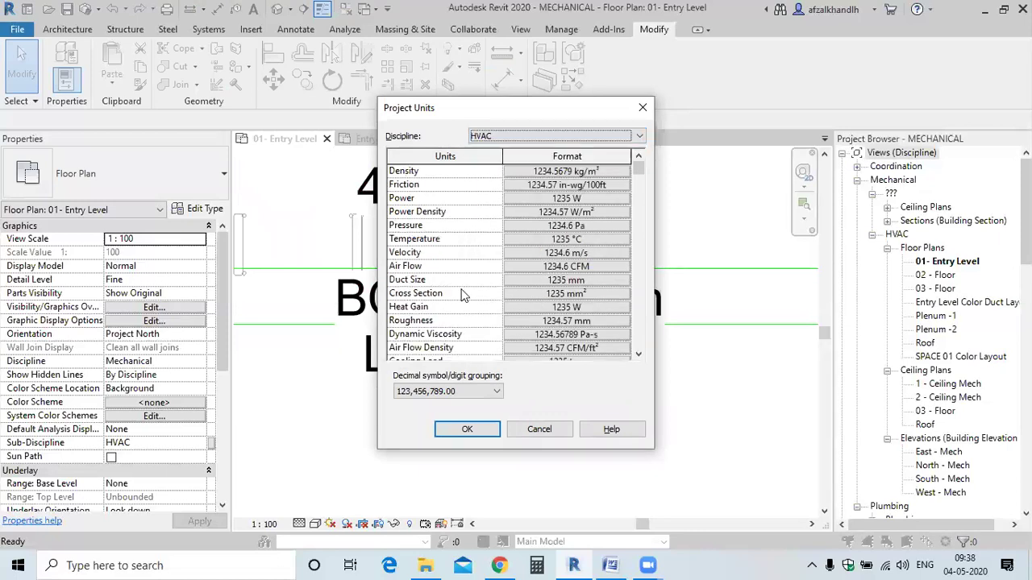
pyautogui.click(528, 281)
pyautogui.click(447, 273)
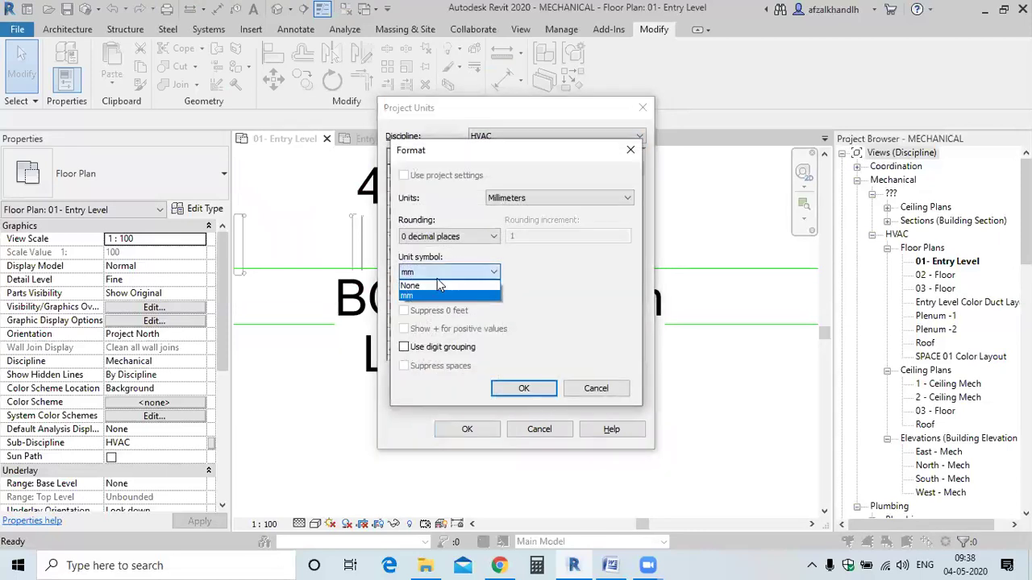
pyautogui.click(436, 286)
pyautogui.click(523, 389)
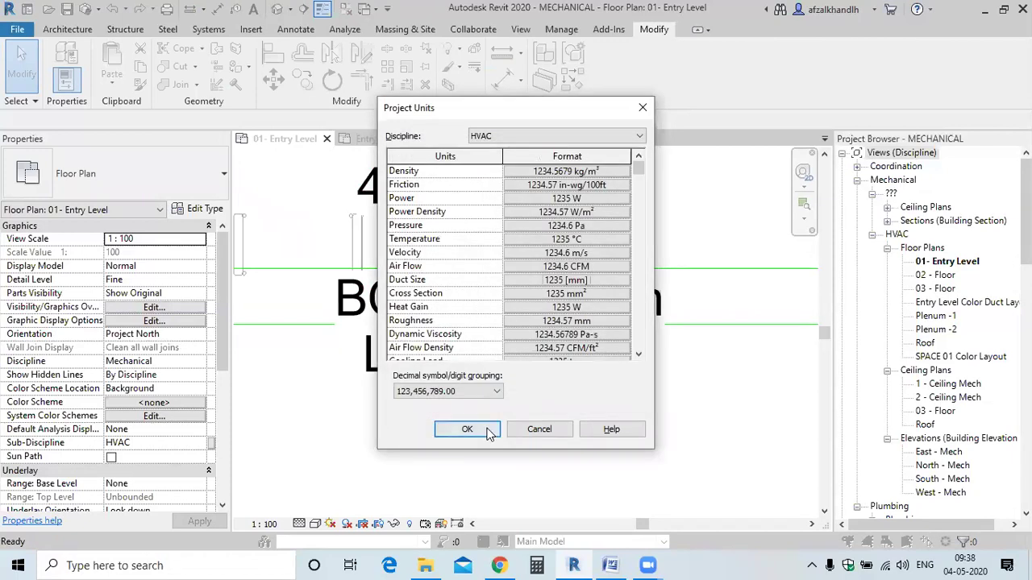
pyautogui.click(467, 428)
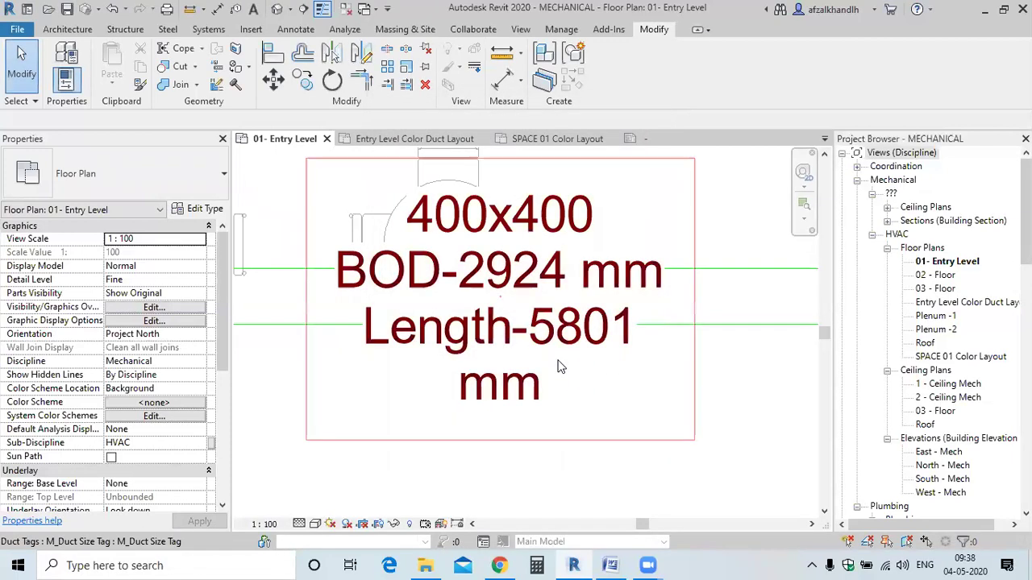
# Open the duct size tag's family for editing again from the Entry Level floor plan.
pyautogui.scroll(-2, 619, 363)
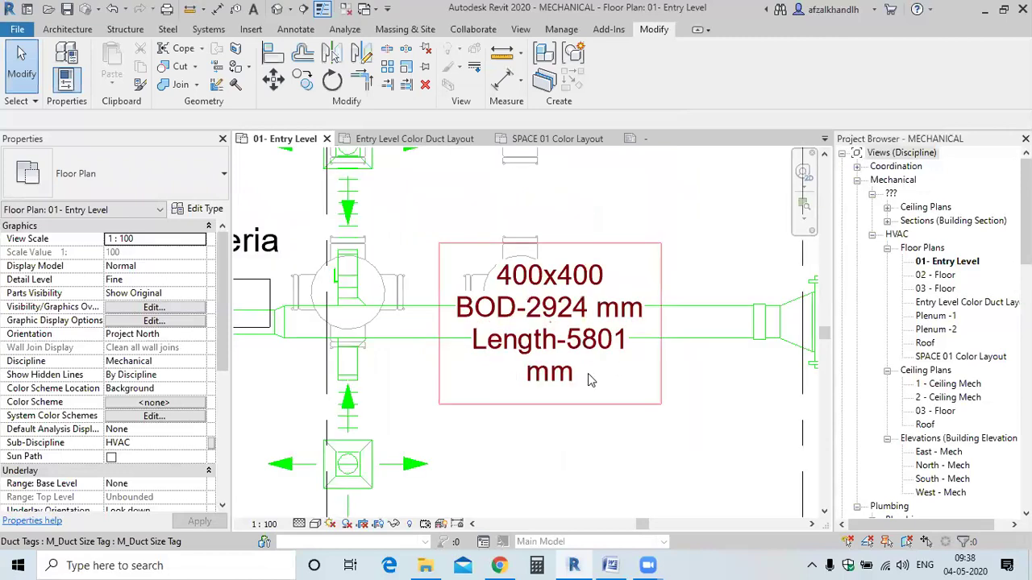
pyautogui.scroll(2, 568, 375)
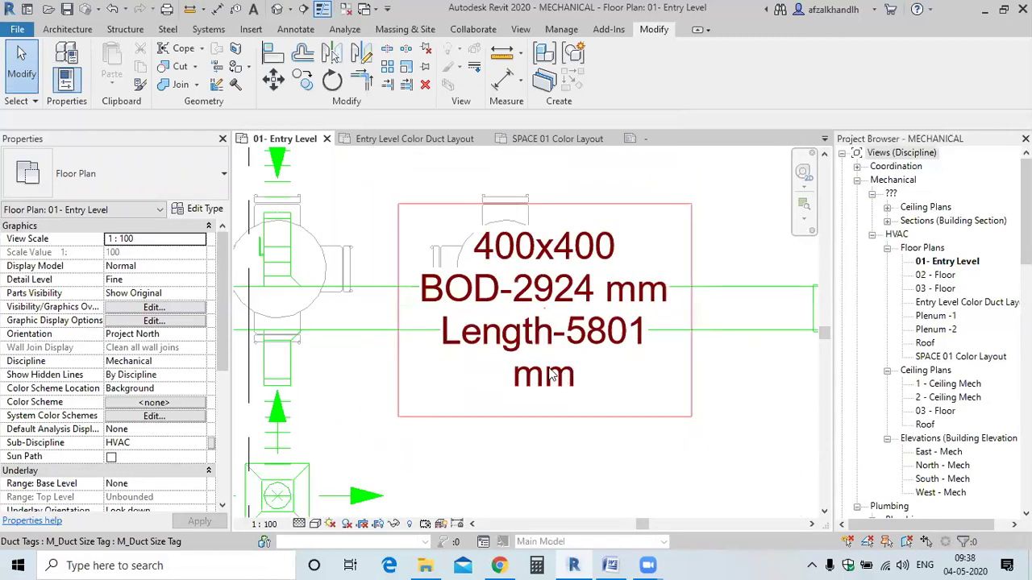
pyautogui.click(552, 374)
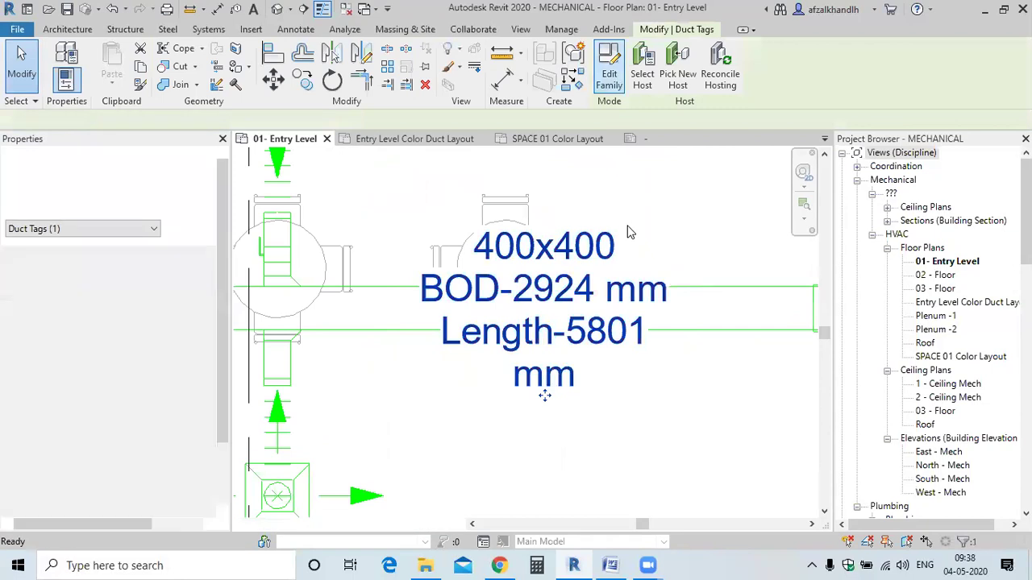
pyautogui.doubleClick(629, 233)
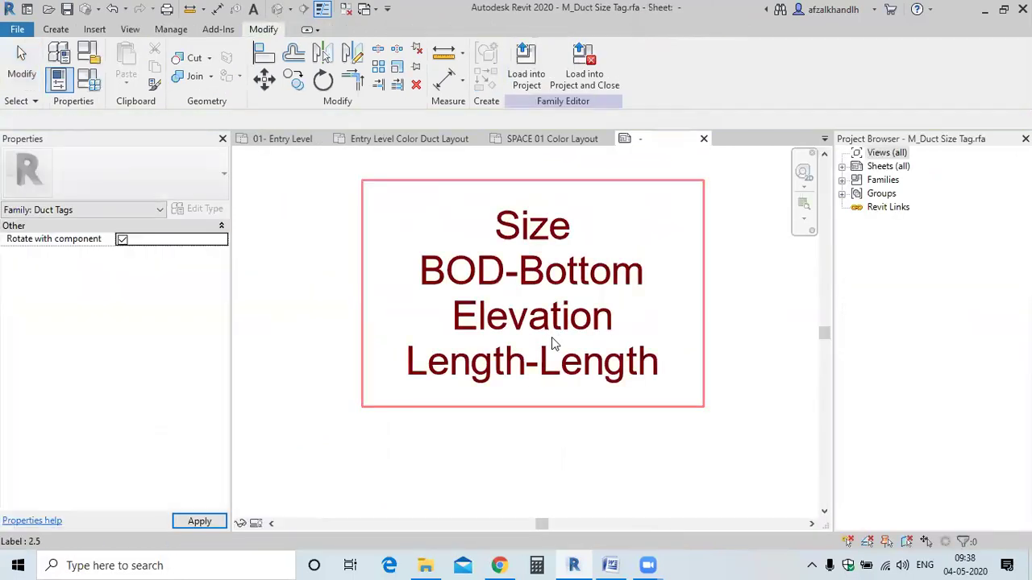
# Set the duct tag label type's text size to 1.5 mm and its tab size to 8.5 mm.
pyautogui.click(551, 336)
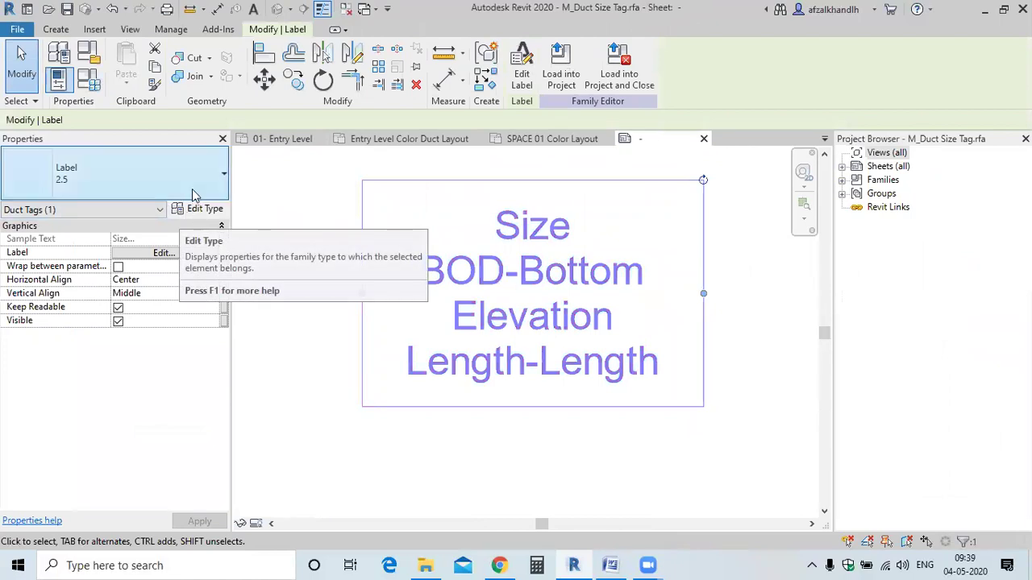
pyautogui.click(192, 187)
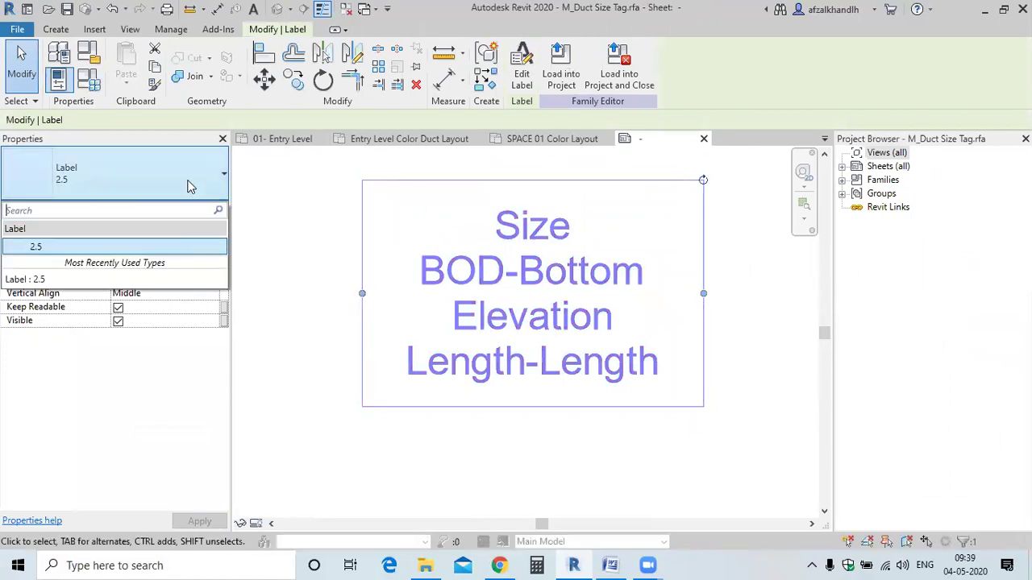
pyautogui.click(180, 187)
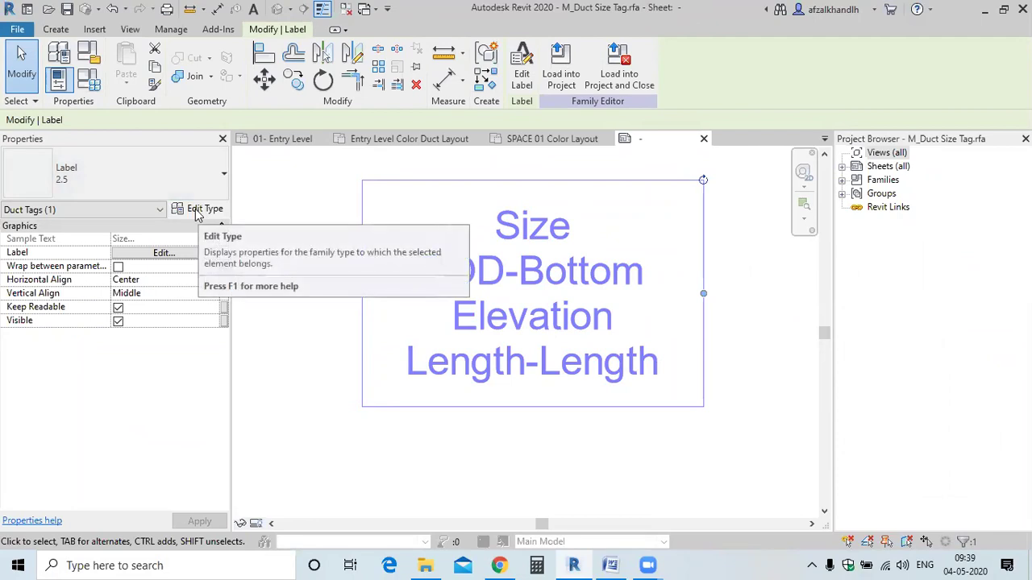
pyautogui.click(196, 211)
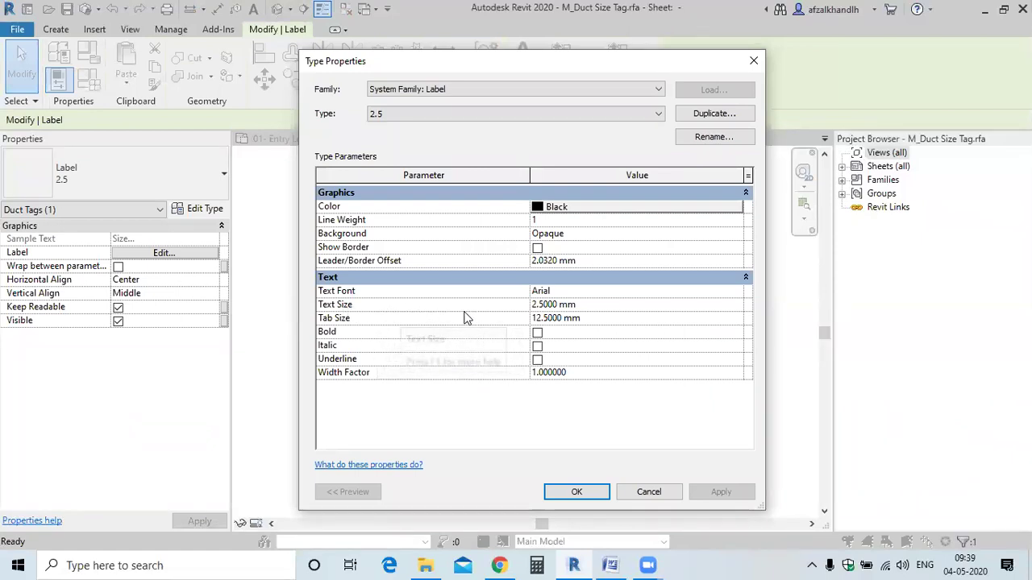
pyautogui.click(596, 304)
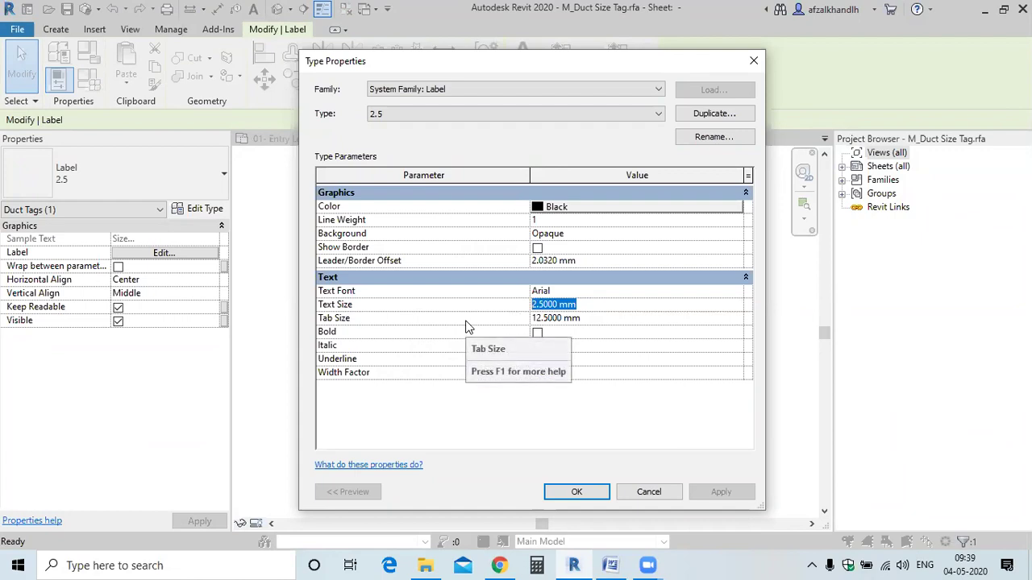
pyautogui.write('1.5')
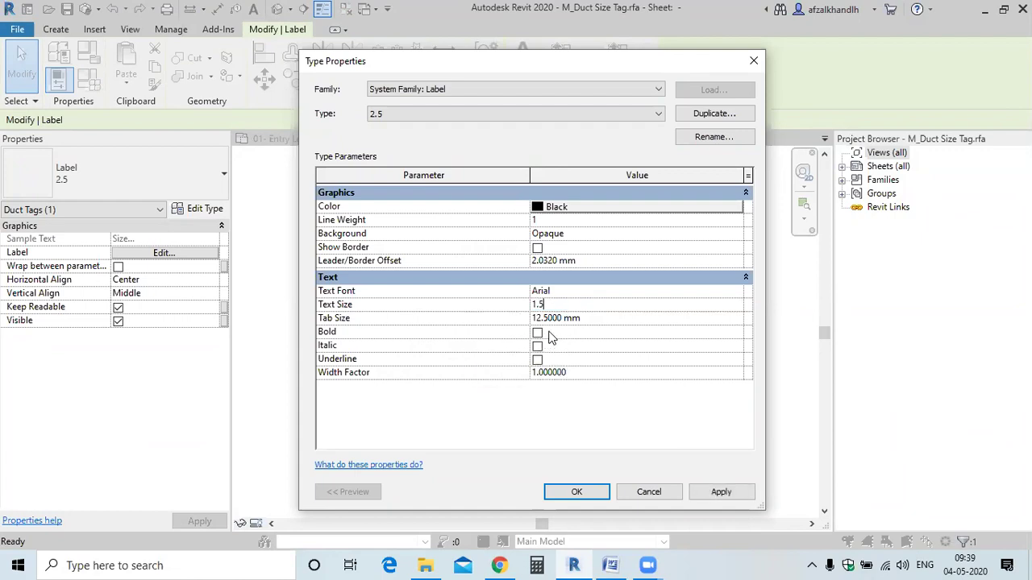
pyautogui.click(596, 324)
pyautogui.click(589, 318)
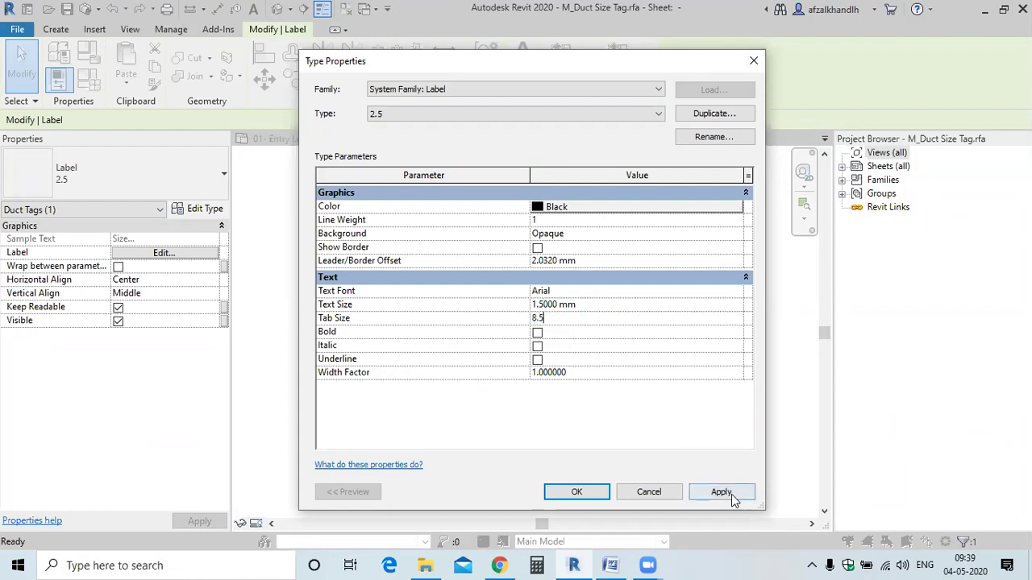
pyautogui.write('8.5')
pyautogui.click(577, 491)
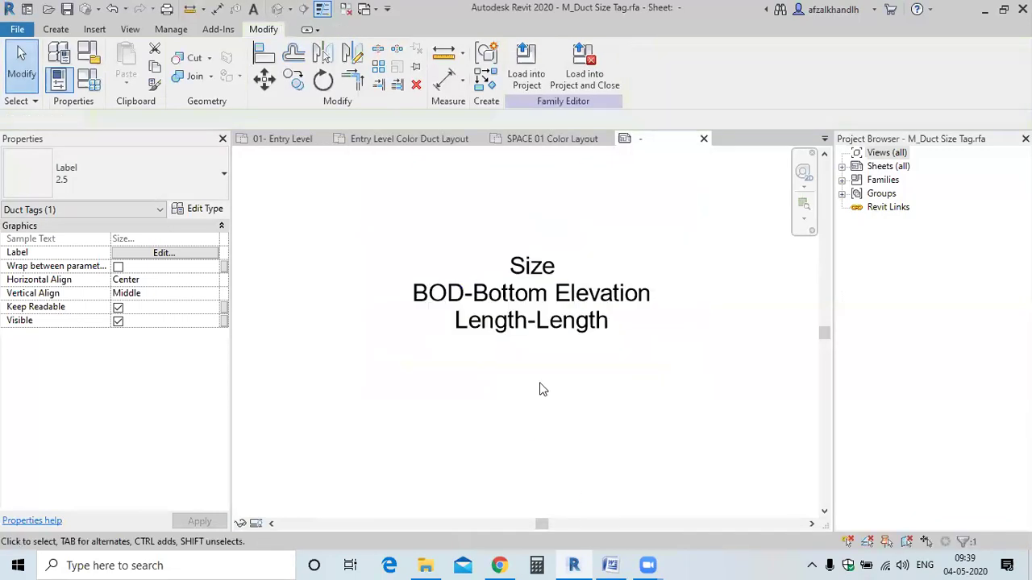
# Load the edited tag family into the project, overwriting the existing version, and dismiss the save reminder.
pyautogui.scroll(2, 538, 339)
pyautogui.press('Escape')
pyautogui.click(516, 79)
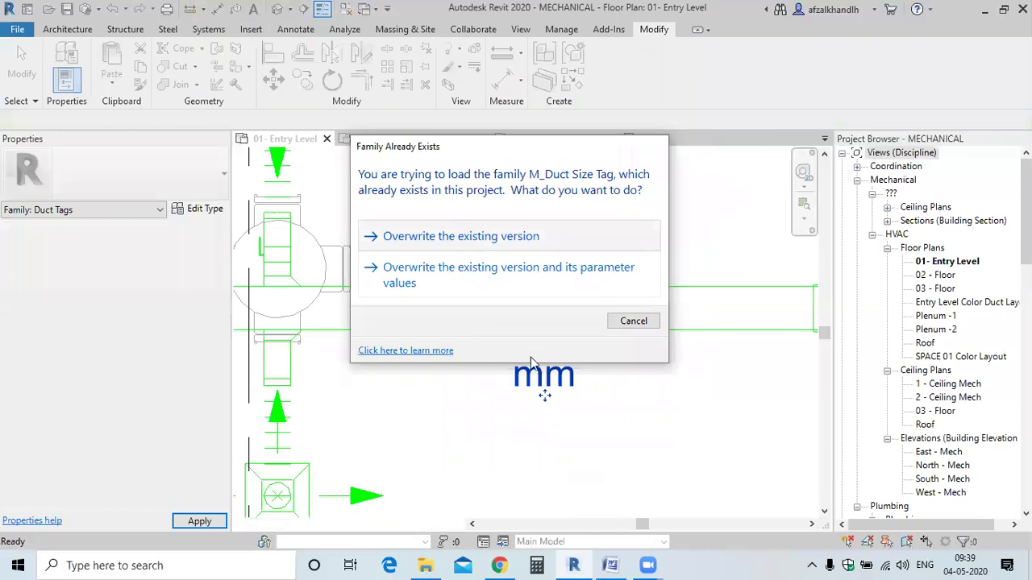
pyautogui.click(447, 237)
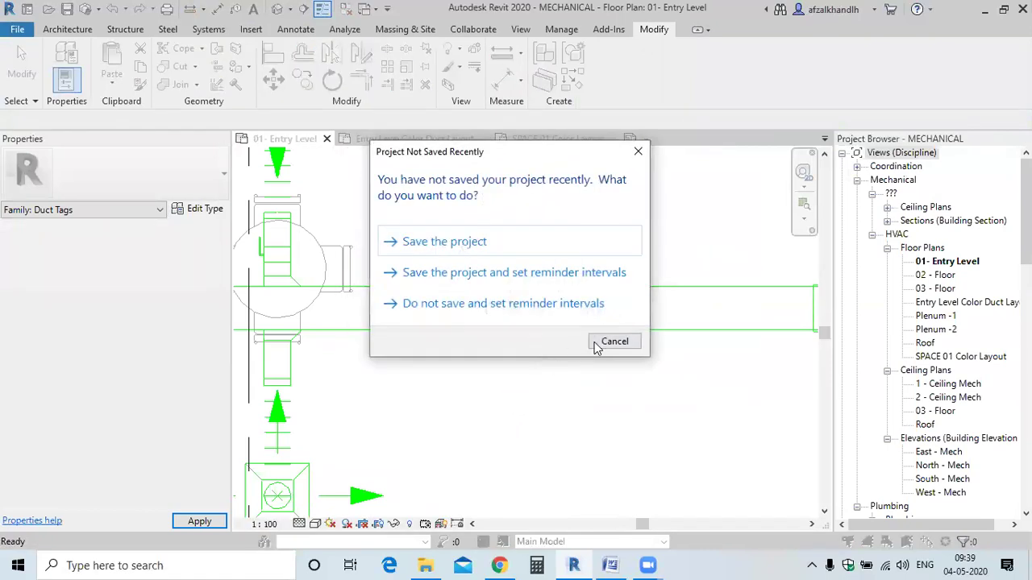
pyautogui.click(612, 341)
pyautogui.scroll(5, 529, 345)
# Reopen the duct size tag's family for editing and set its label's text size to 0.8 mm.
pyautogui.click(529, 345)
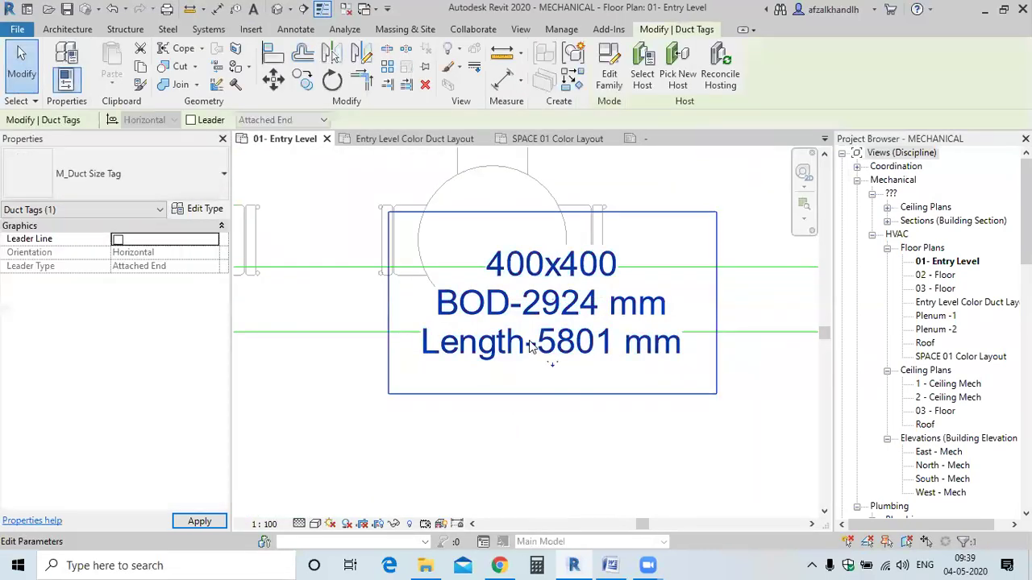
pyautogui.click(610, 77)
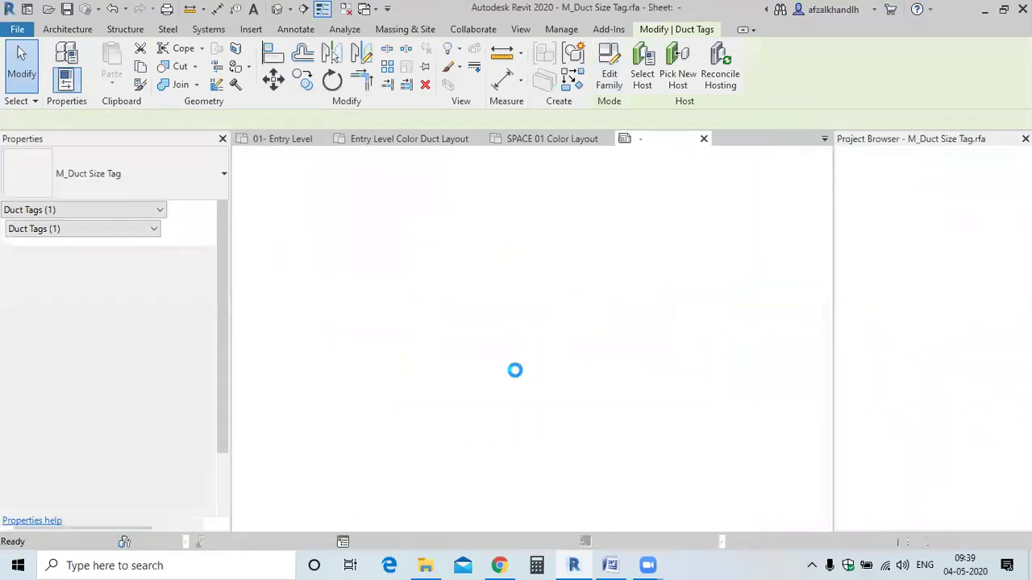
pyautogui.click(527, 315)
pyautogui.click(206, 210)
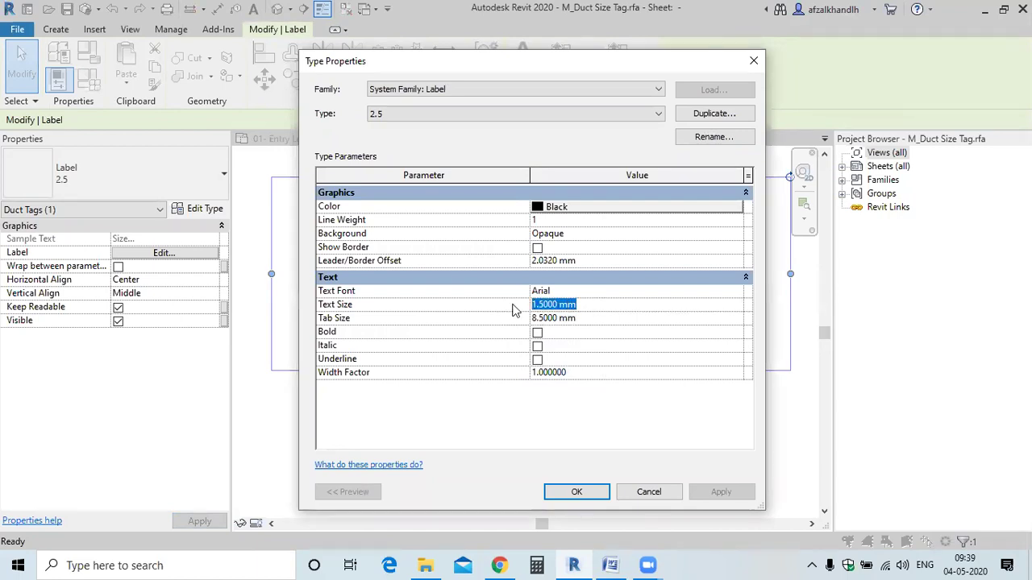
pyautogui.write('.')
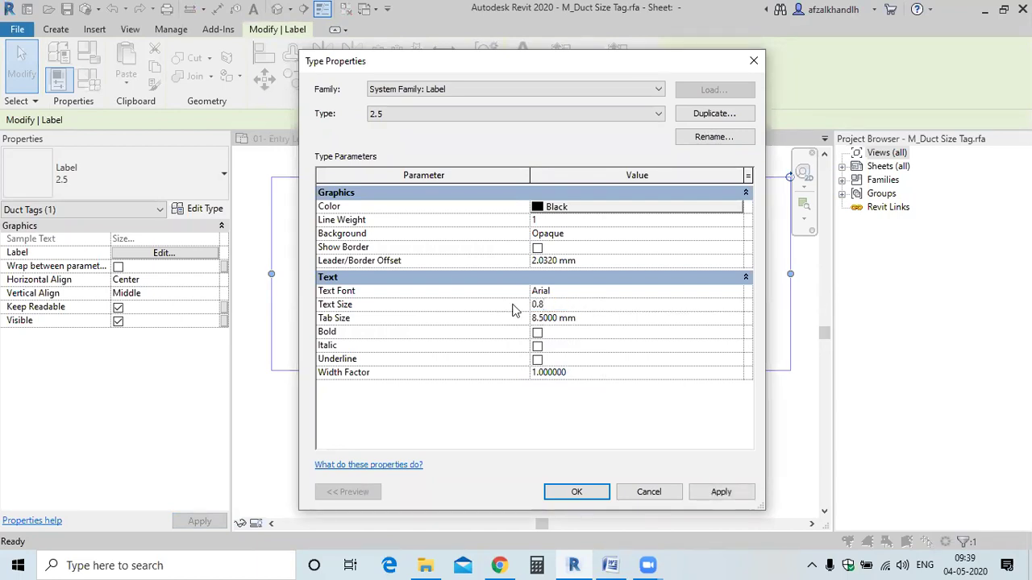
pyautogui.write('8')
pyautogui.press('Tab')
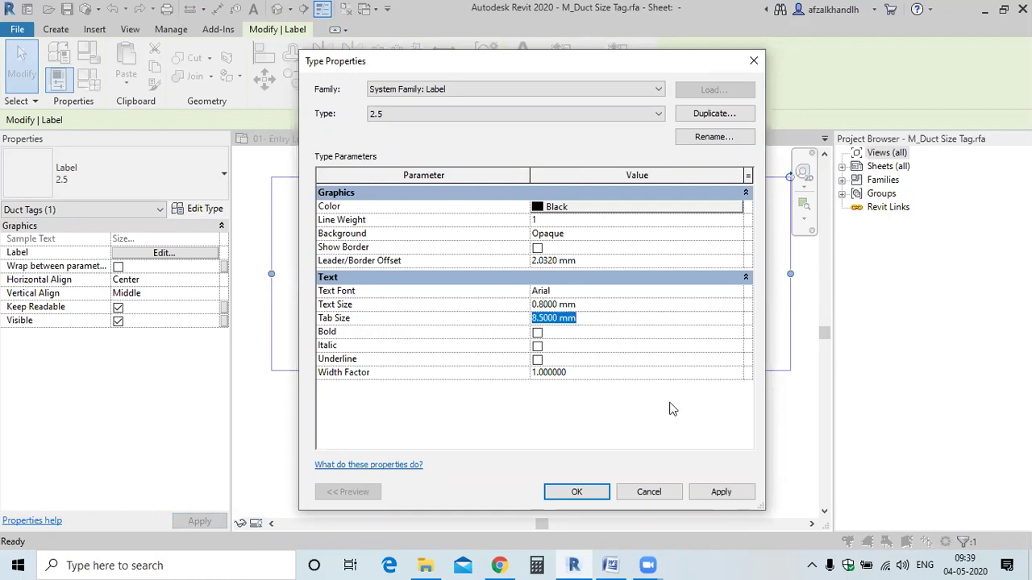
pyautogui.click(705, 494)
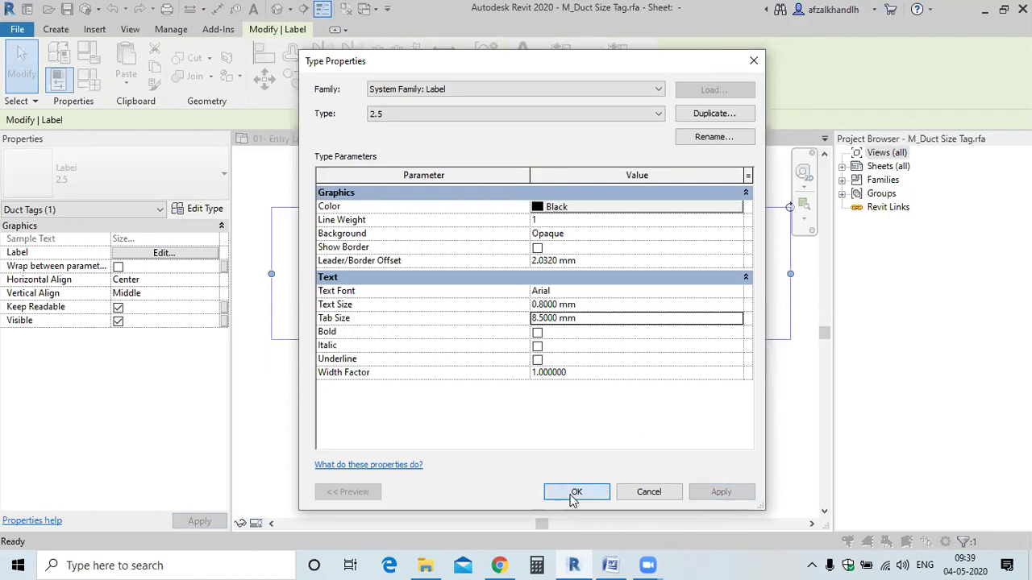
pyautogui.click(574, 493)
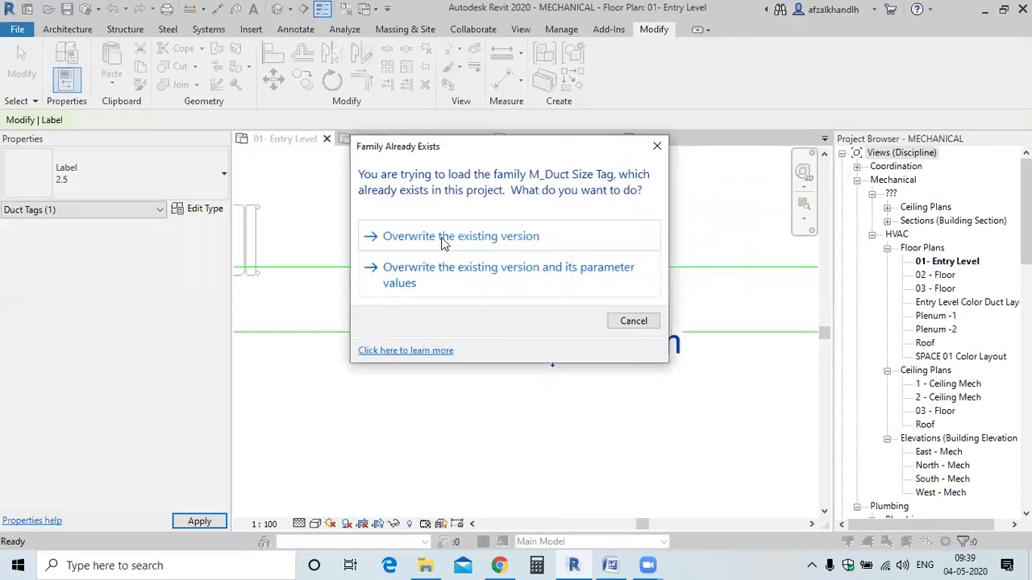
# Reload the edited duct size tag into the project, overwriting the existing version, and inspect the tag on the 400x400 duct.
pyautogui.click(442, 244)
pyautogui.click(503, 373)
pyautogui.scroll(-2, 564, 355)
pyautogui.scroll(-1, 586, 332)
pyautogui.scroll(4, 579, 323)
pyautogui.moveTo(577, 330); pyautogui.dragTo(543, 362, button='middle')
pyautogui.click(577, 326)
pyautogui.scroll(-3, 600, 330)
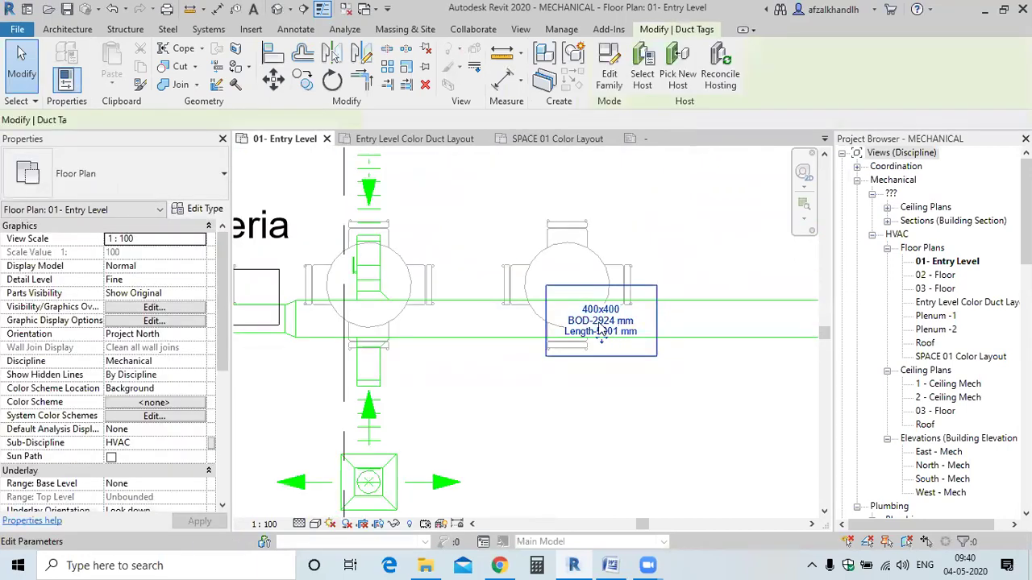
# Start another tag like the one on the 400x400 duct, with a free-end leader turned on.
pyautogui.rightClick(601, 330)
pyautogui.click(628, 324)
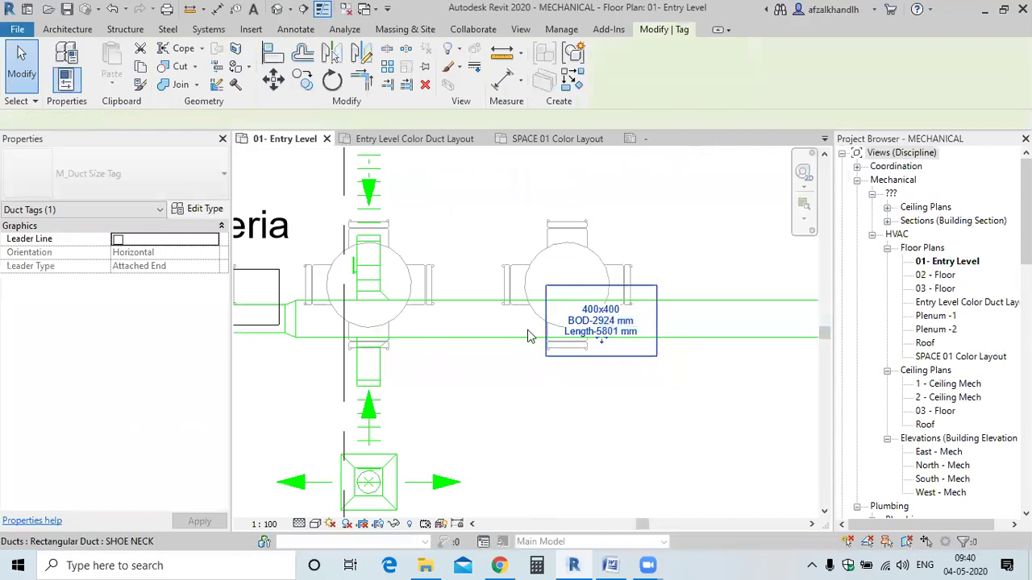
pyautogui.scroll(-3, 528, 336)
pyautogui.scroll(3, 463, 329)
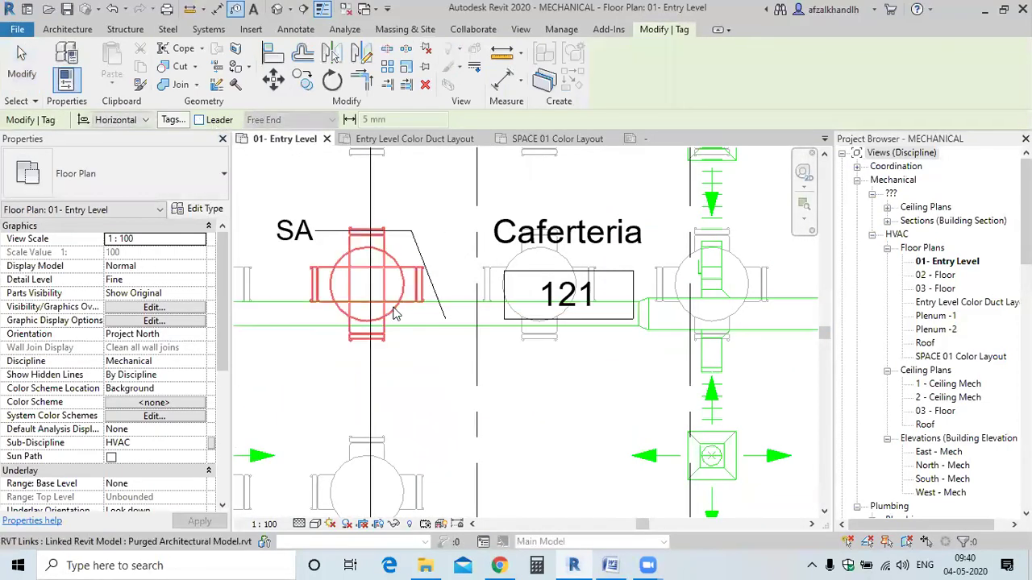
pyautogui.scroll(3, 411, 315)
pyautogui.click(214, 120)
pyautogui.click(527, 300)
# Try a leader tag on the 300x300 duct beside room 121, with the text below the duct, and remove it.
pyautogui.scroll(-2, 506, 282)
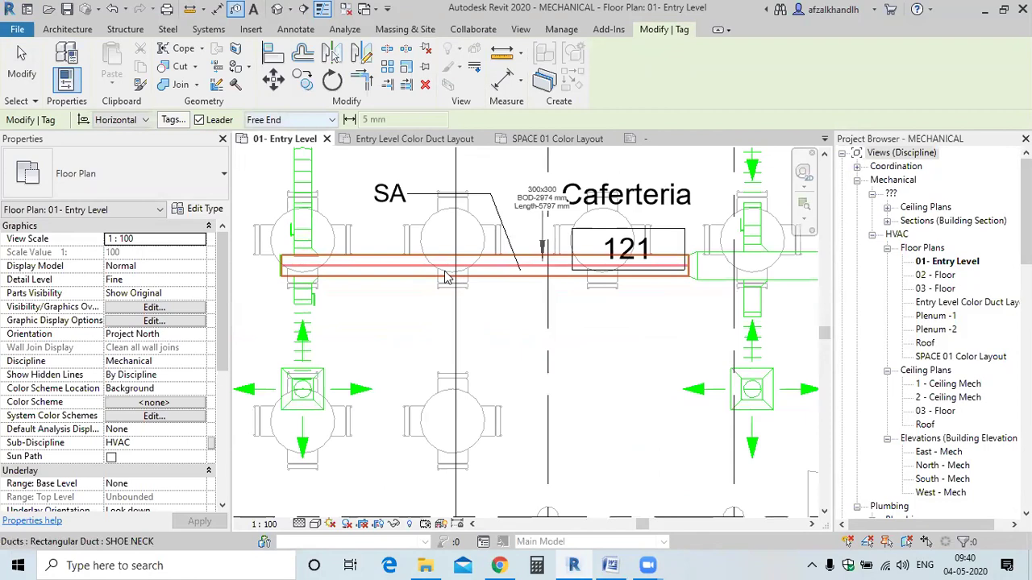
pyautogui.click(447, 278)
pyautogui.click(499, 326)
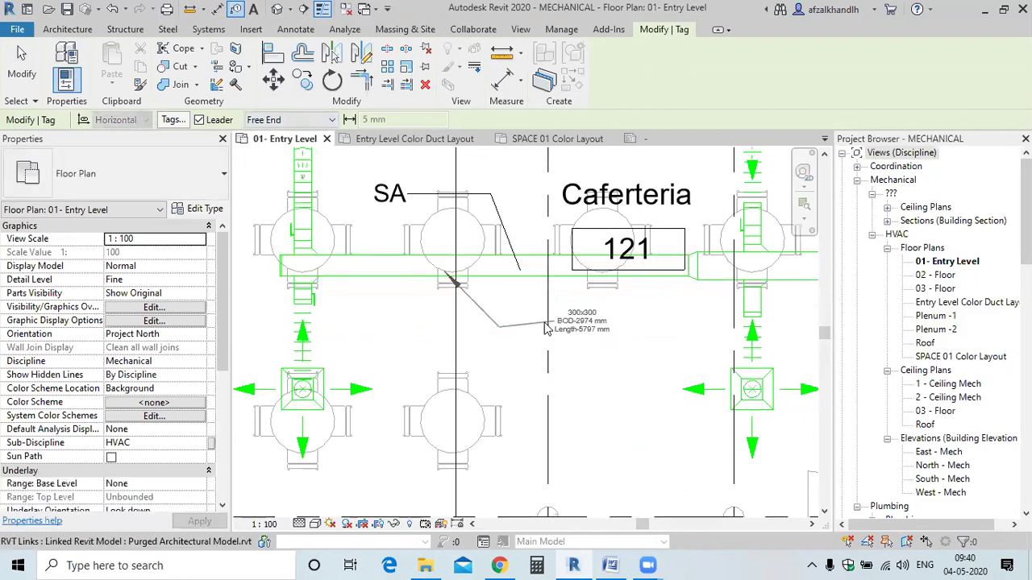
pyautogui.click(546, 328)
pyautogui.scroll(3, 510, 341)
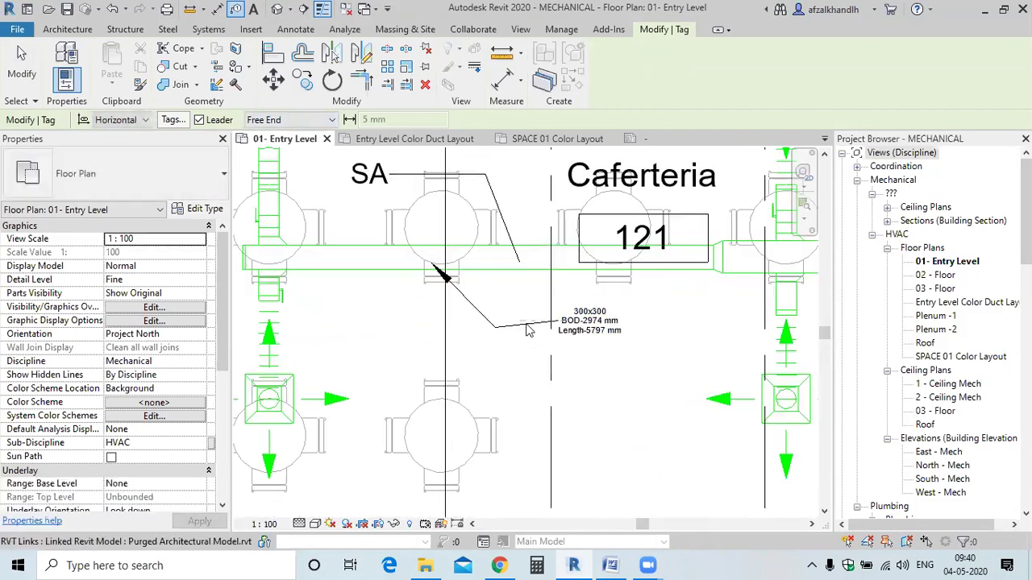
pyautogui.press('Escape')
pyautogui.click(617, 325)
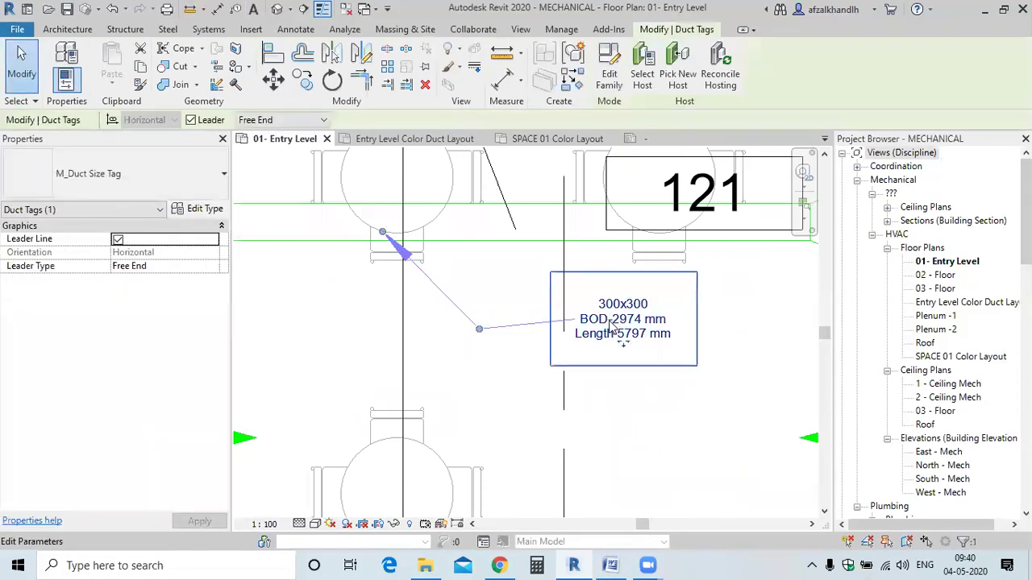
pyautogui.press('Escape')
# Restart tagging from the 400x400 duct's tag and place a free-end leader tag below the 300x300 duct.
pyautogui.scroll(-5, 710, 326)
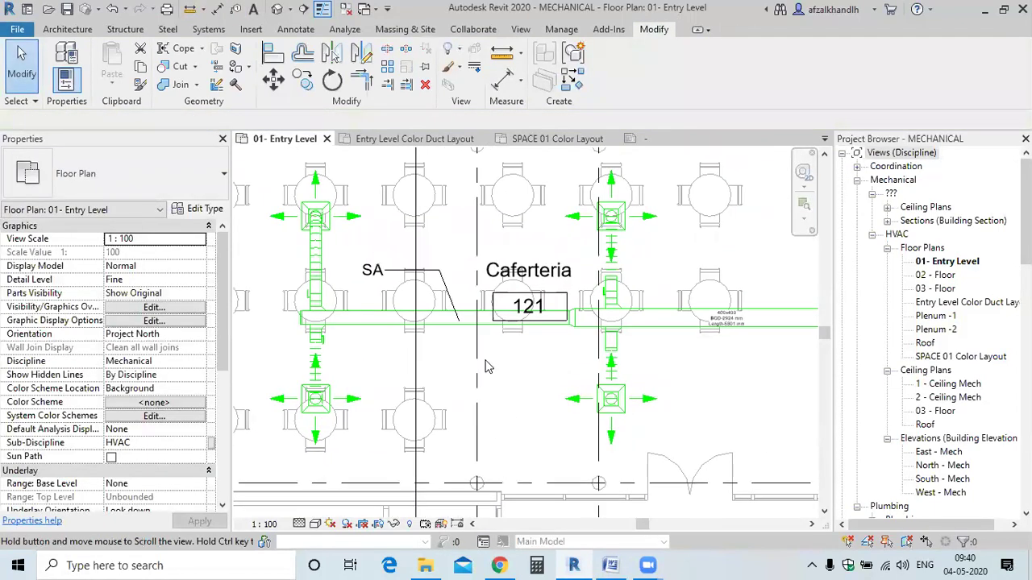
pyautogui.rightClick(720, 322)
pyautogui.click(729, 326)
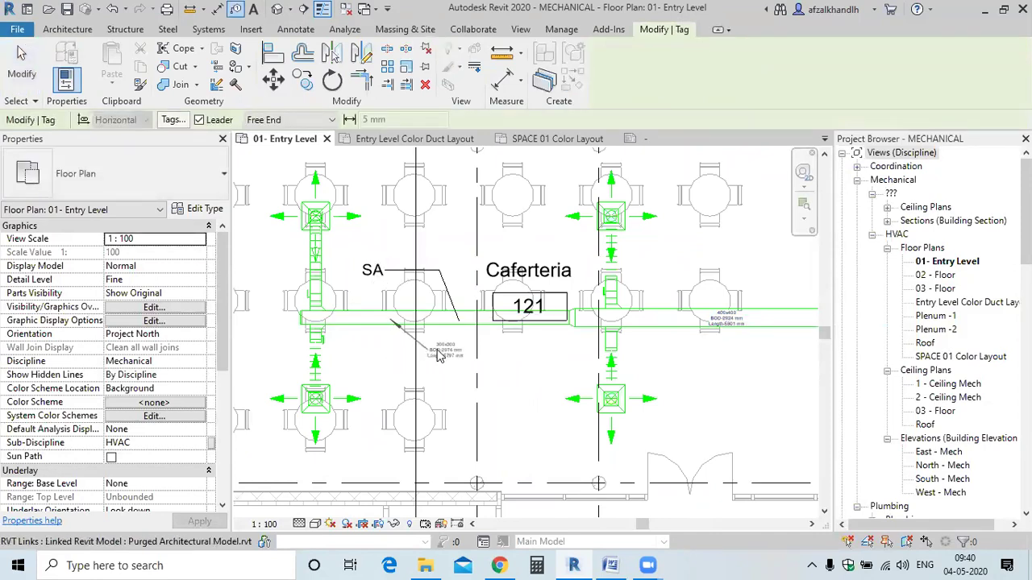
pyautogui.scroll(3, 460, 352)
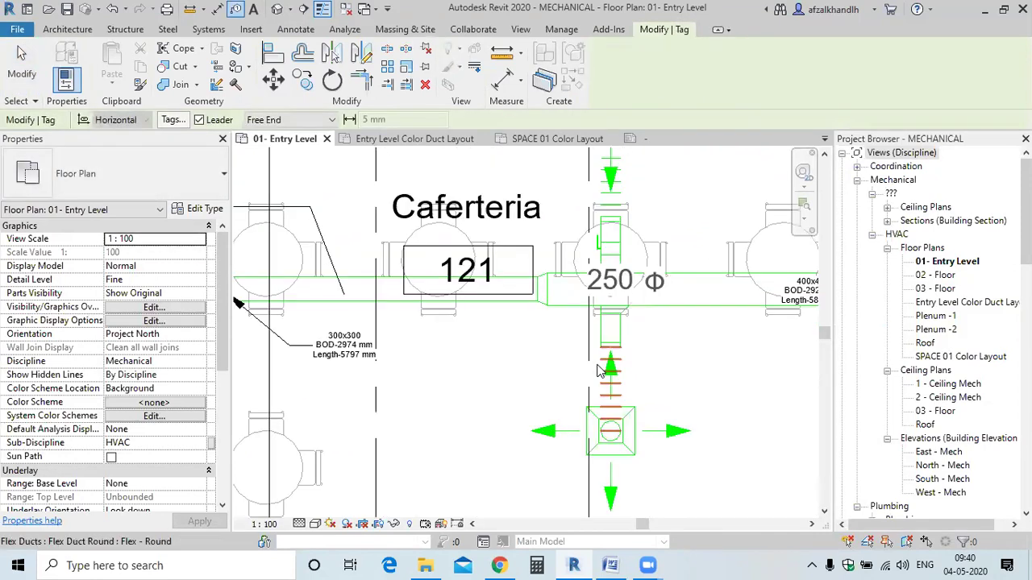
# Tag the short 250x250 branch duct below the main duct, with a free-end leader and the text beside it.
pyautogui.scroll(3, 487, 385)
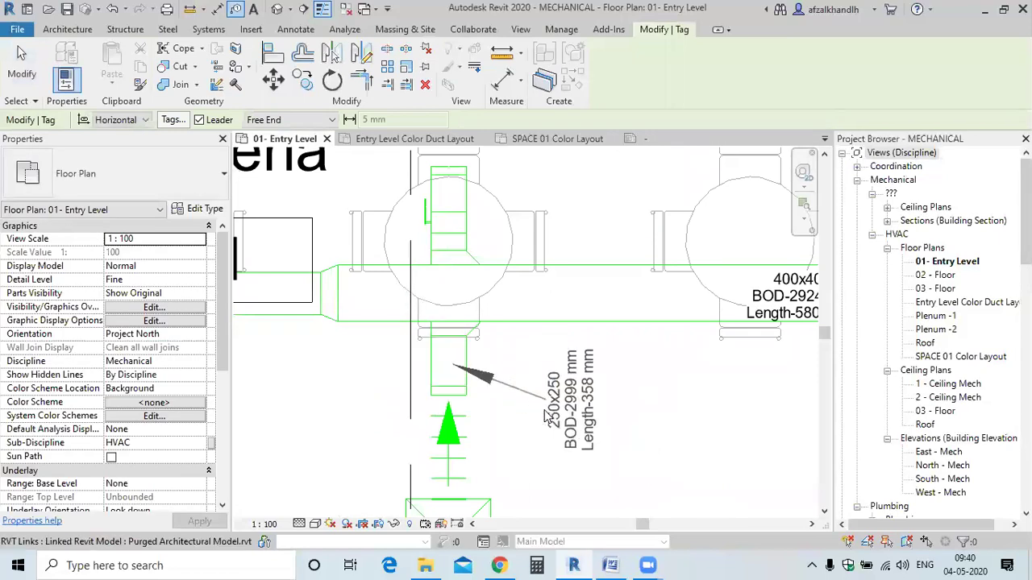
pyautogui.click(540, 415)
pyautogui.click(621, 397)
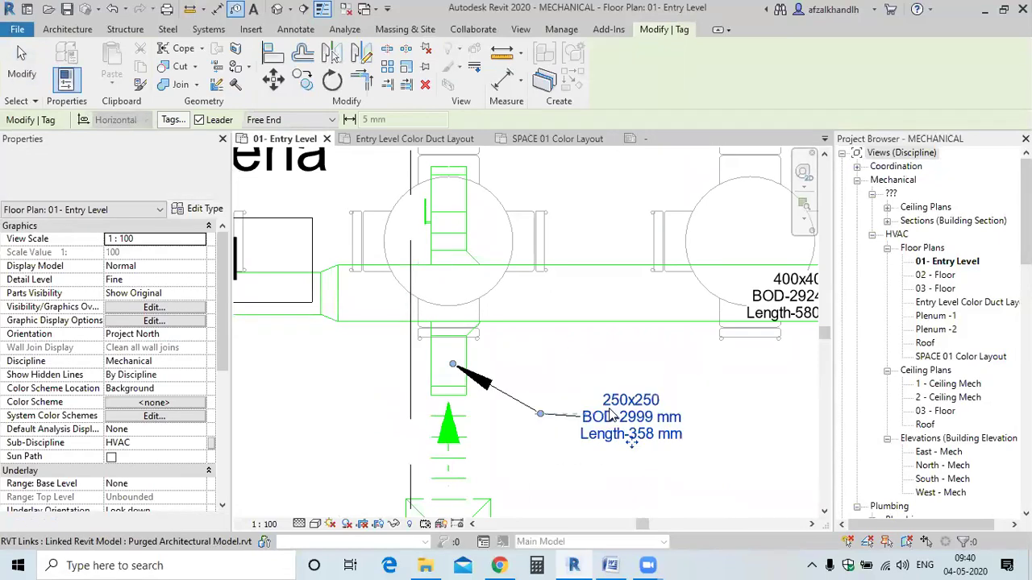
# Tag the short 250x250 branch duct above the main duct, with a free-end leader and the text up beside it.
pyautogui.scroll(-3, 588, 358)
pyautogui.scroll(2, 419, 407)
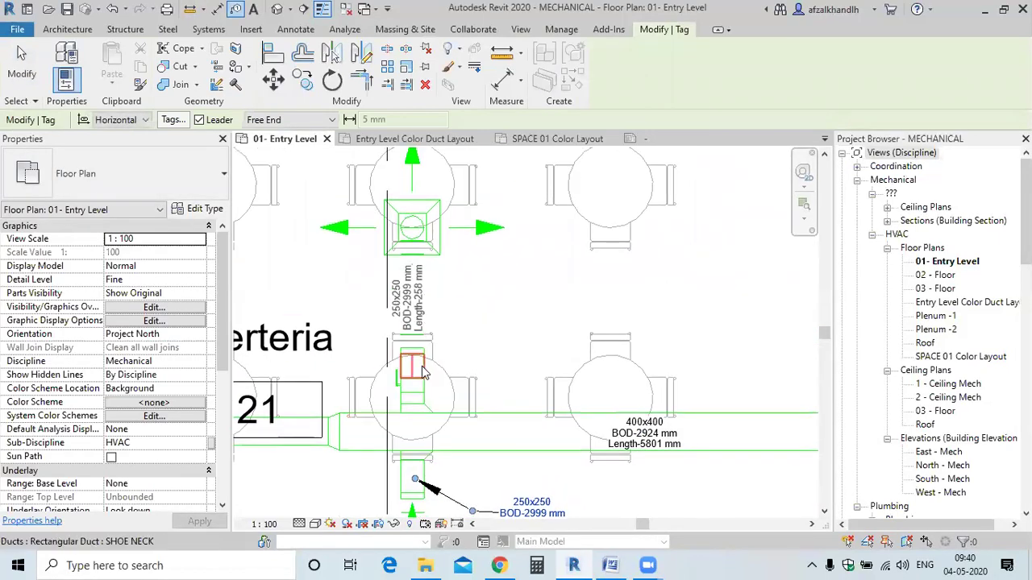
pyautogui.click(427, 369)
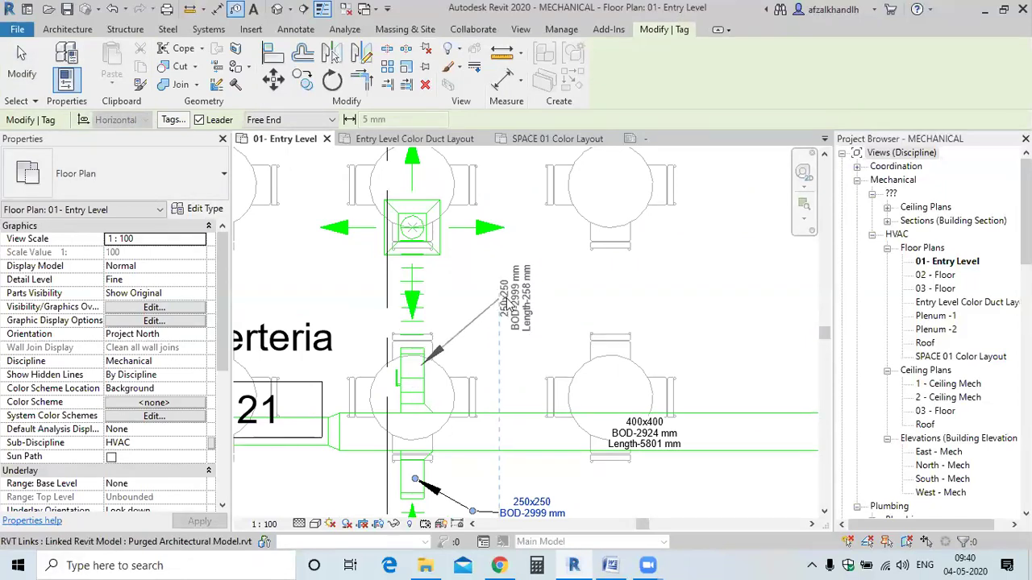
pyautogui.click(534, 300)
pyautogui.scroll(-2, 484, 339)
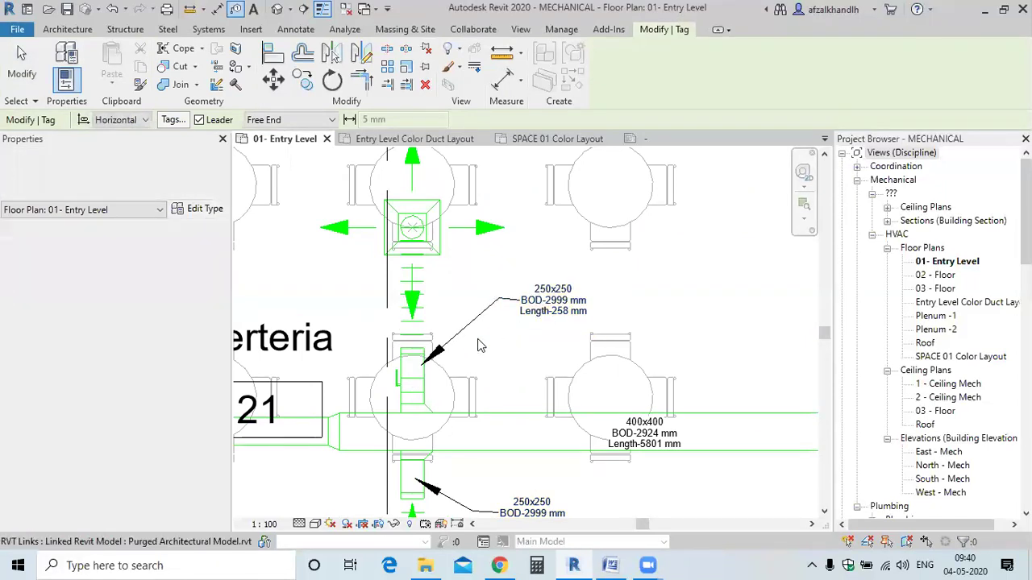
# Adjust the upper branch duct's tag so that its leader runs horizontally from the elbow to the text.
pyautogui.moveTo(413, 346); pyautogui.dragTo(534, 330, button='middle')
pyautogui.scroll(5, 540, 323)
pyautogui.press('Escape')
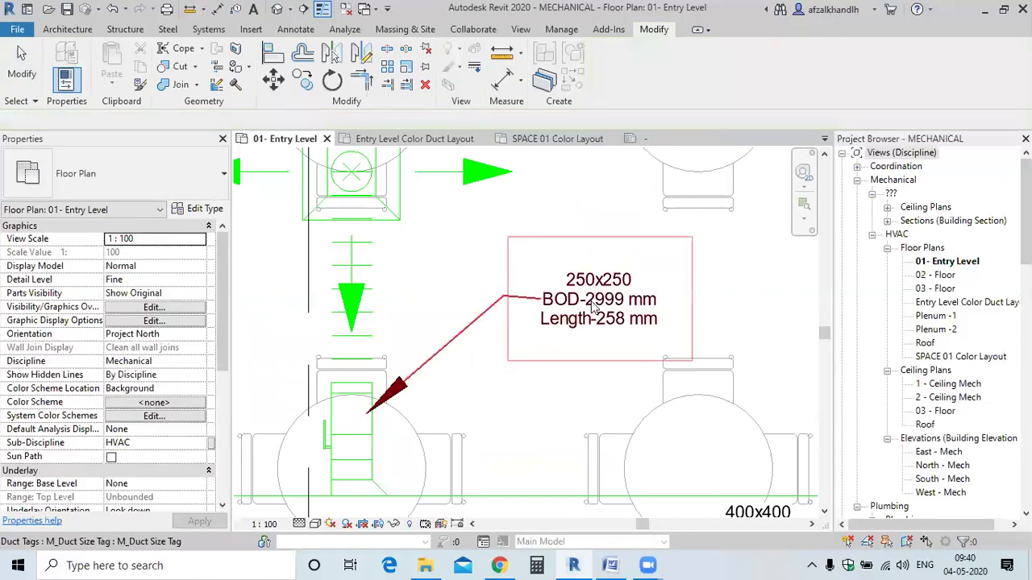
pyautogui.click(593, 313)
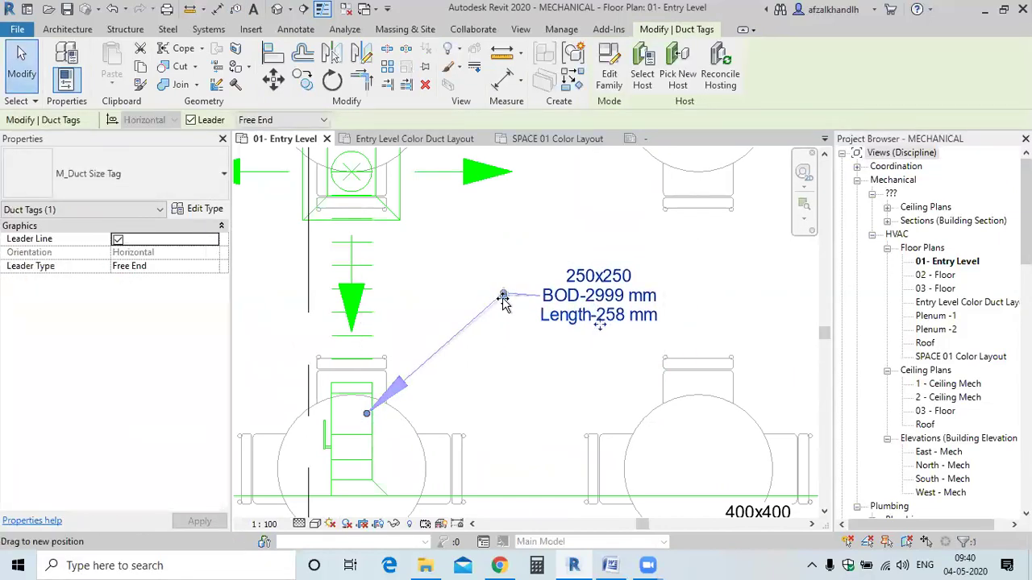
pyautogui.click(523, 341)
pyautogui.scroll(-4, 522, 342)
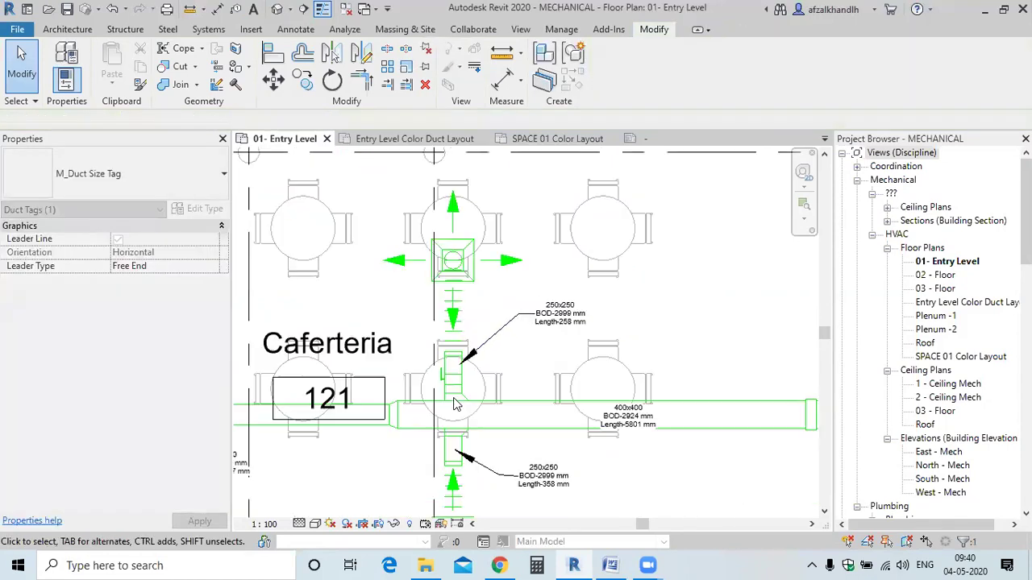
# Use Create Similar on the lower branch's tag to place a horizontal, free-end leader tag beside the upper 250x250 branch at the 300x300 duct's far end.
pyautogui.scroll(2, 601, 339)
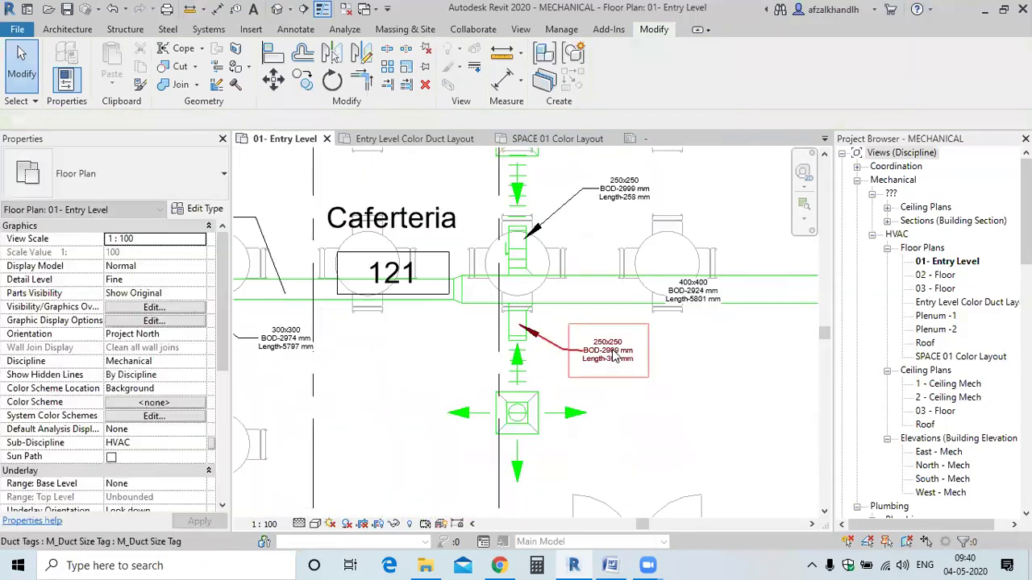
pyautogui.rightClick(611, 343)
pyautogui.click(650, 324)
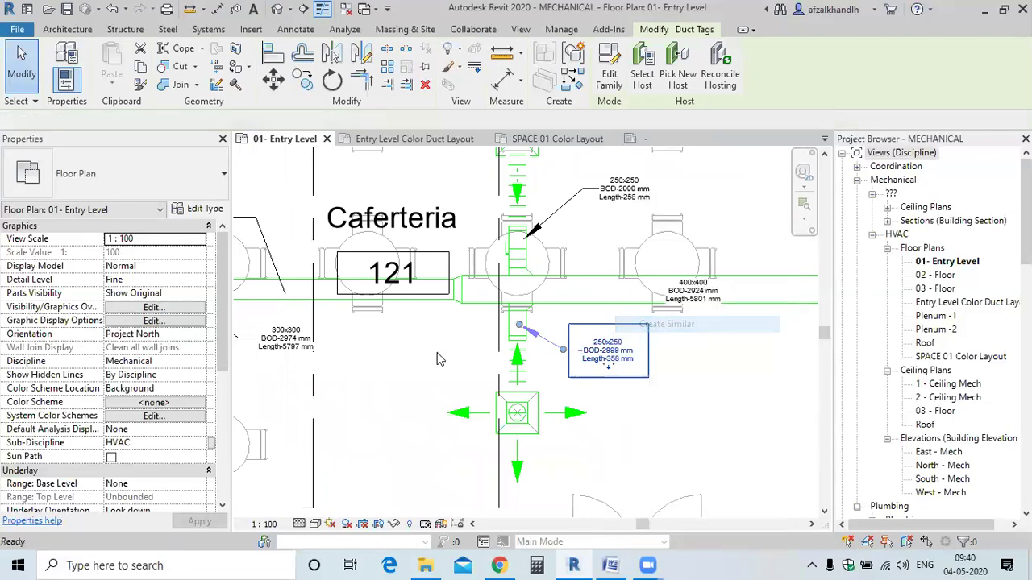
pyautogui.scroll(-2, 374, 421)
pyautogui.moveTo(375, 420); pyautogui.dragTo(592, 348, button='middle')
pyautogui.scroll(5, 415, 276)
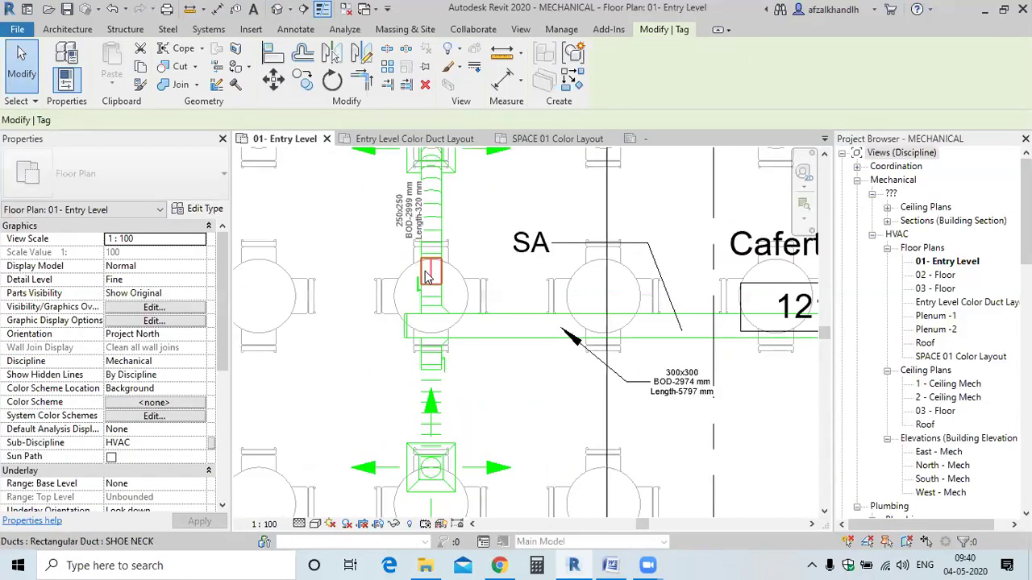
pyautogui.scroll(-3, 320, 290)
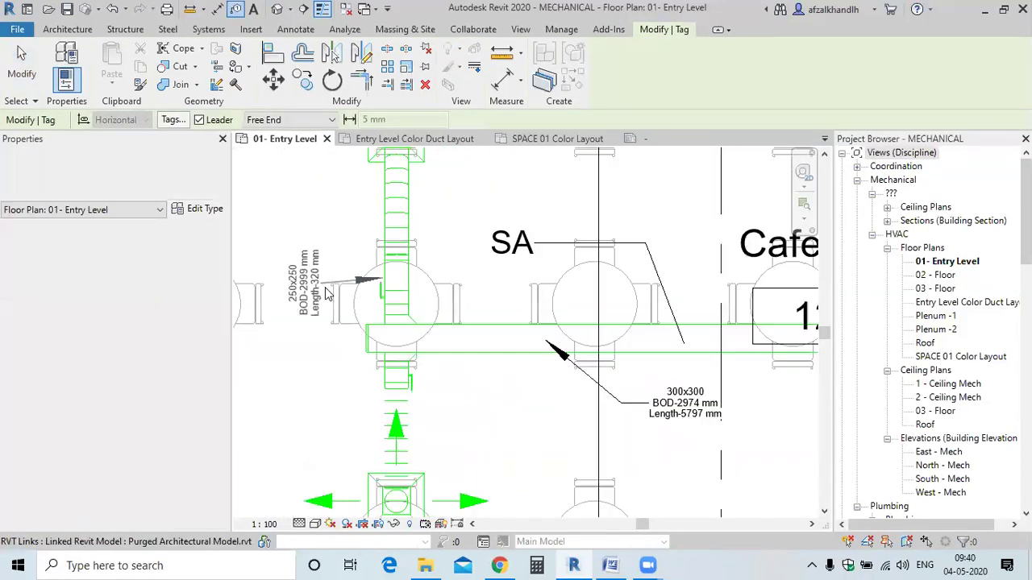
pyautogui.scroll(2, 425, 318)
pyautogui.click(424, 318)
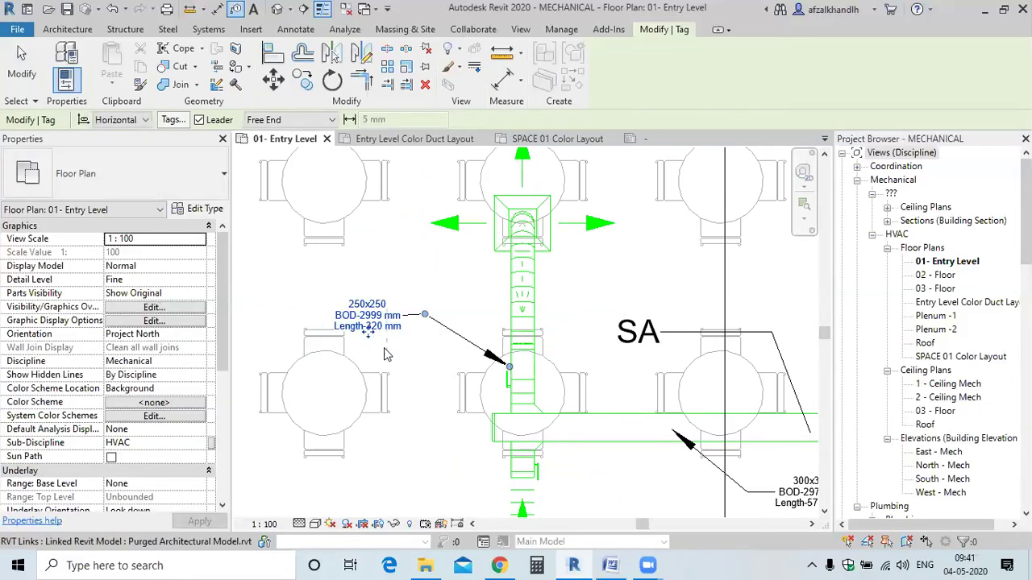
# End tagging and move the new 250x250 tag's leader elbow so the segment next to its text runs horizontally.
pyautogui.scroll(3, 420, 315)
pyautogui.click(477, 308)
pyautogui.press('Escape')
pyautogui.press('Escape')
pyautogui.click(427, 316)
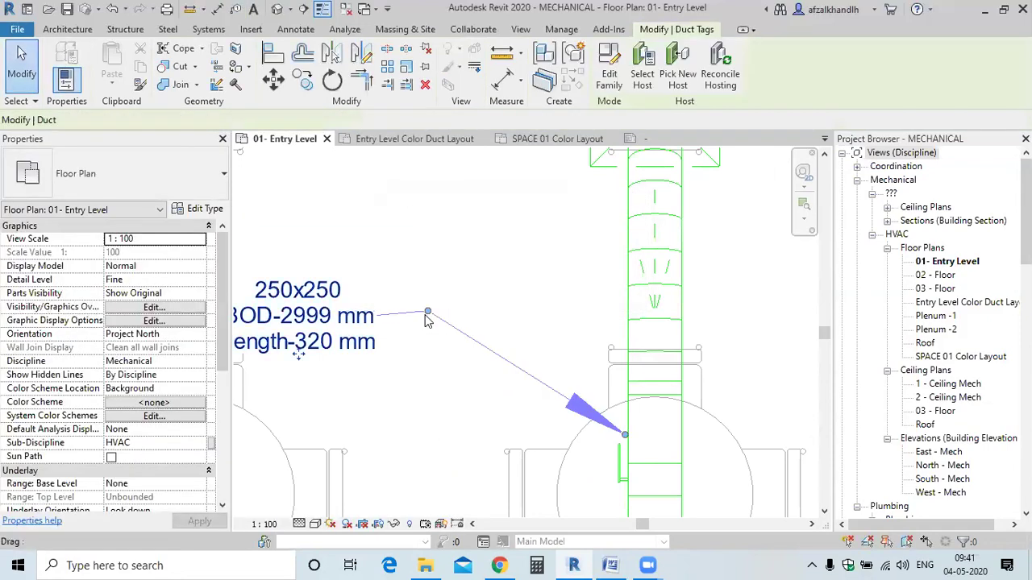
pyautogui.click(440, 282)
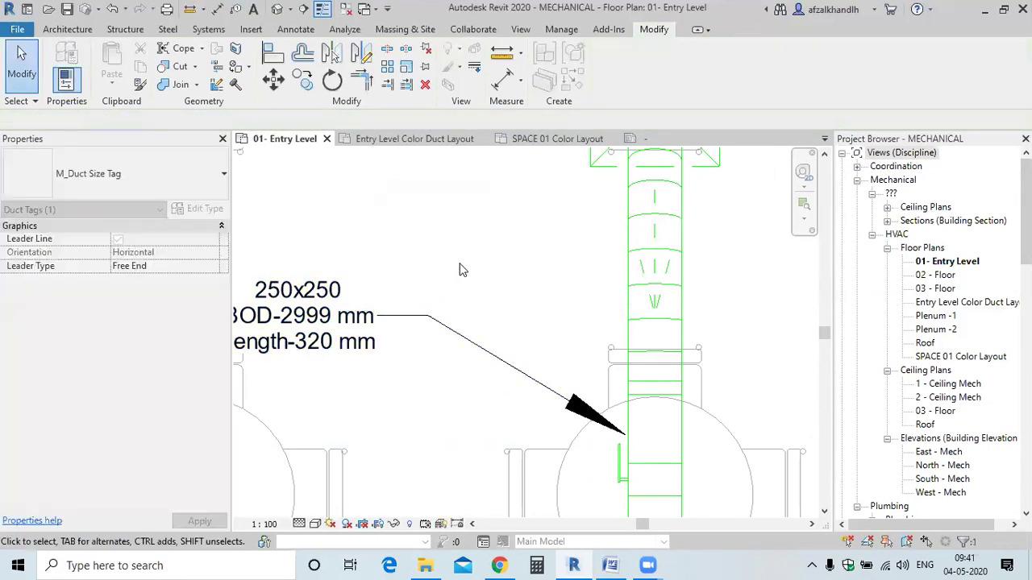
# Open the duct size tag family for editing and turn on Show Border for its 2.5 label type.
pyautogui.scroll(-2, 403, 315)
pyautogui.scroll(2, 387, 305)
pyautogui.click(385, 299)
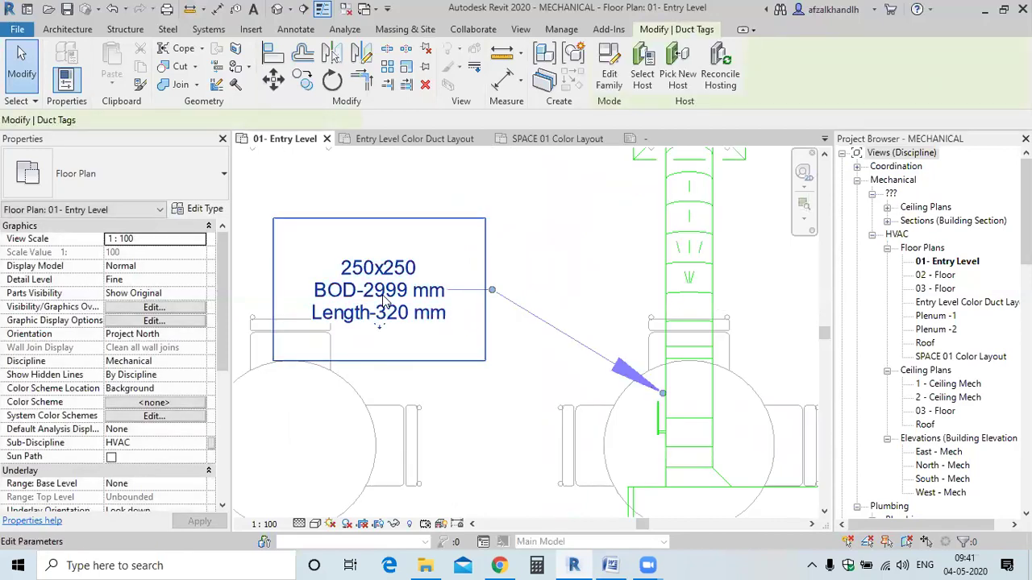
pyautogui.doubleClick(395, 305)
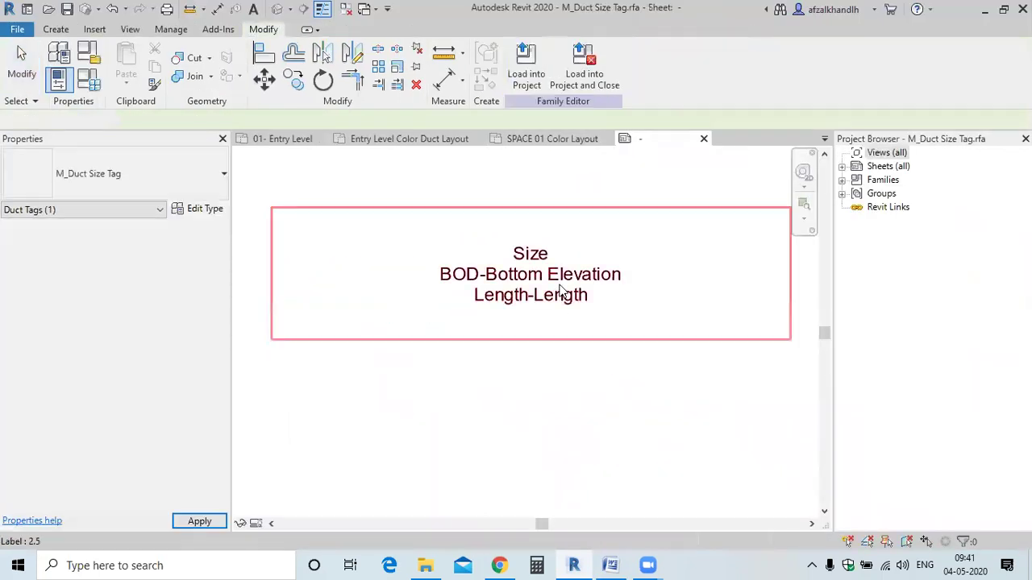
pyautogui.click(561, 292)
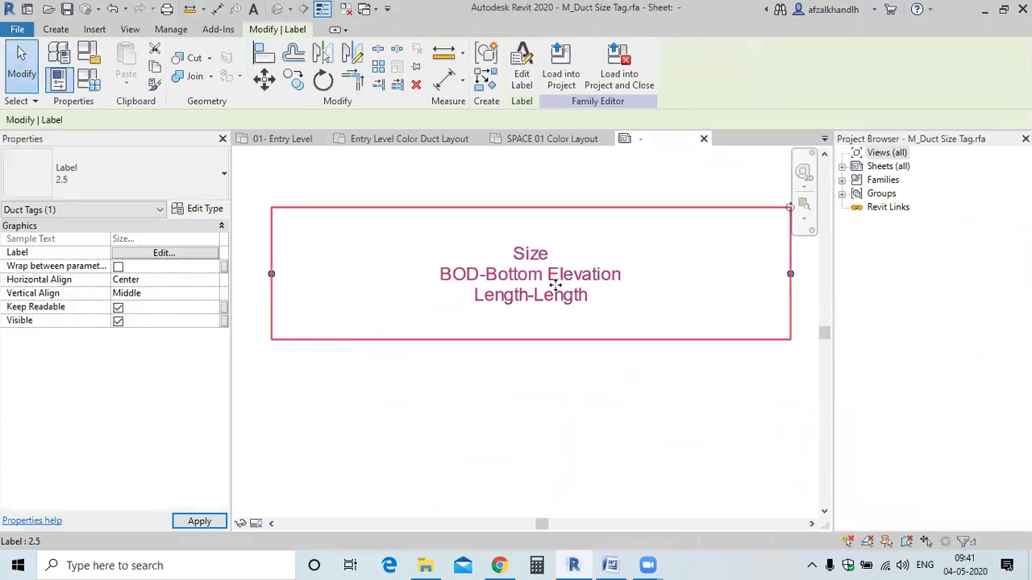
pyautogui.click(205, 210)
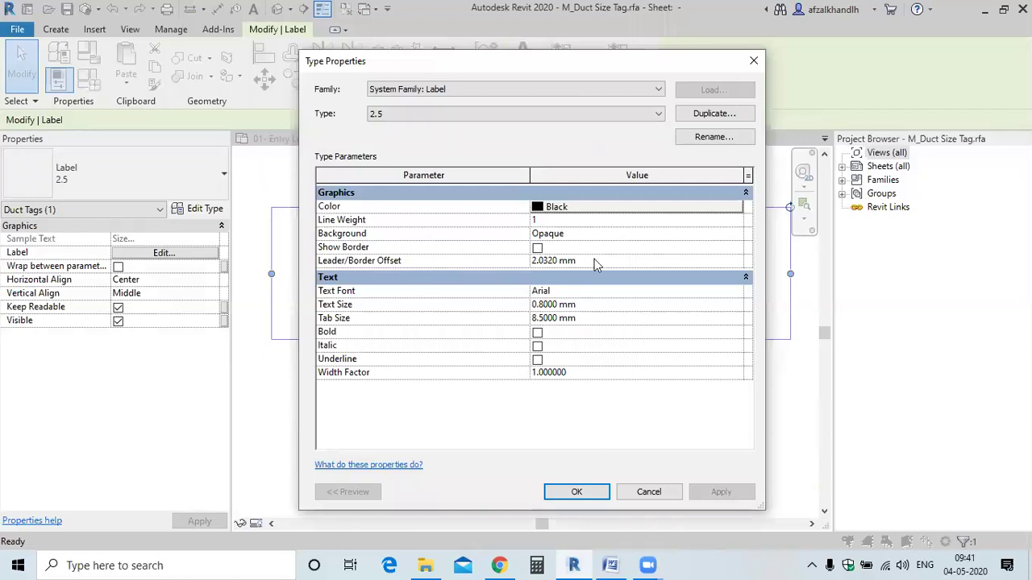
pyautogui.click(536, 247)
pyautogui.click(717, 491)
pyautogui.click(576, 492)
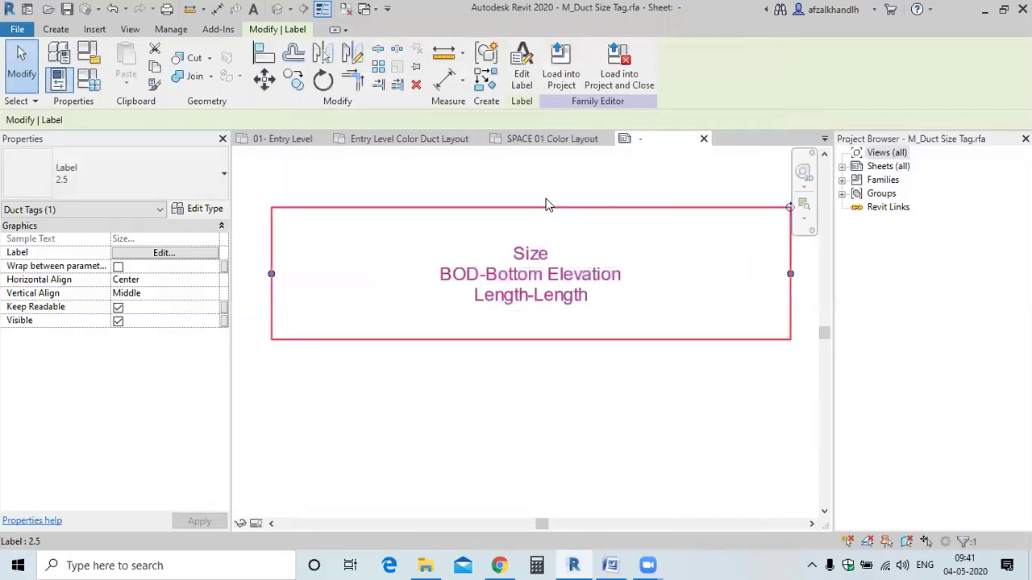
# Load the bordered duct size tag into the project, overwriting the existing version and its parameter values.
pyautogui.click(561, 73)
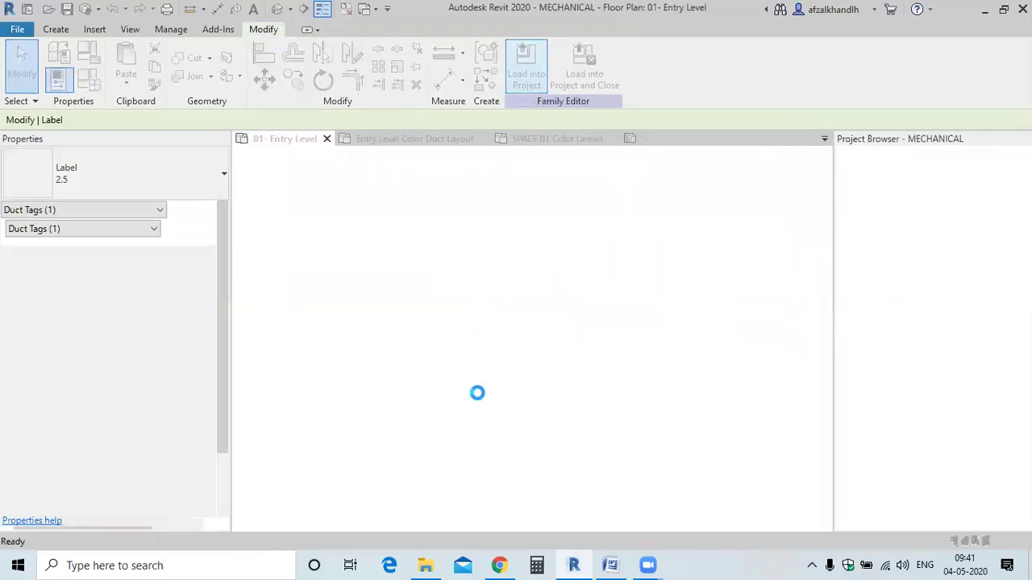
pyautogui.click(444, 267)
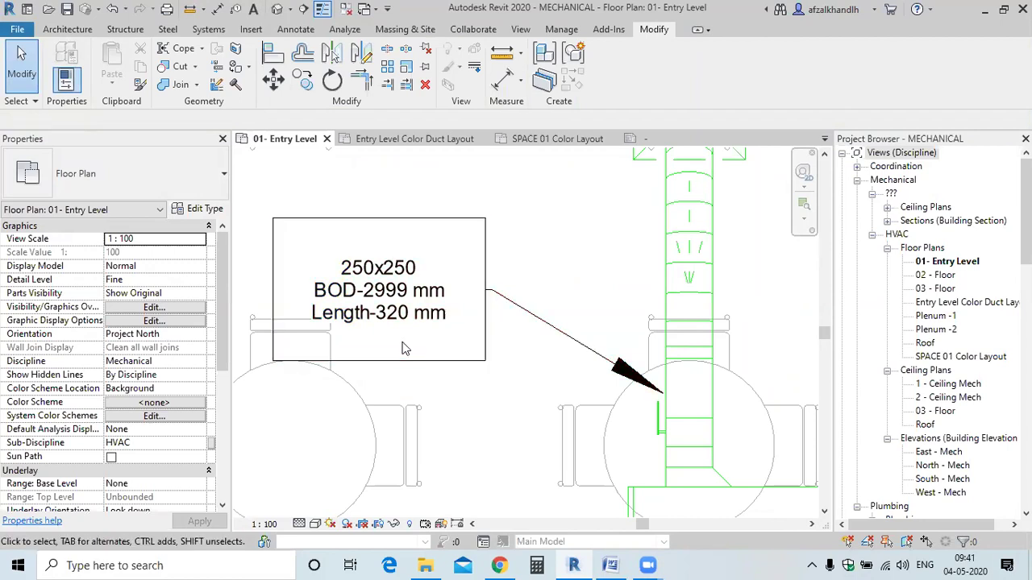
pyautogui.scroll(-1, 454, 314)
pyautogui.scroll(2, 459, 300)
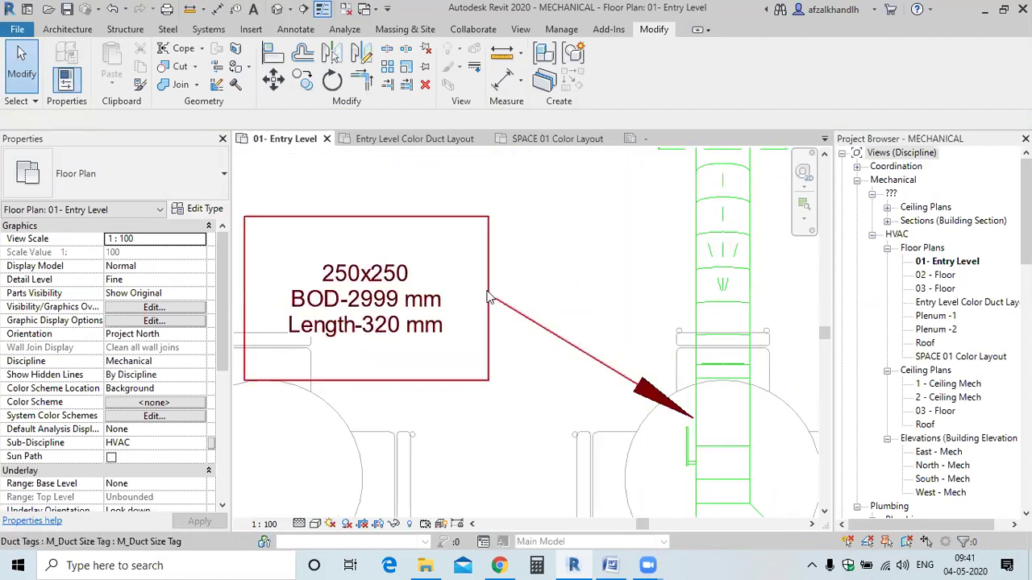
# Reopen the duct size tag family, turn off Show Border for its 2.5 label type and set the label color to Red.
pyautogui.click(486, 288)
pyautogui.click(608, 68)
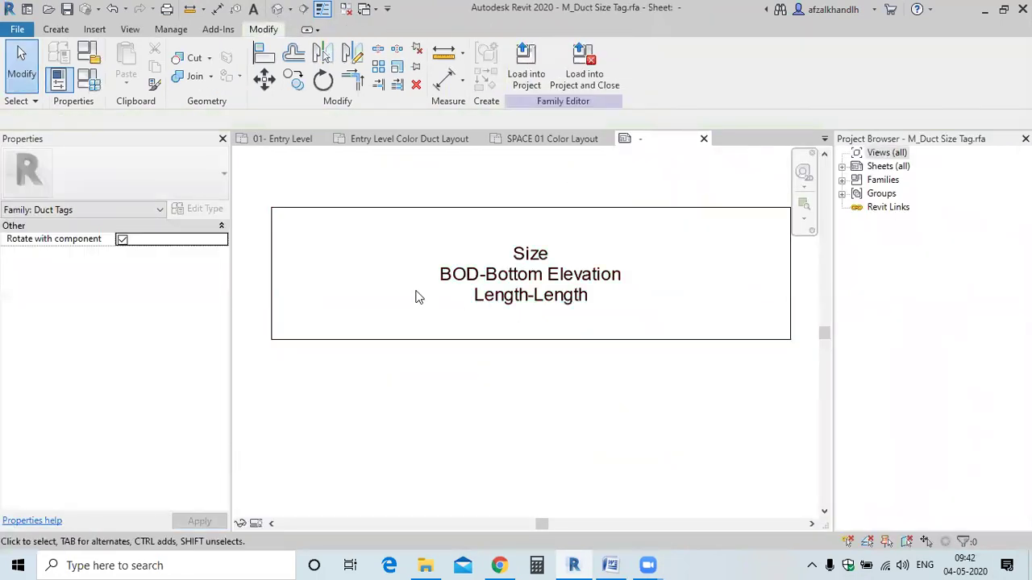
pyautogui.click(339, 338)
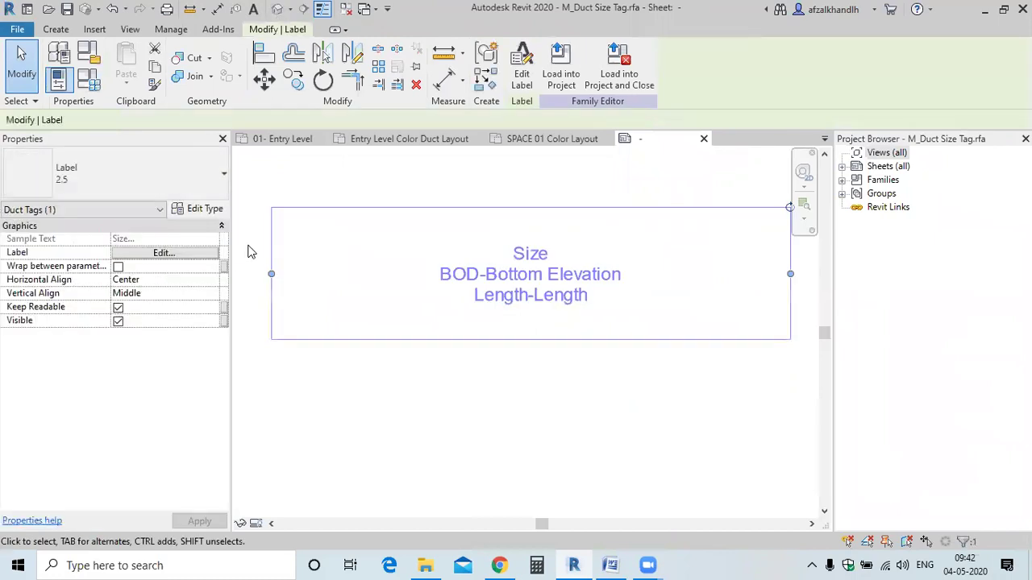
pyautogui.click(208, 211)
pyautogui.click(537, 248)
pyautogui.click(536, 249)
pyautogui.click(548, 211)
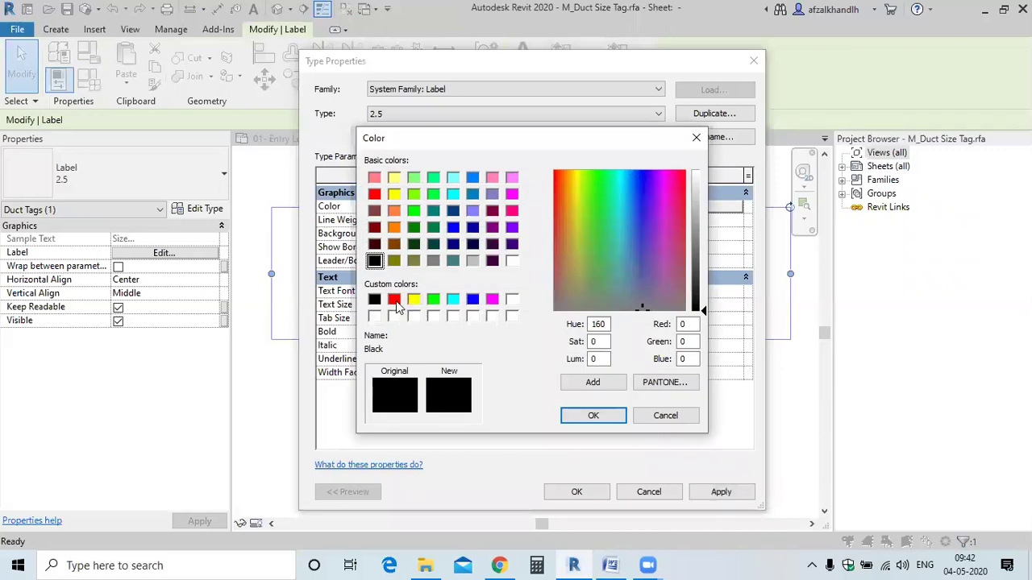
pyautogui.click(393, 299)
pyautogui.click(592, 415)
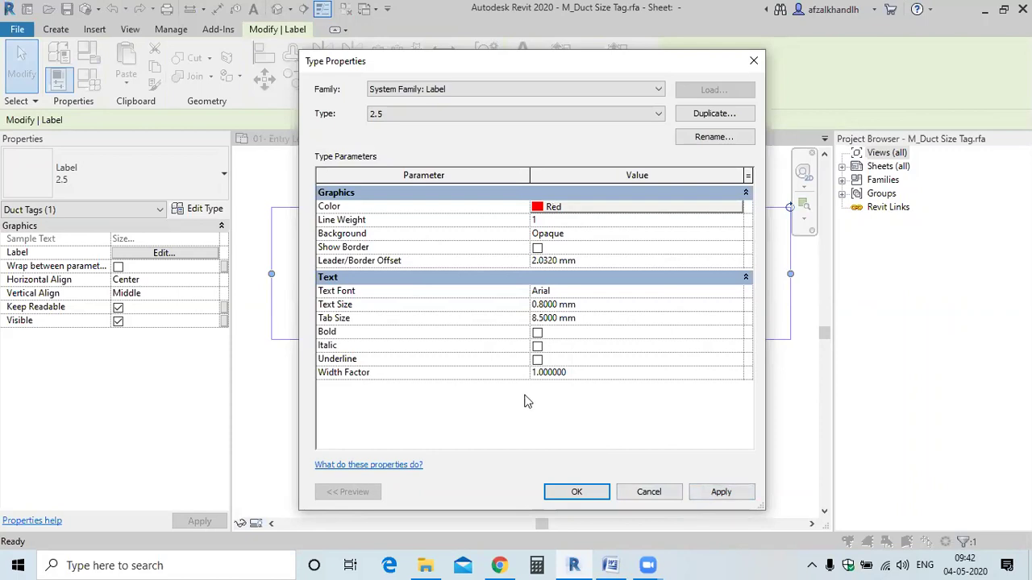
pyautogui.click(710, 495)
pyautogui.click(600, 493)
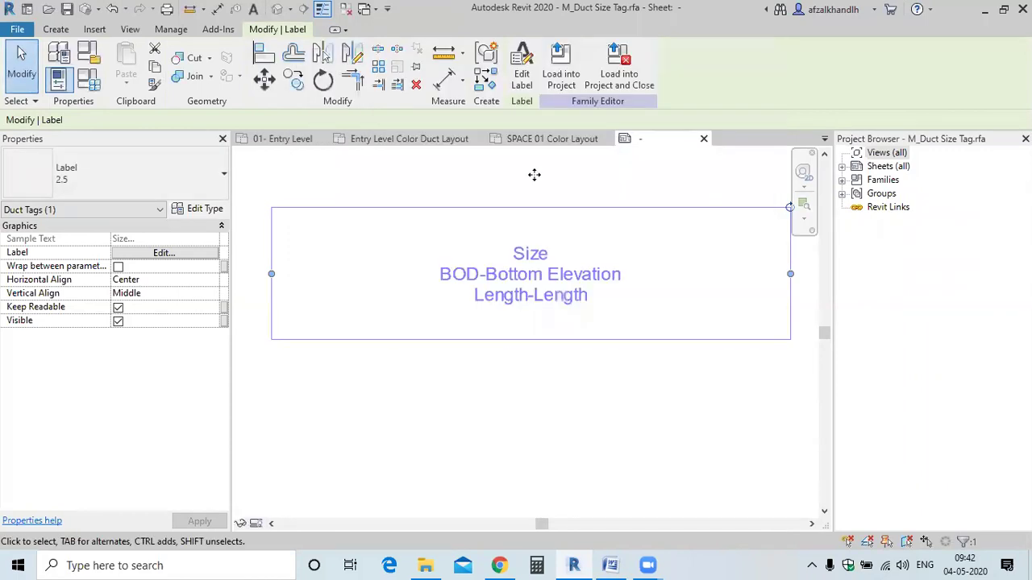
# Load the red, borderless duct size tag into the project, overwriting the existing version and its parameter values.
pyautogui.click(553, 81)
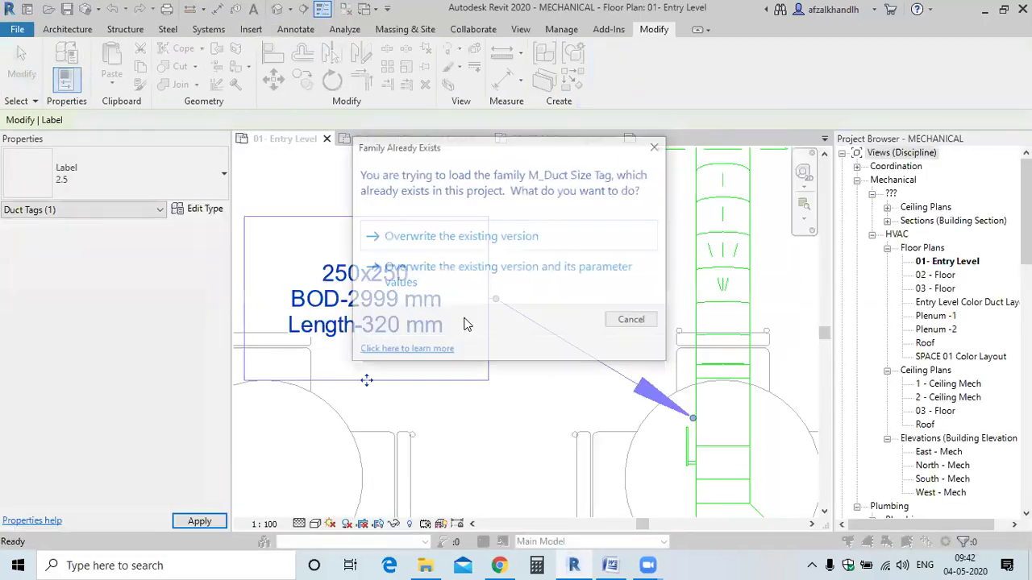
pyautogui.click(444, 290)
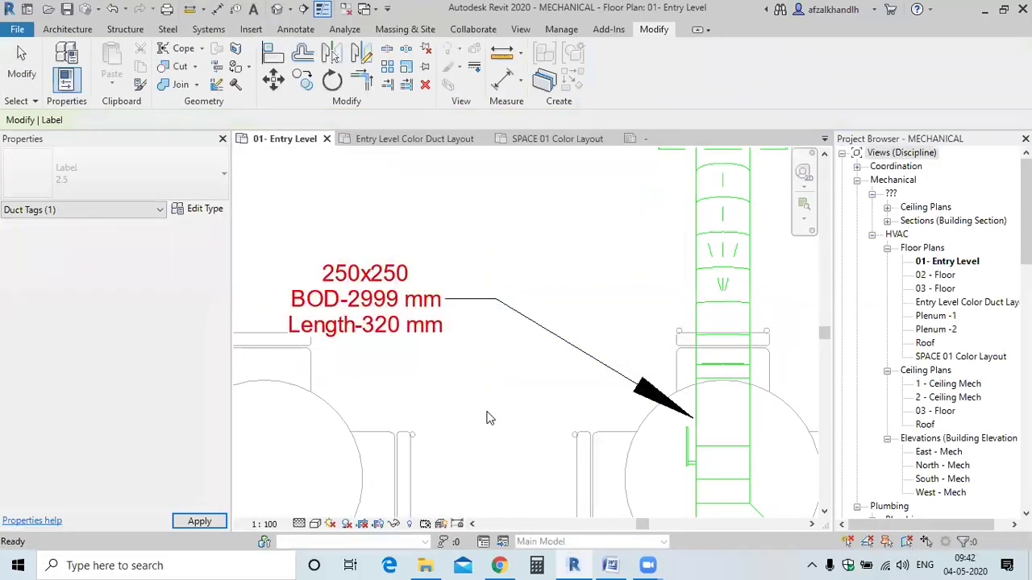
pyautogui.click(486, 418)
# Delete the SA system abbreviation tag and its leader from the 300x300 duct in the cafeteria.
pyautogui.scroll(-2, 545, 294)
pyautogui.moveTo(544, 349); pyautogui.dragTo(418, 335, button='middle')
pyautogui.scroll(-2, 418, 335)
pyautogui.scroll(3, 690, 330)
pyautogui.scroll(-2, 524, 323)
pyautogui.moveTo(525, 322); pyautogui.dragTo(525, 403, button='middle')
pyautogui.scroll(2, 525, 403)
pyautogui.scroll(-2, 473, 339)
pyautogui.moveTo(473, 339); pyautogui.dragTo(677, 270, button='middle')
pyautogui.scroll(3, 407, 275)
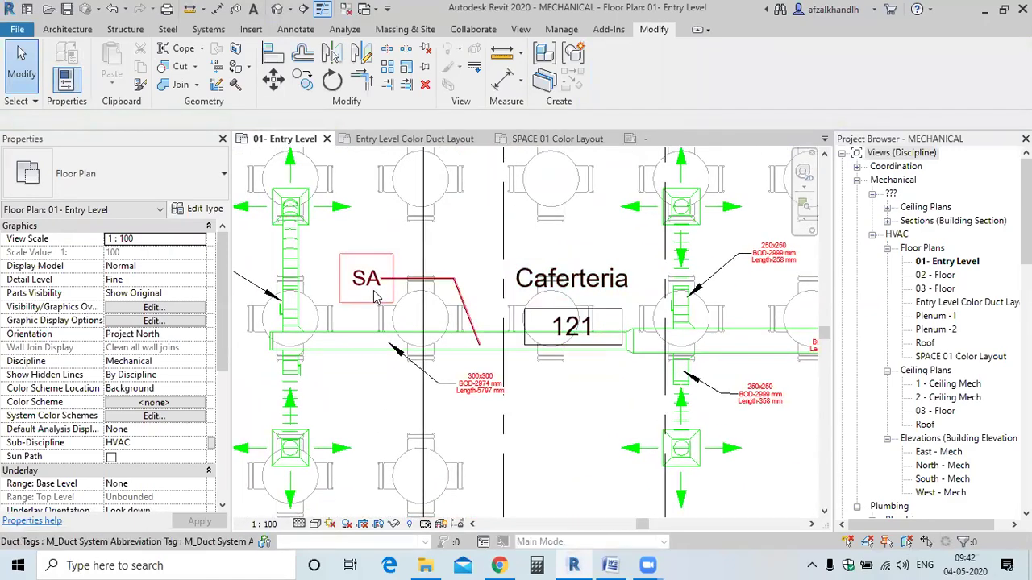
pyautogui.click(441, 295)
pyautogui.press('Delete')
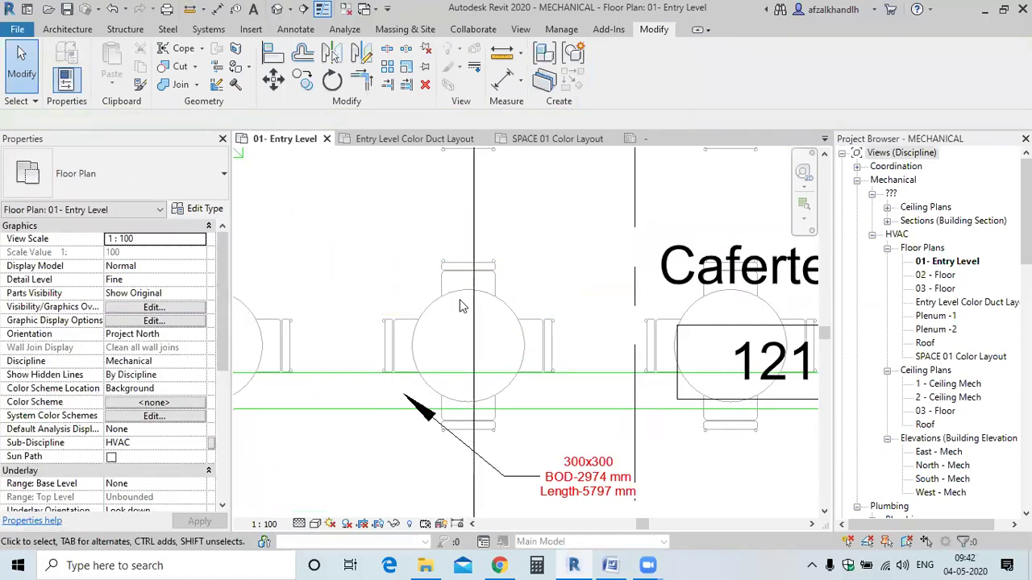
# Switch to the Word document to check the list of topics to cover today, and return to Revit.
pyautogui.scroll(-3, 461, 307)
pyautogui.scroll(3, 606, 316)
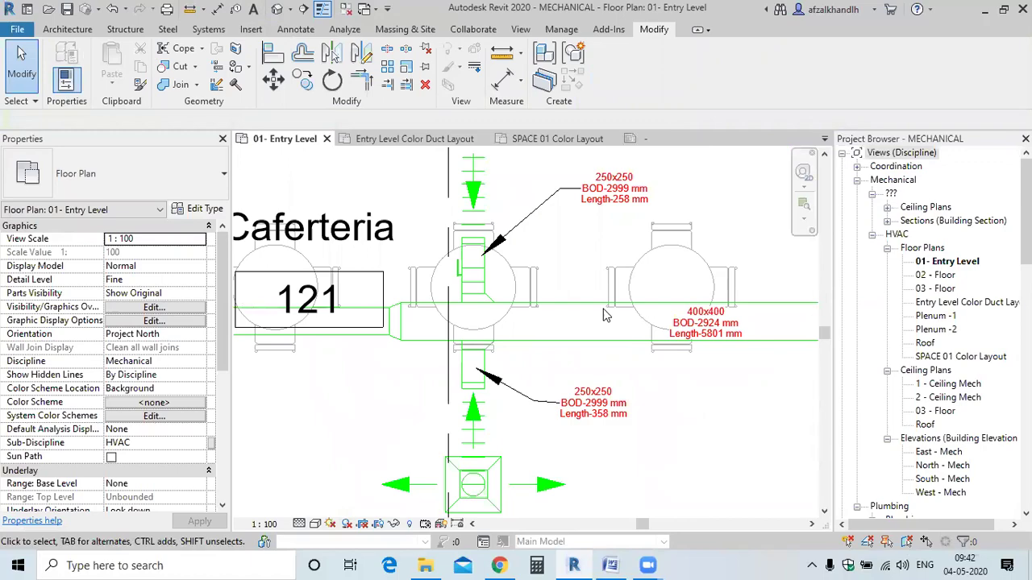
pyautogui.click(613, 565)
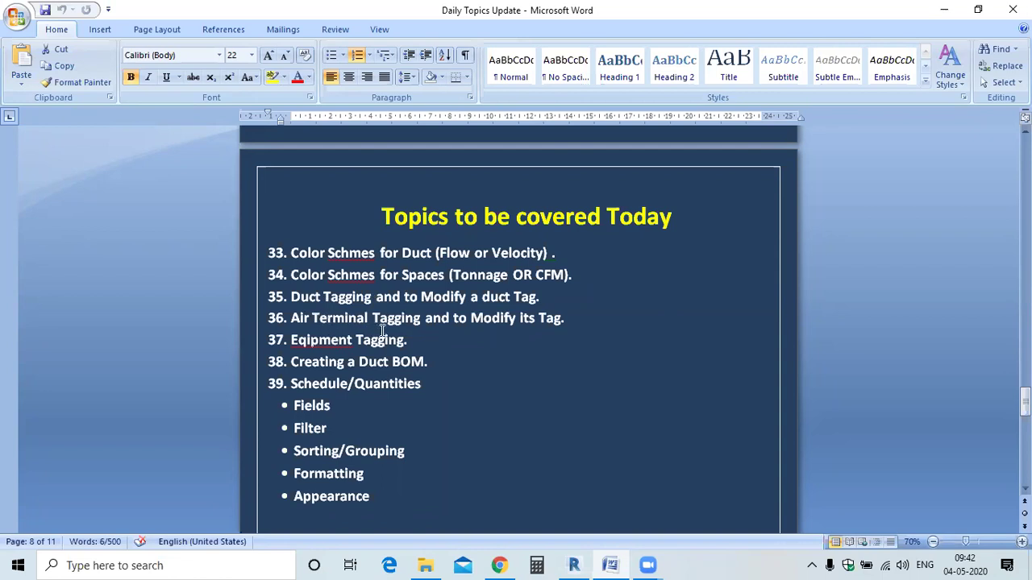
pyautogui.click(943, 10)
# Use Tag by Category to tag the cafeteria's upper-left air terminal with a horizontal, free-end leader tag to its left.
pyautogui.scroll(-4, 478, 274)
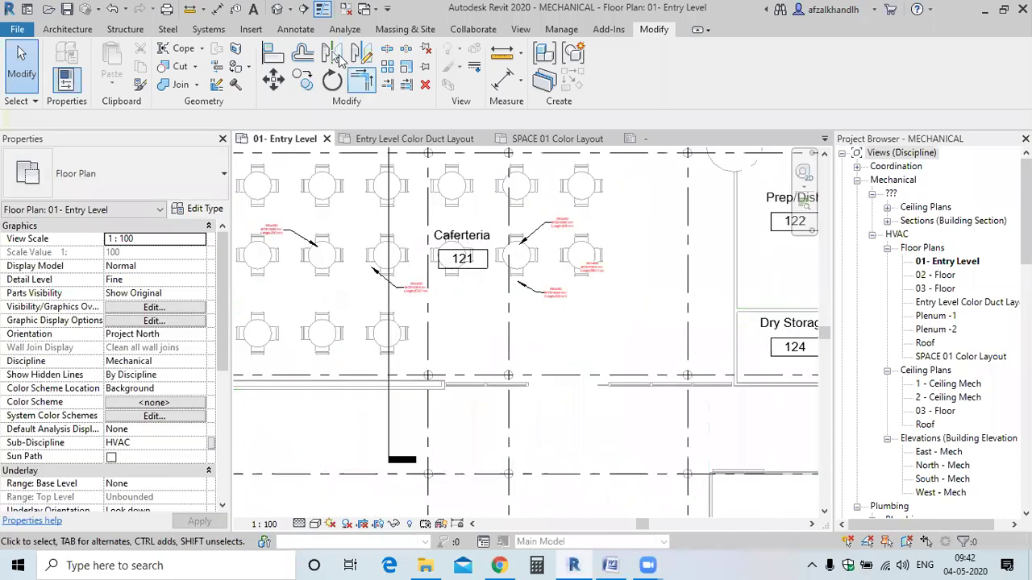
pyautogui.click(292, 32)
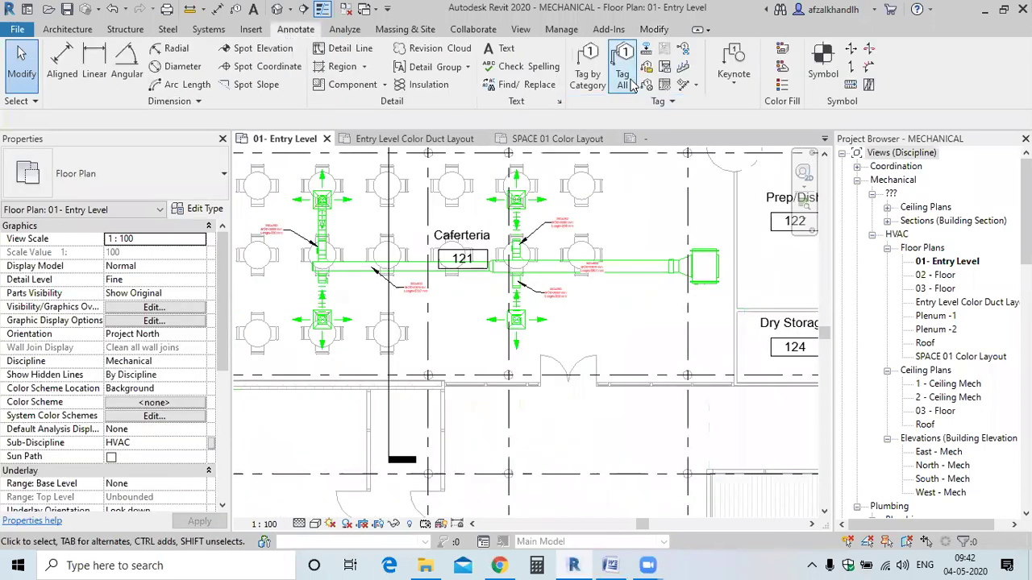
pyautogui.click(600, 81)
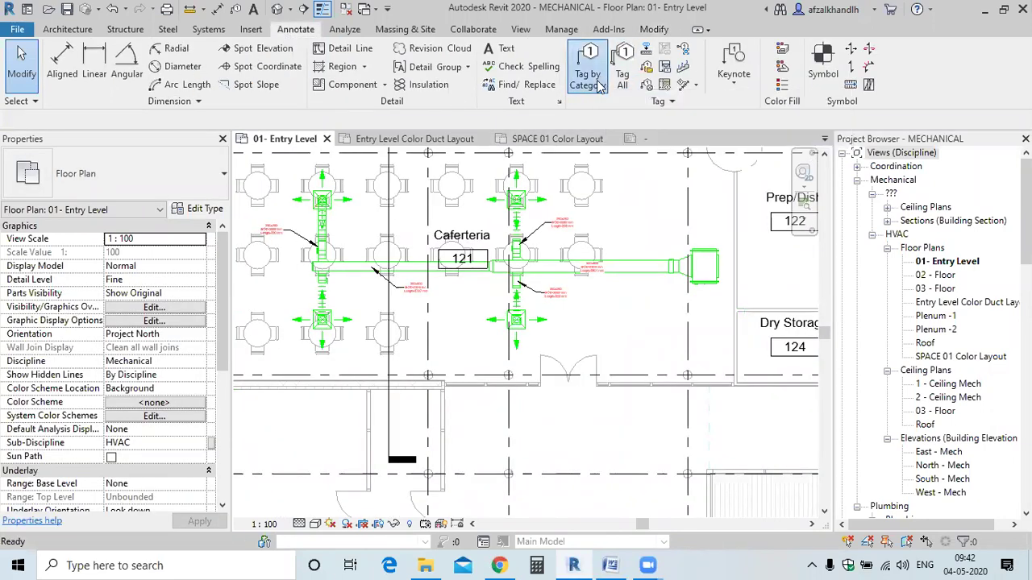
pyautogui.scroll(4, 320, 187)
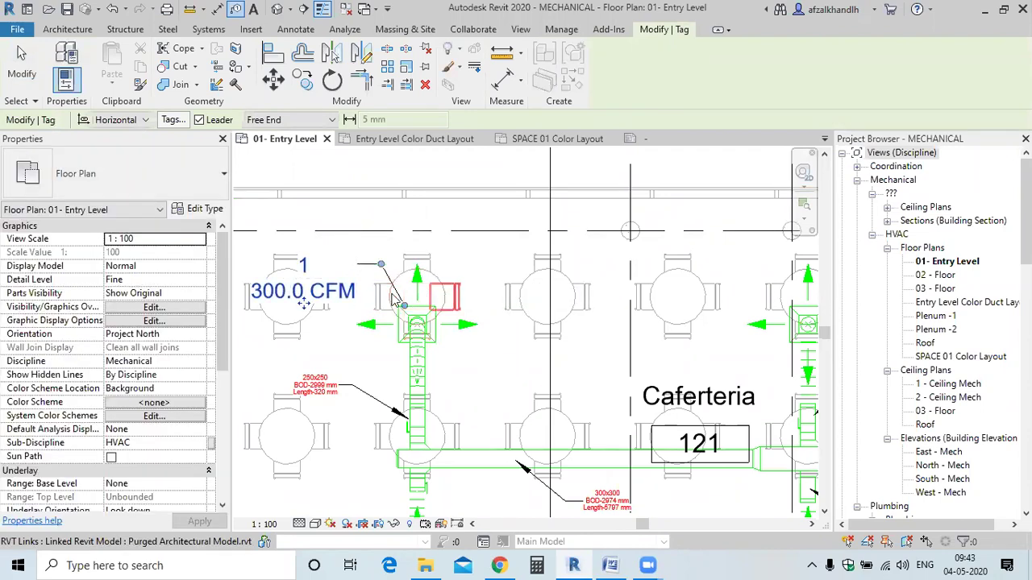
# Tag the cafeteria's upper-right air terminal with a free-end leader and the text up to its right, and end tagging.
pyautogui.scroll(-2, 591, 340)
pyautogui.moveTo(592, 340); pyautogui.dragTo(317, 342, button='middle')
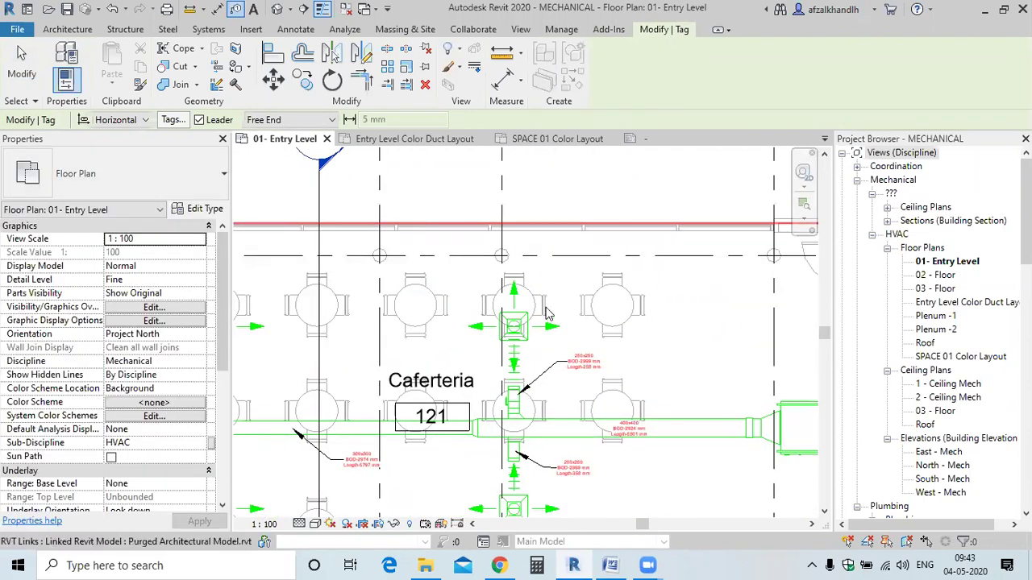
pyautogui.scroll(4, 564, 314)
pyautogui.click(497, 260)
pyautogui.click(505, 246)
pyautogui.click(556, 247)
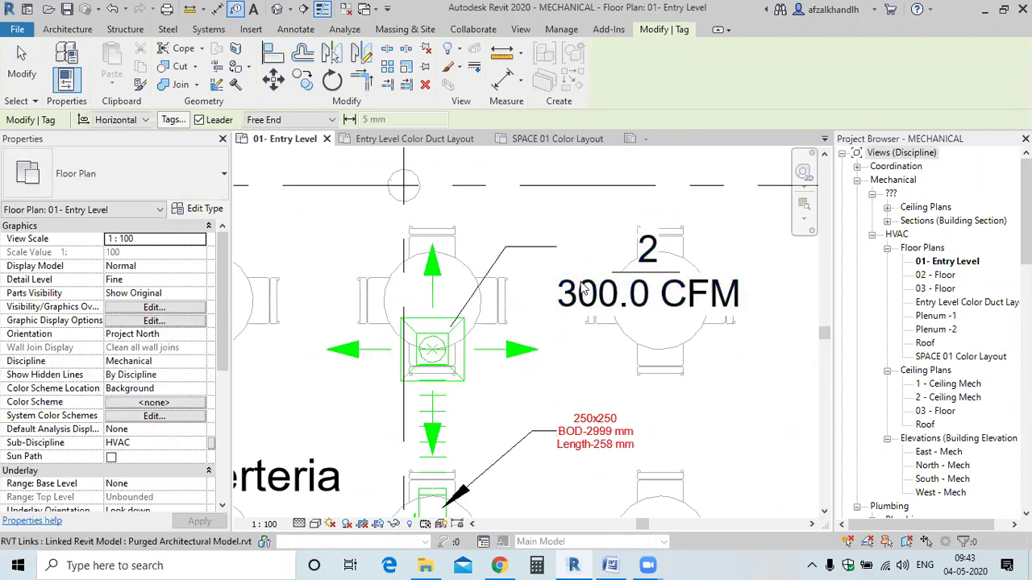
pyautogui.scroll(-5, 564, 306)
pyautogui.press('Escape')
# Delete the air terminal tag and its leader from the cafeteria's upper-right diffuser.
pyautogui.scroll(3, 482, 314)
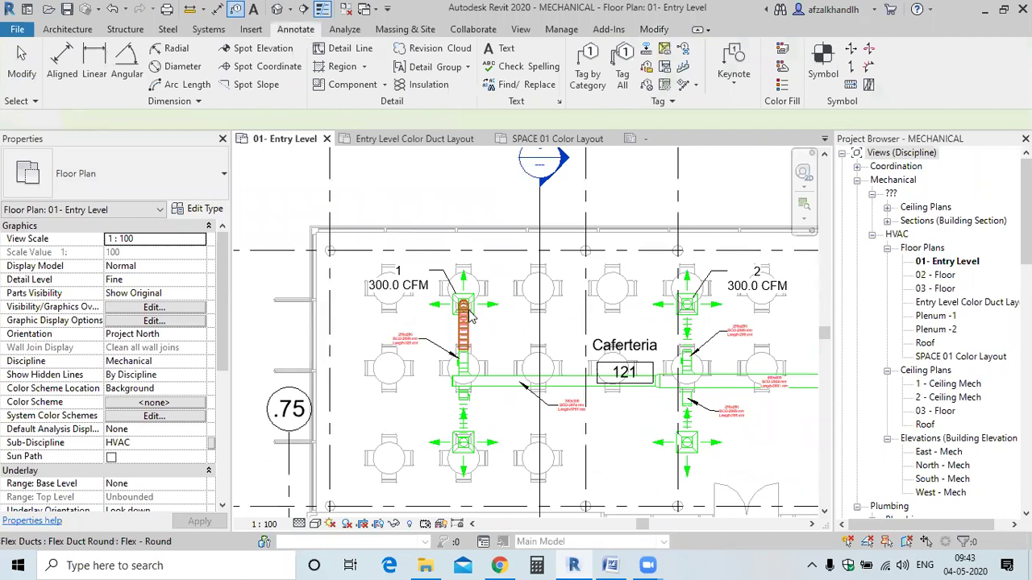
pyautogui.click(480, 293)
pyautogui.scroll(-3, 481, 293)
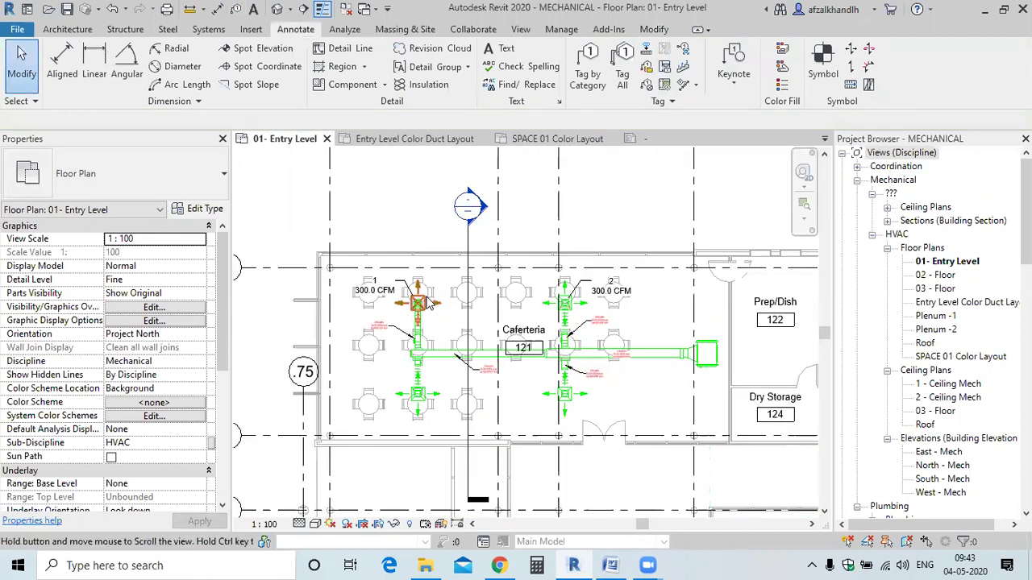
pyautogui.scroll(4, 561, 315)
pyautogui.click(560, 319)
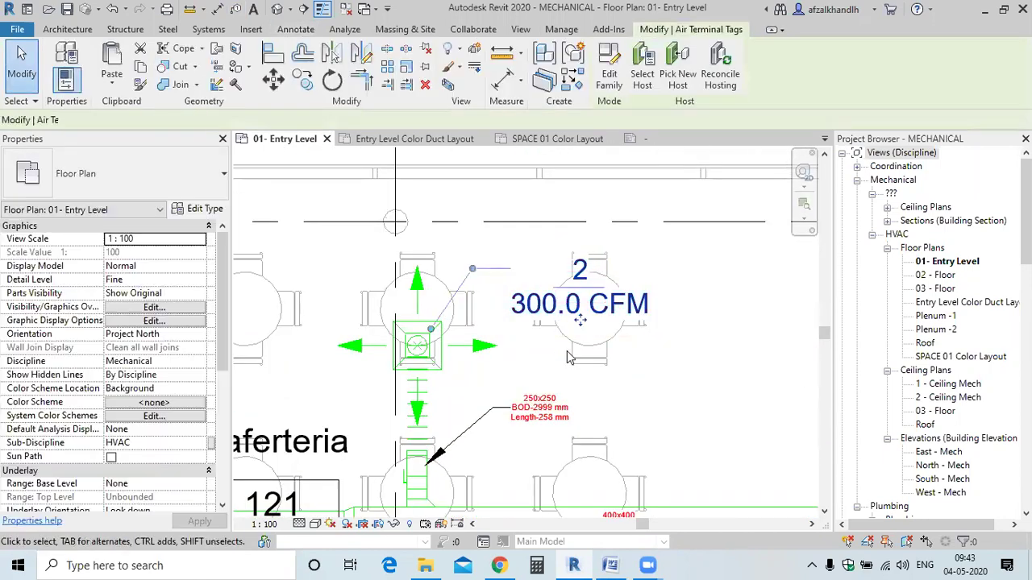
pyautogui.press('Delete')
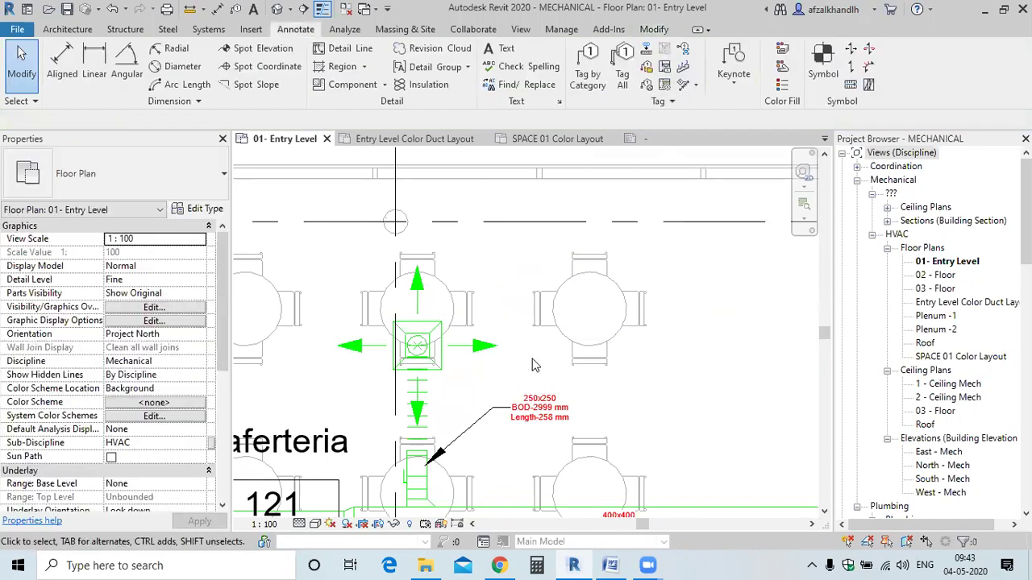
# Select the tag of the cafeteria's upper-left air terminal and open its M_Diffuser Tag family for editing.
pyautogui.scroll(-3, 540, 362)
pyautogui.scroll(5, 459, 367)
pyautogui.scroll(2, 434, 307)
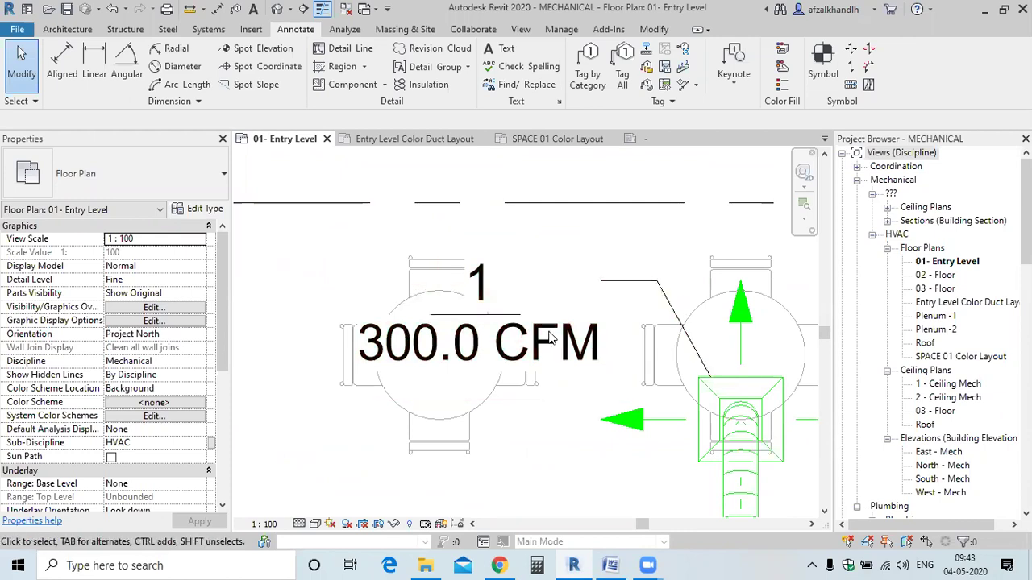
pyautogui.click(654, 421)
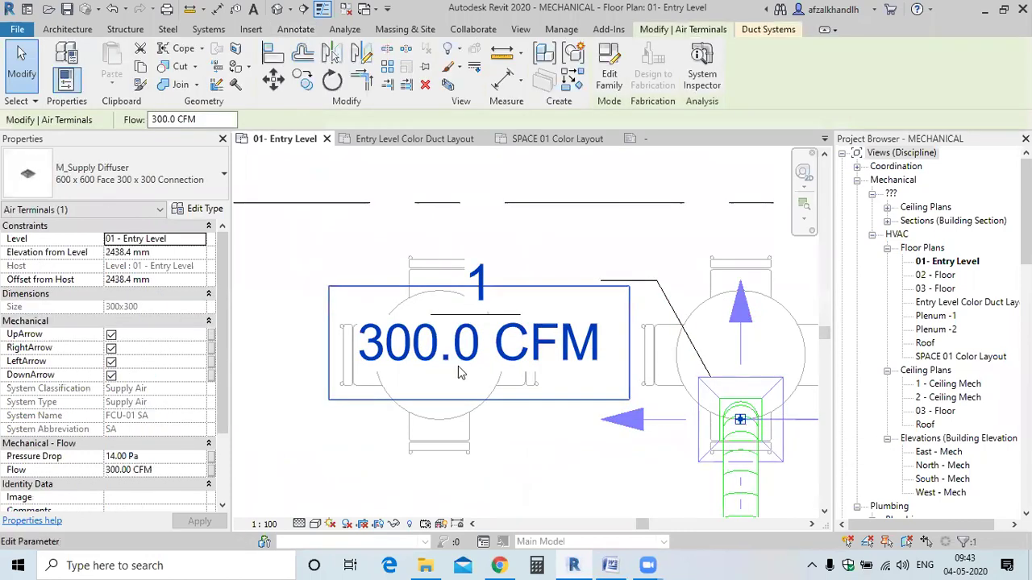
pyautogui.click(309, 258)
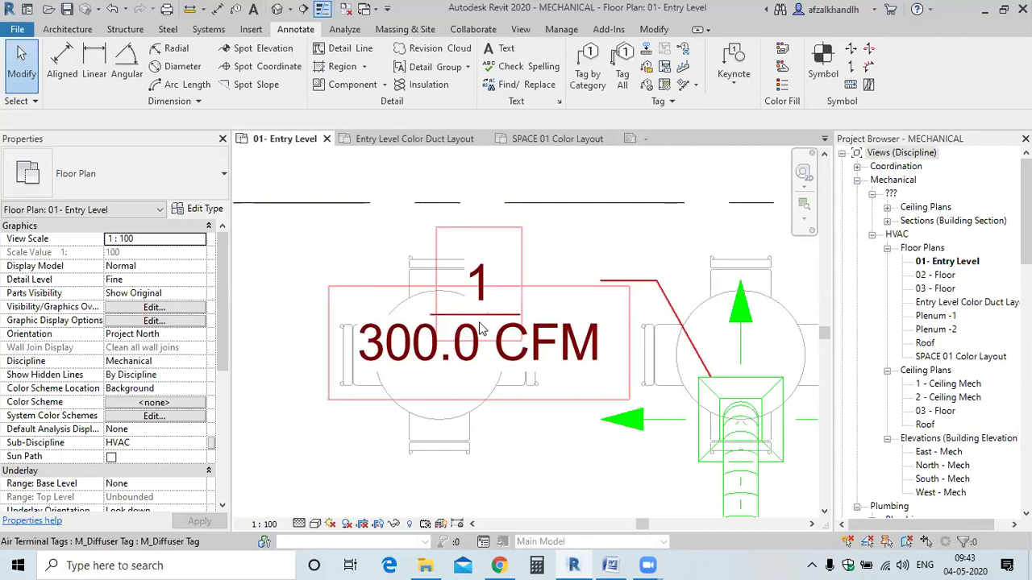
pyautogui.click(530, 347)
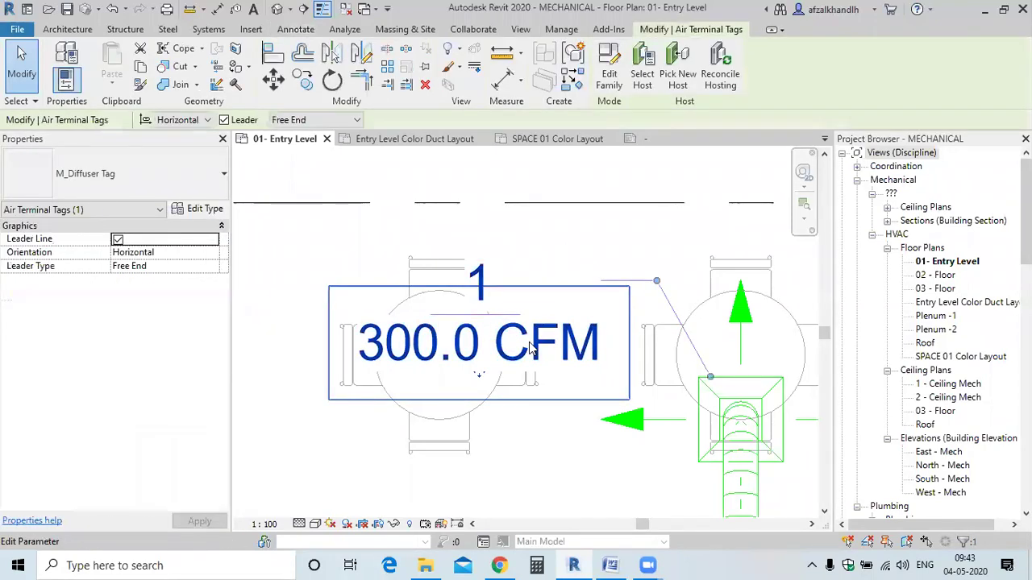
pyautogui.click(607, 81)
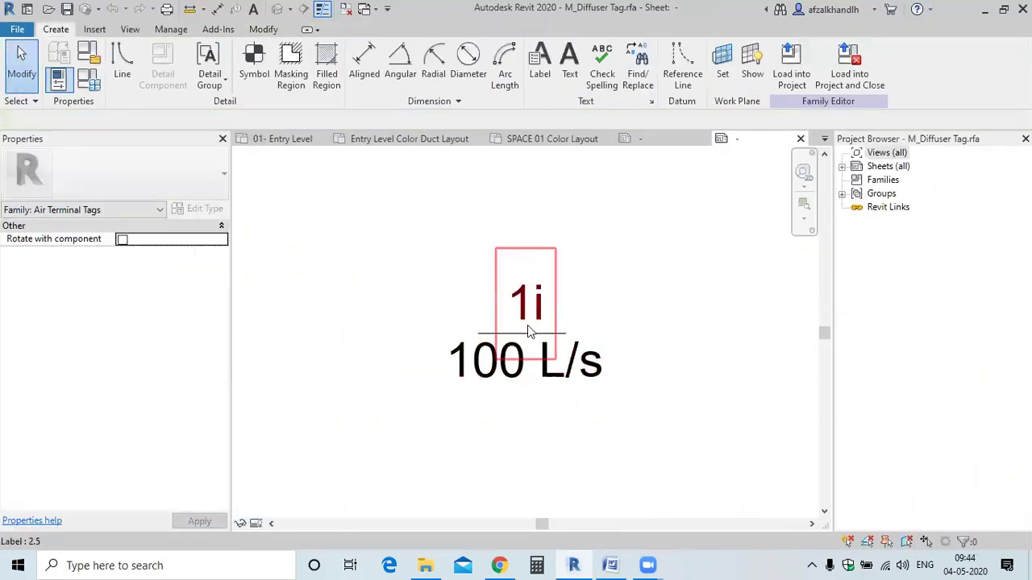
# Edit the upper label of the diffuser tag and give its Mark parameter the prefix "SD-".
pyautogui.click(530, 301)
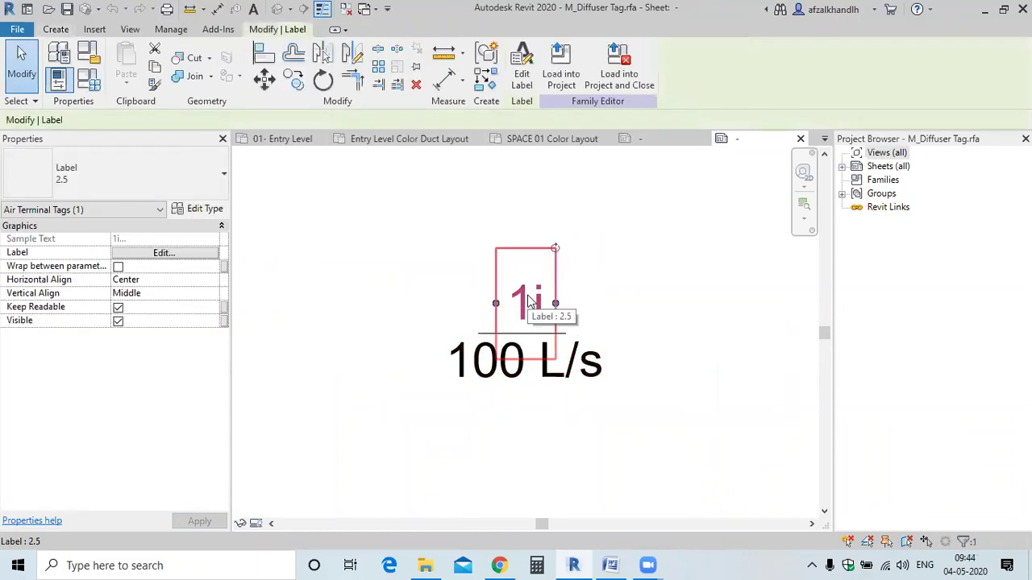
pyautogui.click(521, 80)
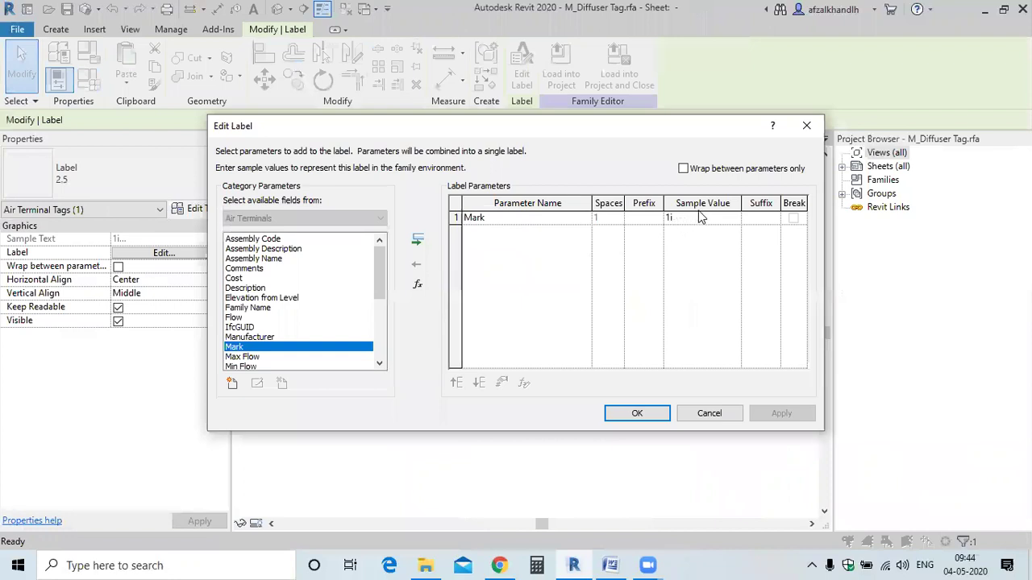
pyautogui.click(647, 218)
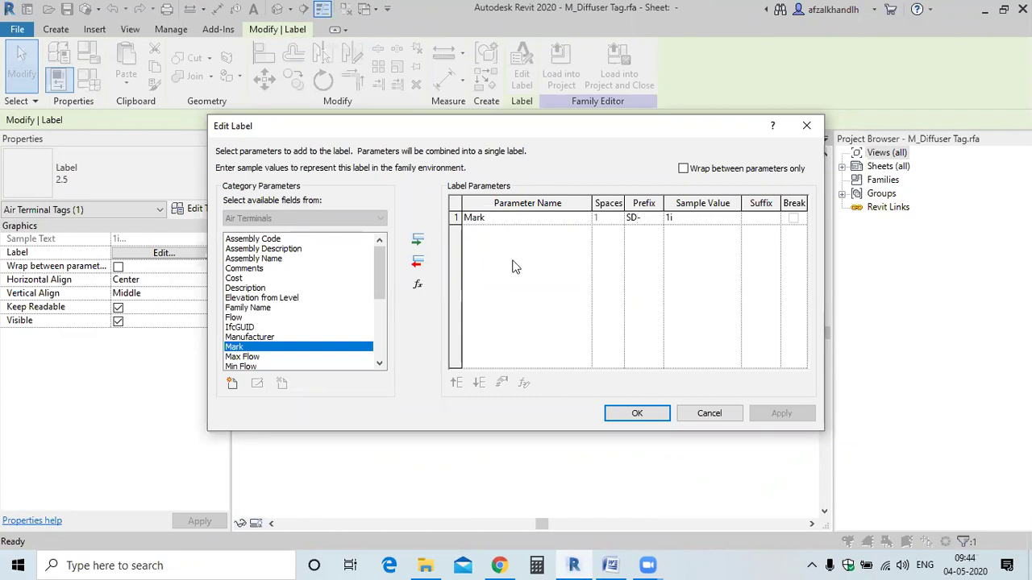
pyautogui.click(641, 414)
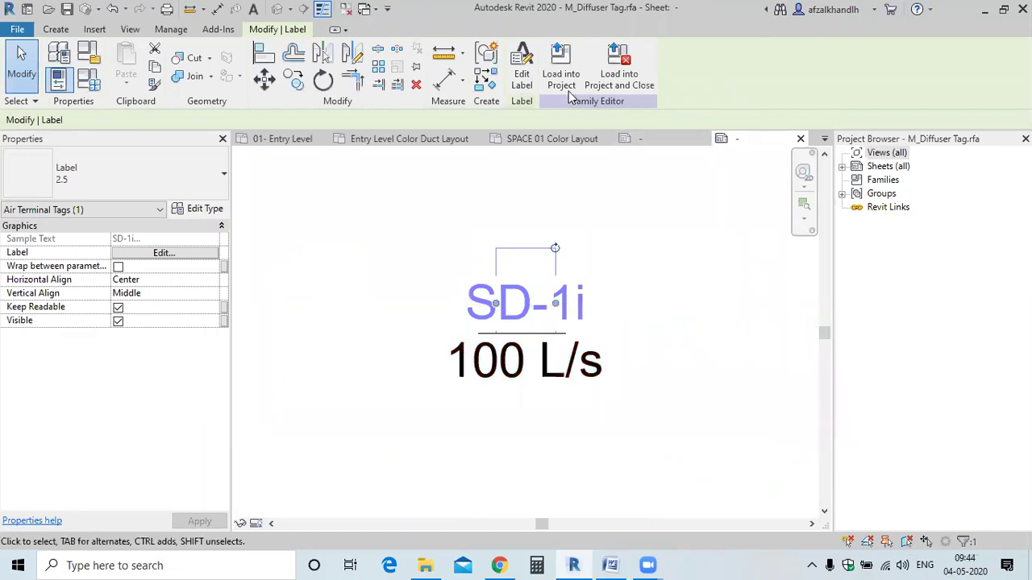
# Load the edited diffuser tag family into MECHANICAL.rvt only, overwriting the existing version.
pyautogui.click(561, 64)
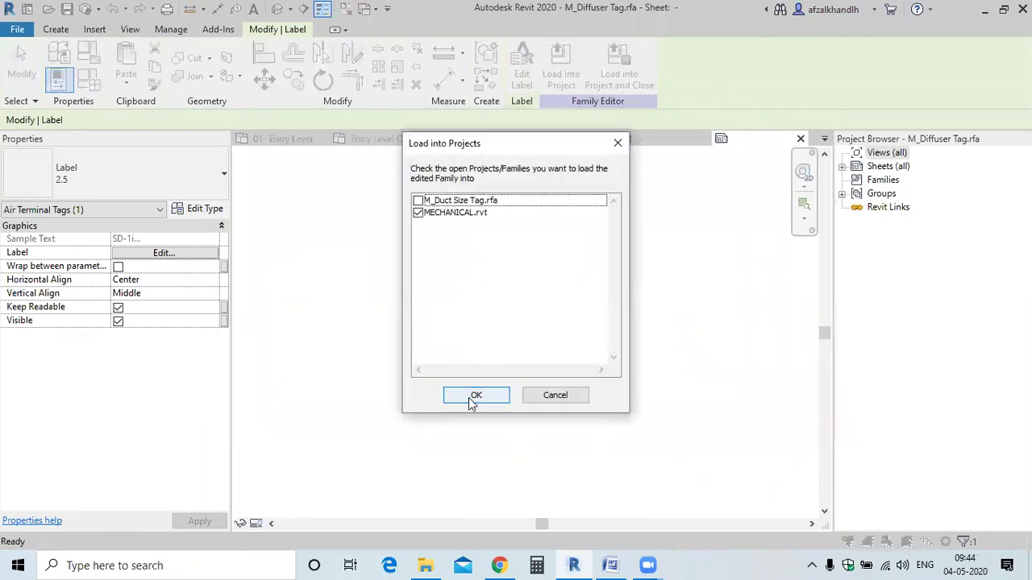
pyautogui.click(472, 399)
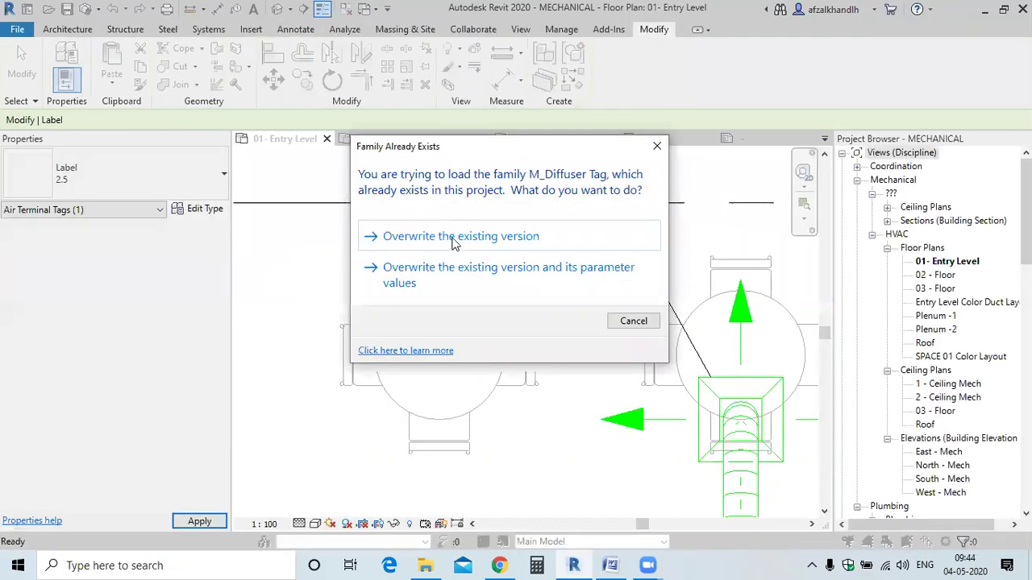
pyautogui.click(456, 236)
pyautogui.scroll(-4, 503, 249)
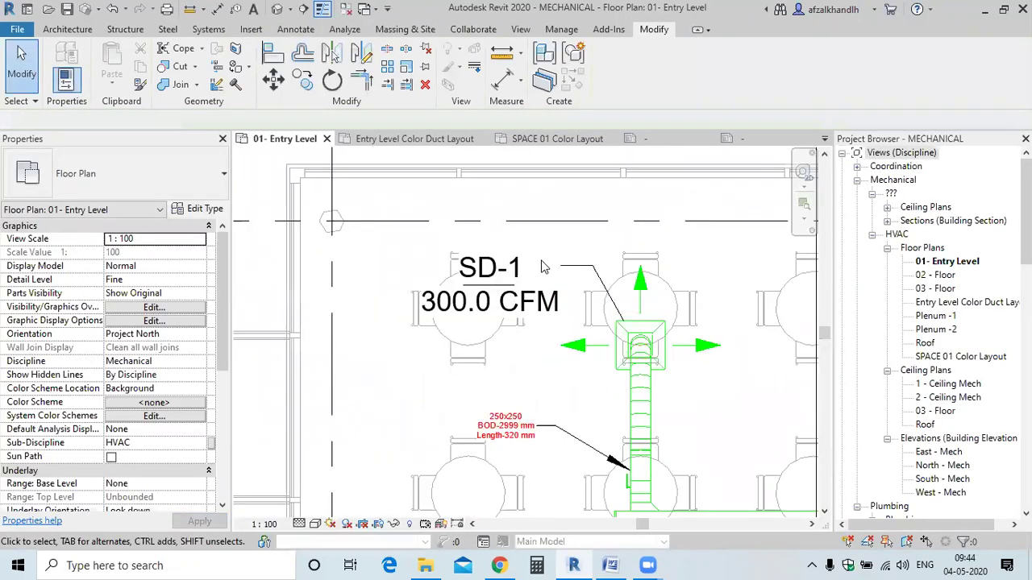
pyautogui.scroll(-2, 629, 334)
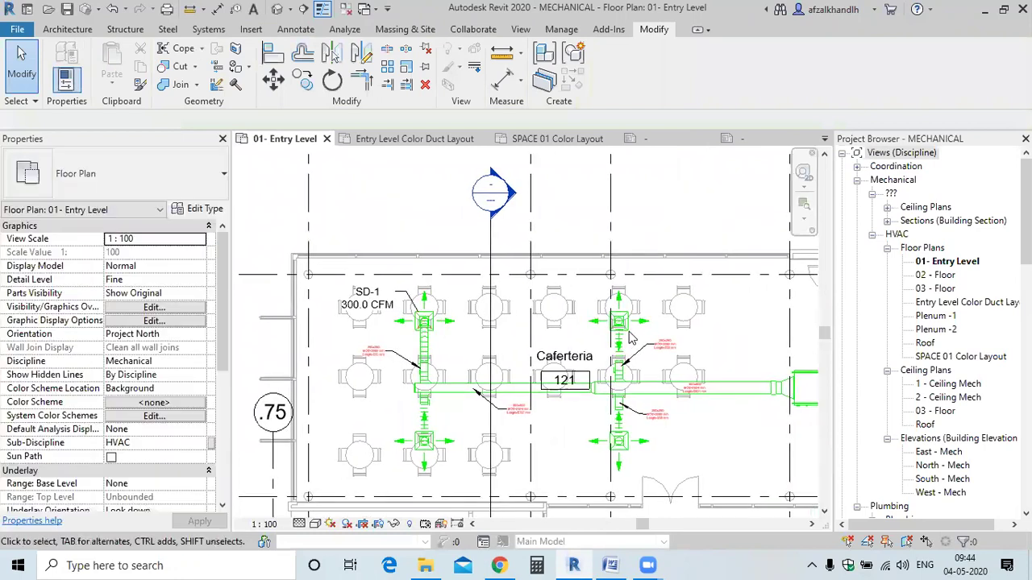
# Tag the cafeteria's upper-right air terminal with a horizontal, free-end leader diffuser tag to its right, and end tagging.
pyautogui.scroll(2, 629, 339)
pyautogui.scroll(-3, 629, 338)
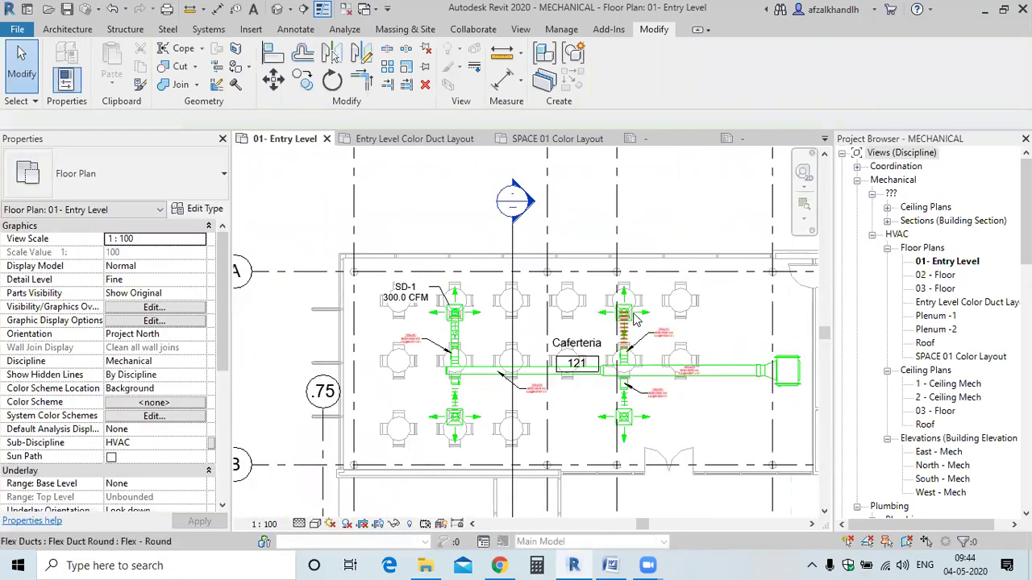
pyautogui.scroll(2, 629, 339)
pyautogui.scroll(-2, 296, 307)
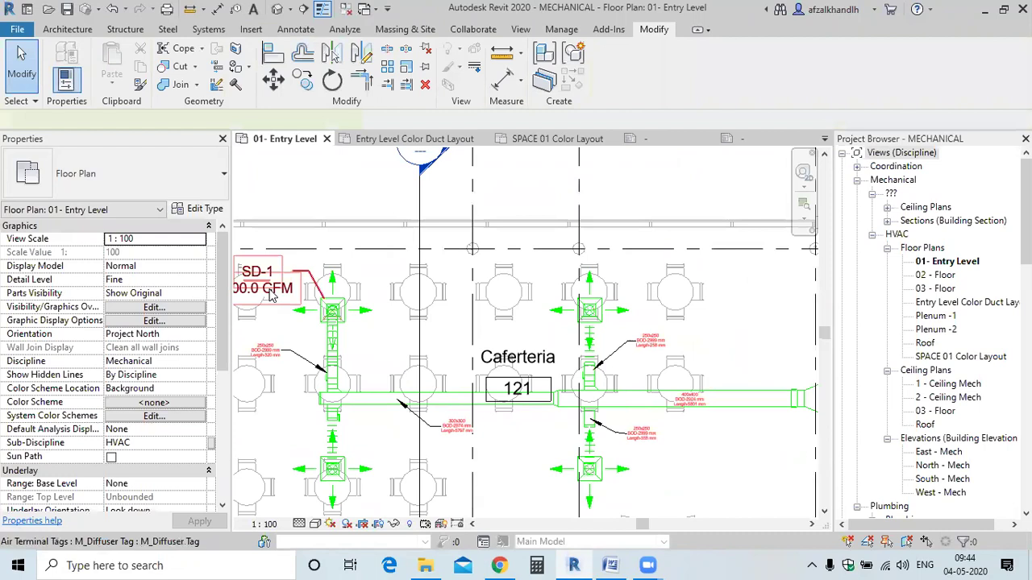
pyautogui.rightClick(284, 308)
pyautogui.click(284, 327)
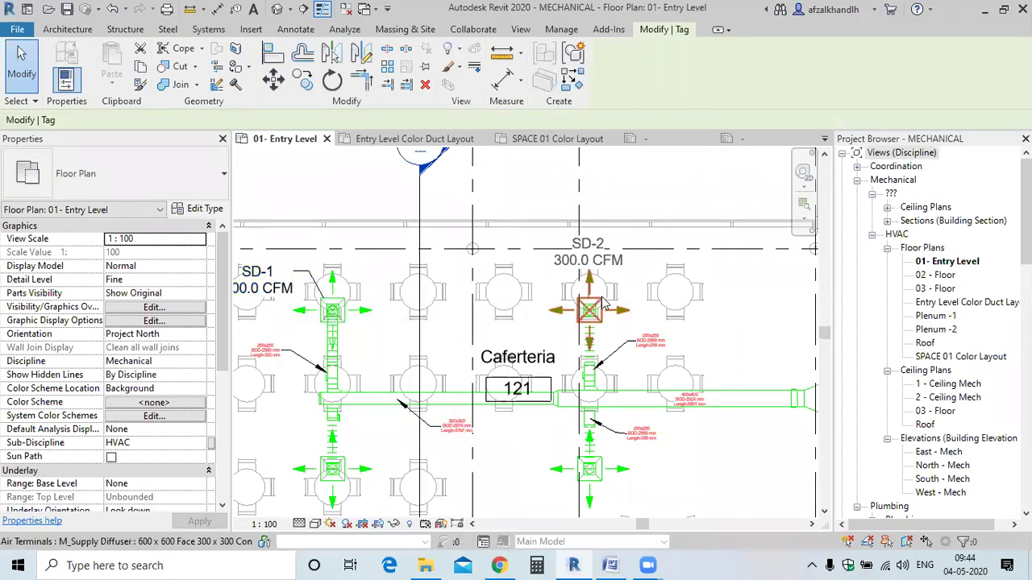
pyautogui.scroll(2, 597, 306)
pyautogui.click(635, 276)
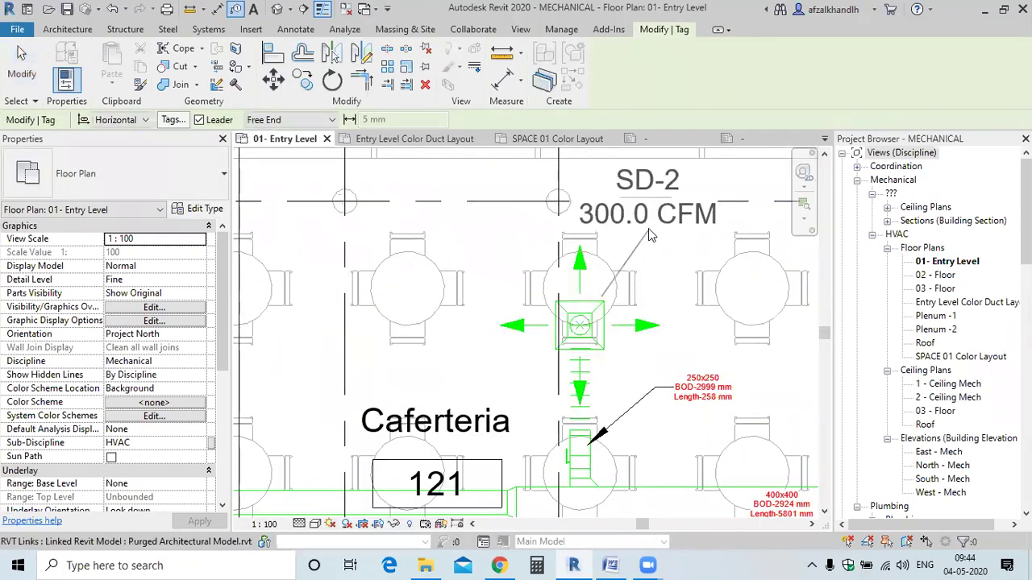
pyautogui.click(645, 230)
pyautogui.click(694, 234)
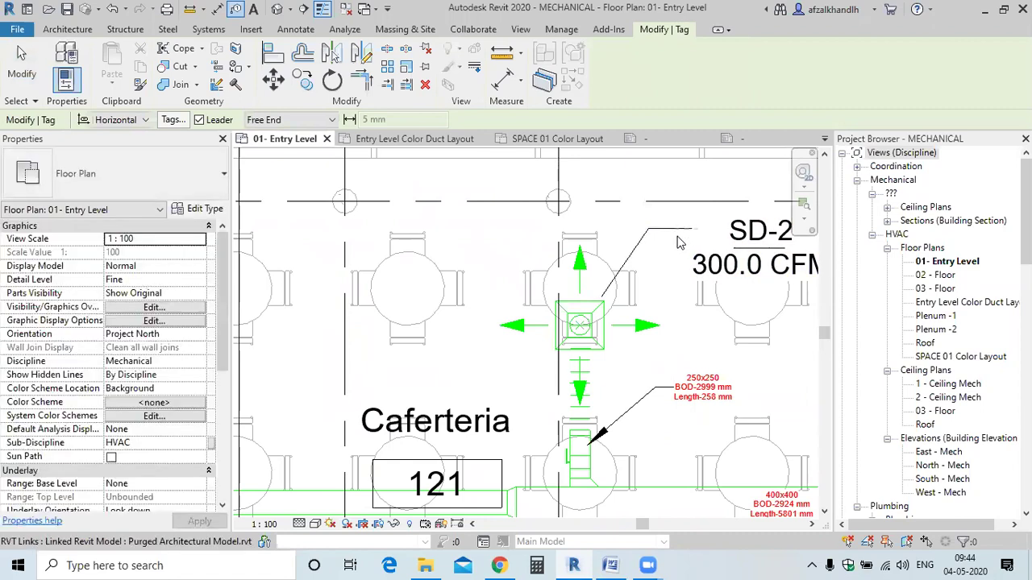
pyautogui.scroll(-2, 669, 258)
pyautogui.scroll(-1, 617, 314)
pyautogui.moveTo(484, 298); pyautogui.dragTo(495, 286, button='middle')
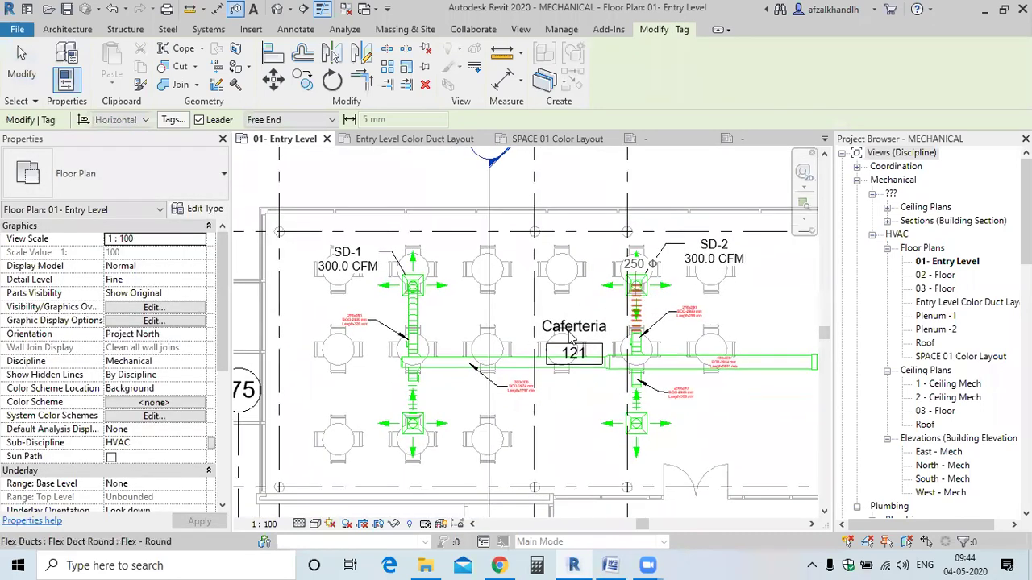
pyautogui.press('Escape')
# Delete the diffuser tags and leaders of both upper air terminals in the cafeteria.
pyautogui.click(372, 267)
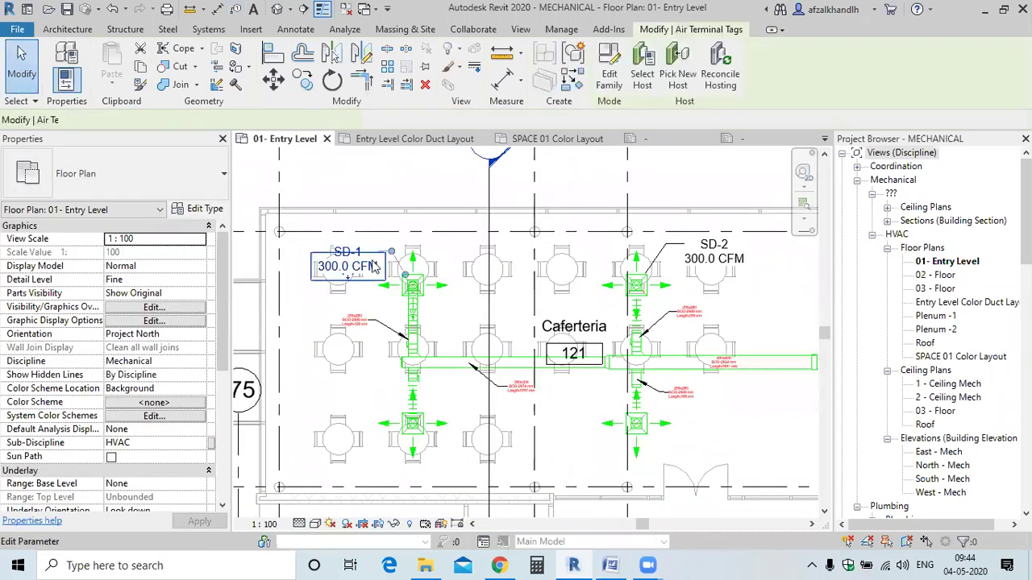
pyautogui.click(720, 256)
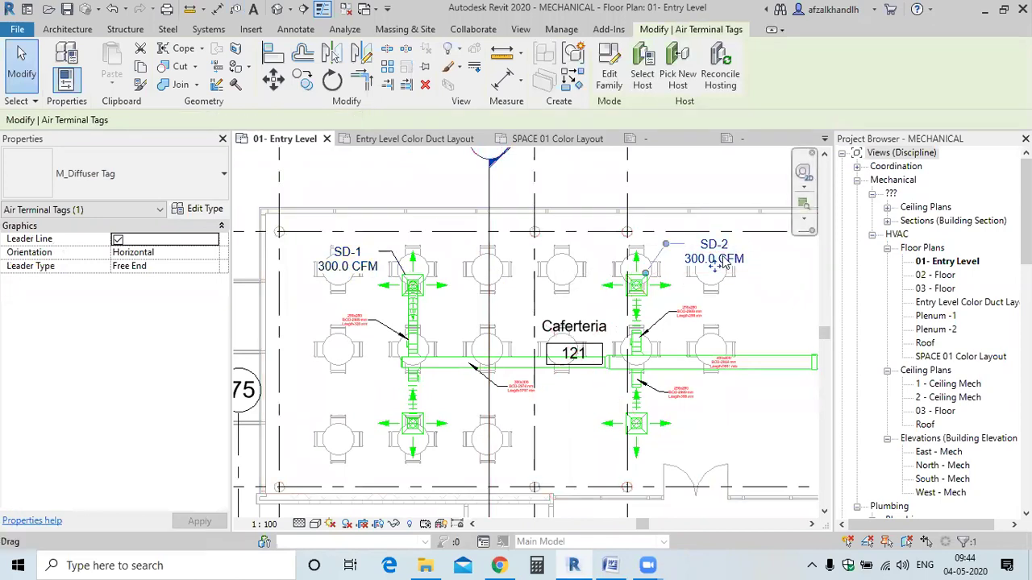
pyautogui.press('Escape')
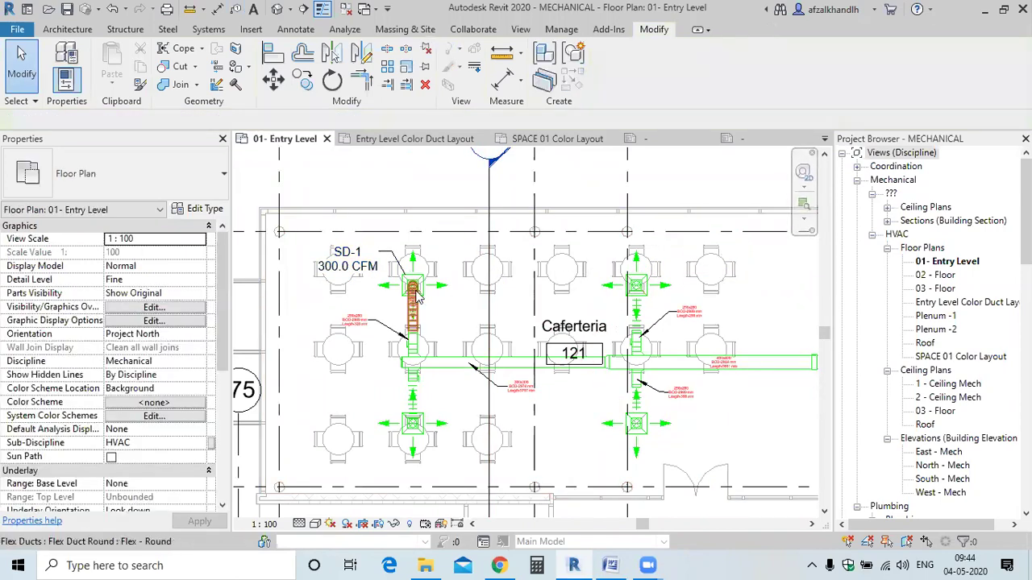
pyautogui.press('Delete')
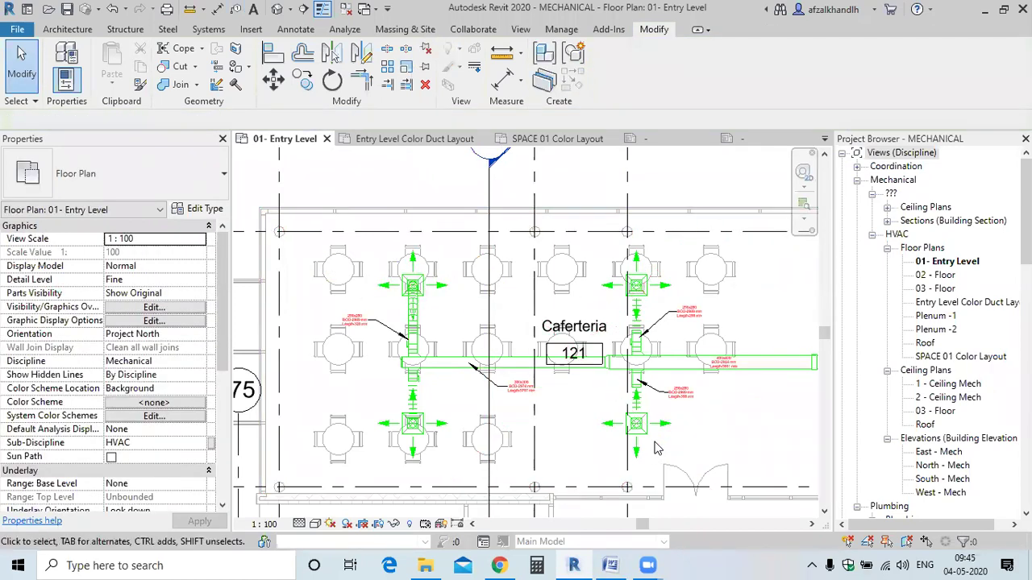
# Use Tag All to tag every untagged air terminal in the current view with a horizontal M_Diffuser Tag without leader.
pyautogui.click(295, 29)
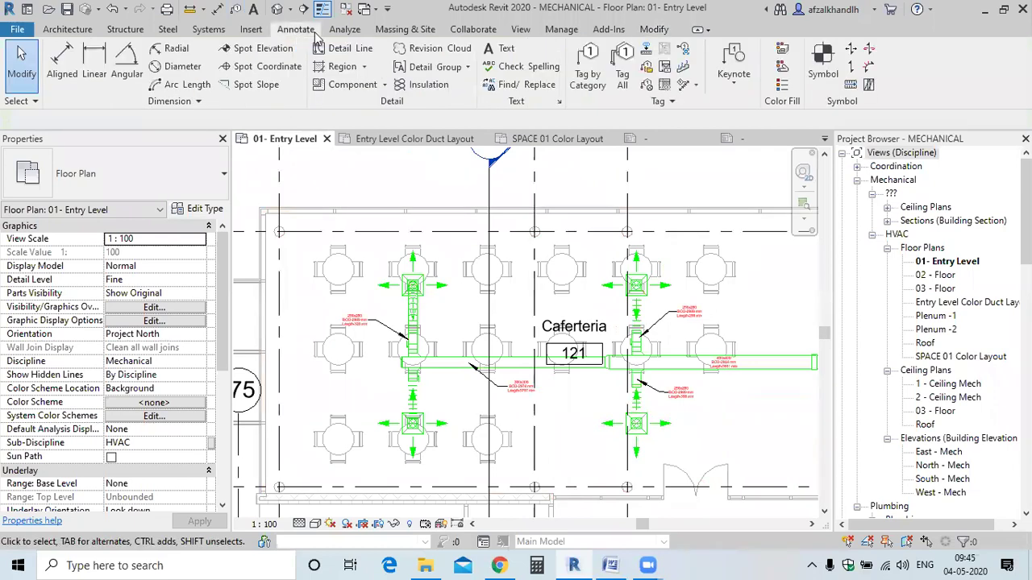
pyautogui.click(621, 80)
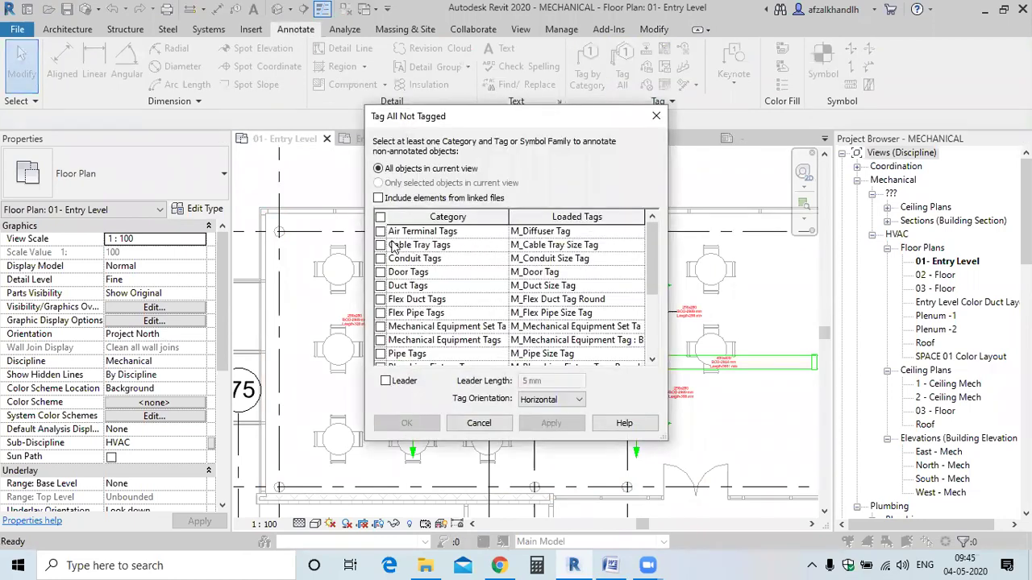
pyautogui.click(380, 232)
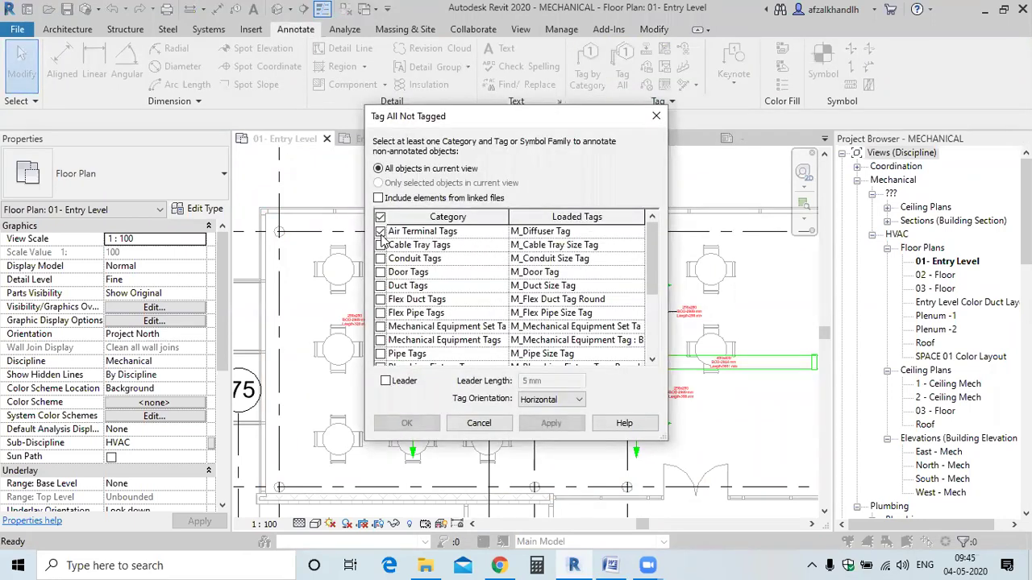
pyautogui.click(634, 235)
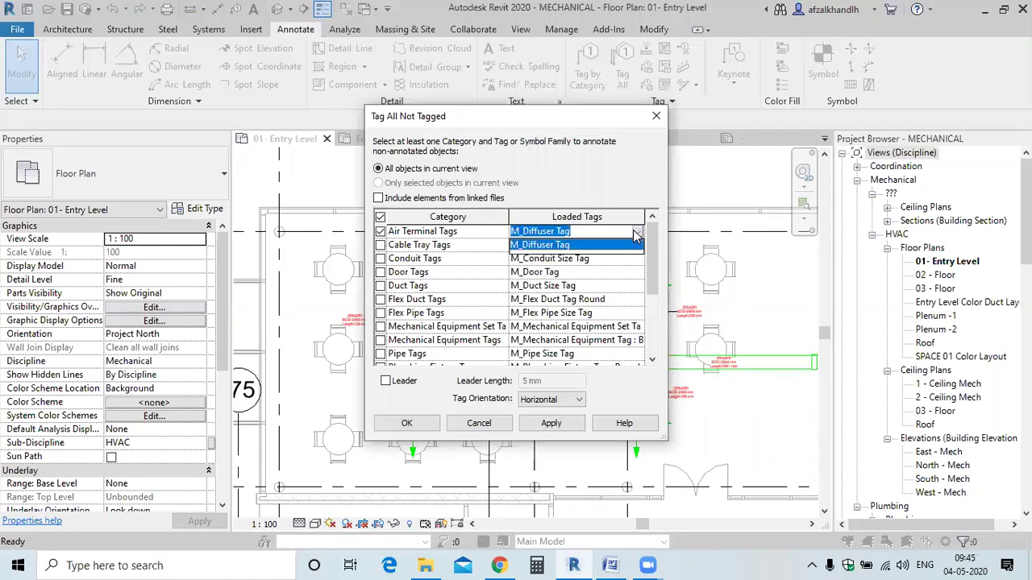
pyautogui.click(558, 245)
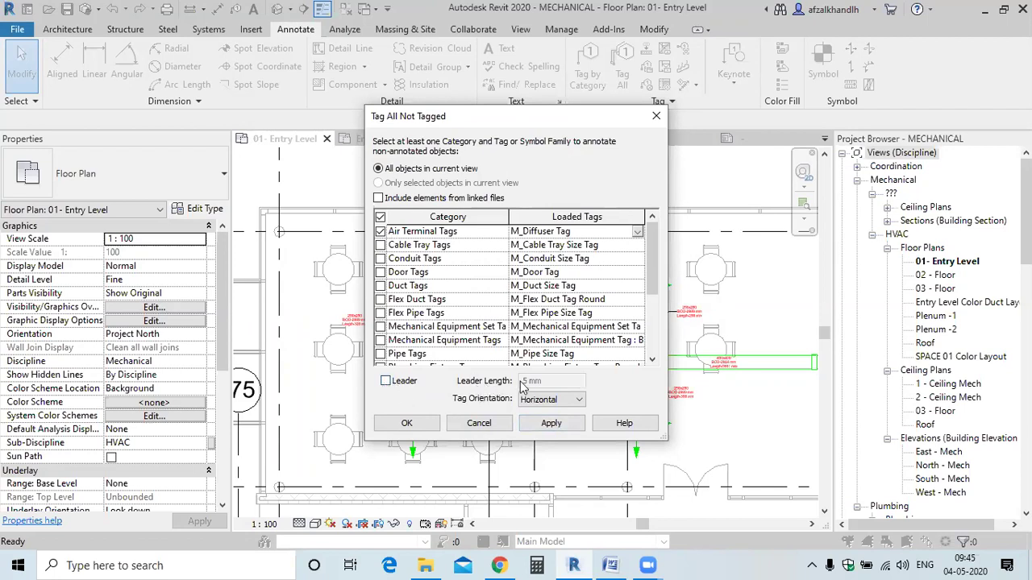
pyautogui.click(529, 403)
pyautogui.click(539, 400)
pyautogui.click(538, 412)
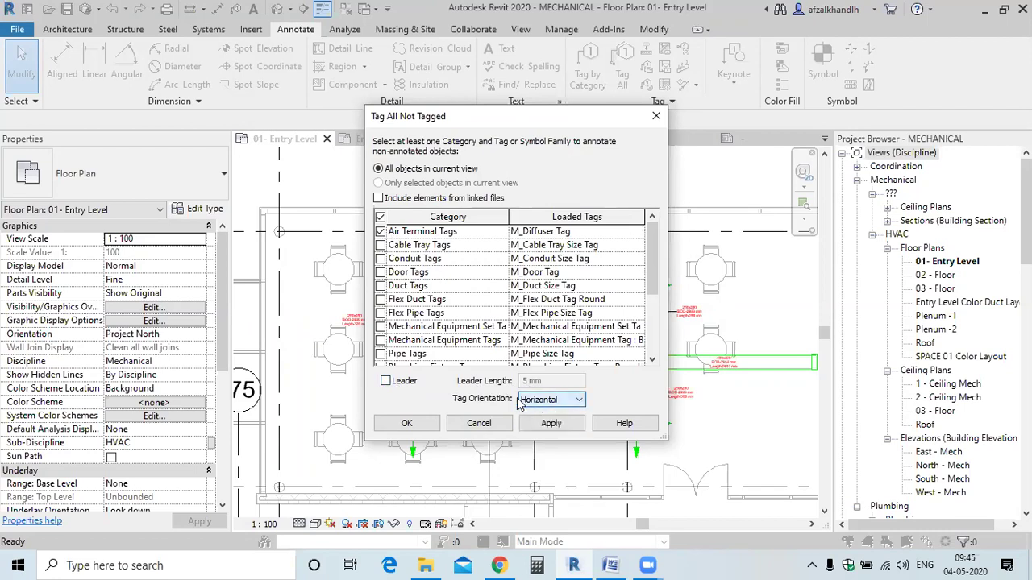
pyautogui.click(552, 423)
pyautogui.click(408, 429)
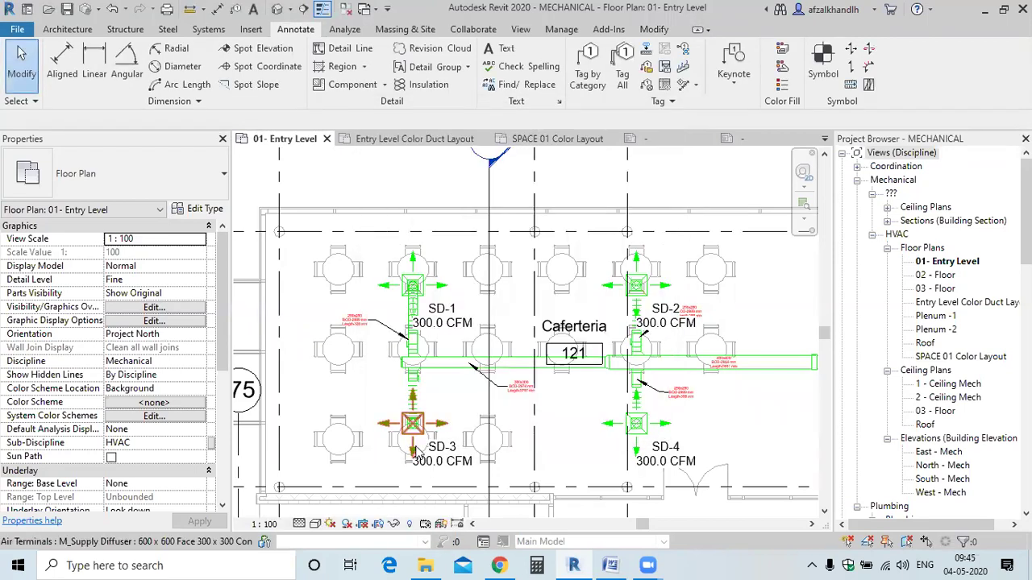
pyautogui.scroll(2, 450, 330)
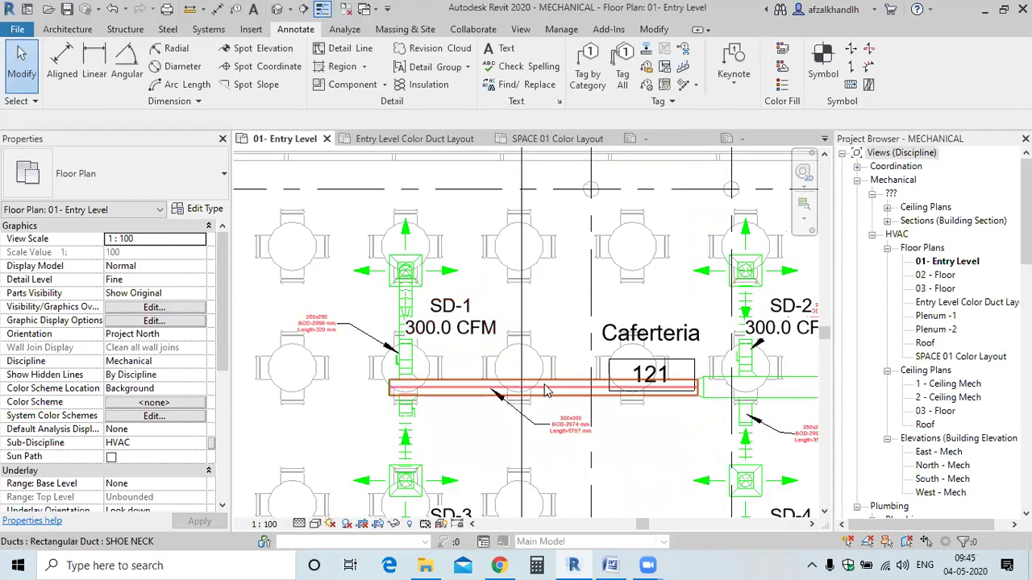
# Examine the placement of the diffuser tags at all four cafeteria air terminals.
pyautogui.scroll(-2, 438, 330)
pyautogui.moveTo(437, 329); pyautogui.dragTo(387, 254, button='middle')
pyautogui.scroll(2, 642, 438)
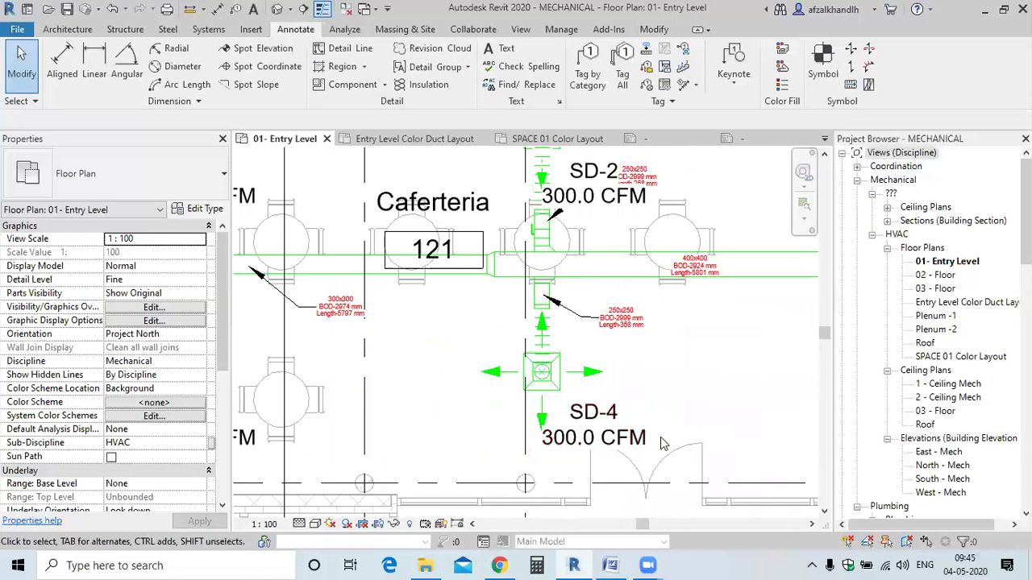
pyautogui.scroll(-1, 642, 438)
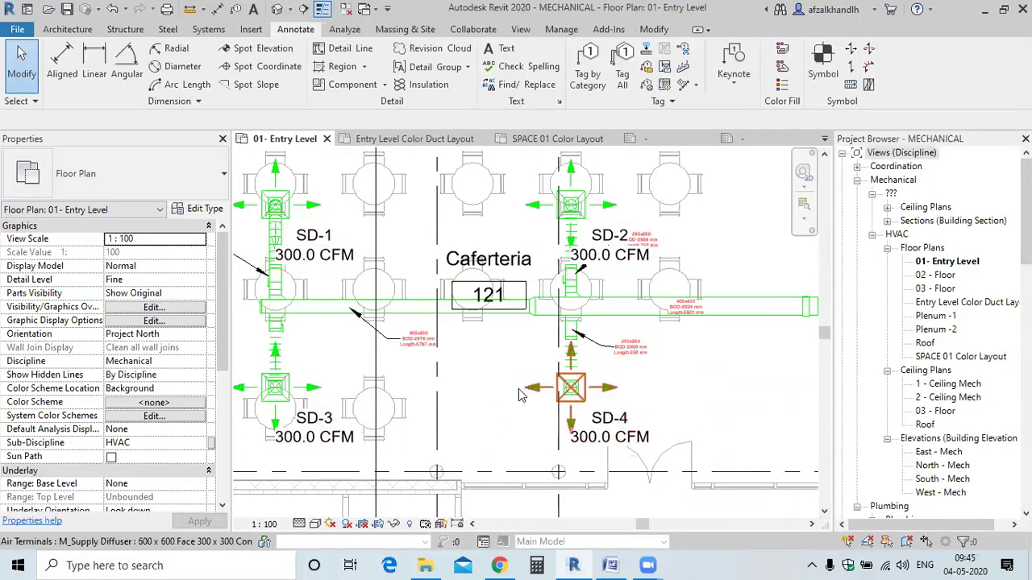
pyautogui.moveTo(428, 405); pyautogui.dragTo(515, 415, button='middle')
pyautogui.scroll(2, 351, 268)
pyautogui.scroll(-3, 387, 340)
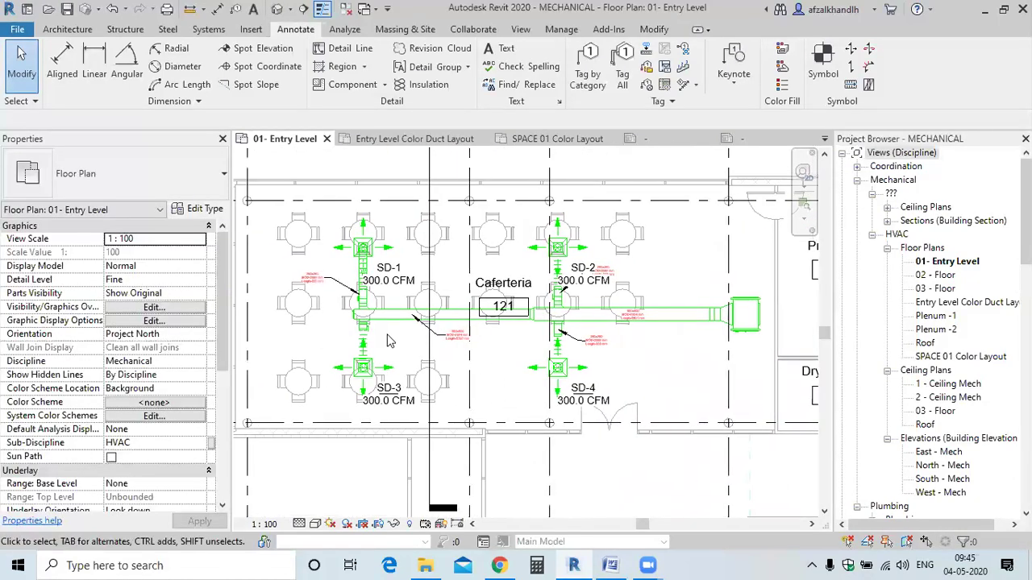
pyautogui.scroll(4, 387, 340)
pyautogui.scroll(-2, 424, 357)
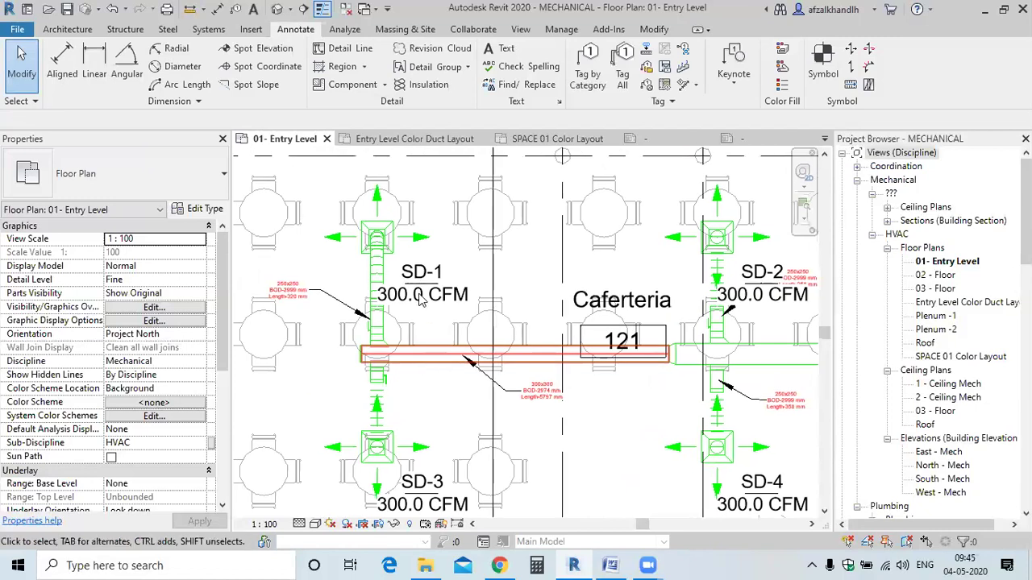
# Inspect the mark and flow lines of the diffuser tag at the cafeteria's upper-left air terminal up close.
pyautogui.scroll(2, 419, 299)
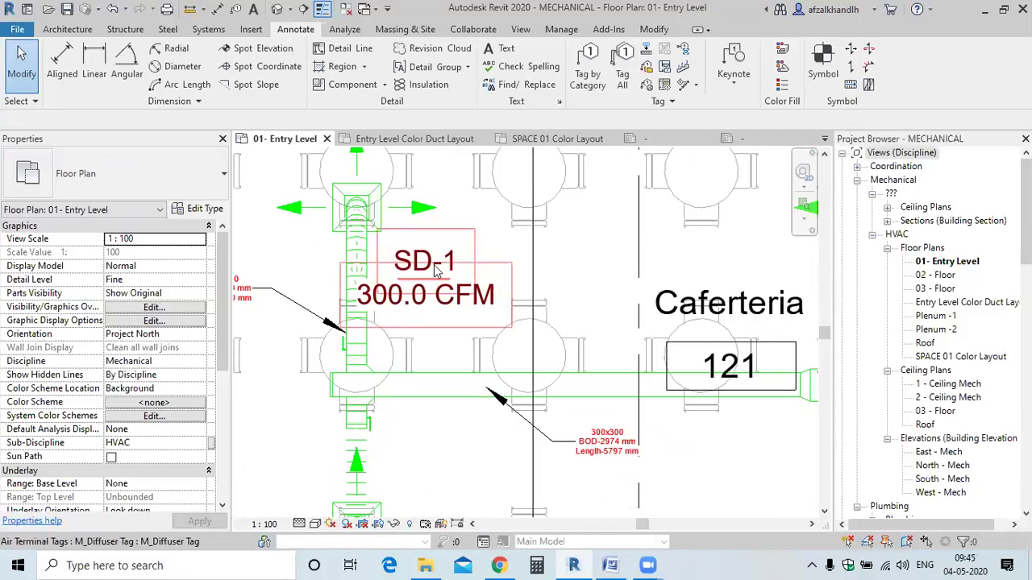
pyautogui.scroll(-3, 435, 271)
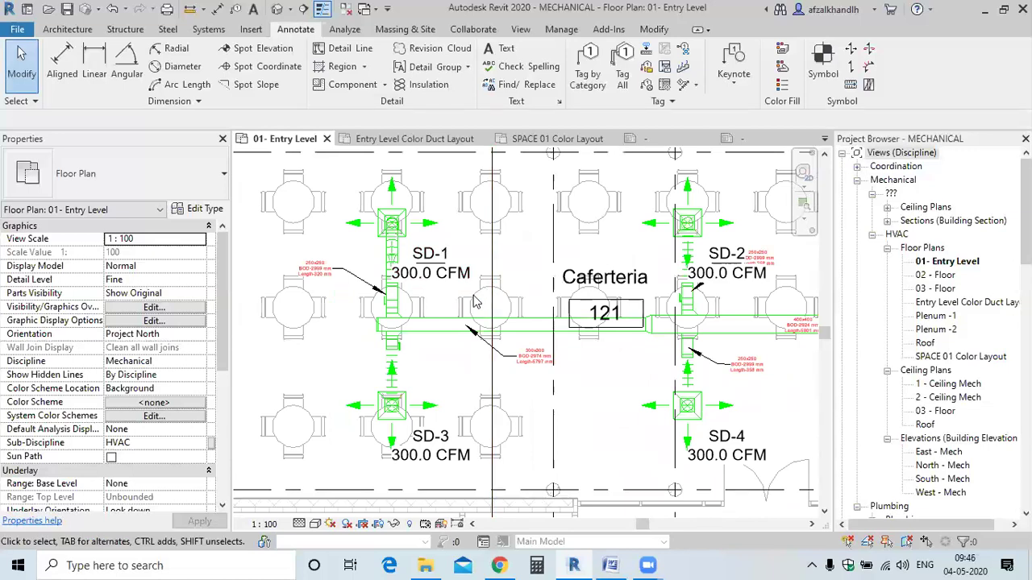
pyautogui.scroll(2, 468, 309)
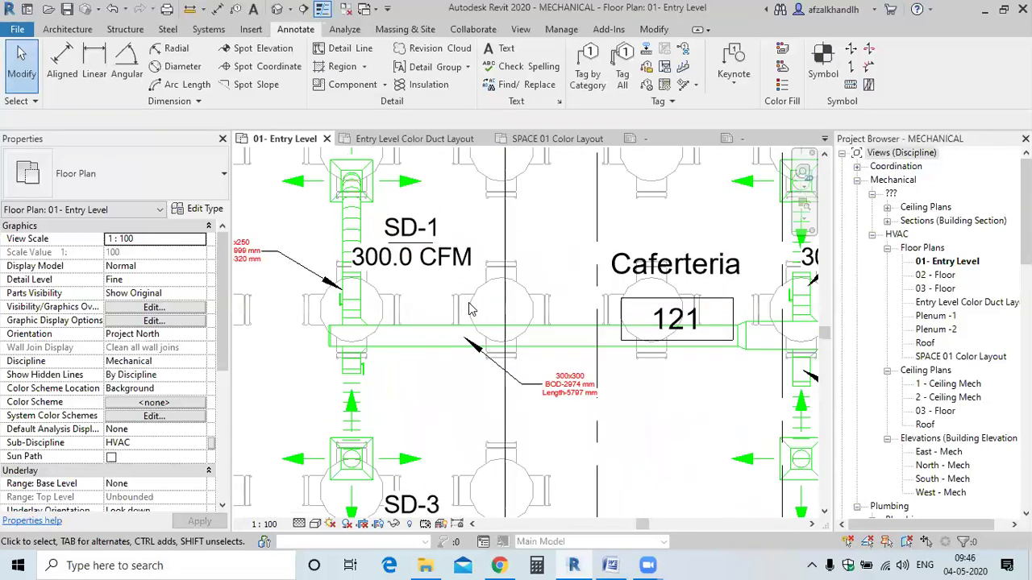
pyautogui.moveTo(451, 286); pyautogui.dragTo(470, 350, button='middle')
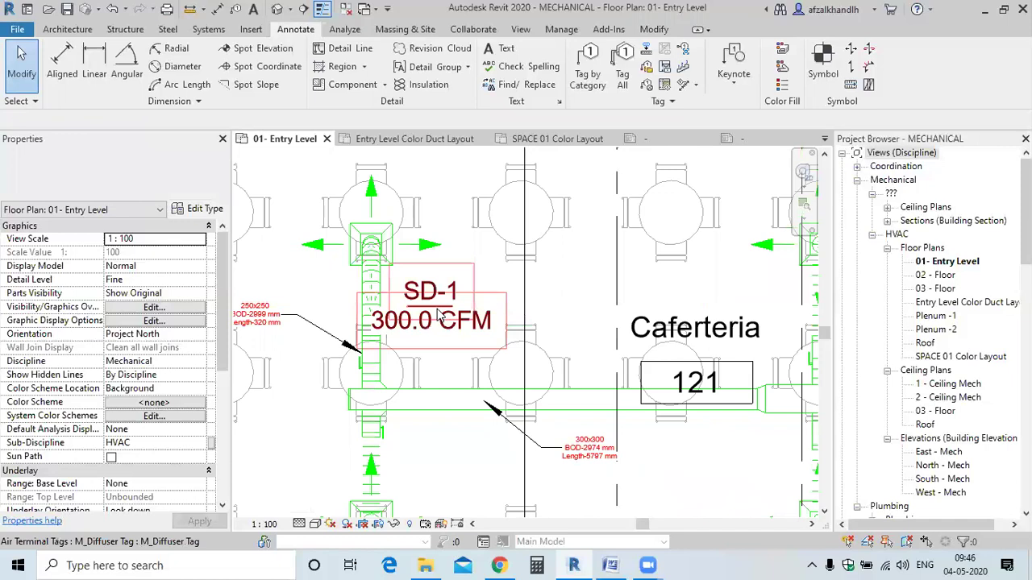
pyautogui.scroll(1, 425, 310)
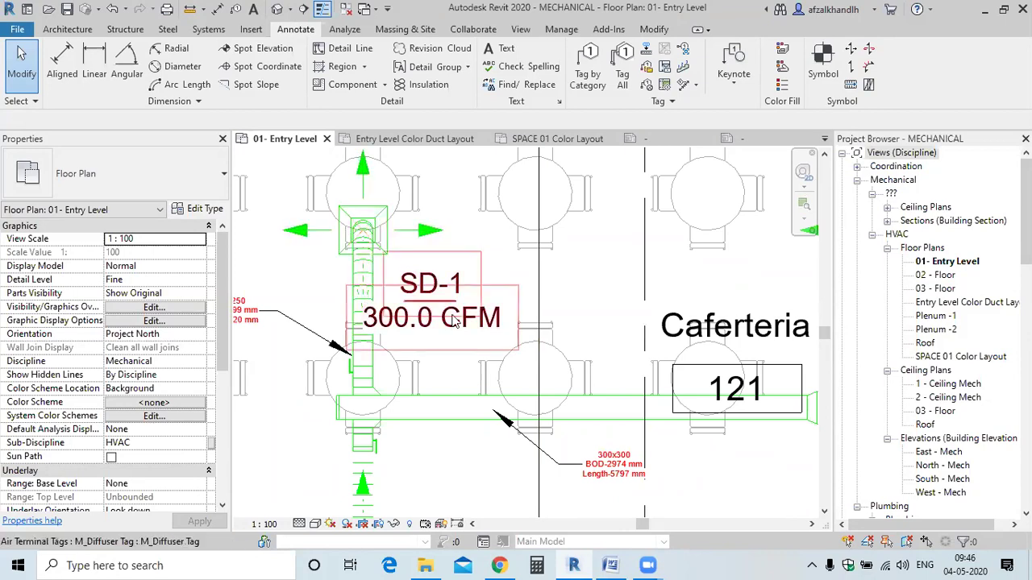
pyautogui.scroll(3, 466, 305)
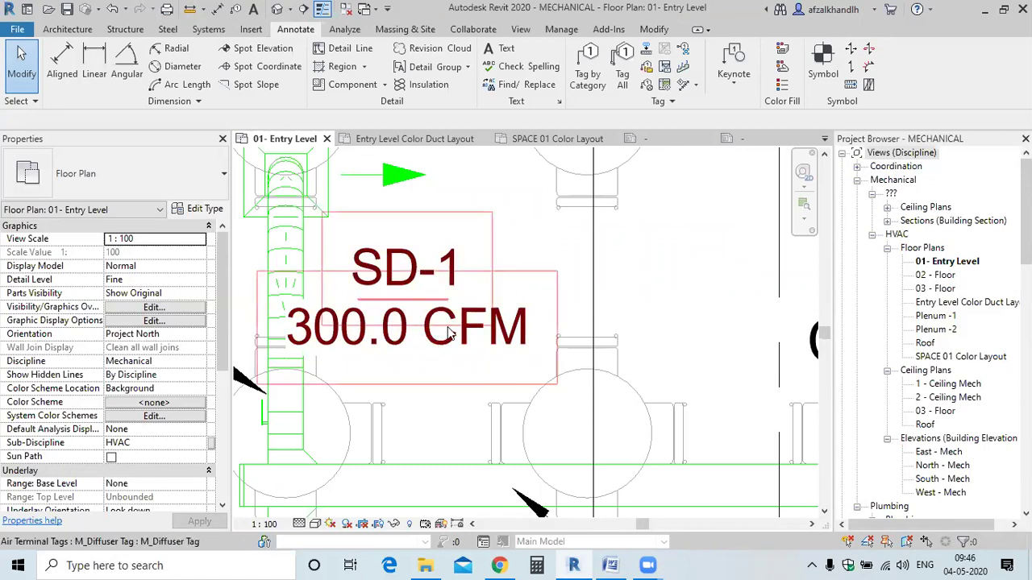
pyautogui.scroll(-2, 450, 335)
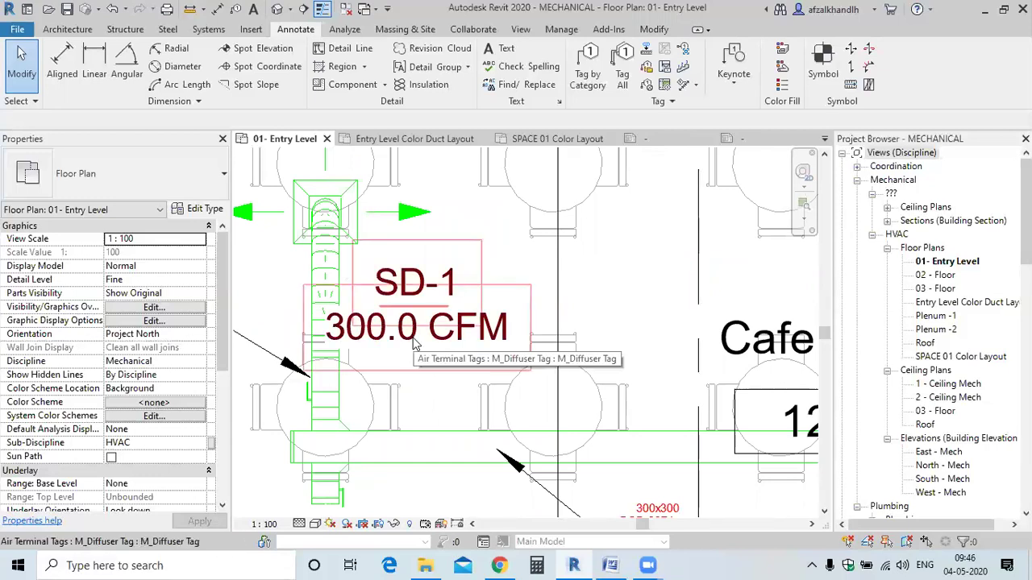
pyautogui.scroll(-3, 416, 343)
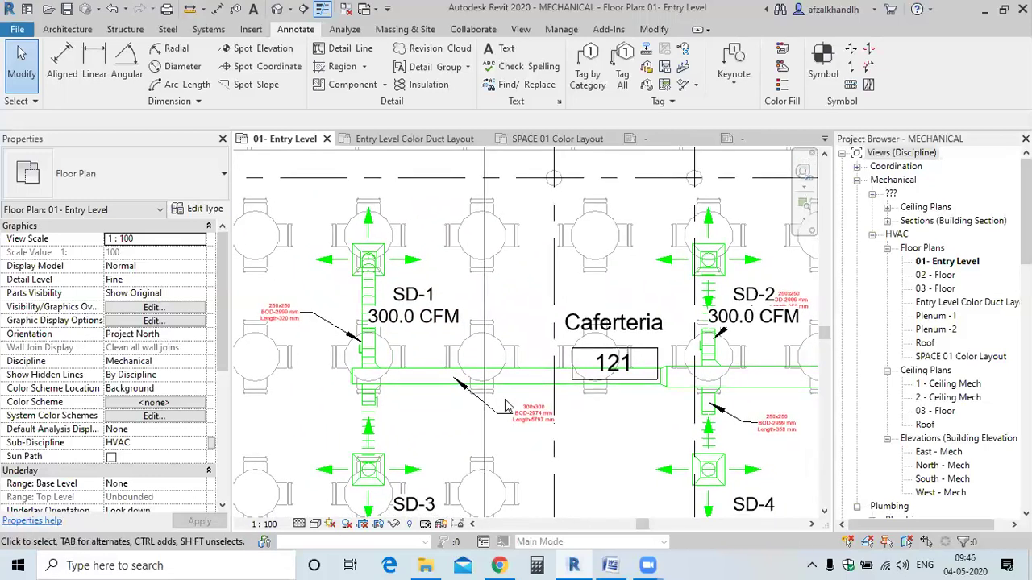
pyautogui.scroll(3, 418, 318)
pyautogui.scroll(1, 436, 316)
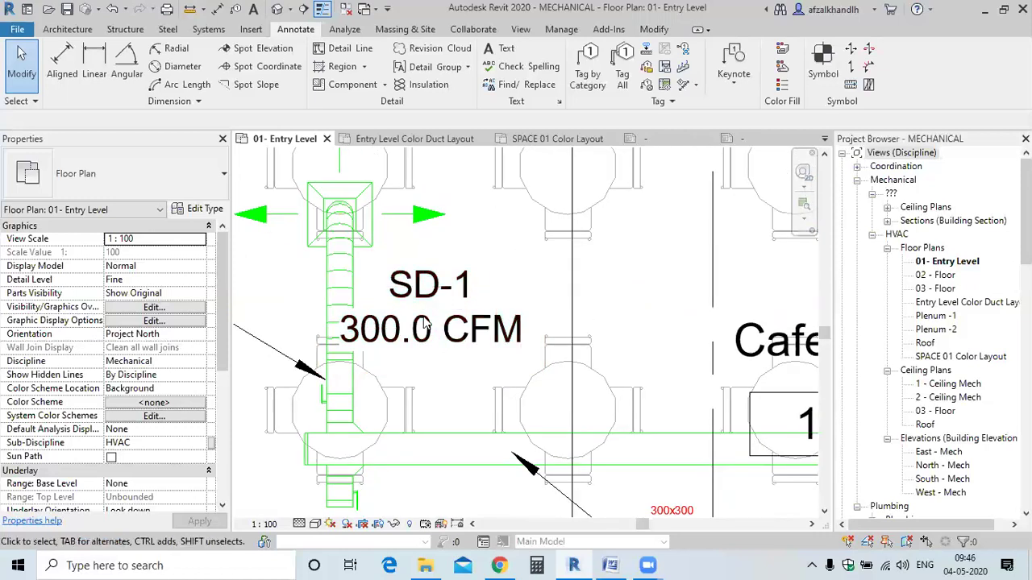
pyautogui.scroll(1, 419, 334)
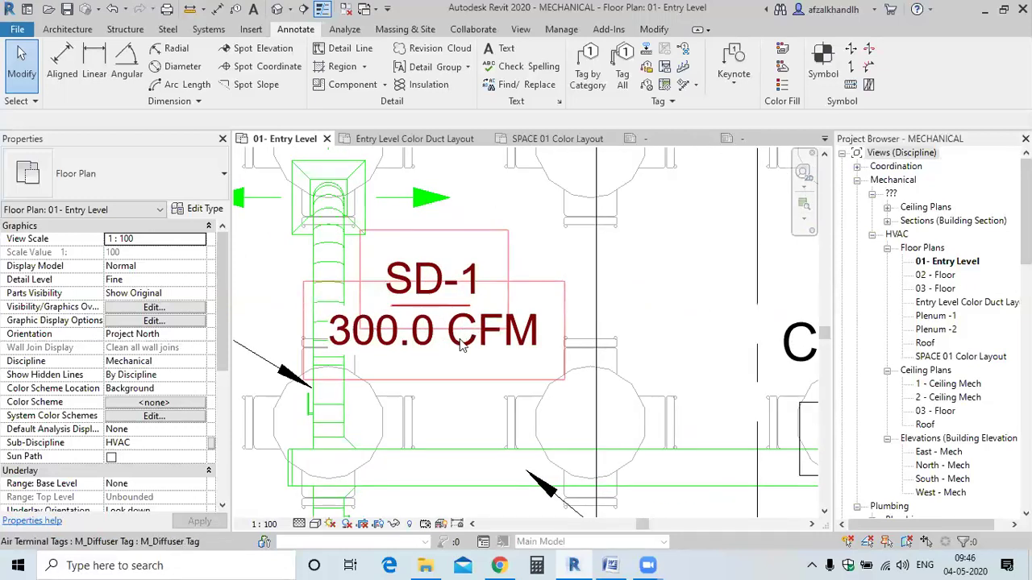
pyautogui.scroll(-2, 462, 345)
pyautogui.scroll(1, 419, 330)
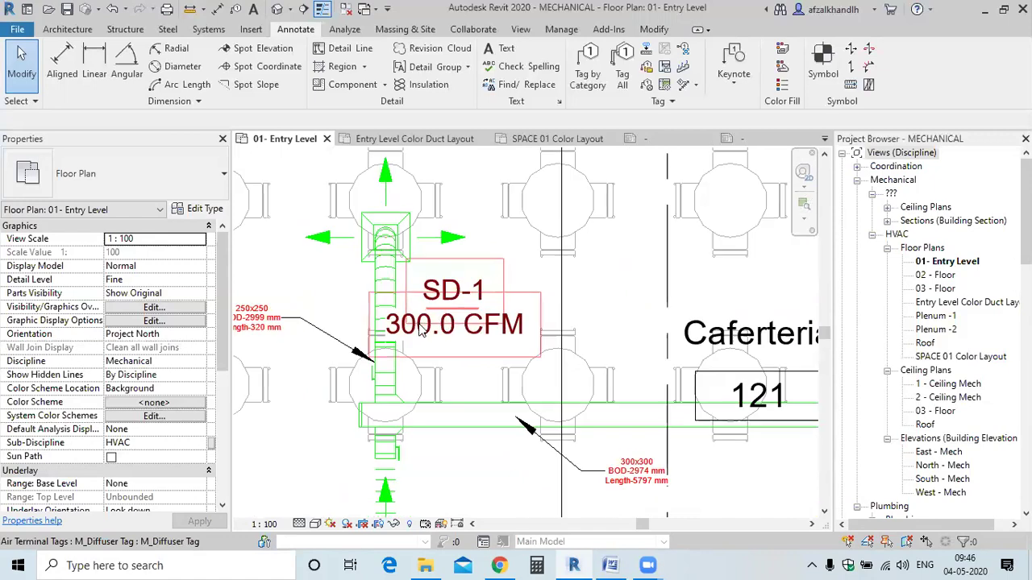
# Review the tagged cafeteria duct run, check the Word document's list of today's topics, and return to the Revit plan.
pyautogui.scroll(-3, 419, 330)
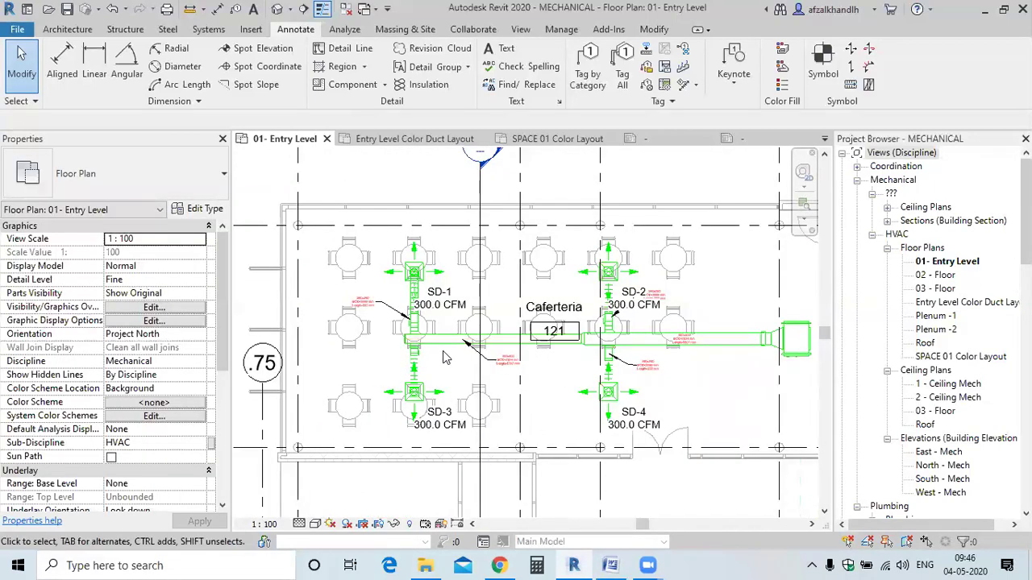
pyautogui.scroll(1, 427, 353)
pyautogui.scroll(-1, 427, 353)
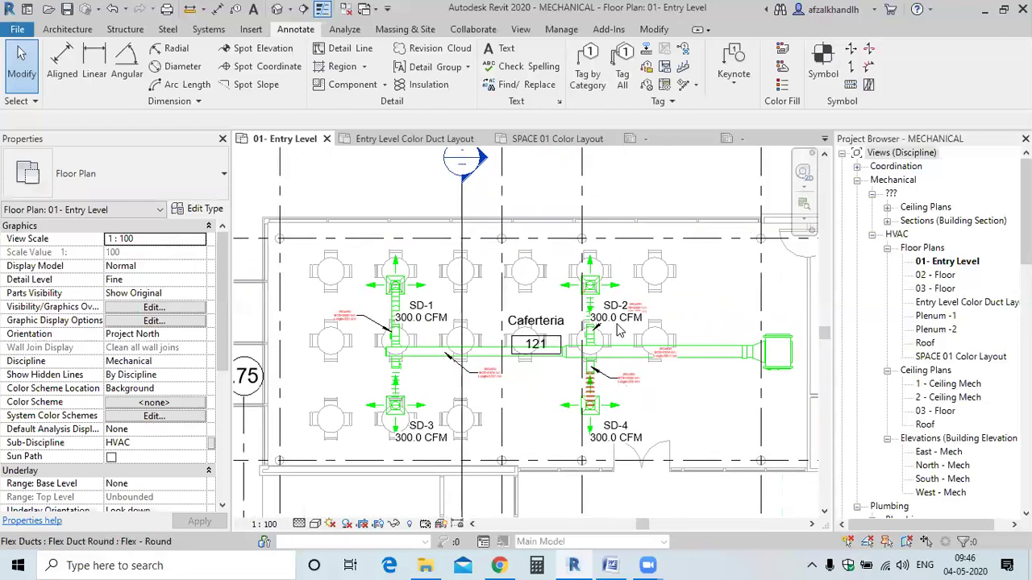
pyautogui.scroll(3, 613, 338)
pyautogui.moveTo(515, 446); pyautogui.dragTo(550, 433, button='middle')
pyautogui.scroll(2, 508, 363)
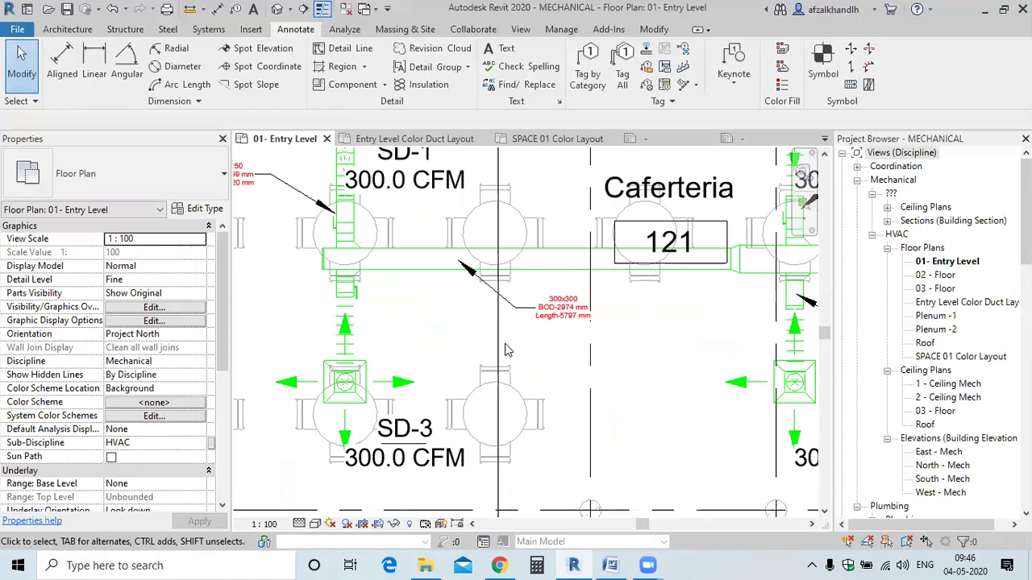
pyautogui.scroll(-2, 506, 349)
pyautogui.moveTo(564, 354); pyautogui.dragTo(507, 371, button='middle')
pyautogui.moveTo(673, 374); pyautogui.dragTo(621, 403, button='middle')
pyautogui.scroll(-1, 500, 371)
pyautogui.click(610, 564)
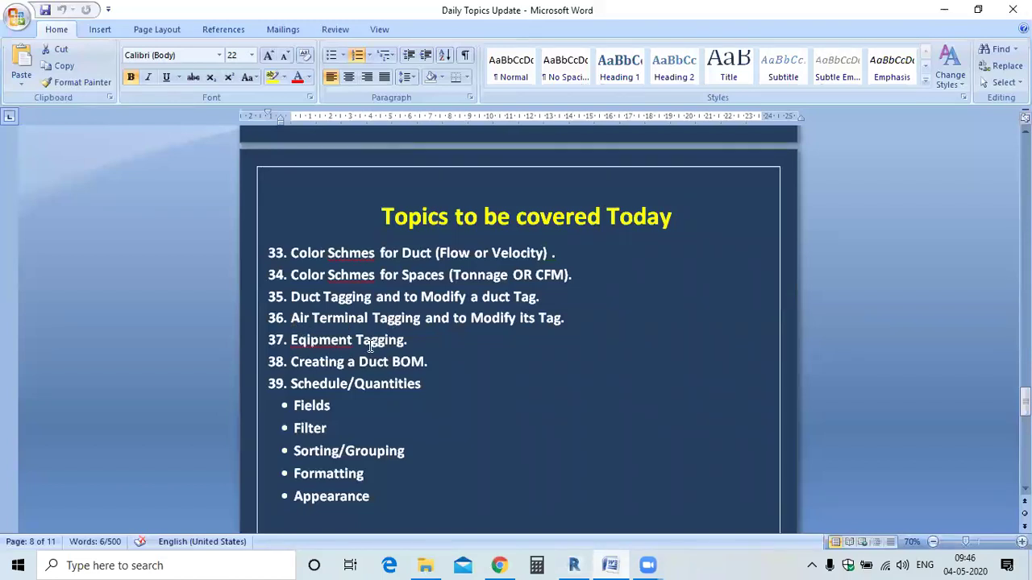
pyautogui.click(610, 565)
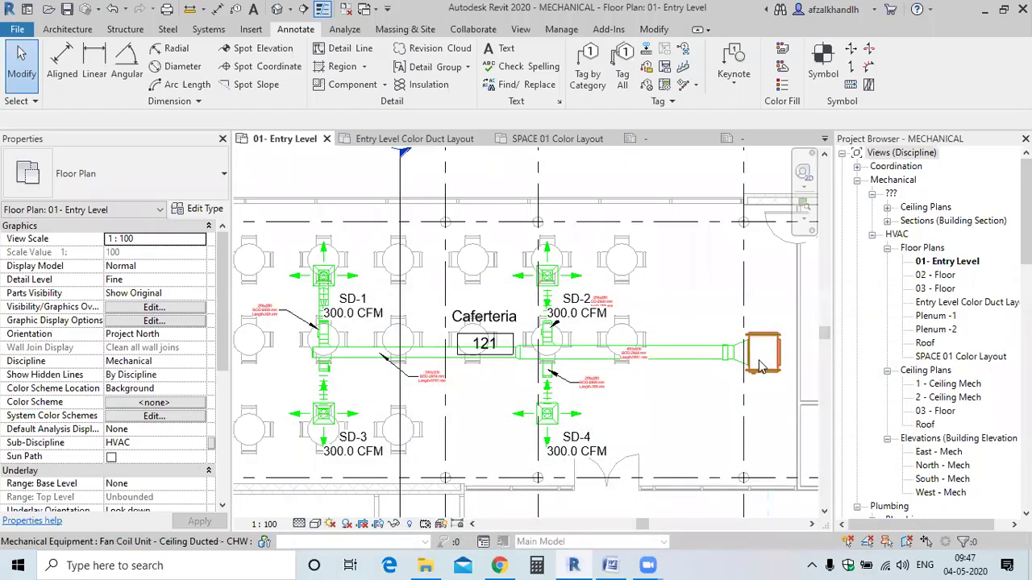
# Tag the ceiling ducted fan coil unit by category with a horizontal, free-end leader tag above it to the right.
pyautogui.scroll(5, 750, 389)
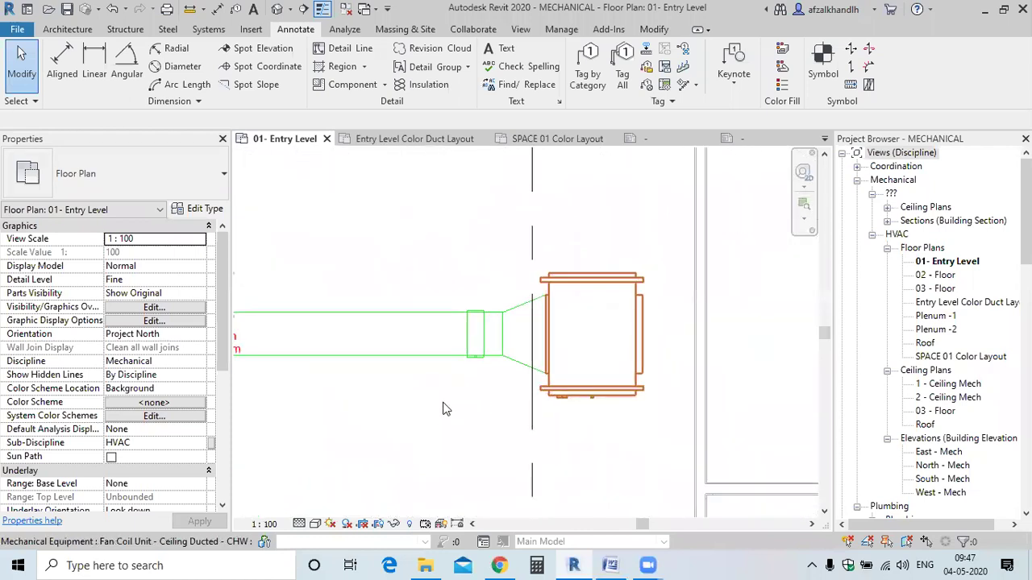
pyautogui.click(588, 65)
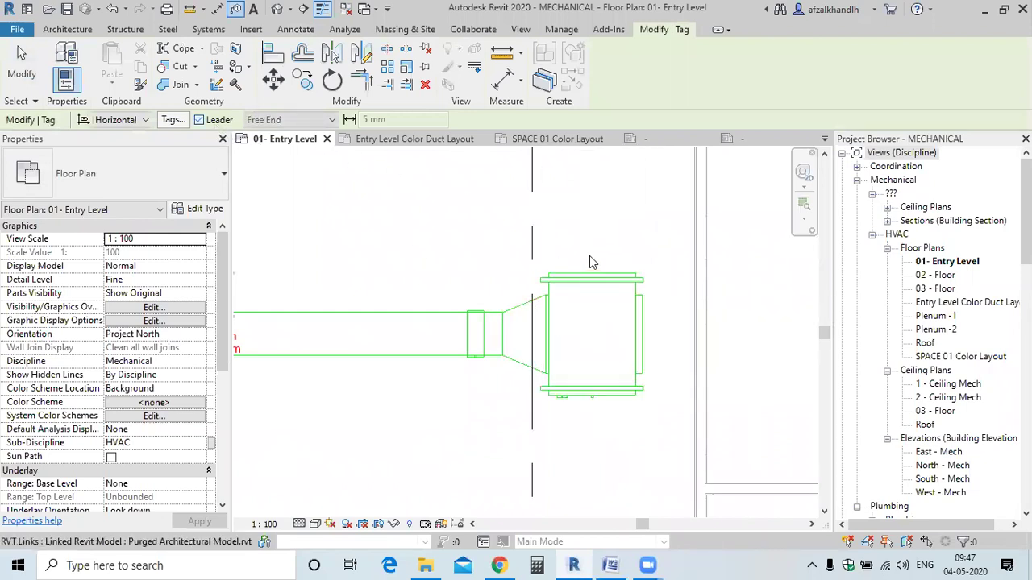
pyautogui.moveTo(494, 266); pyautogui.dragTo(564, 372, button='middle')
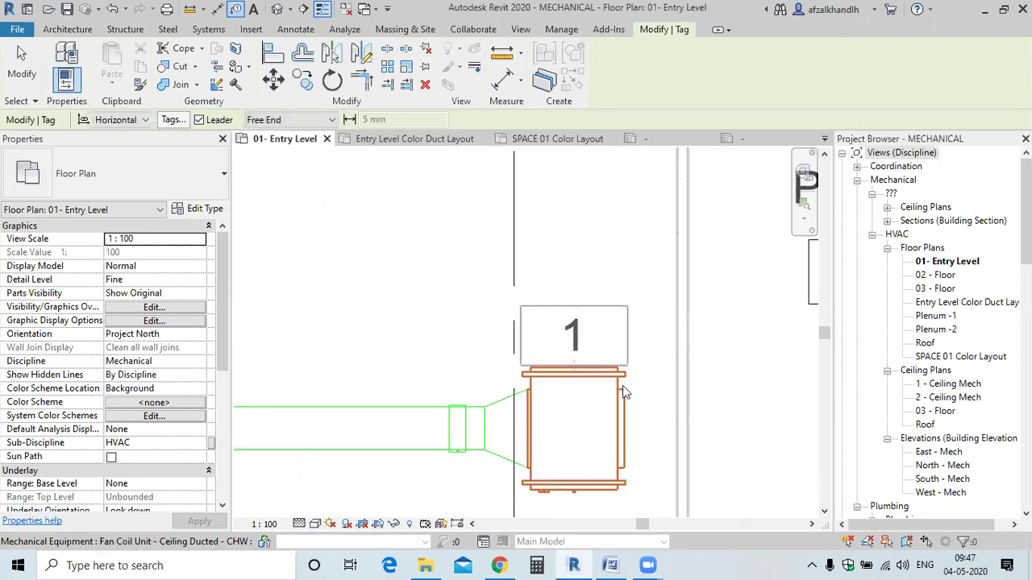
pyautogui.click(569, 311)
pyautogui.moveTo(576, 304); pyautogui.dragTo(604, 310)
pyautogui.click(618, 345)
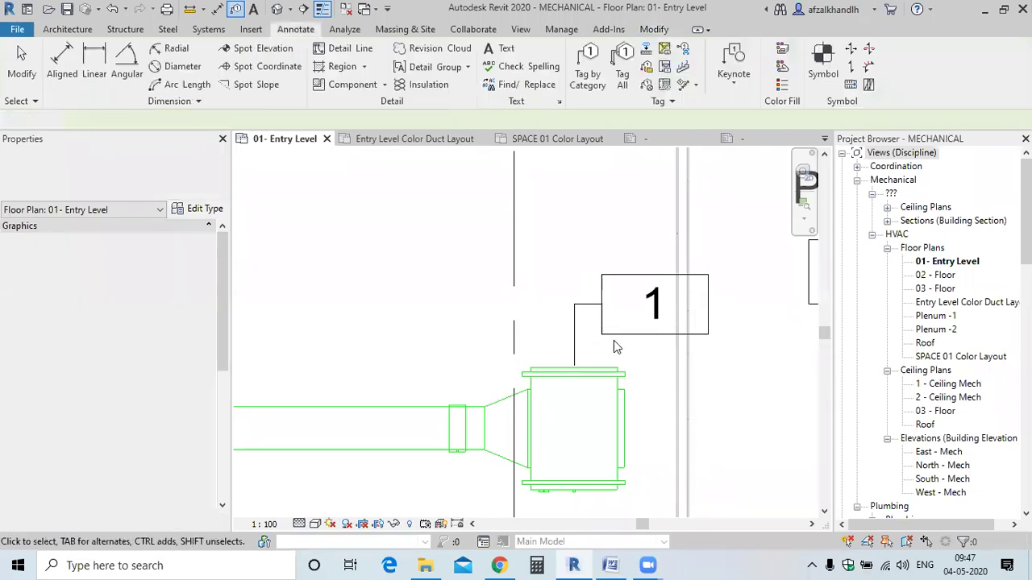
pyautogui.click(627, 337)
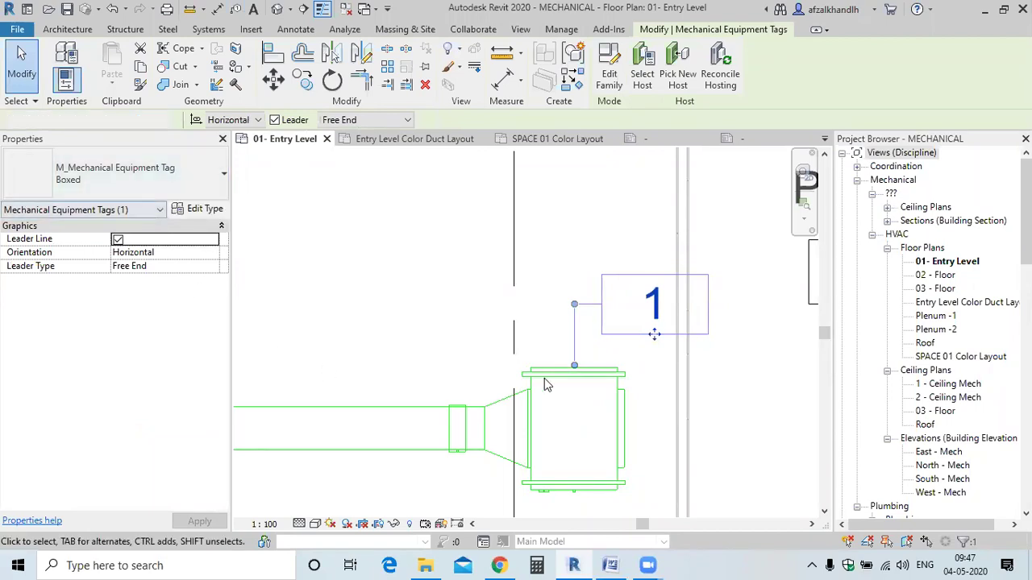
pyautogui.press('Escape')
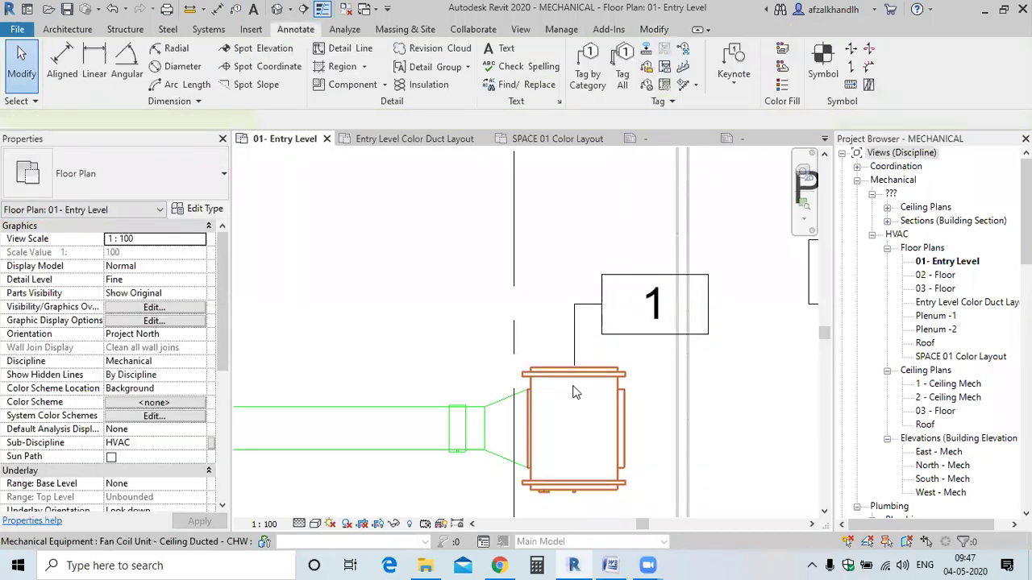
# Set the fan coil unit's Mark to FCU-01.
pyautogui.click(576, 392)
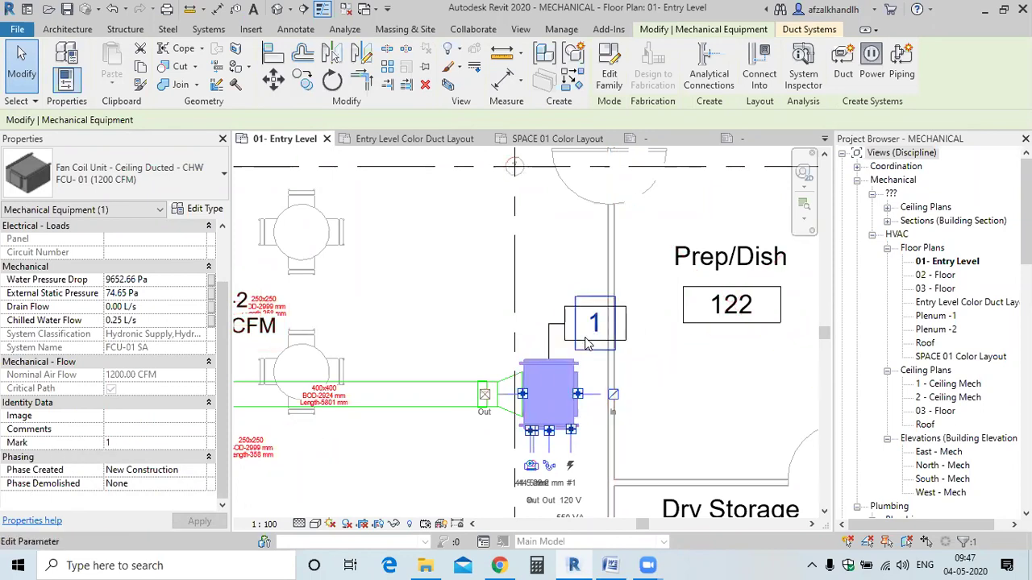
pyautogui.scroll(2, 529, 418)
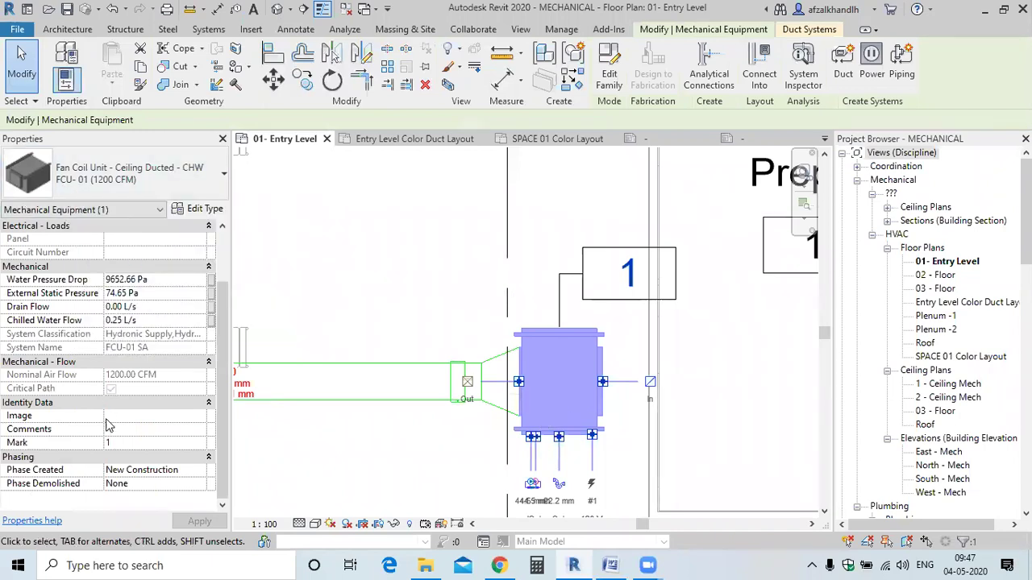
pyautogui.click(120, 445)
pyautogui.write('FCU-0')
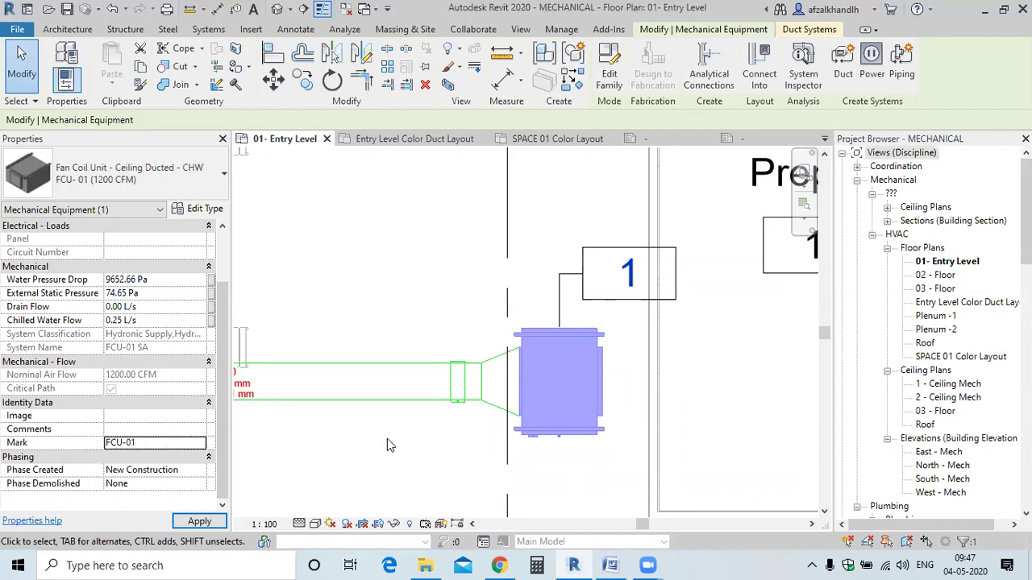
pyautogui.press('Escape')
pyautogui.scroll(2, 636, 294)
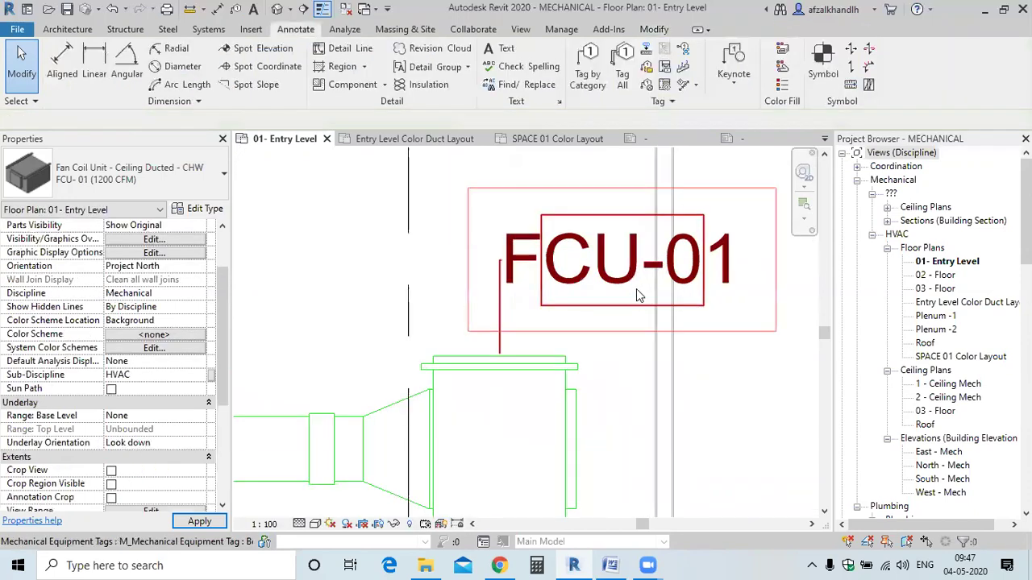
# Examine the fan coil unit's Mark property and how its tag text fits the box in the Entry Level plan.
pyautogui.scroll(-2, 637, 294)
pyautogui.click(528, 453)
pyautogui.scroll(-5, 157, 413)
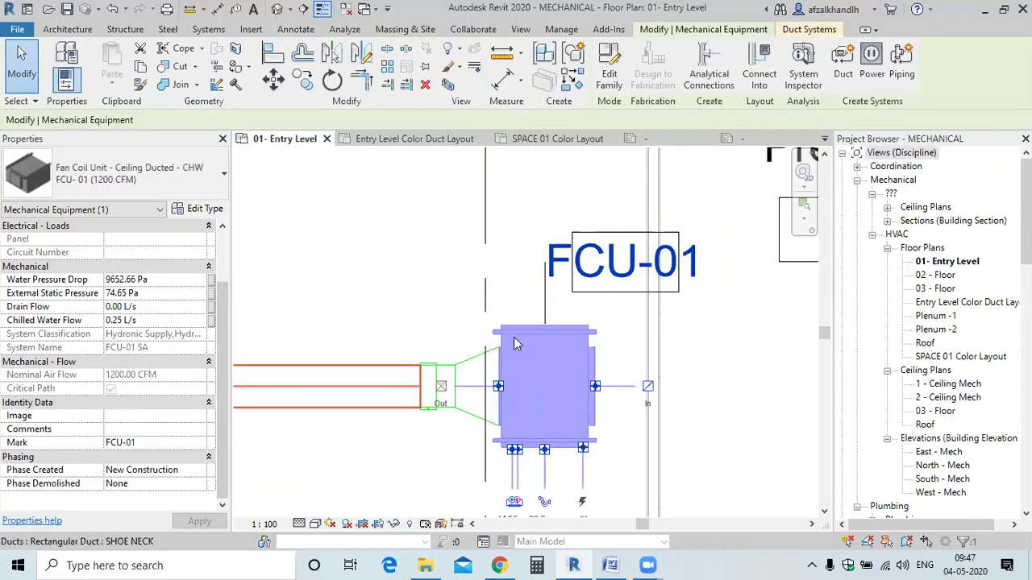
pyautogui.scroll(2, 634, 284)
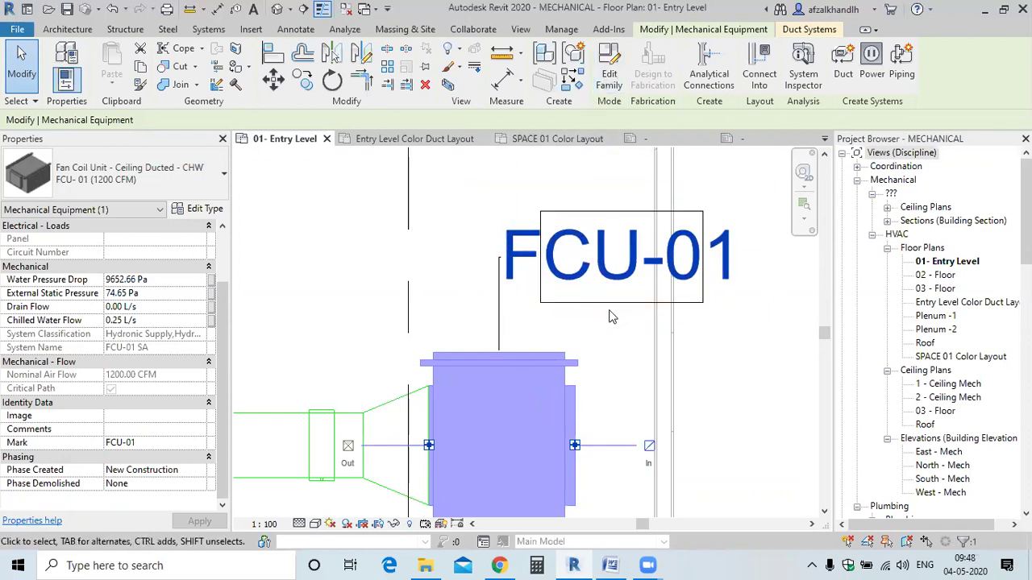
pyautogui.scroll(-2, 608, 351)
pyautogui.press('Escape')
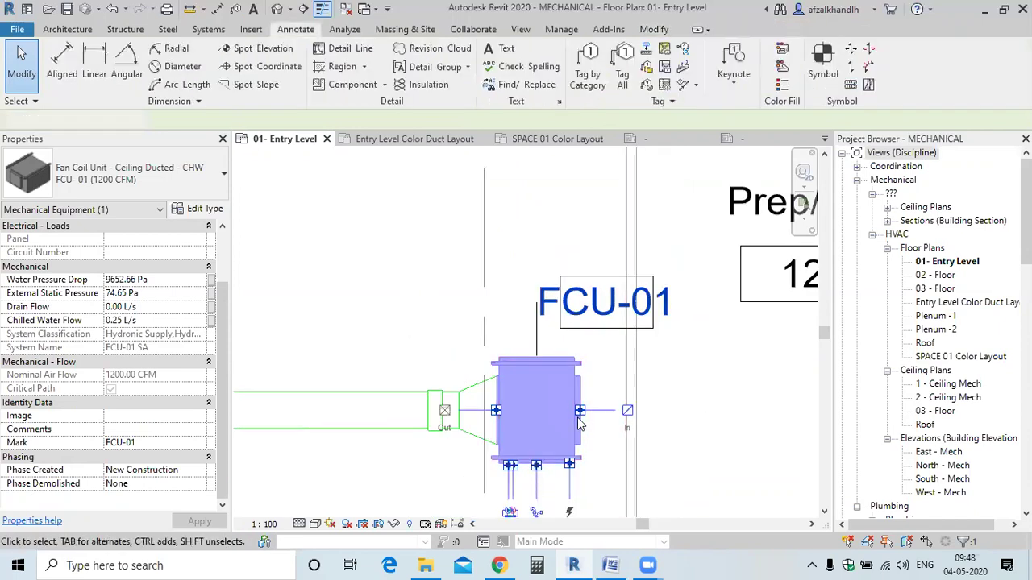
pyautogui.scroll(-3, 639, 297)
pyautogui.scroll(-2, 639, 296)
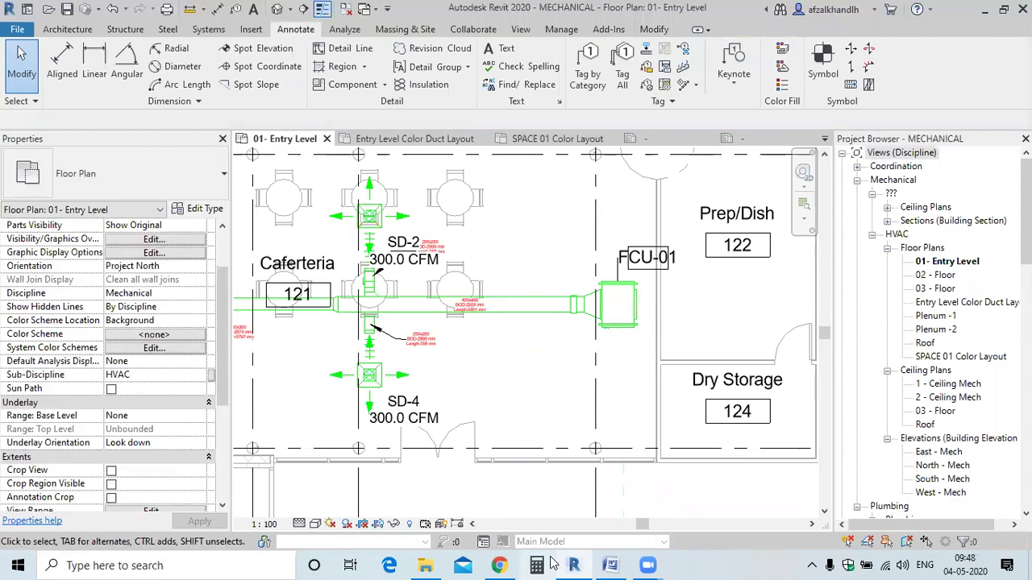
# Check today's topics in the Word document, then switch back to Revit and look over the tagged cafeteria ductwork on the Entry Level plan.
pyautogui.click(501, 565)
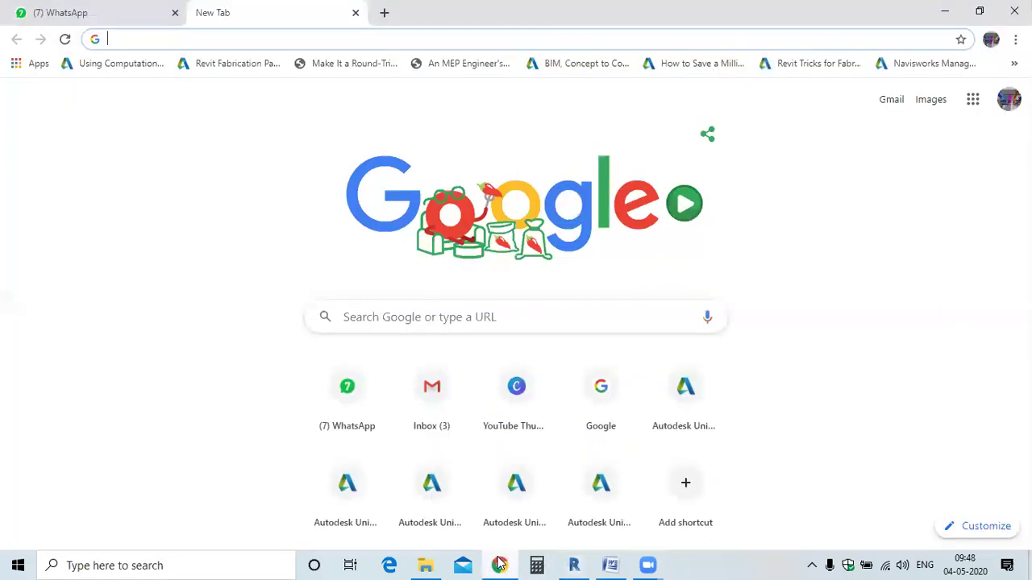
pyautogui.click(500, 565)
pyautogui.click(610, 565)
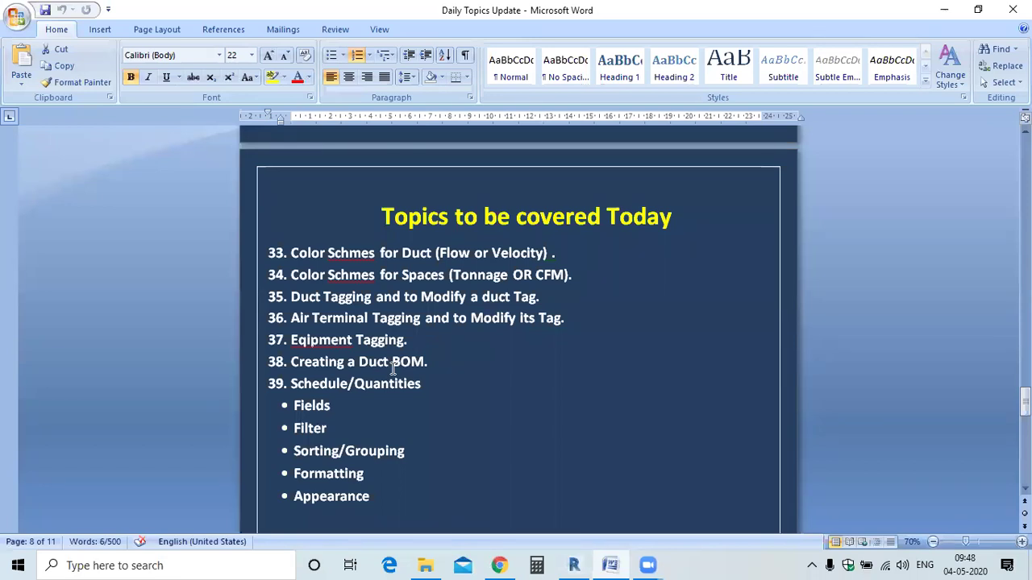
pyautogui.click(610, 565)
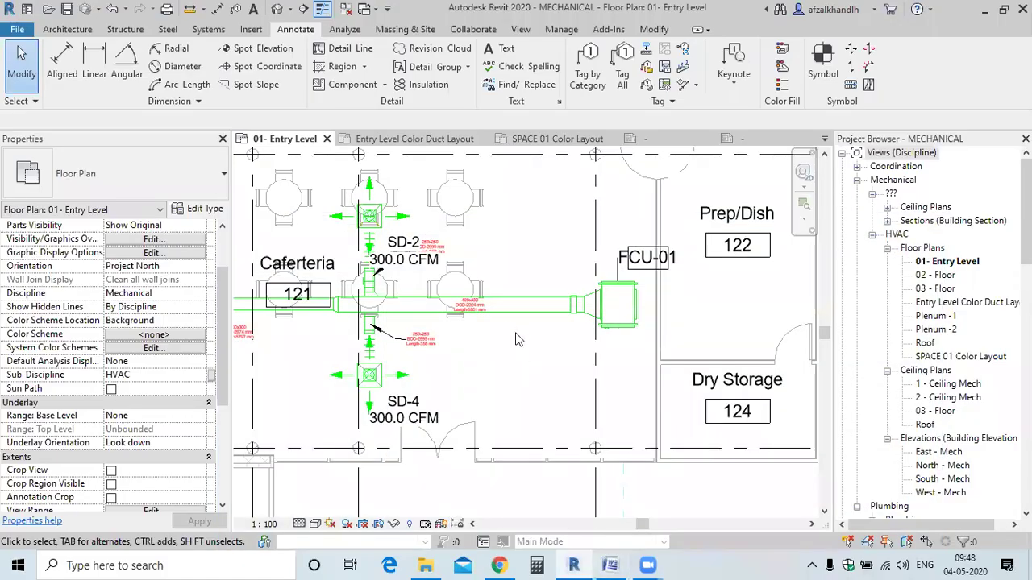
pyautogui.scroll(-3, 516, 330)
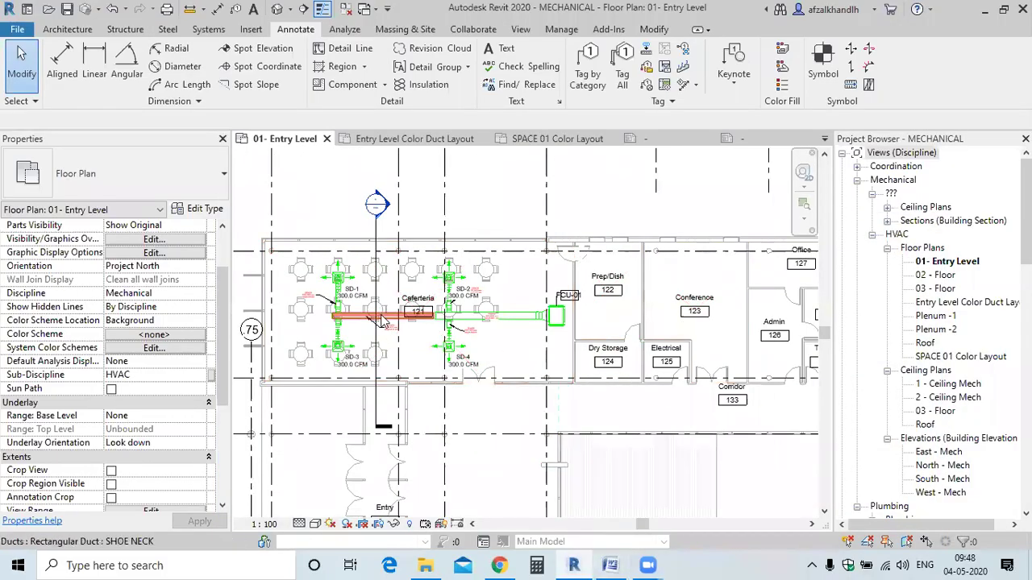
pyautogui.scroll(-3, 540, 462)
pyautogui.moveTo(541, 463); pyautogui.dragTo(562, 447, button='middle')
pyautogui.scroll(4, 413, 289)
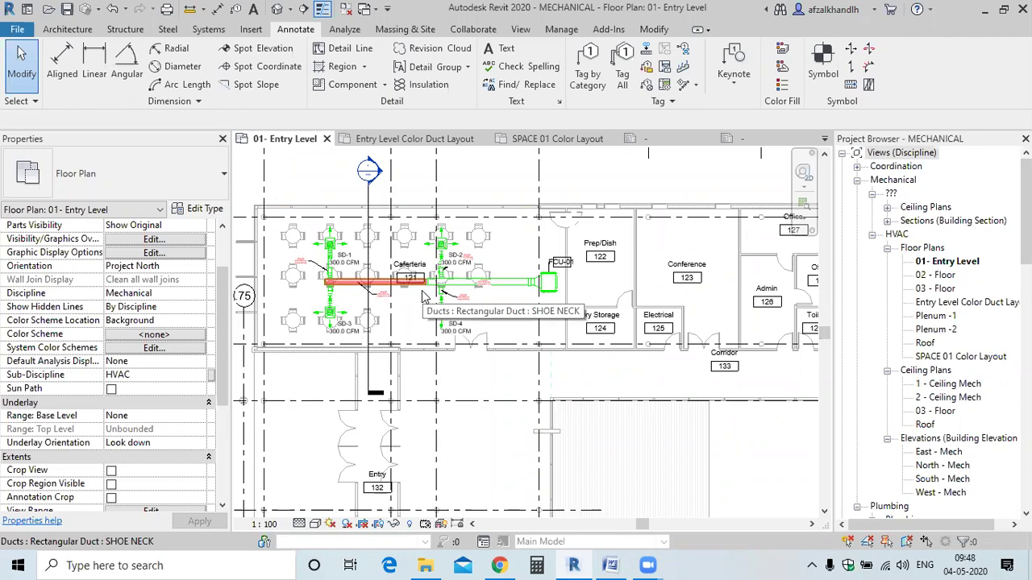
pyautogui.scroll(2, 415, 293)
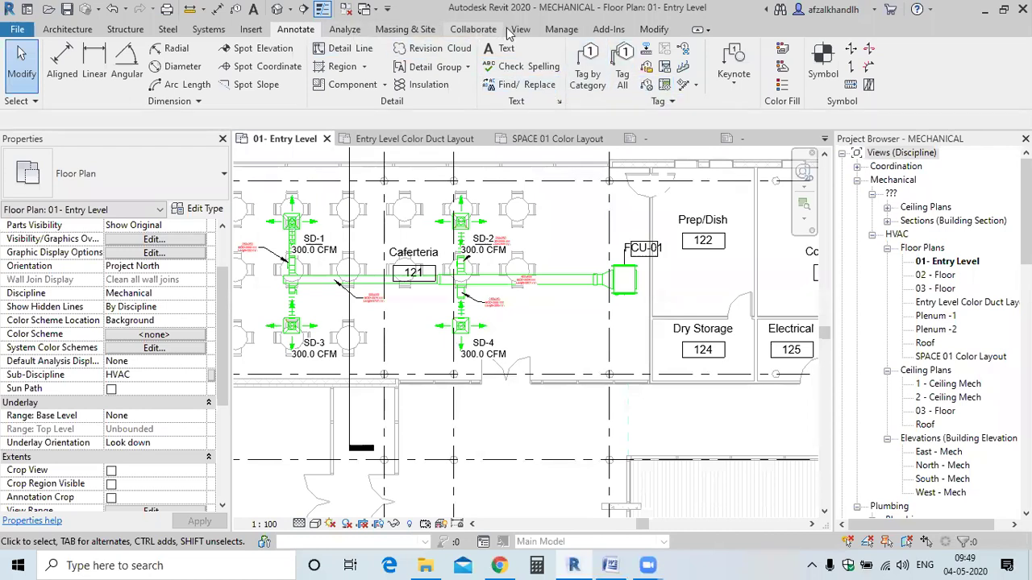
# Create a building-component schedule for the Ducts category, named Duct Schedule, in the New Construction phase.
pyautogui.click(348, 31)
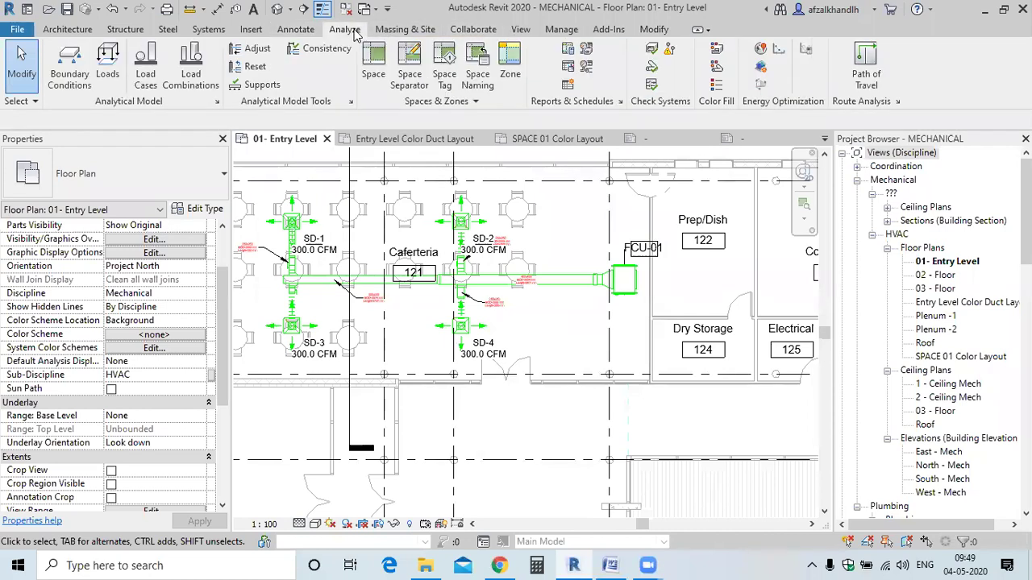
pyautogui.click(569, 87)
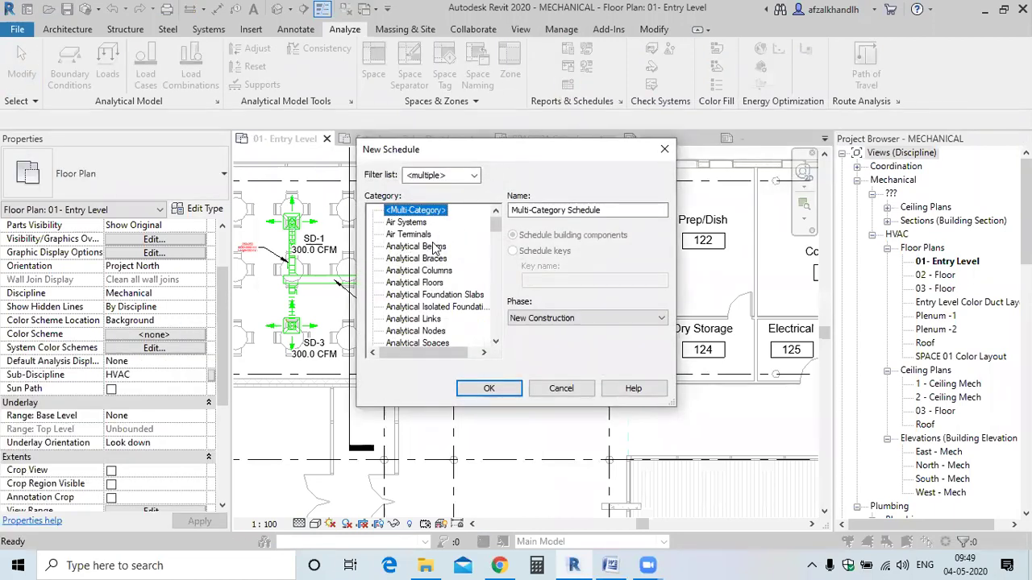
pyautogui.scroll(-2, 429, 278)
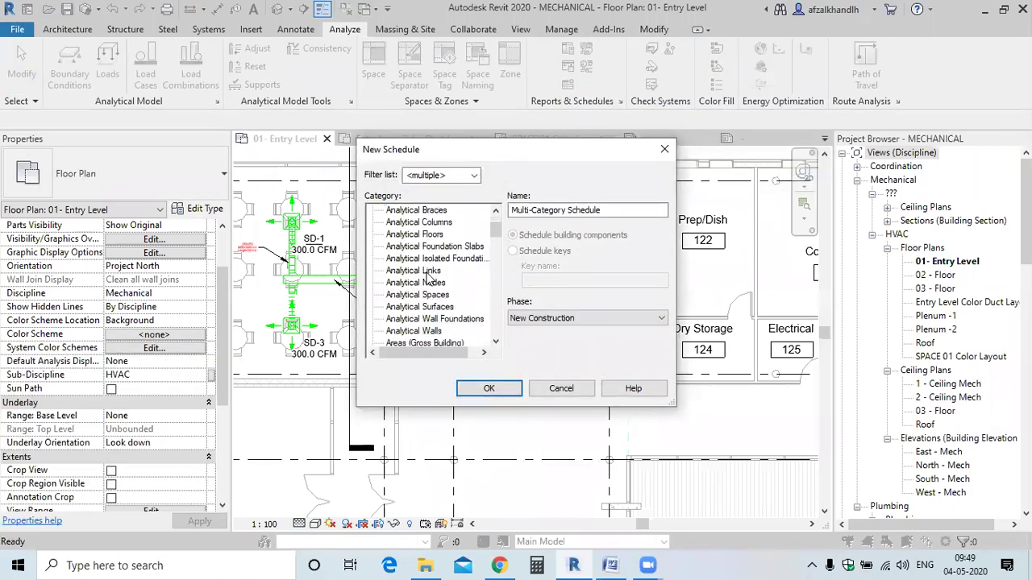
pyautogui.scroll(-1, 430, 278)
pyautogui.scroll(-2, 427, 278)
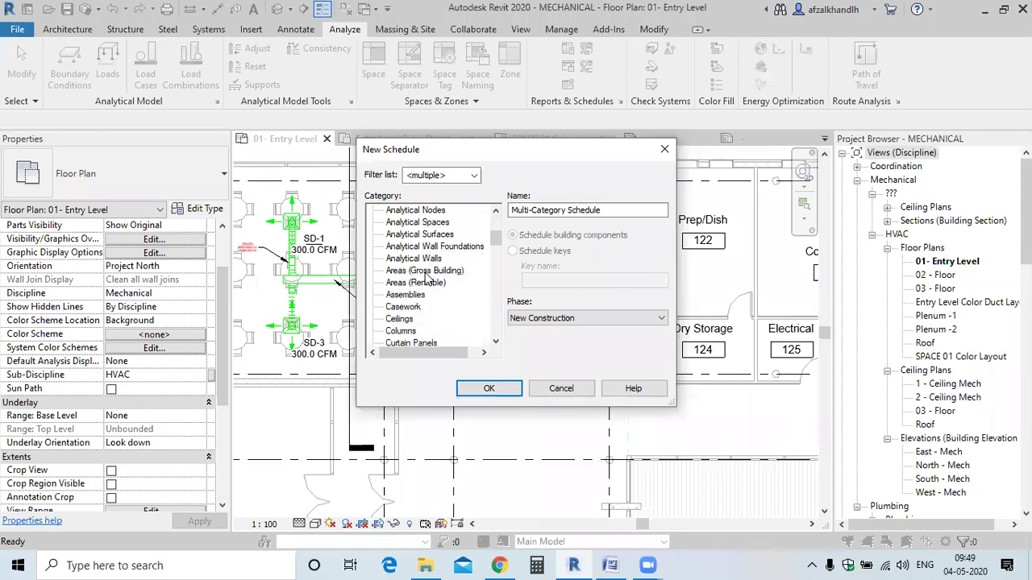
pyautogui.scroll(-2, 427, 278)
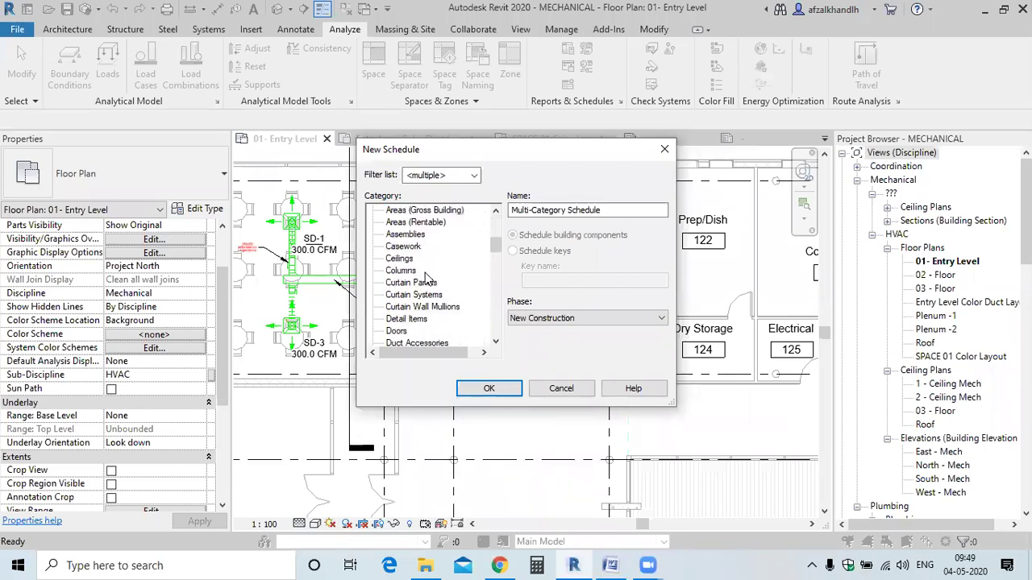
pyautogui.scroll(-2, 427, 278)
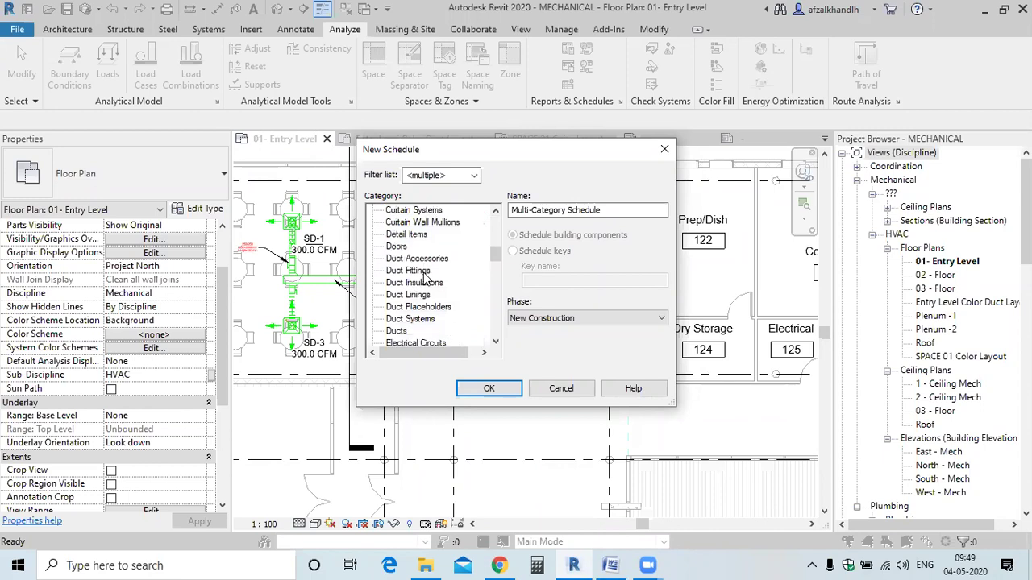
pyautogui.scroll(-1, 428, 278)
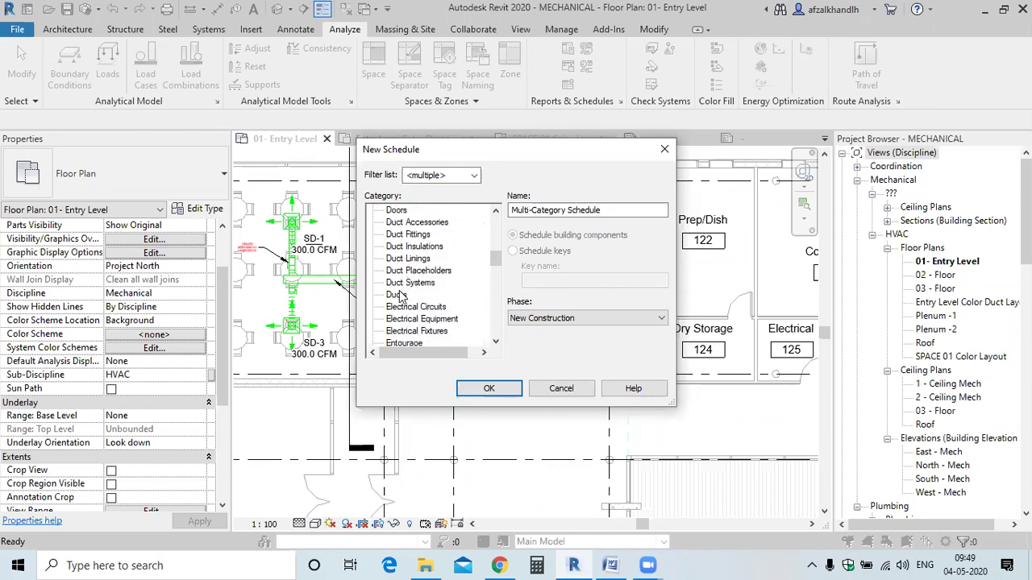
pyautogui.click(397, 295)
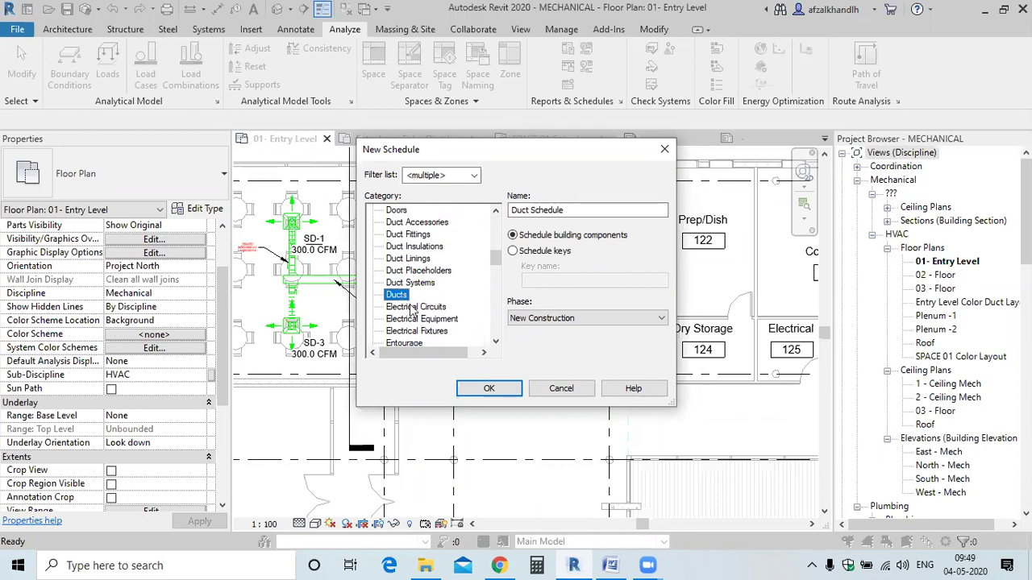
pyautogui.click(488, 389)
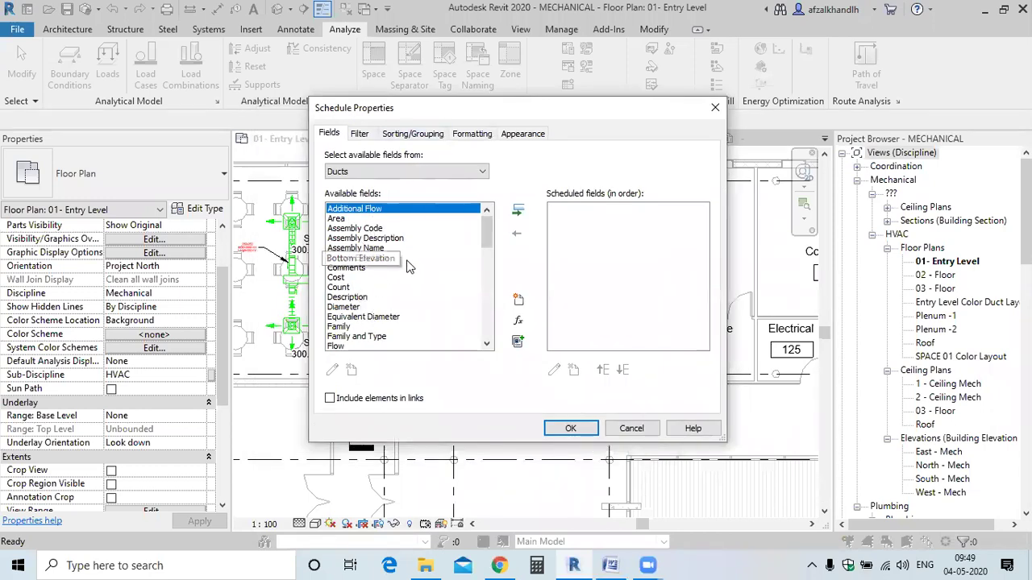
# Add the Area, Diameter, Family and Type, and Height fields to the duct schedule, in that order.
pyautogui.doubleClick(337, 221)
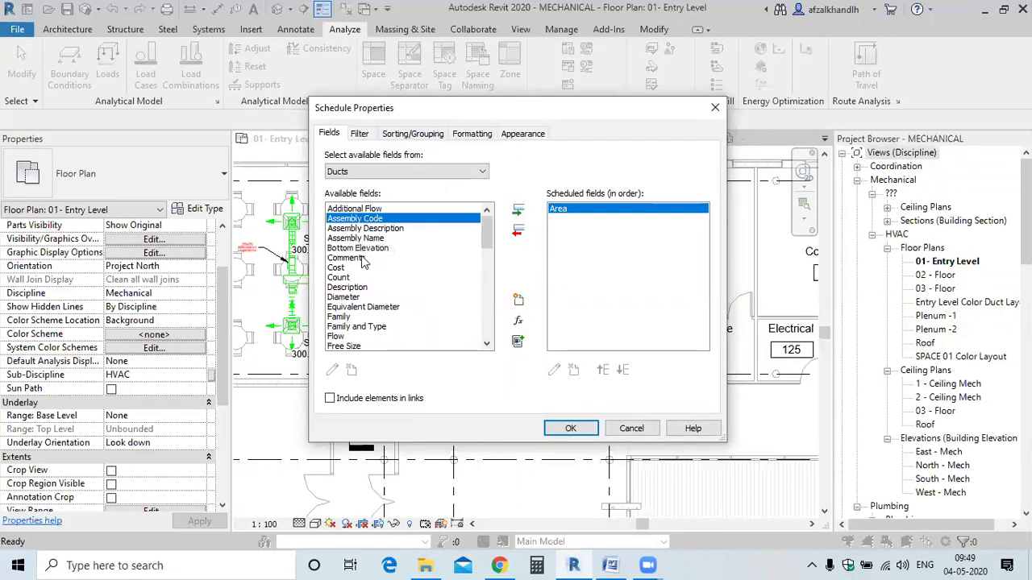
pyautogui.doubleClick(346, 298)
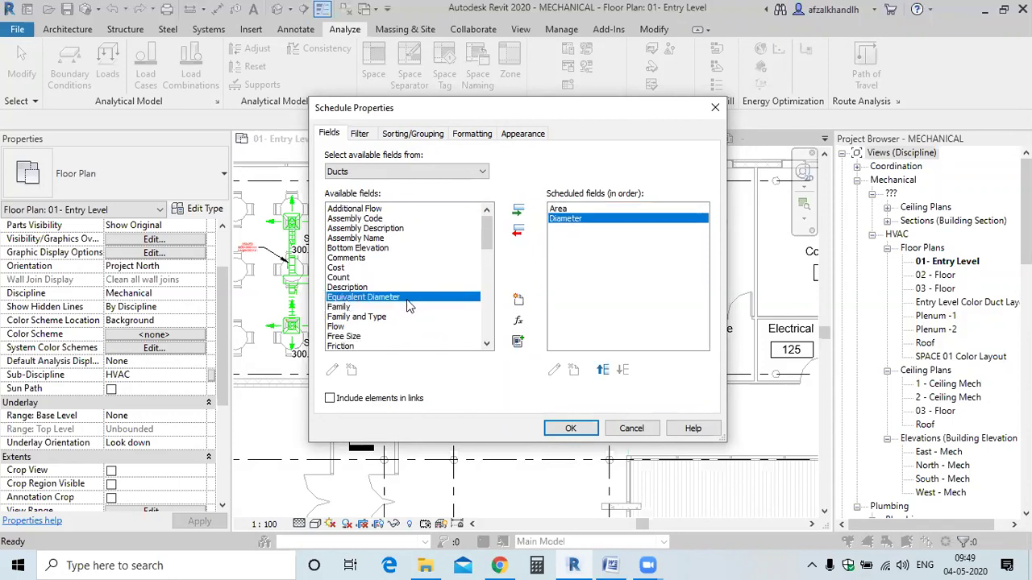
pyautogui.doubleClick(361, 317)
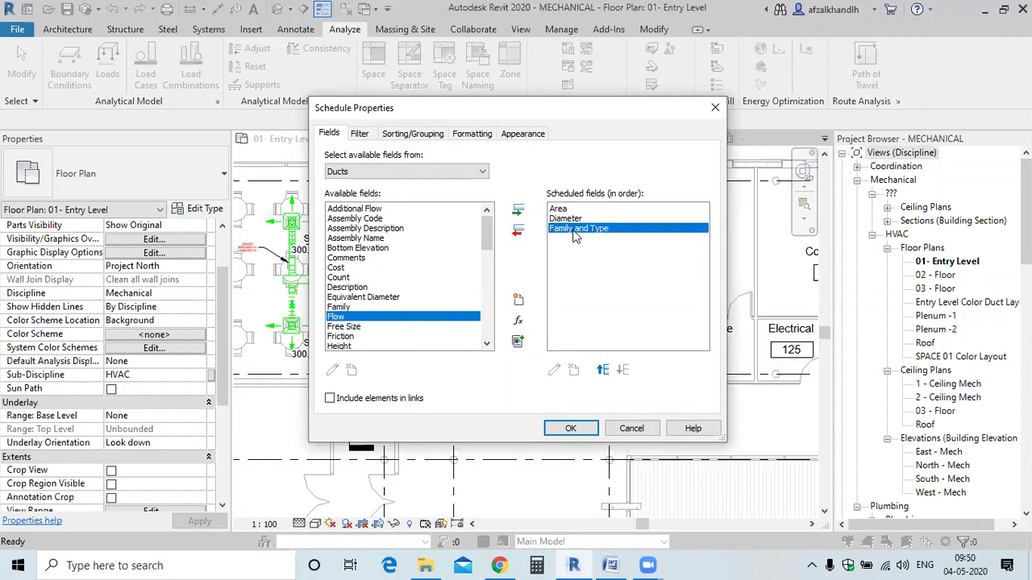
pyautogui.scroll(-1, 379, 304)
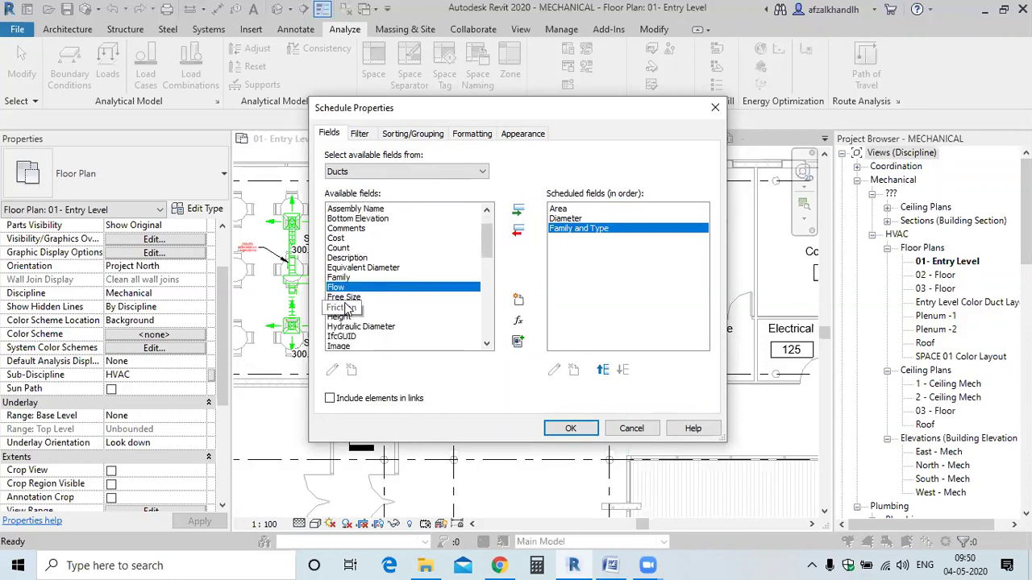
pyautogui.scroll(-1, 345, 309)
pyautogui.doubleClick(340, 289)
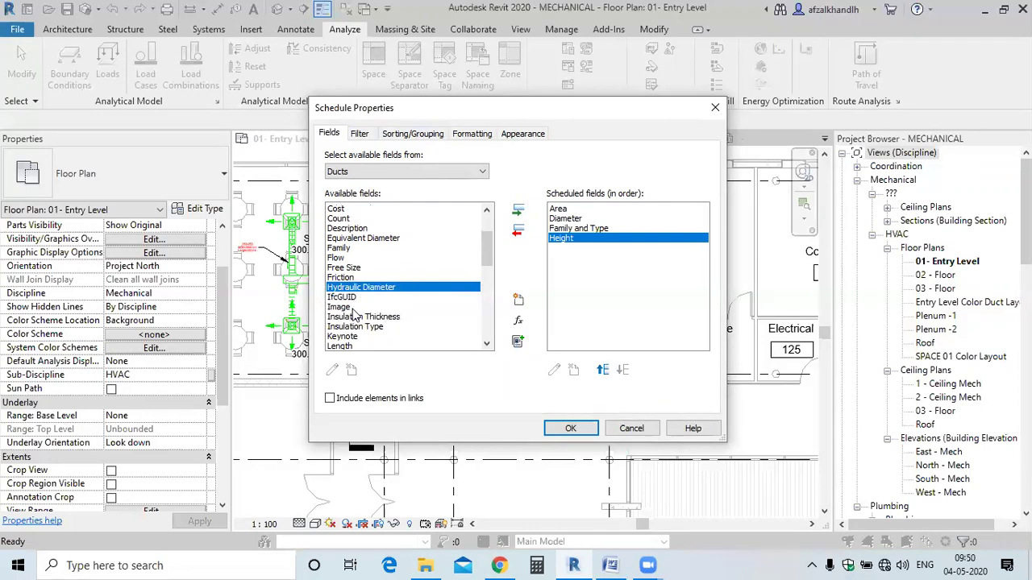
pyautogui.scroll(-1, 355, 314)
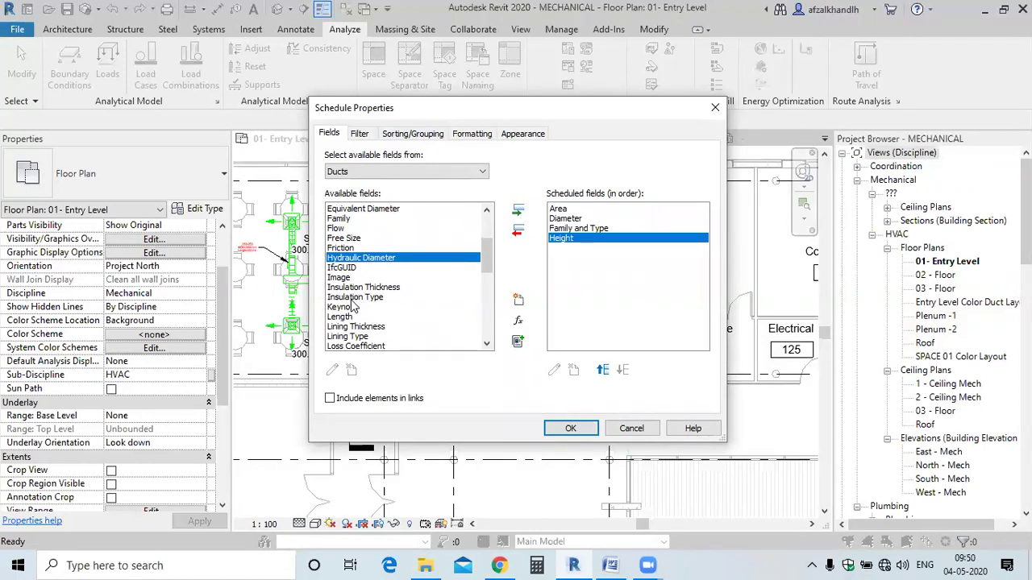